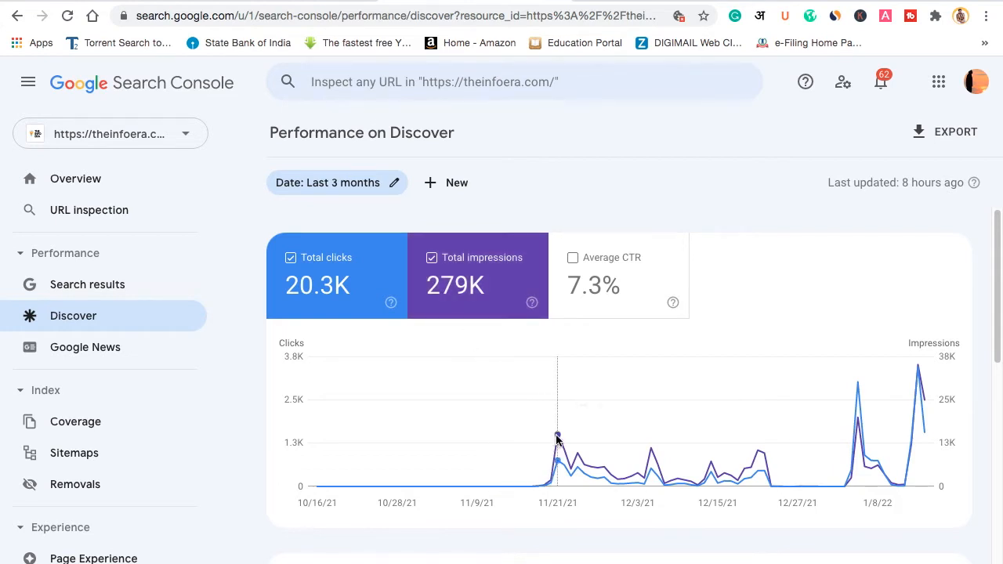
Step: Review the 3-month Discover chart: 20.3K clicks, 279K impressions and 7.3% average CTR
mouse_move(557, 440)
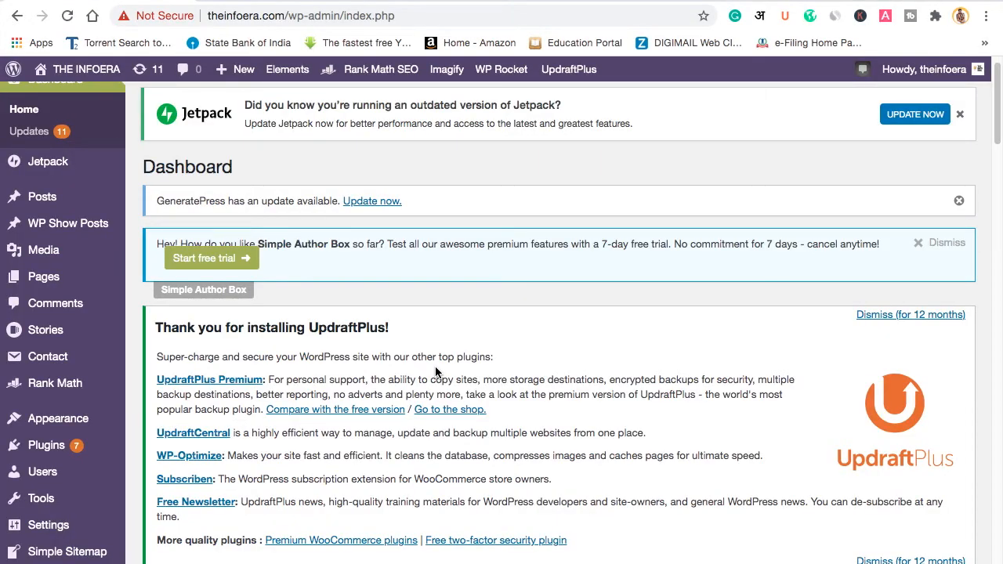
Step: Search Add Plugins for 'WEB STORY' and confirm Google's Web Stories plugin shows Active
mouse_move(8, 454)
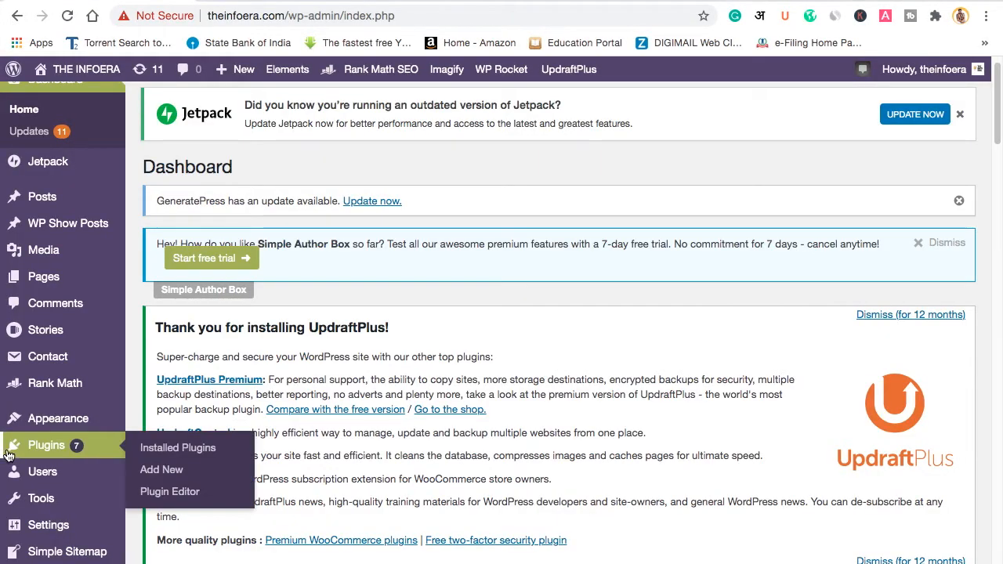
left_click(185, 448)
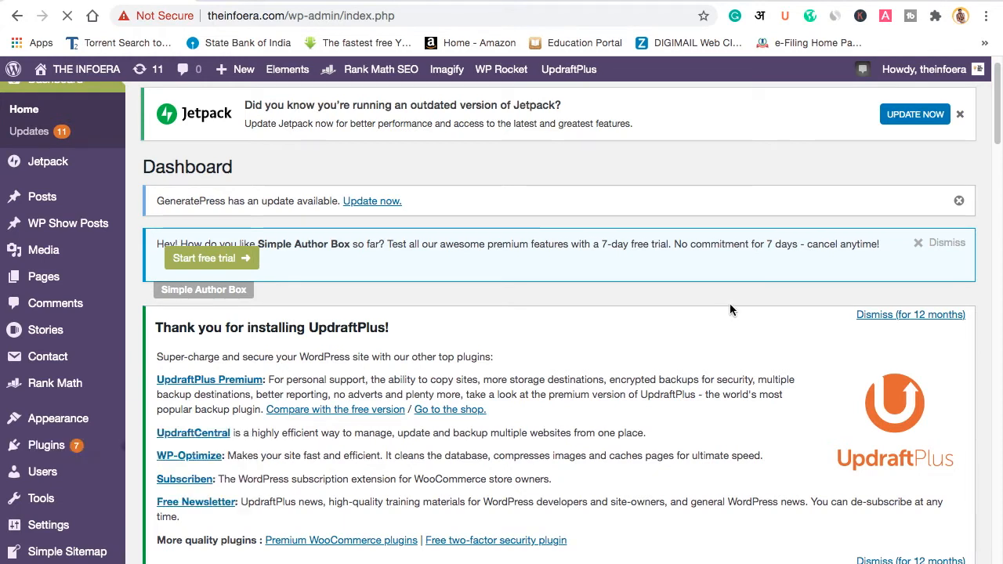
mouse_move(117, 445)
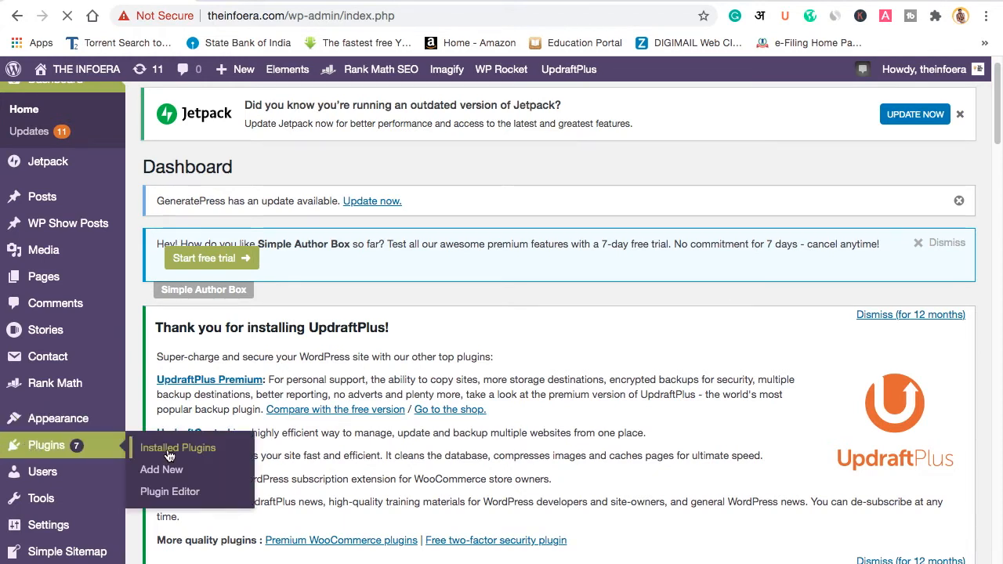
left_click(156, 469)
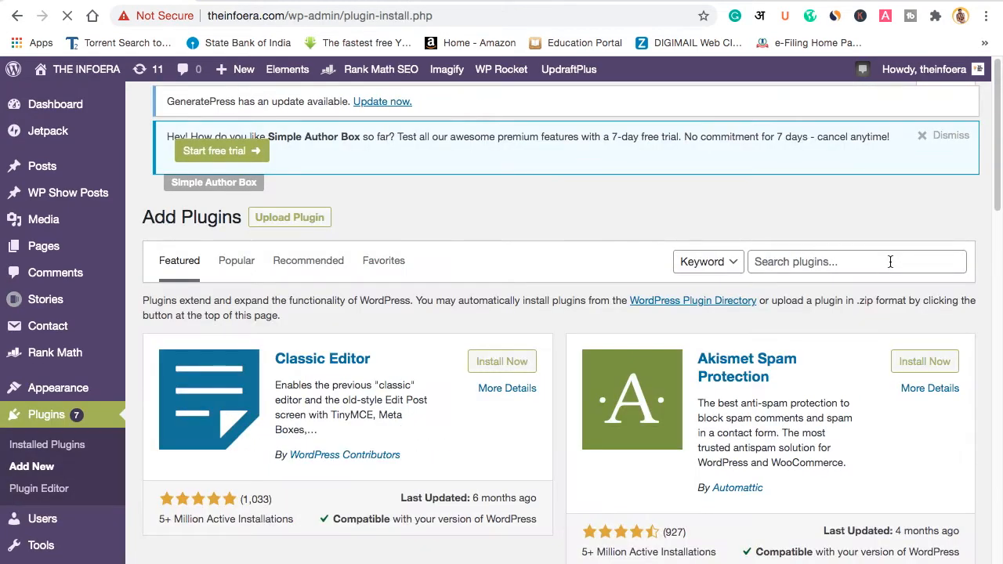
left_click(890, 261)
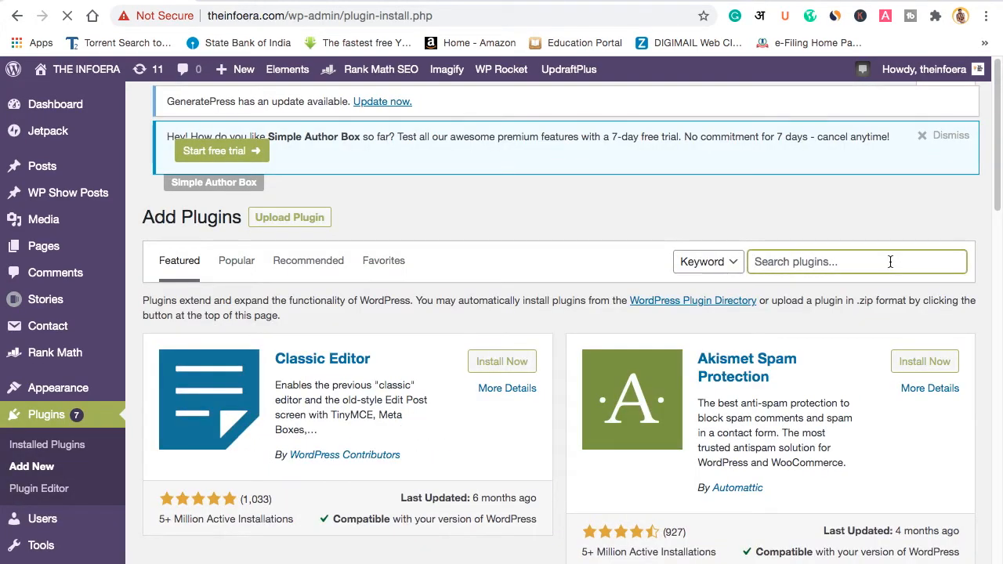
type("WE")
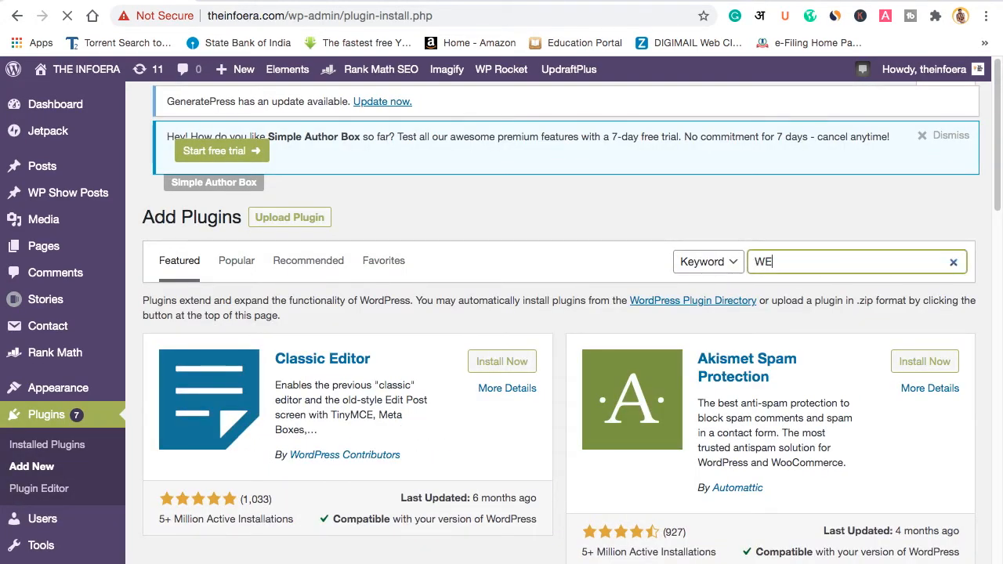
type("B STORY")
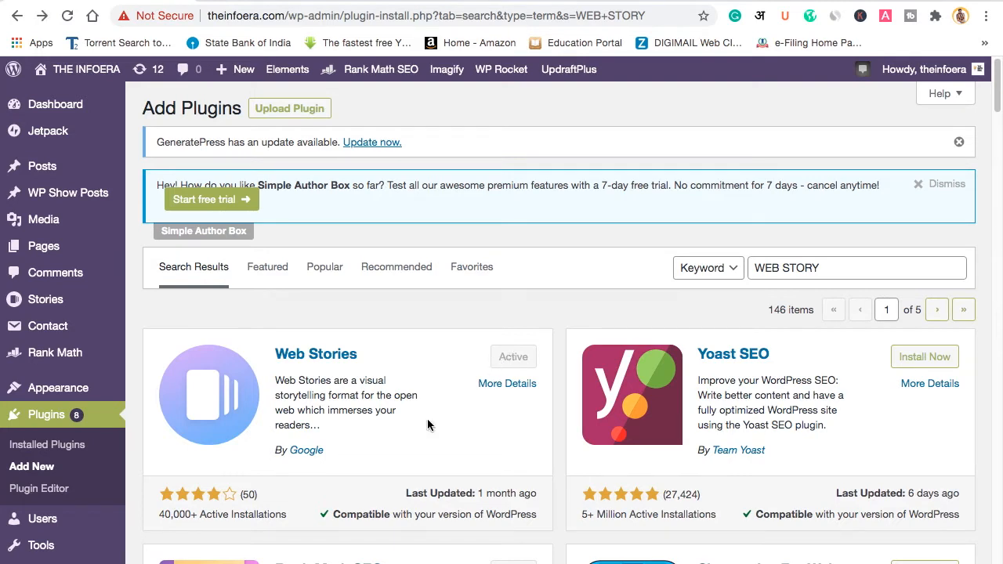
mouse_move(32, 312)
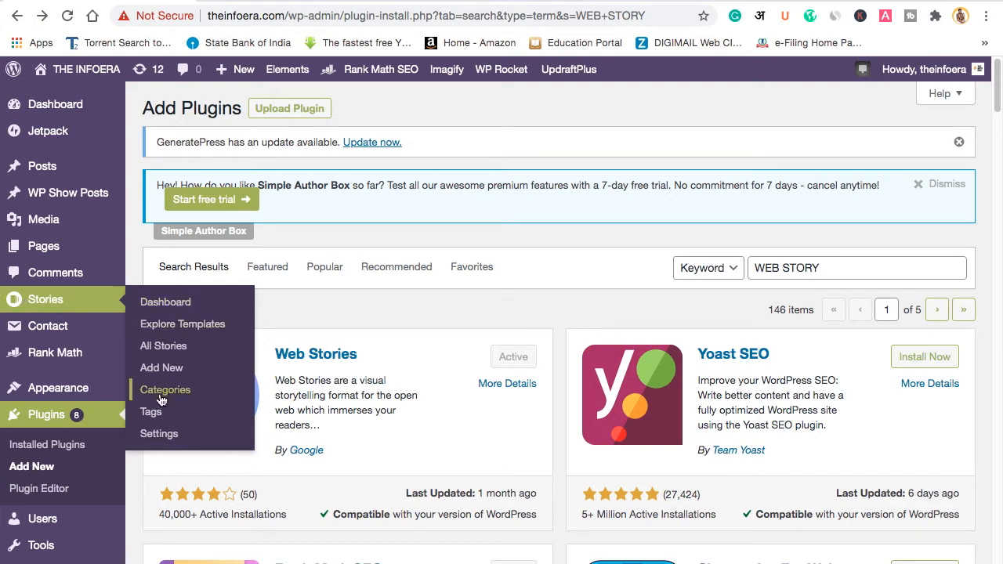
Step: Look through the Web Stories Settings page, leaving Stories Archives on Default
left_click(160, 434)
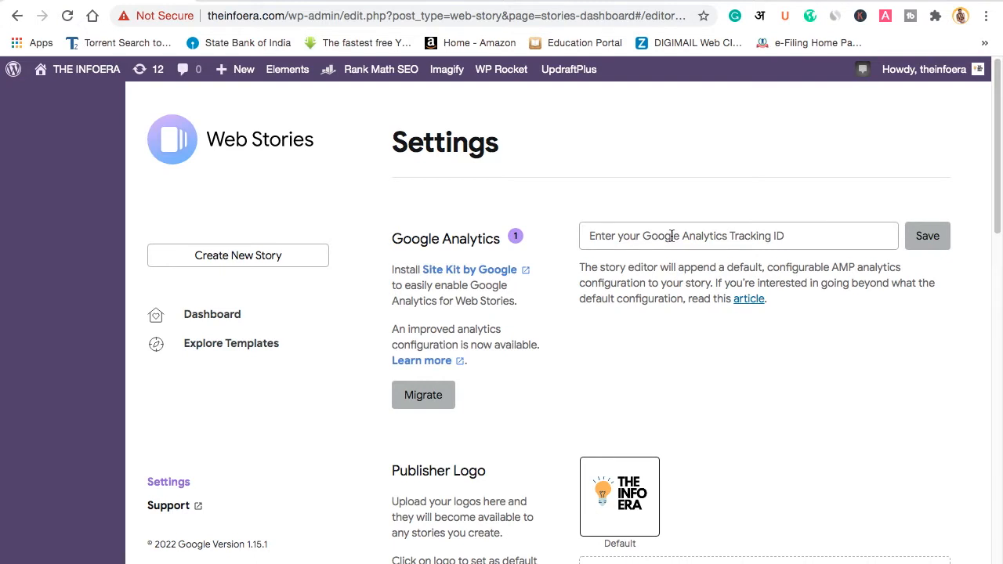
scroll(759, 466, "down", 2)
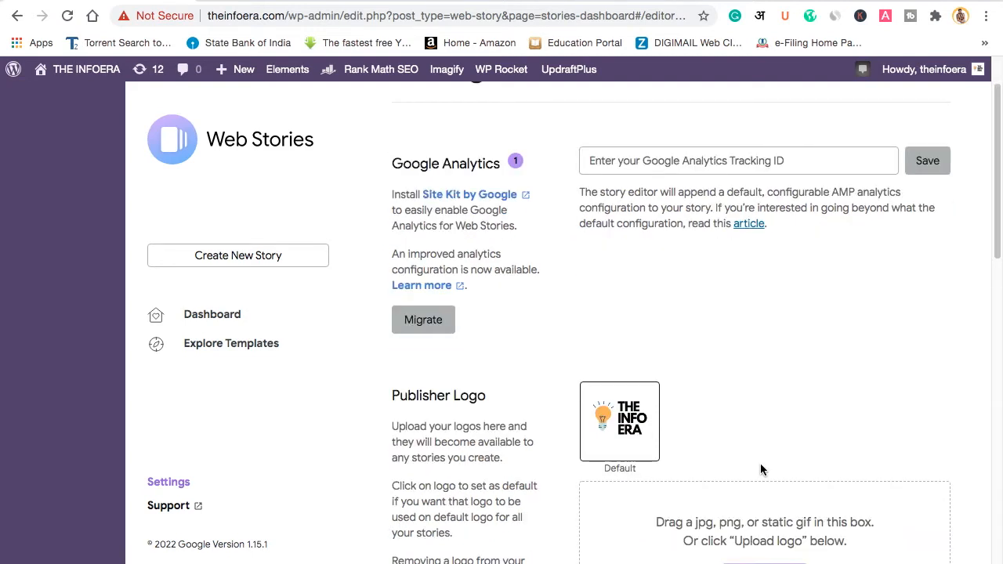
scroll(595, 453, "down", 3)
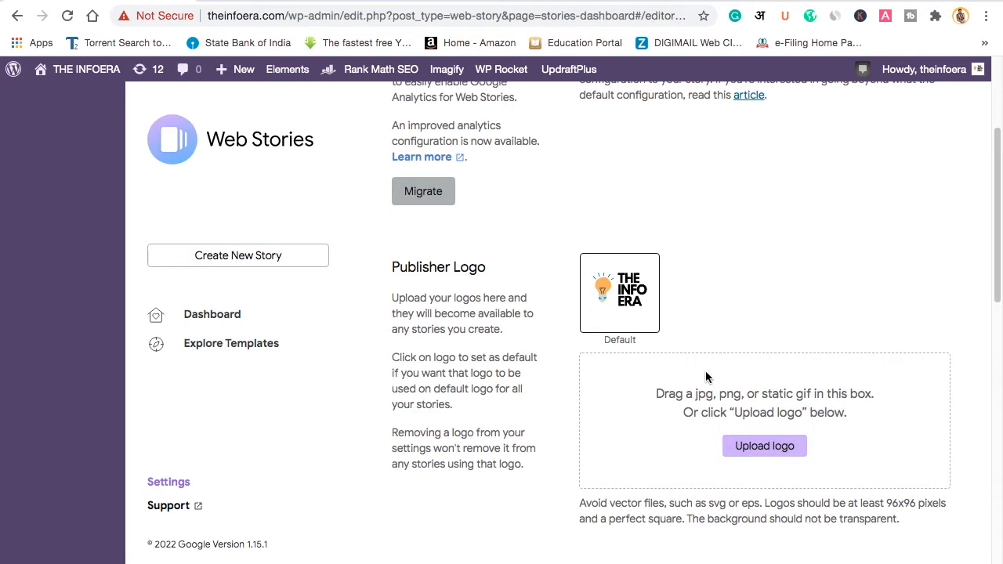
scroll(667, 401, "down", 8)
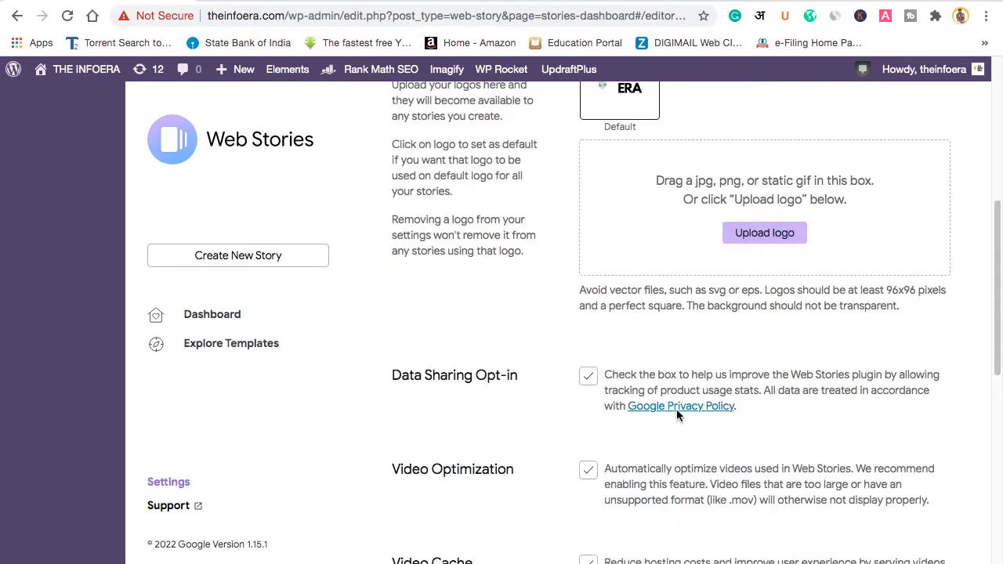
scroll(592, 452, "down", 3)
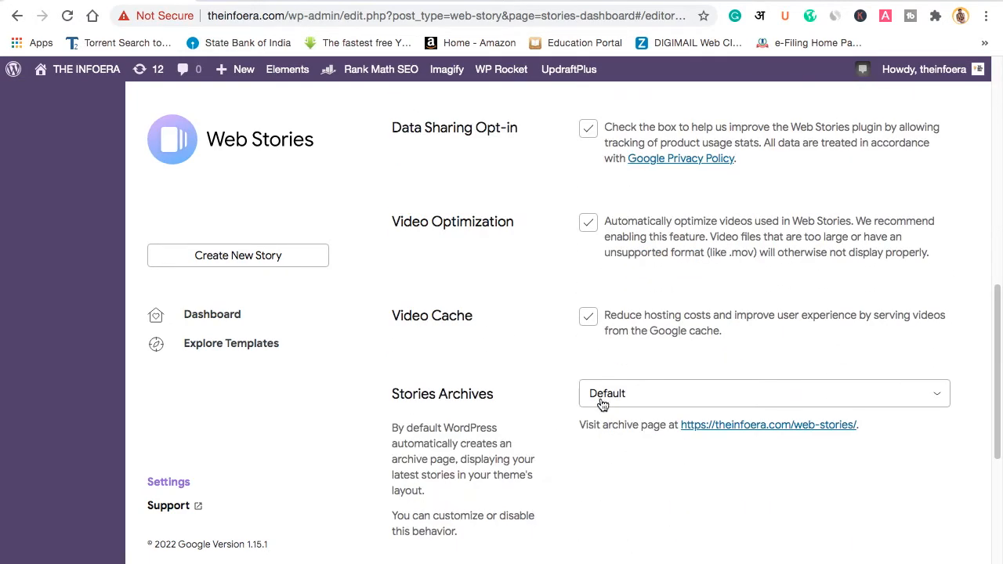
left_click(658, 399)
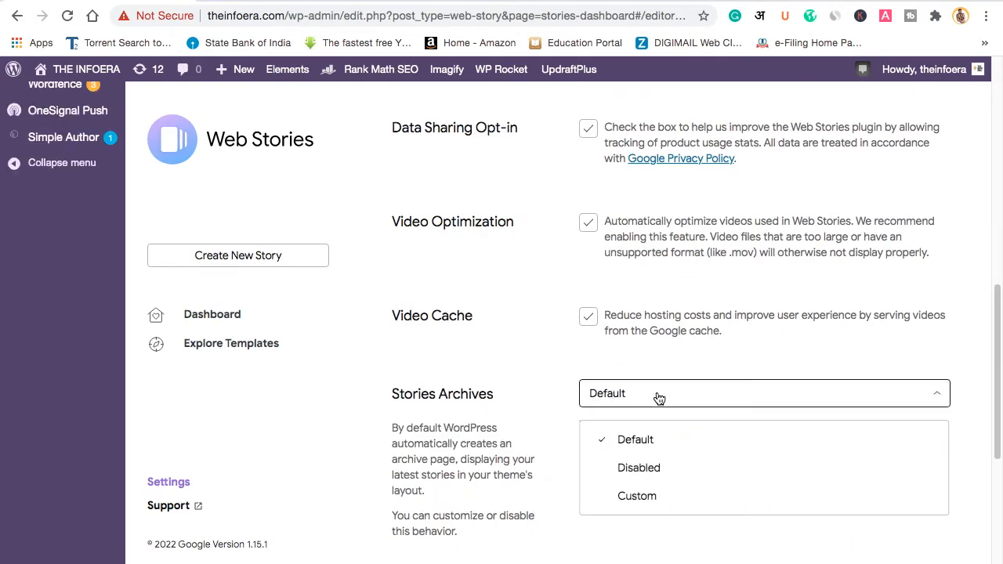
left_click(658, 398)
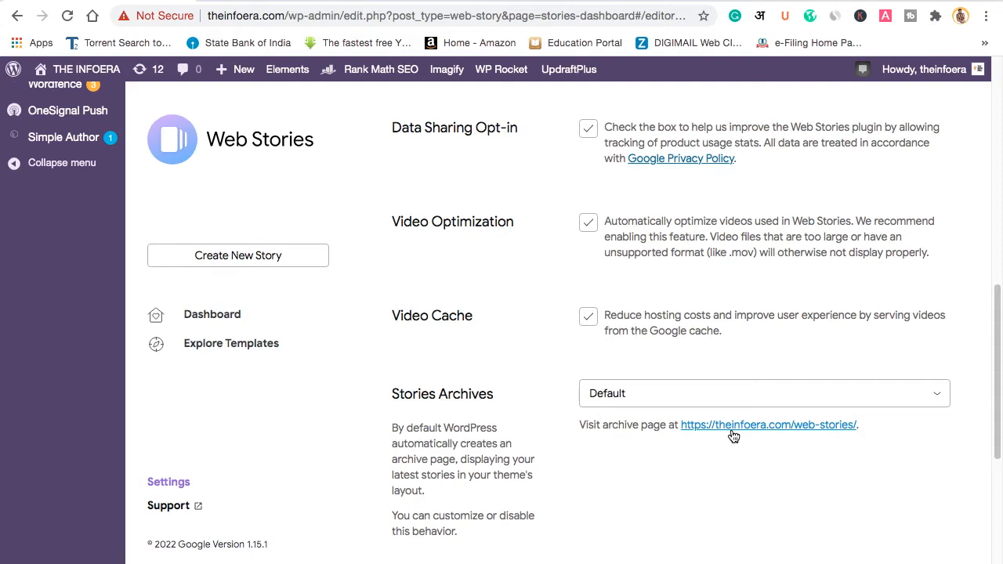
scroll(723, 441, "down", 4)
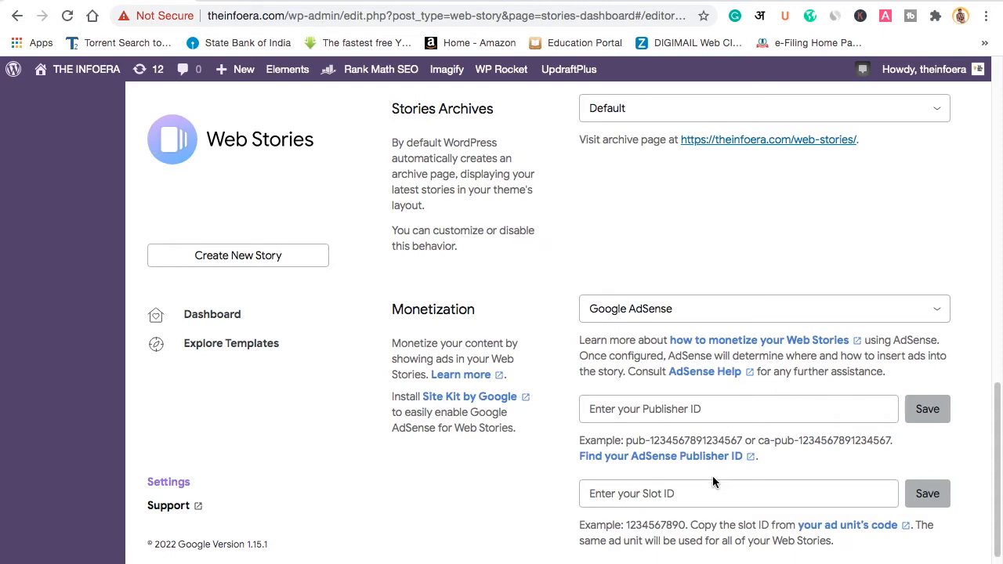
scroll(244, 424, "up", 15)
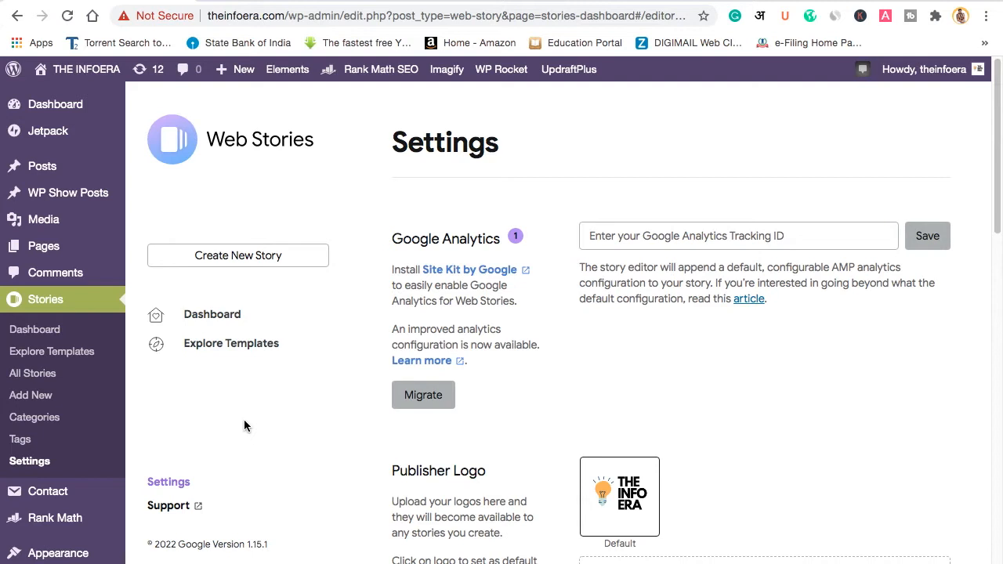
Step: Browse the Explore Templates grid, including designs like 'Beginner's Guide to Baking Bread'
left_click(250, 352)
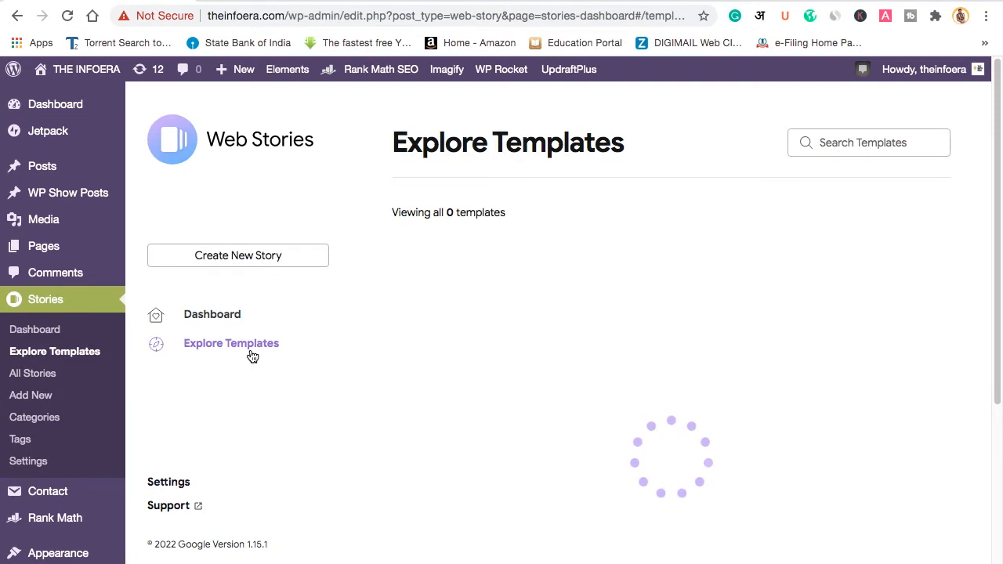
scroll(705, 407, "down", 3)
scroll(692, 452, "down", 5)
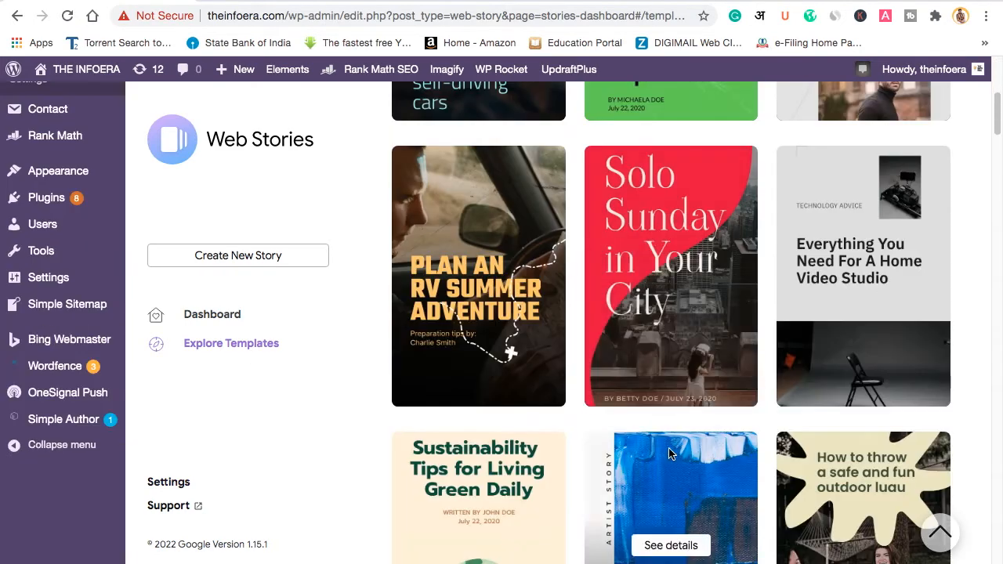
scroll(692, 455, "down", 8)
scroll(690, 462, "down", 9)
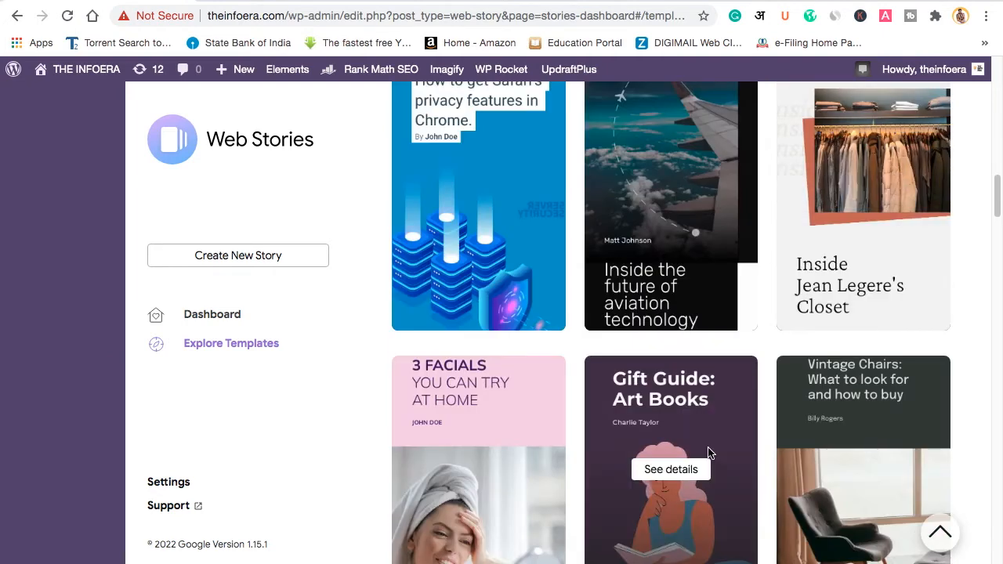
scroll(708, 452, "down", 2)
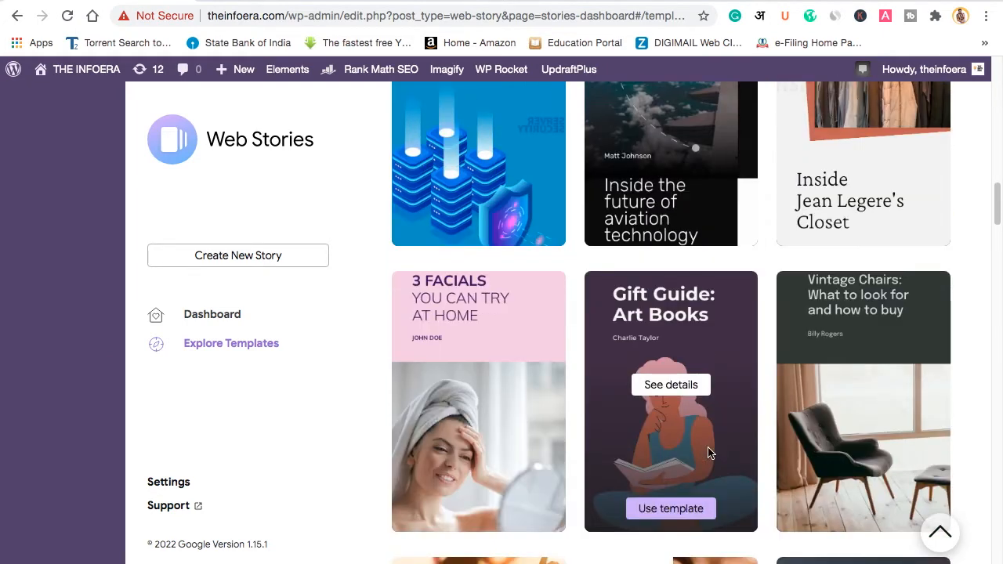
scroll(708, 453, "down", 2)
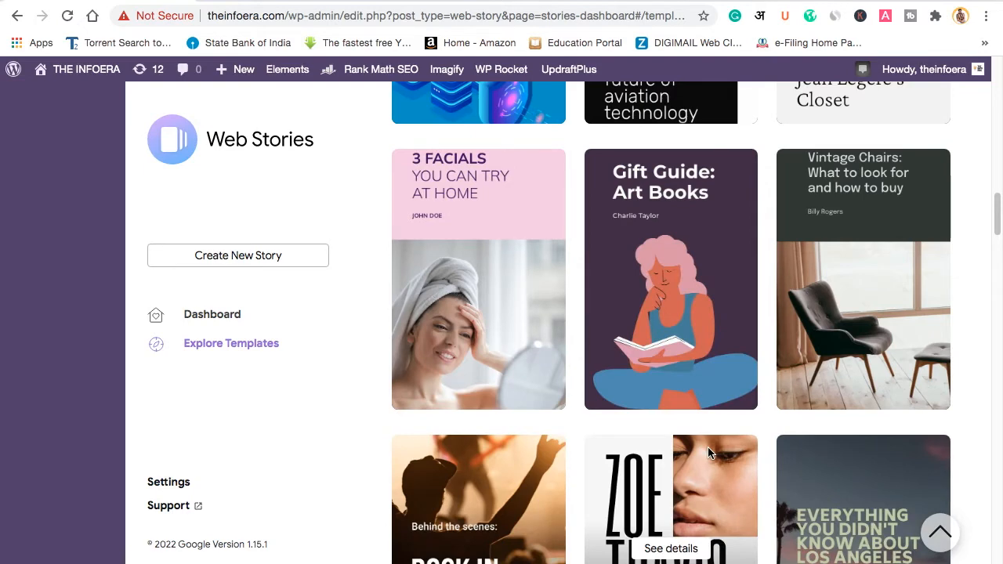
scroll(707, 453, "down", 8)
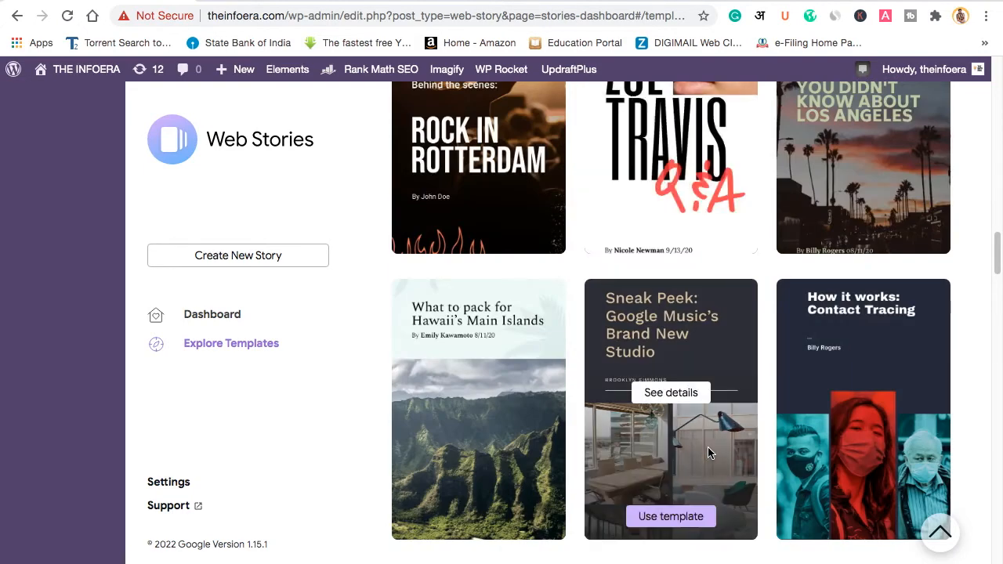
scroll(812, 443, "up", 2)
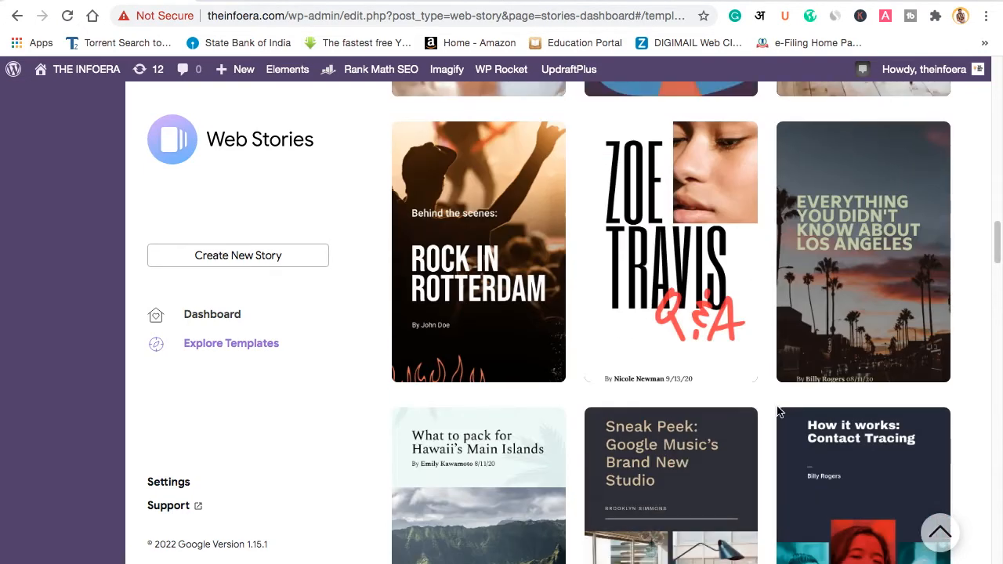
scroll(830, 392, "up", 9)
scroll(831, 391, "down", 18)
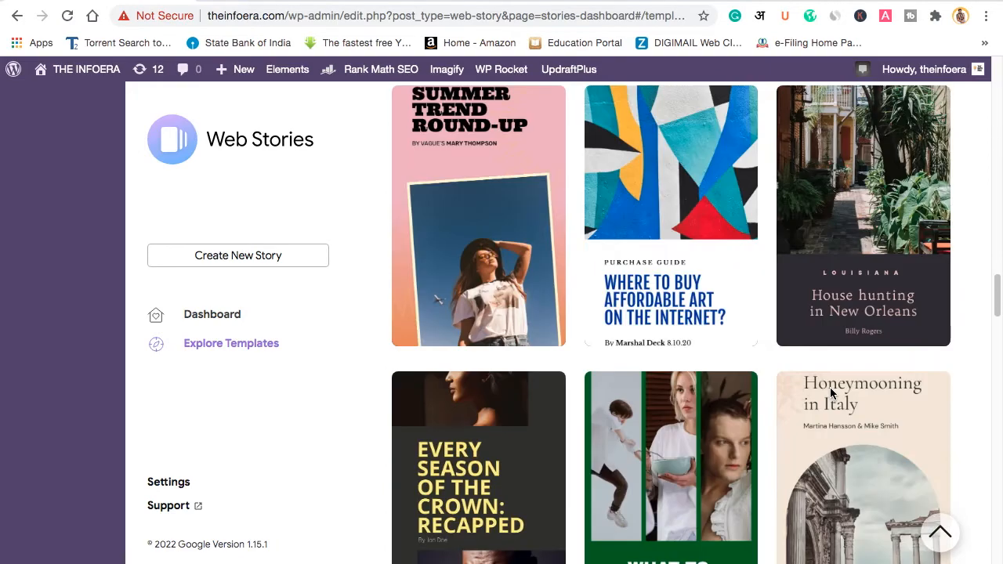
scroll(830, 392, "down", 5)
scroll(799, 403, "down", 15)
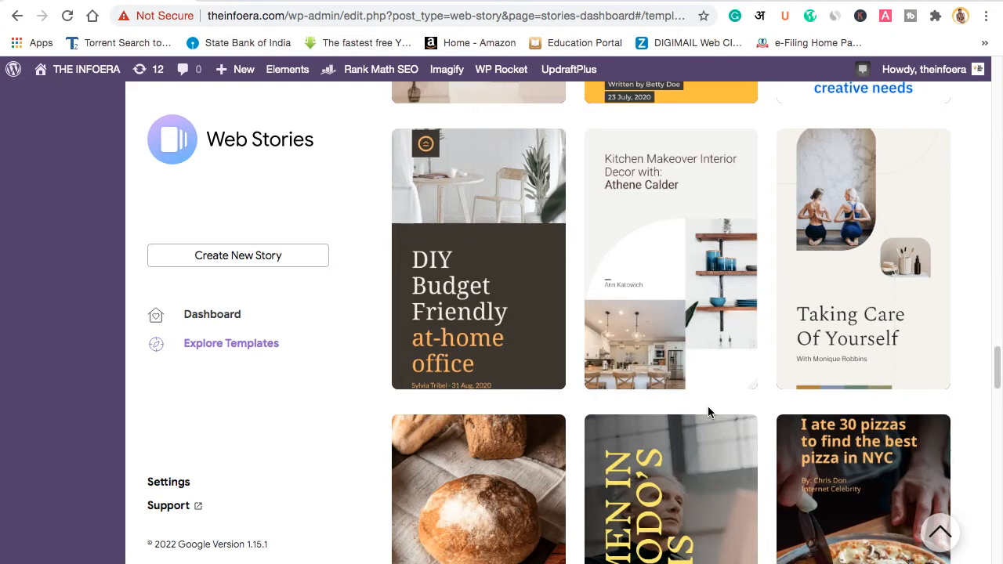
scroll(707, 411, "up", 2)
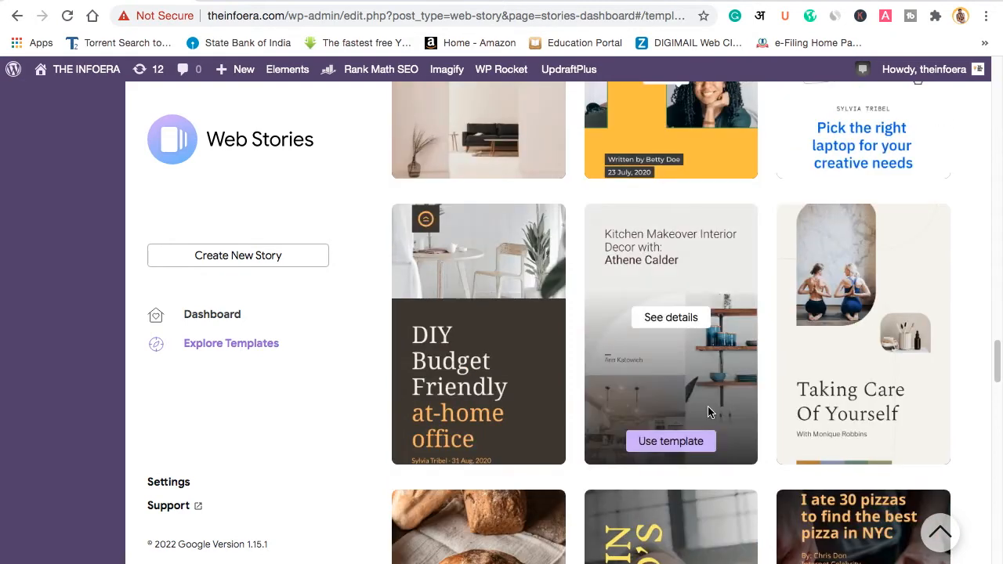
scroll(707, 411, "down", 9)
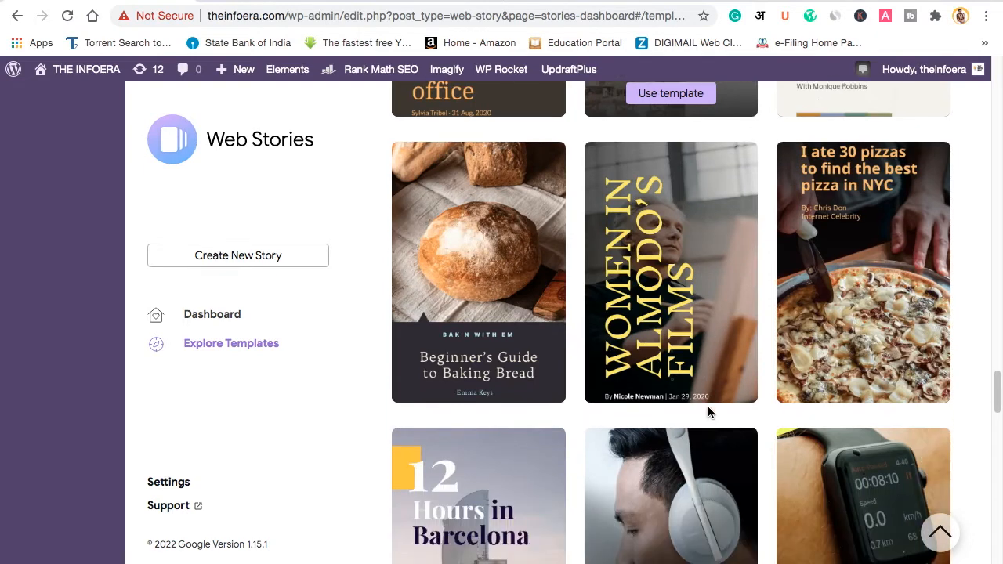
scroll(707, 411, "down", 8)
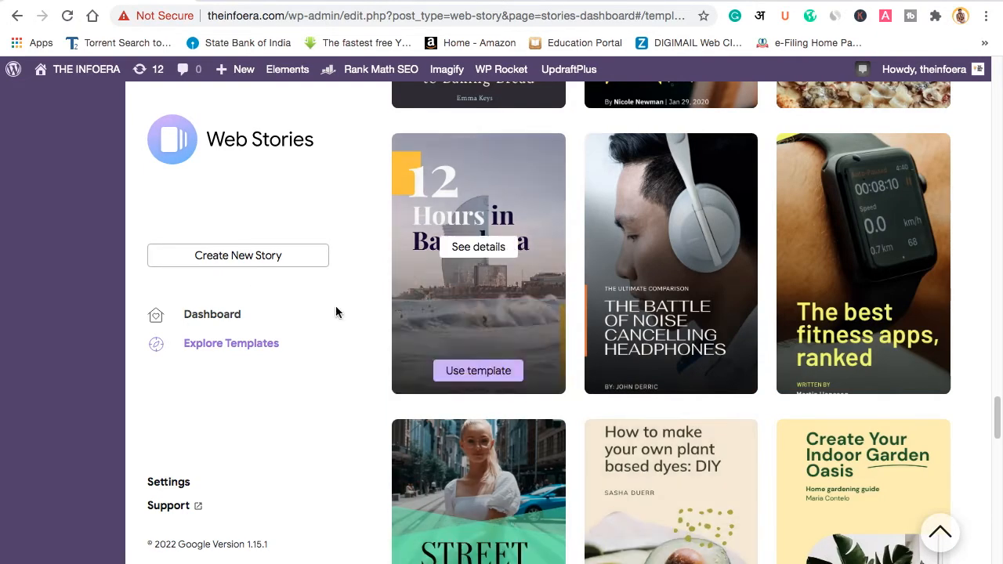
Step: Create a new untitled story and put the cursor in the media Search box
left_click(240, 265)
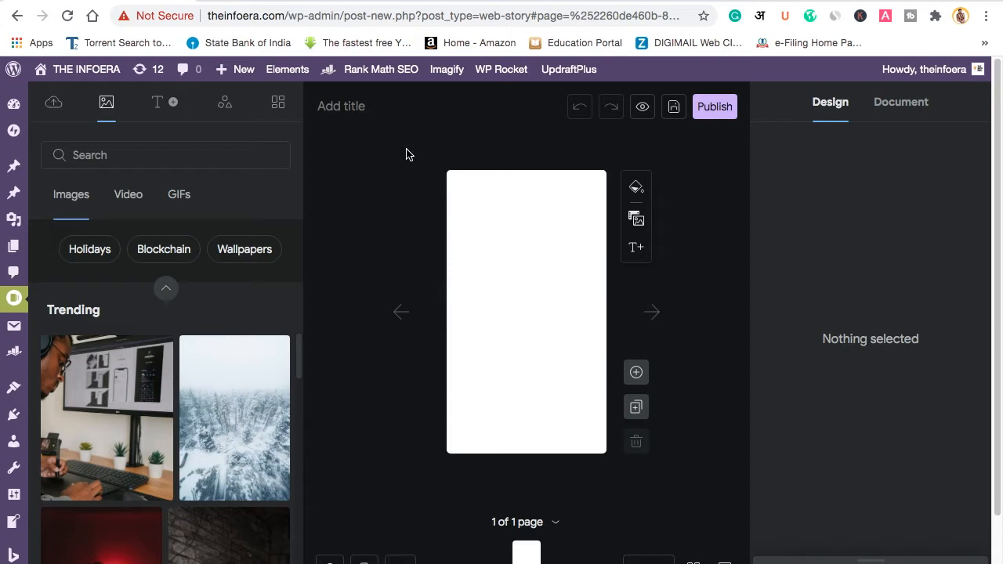
left_click(213, 158)
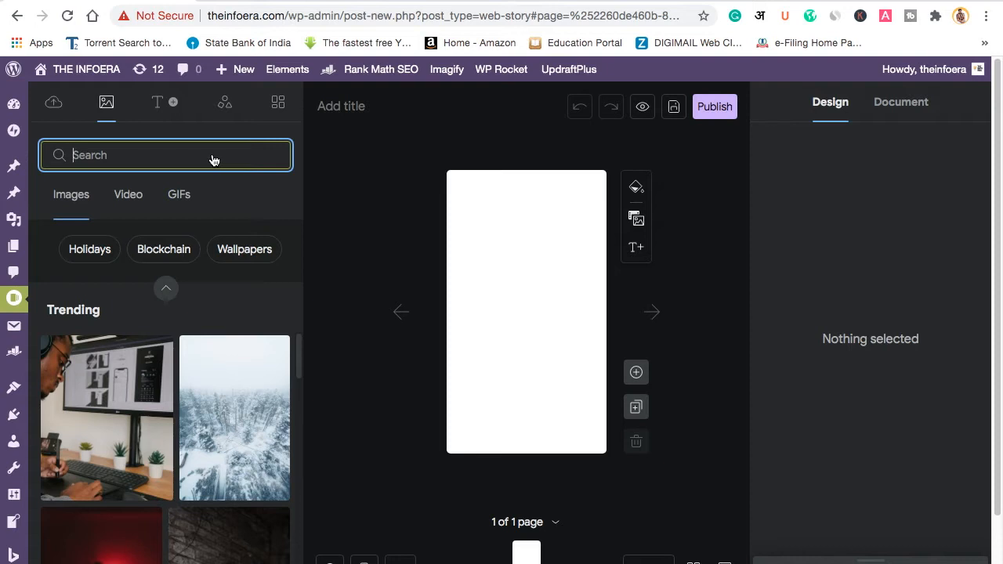
Step: Search the media library for BITCOIN and browse the image results
type("BITCOIN")
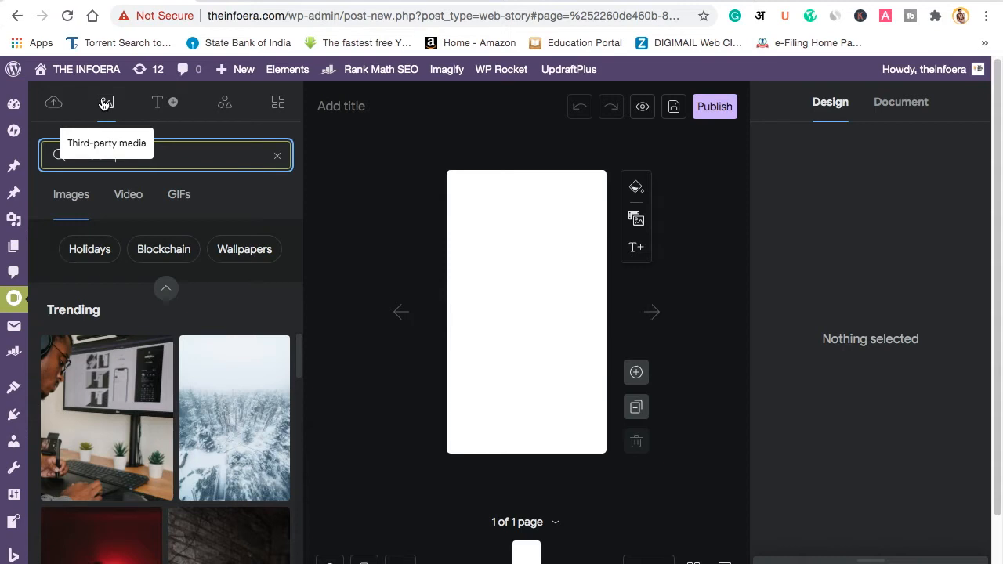
type("BITCOIN")
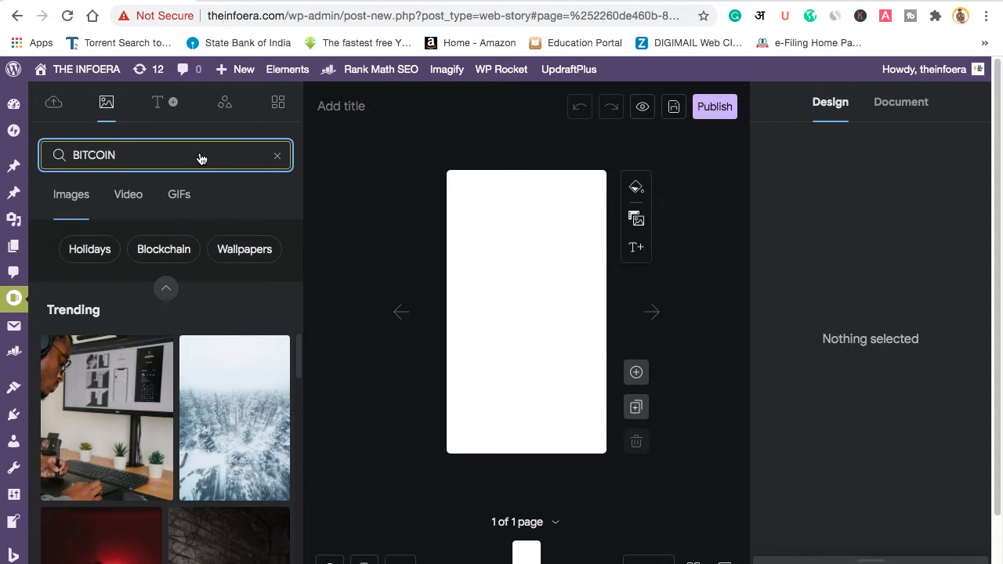
key("Return")
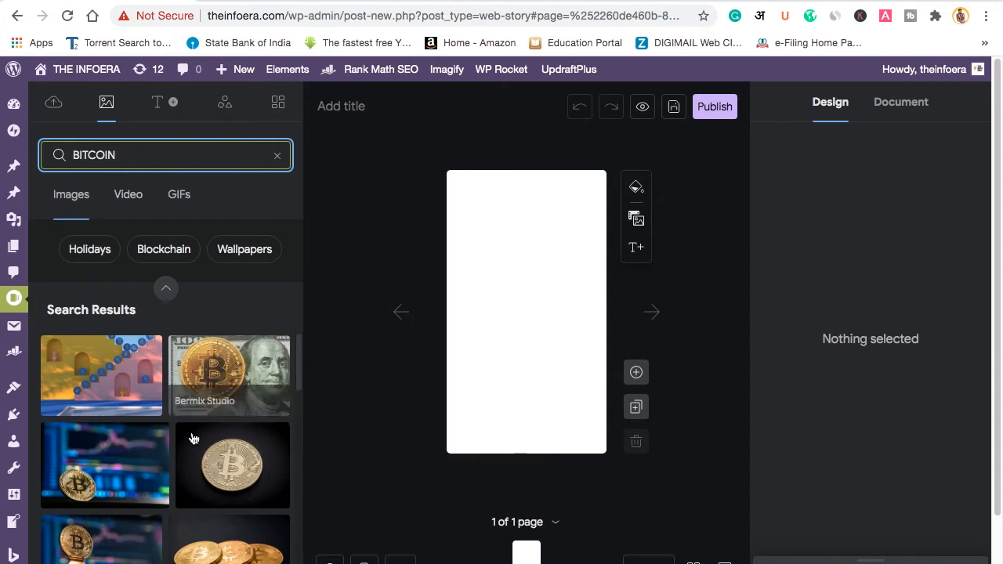
scroll(123, 463, "down", 3)
scroll(123, 463, "up", 2)
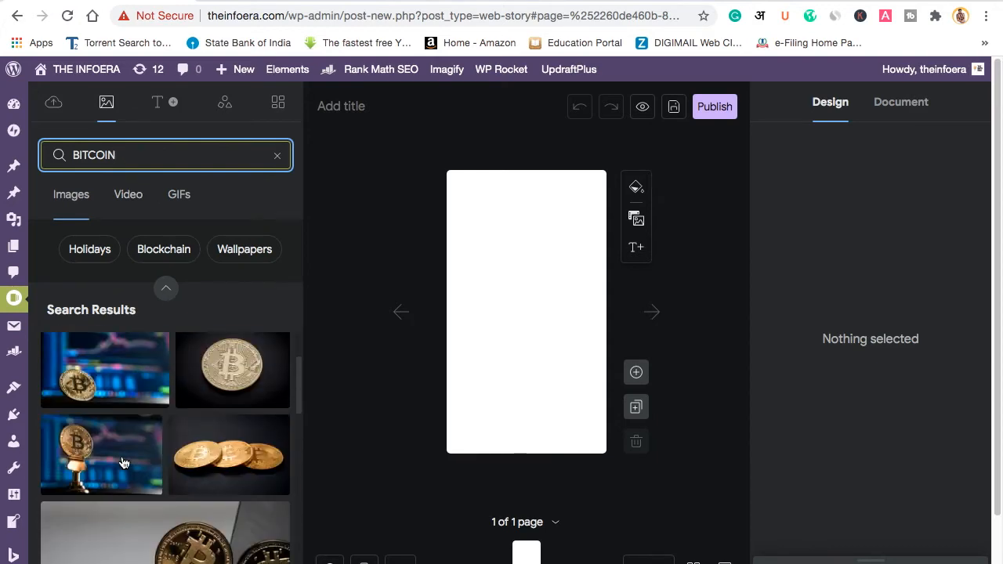
scroll(123, 463, "down", 5)
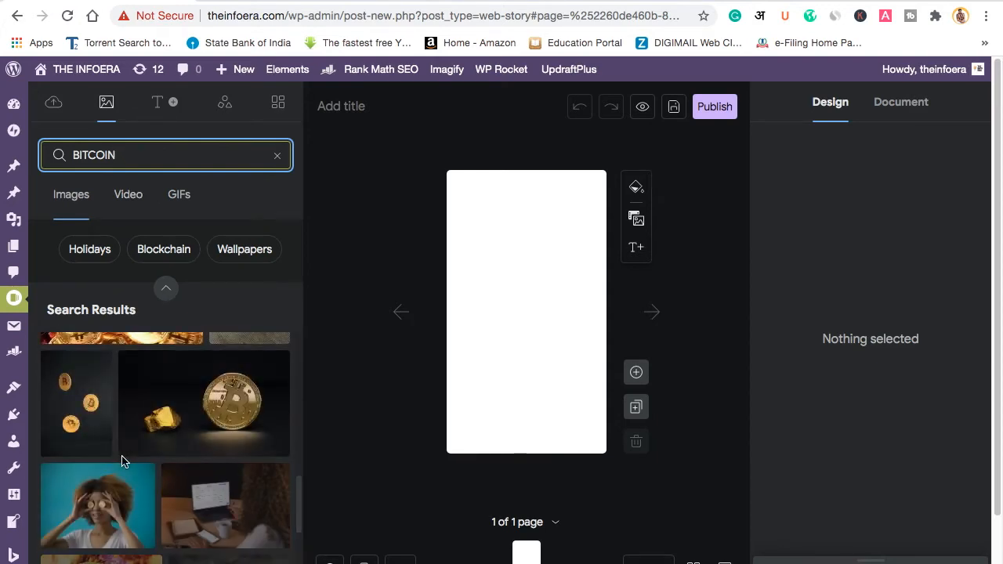
scroll(123, 463, "up", 1)
scroll(123, 463, "down", 3)
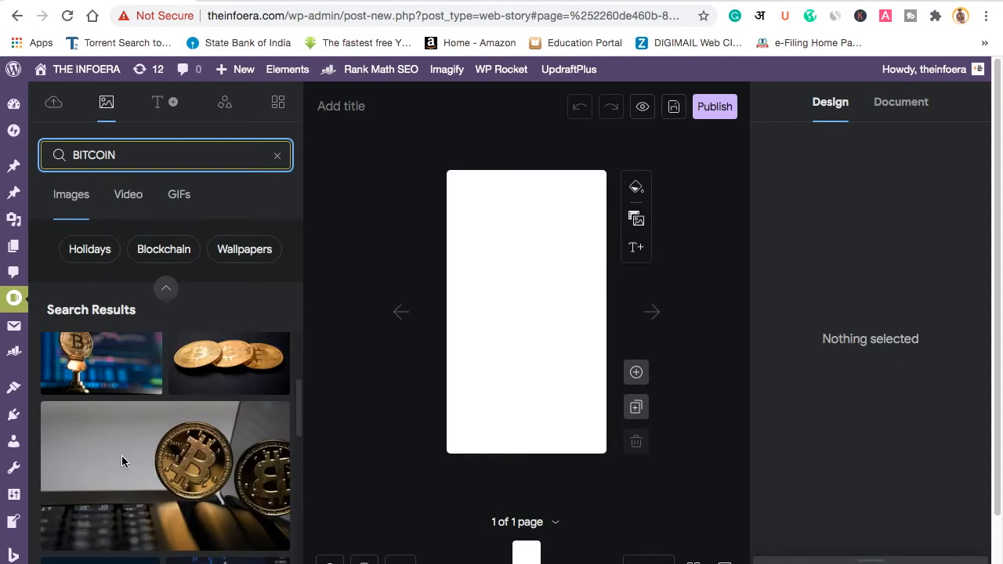
scroll(123, 463, "up", 3)
scroll(123, 463, "down", 8)
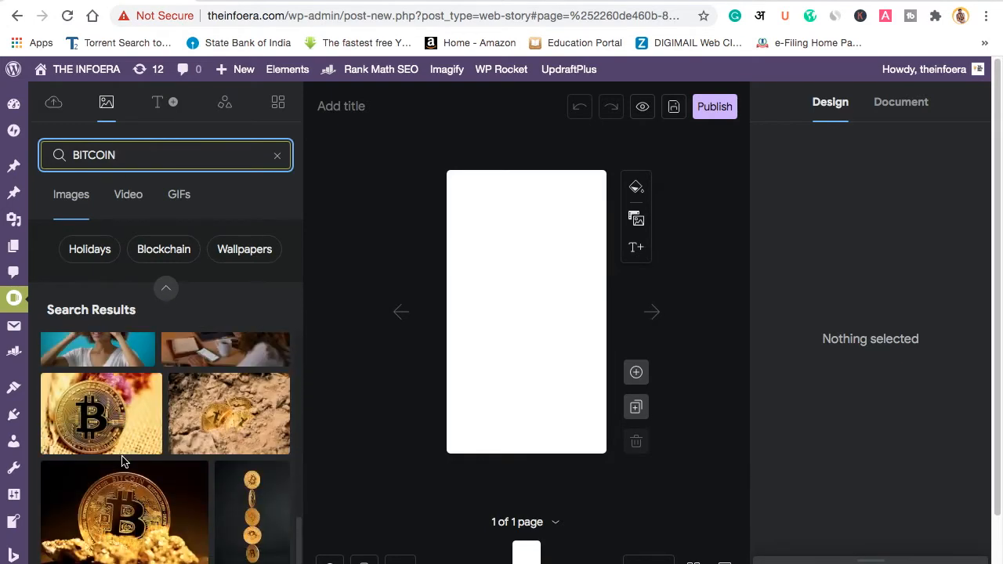
scroll(123, 463, "up", 2)
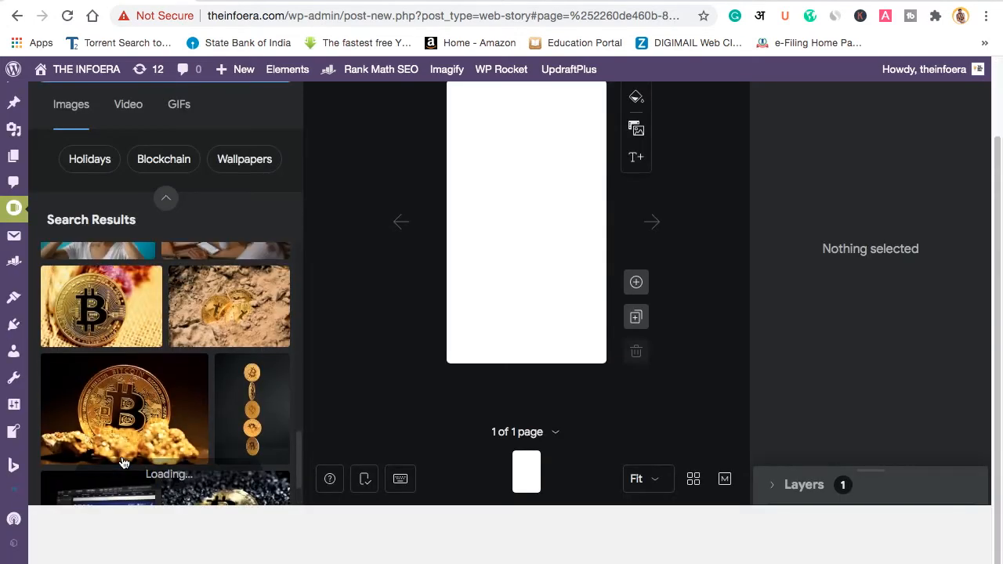
scroll(361, 421, "up", 2)
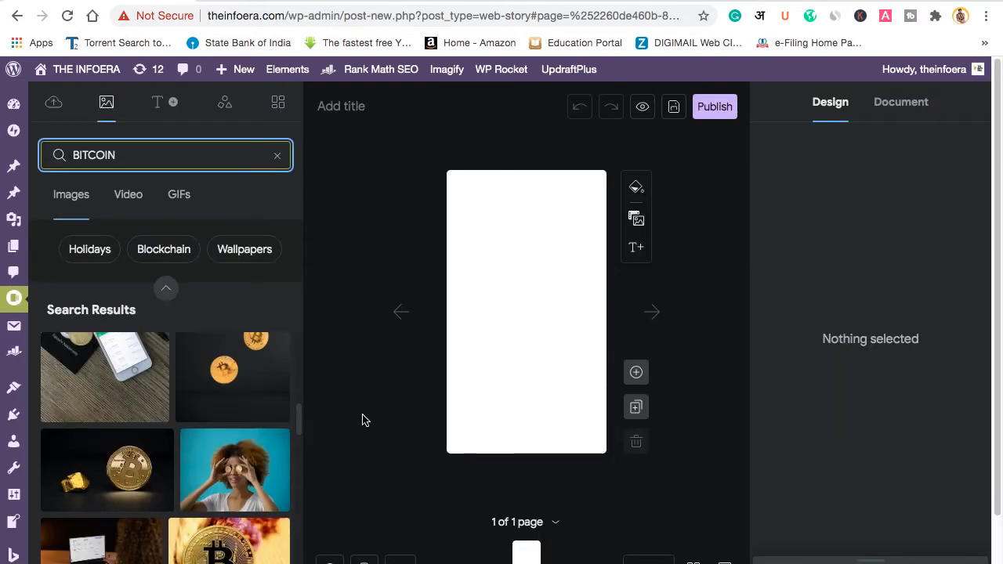
scroll(106, 473, "down", 2)
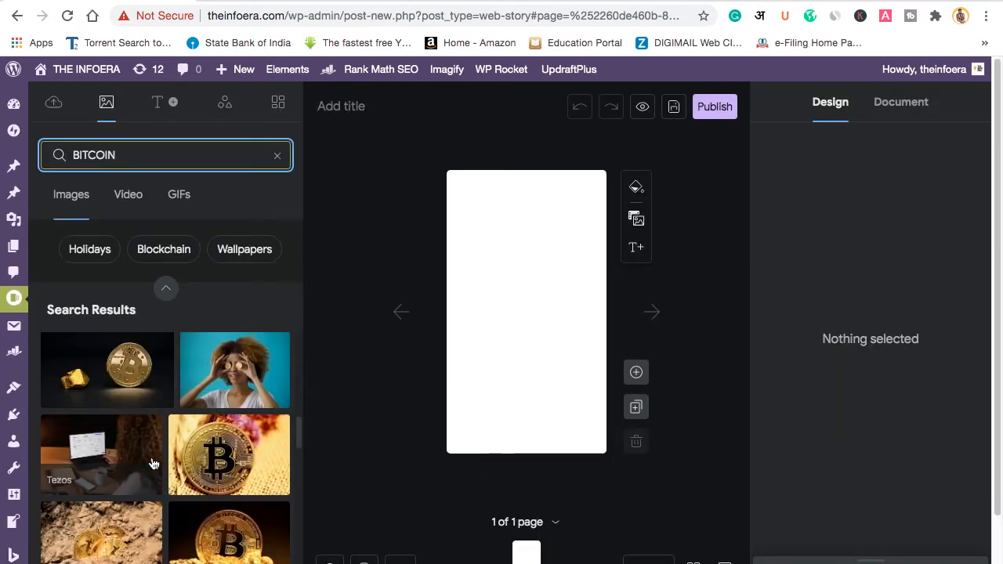
scroll(156, 463, "down", 3)
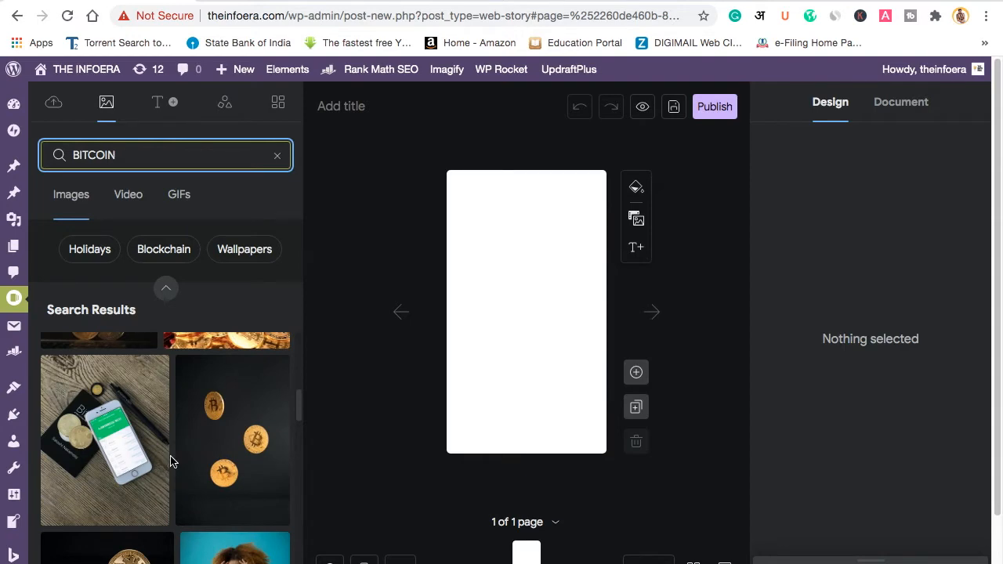
scroll(235, 461, "down", 3)
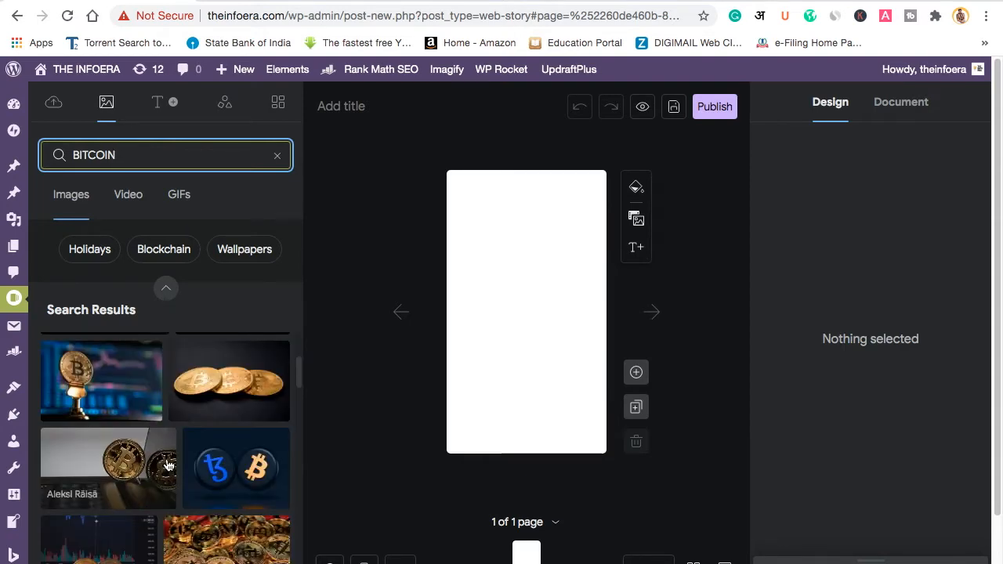
scroll(168, 466, "up", 2)
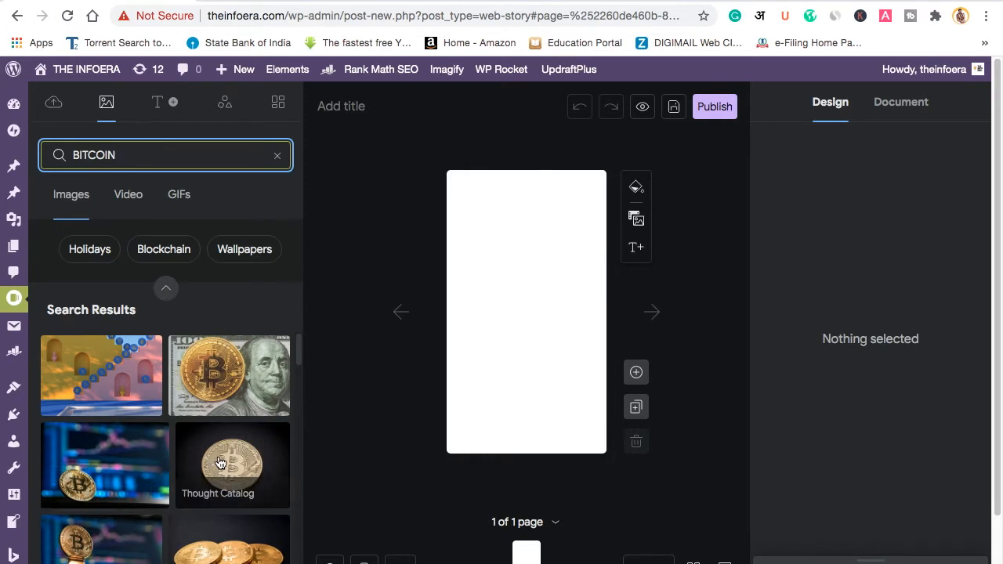
scroll(220, 463, "down", 3)
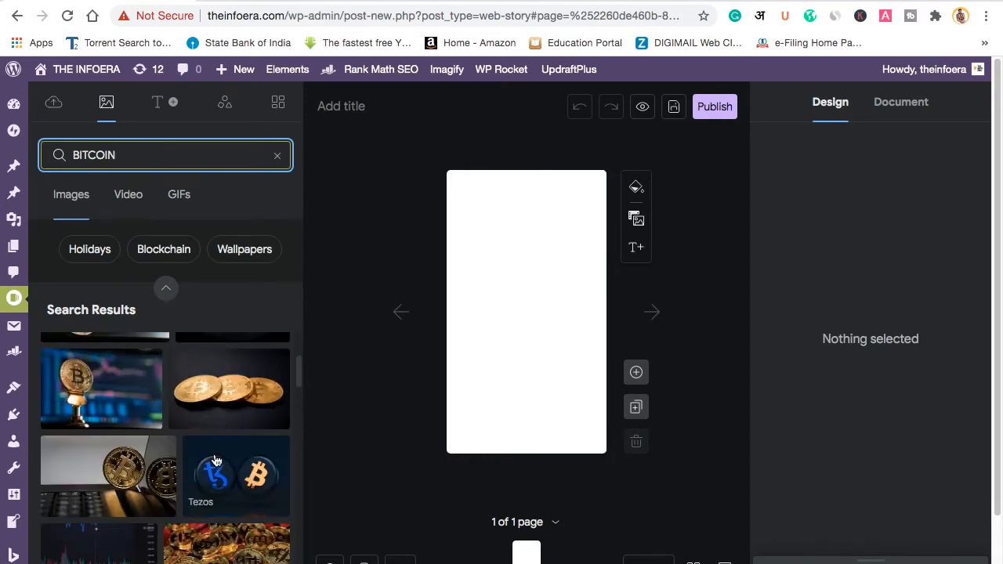
Step: Set the two gold Bitcoins photo as the page background and shift it left
left_click_drag(112, 473, 458, 382)
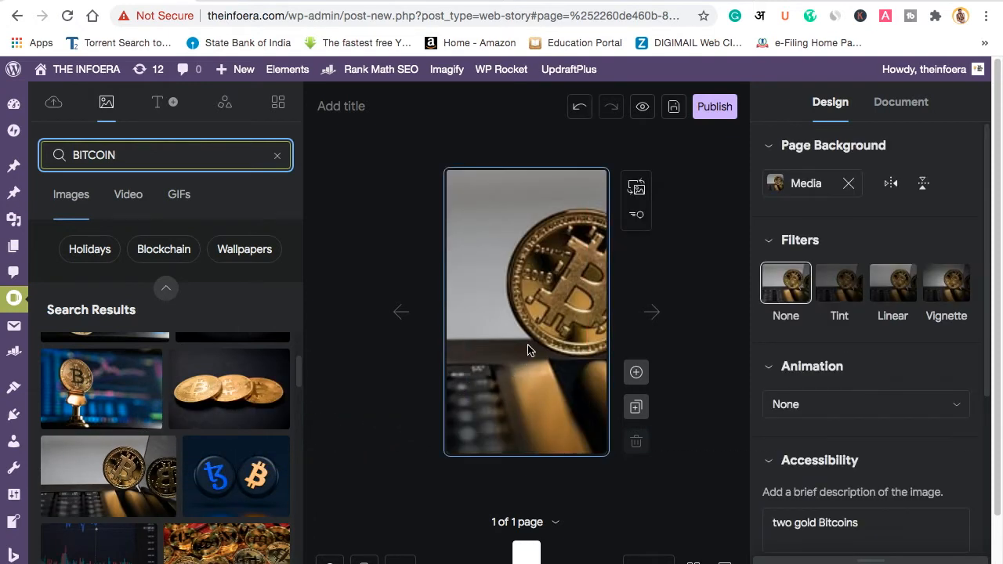
double_click(528, 342)
left_click_drag(528, 342, 483, 342)
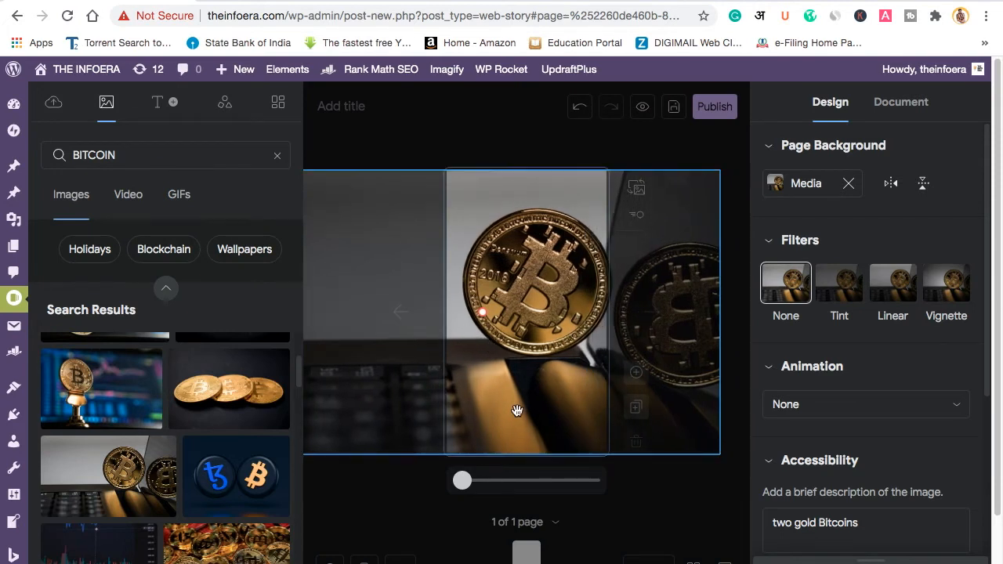
Step: Finish positioning the background and apply a black 000000 Tint at 50%
left_click(658, 489)
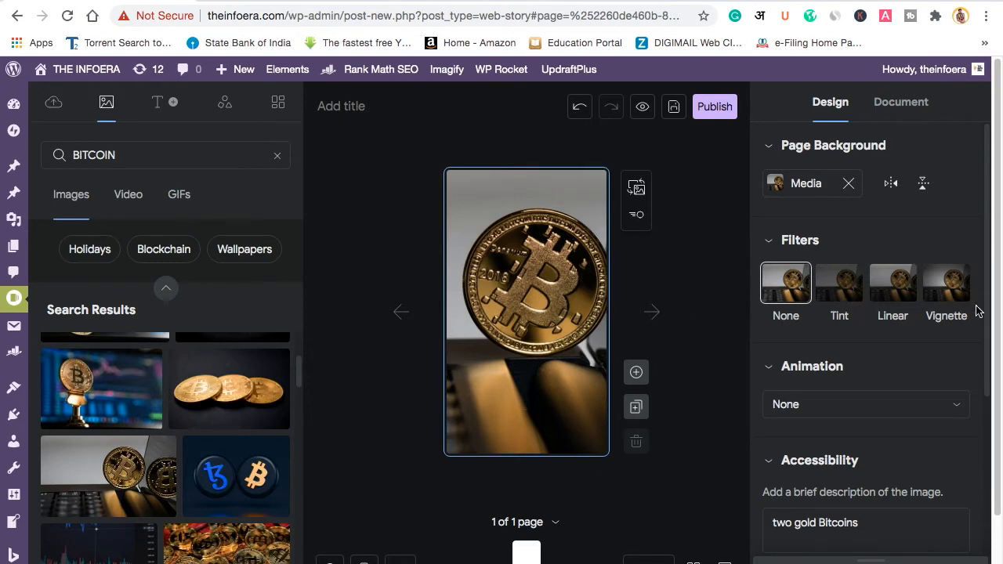
left_click(847, 298)
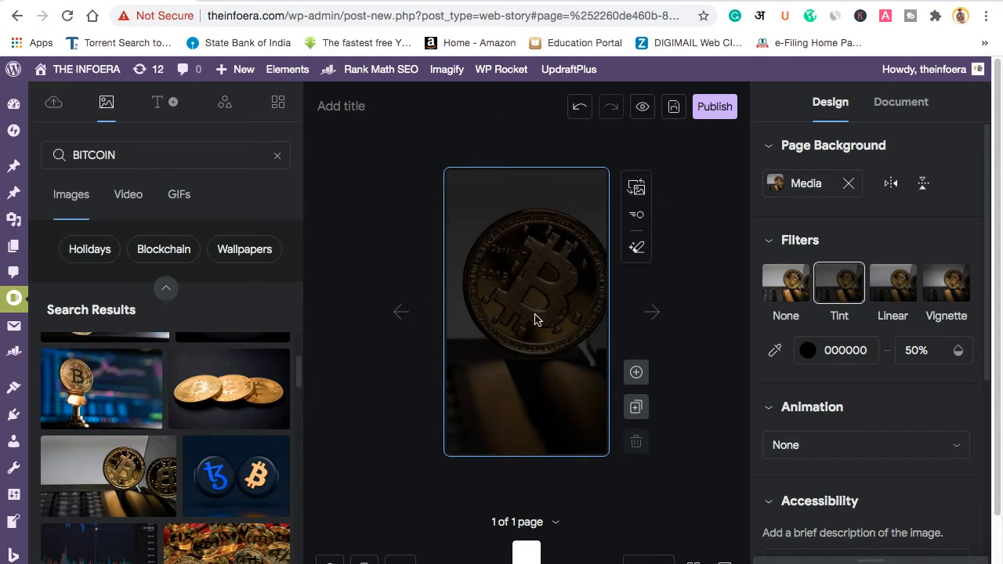
Step: Lower the background's tint opacity to 20%
left_click(933, 347)
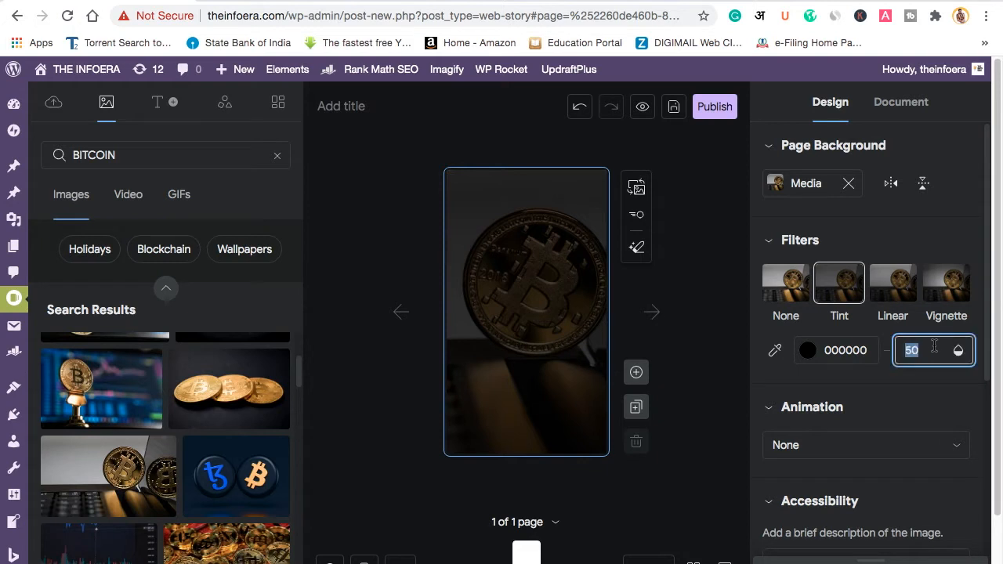
key("Down")
key("Down")
key("Down")
key("Down")
key("Down")
key("Down")
key("Down")
key("Down")
key("Down")
key("Down")
key("Down")
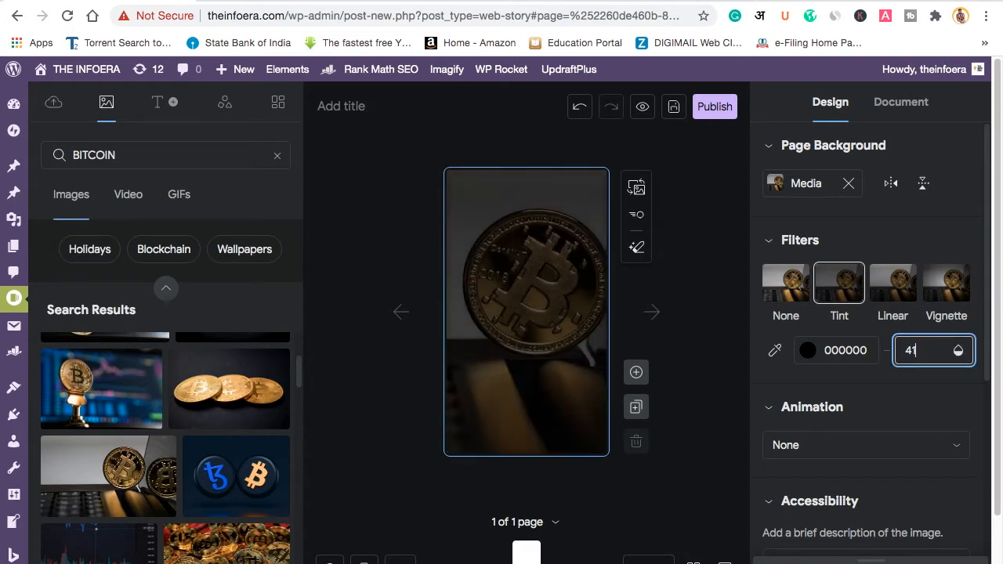
key("Down")
key("Down")
key("Down")
key("Down")
key("Down")
key("Down")
key("Down")
key("Down")
key("Down")
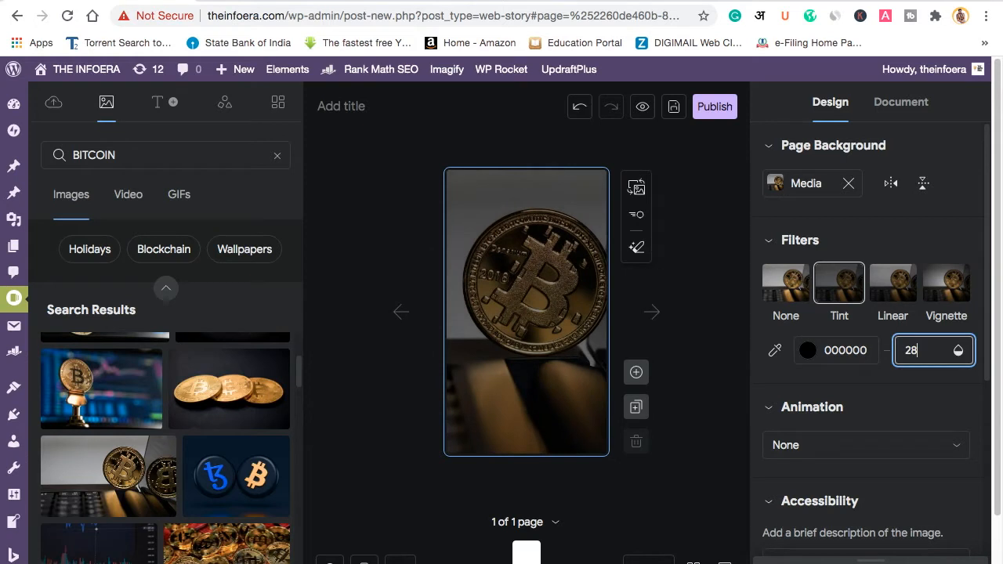
key("Down")
key("Down")
key("Down")
key("Down")
key("Down")
key("Down")
key("Down")
key("Down")
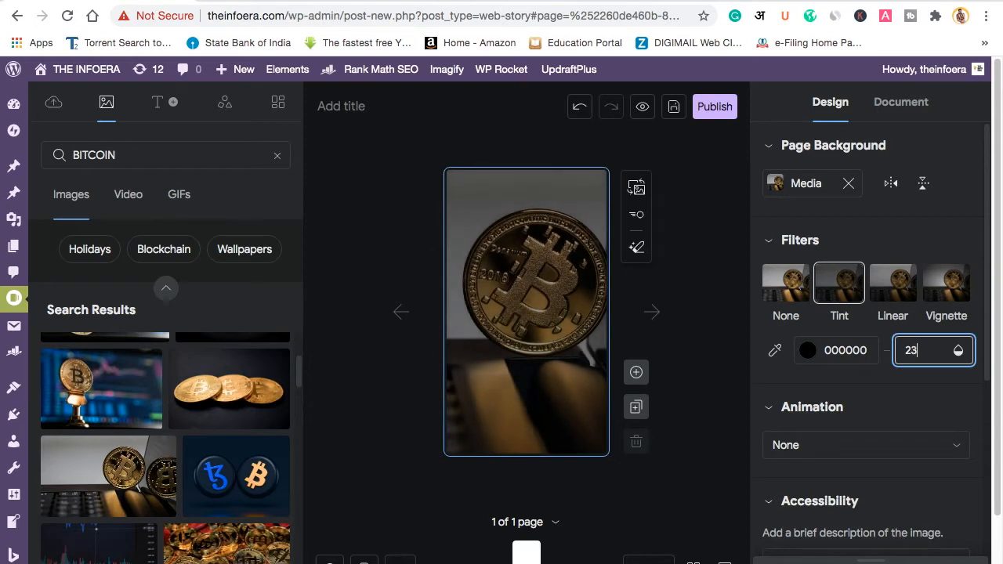
key("Down")
key("Down")
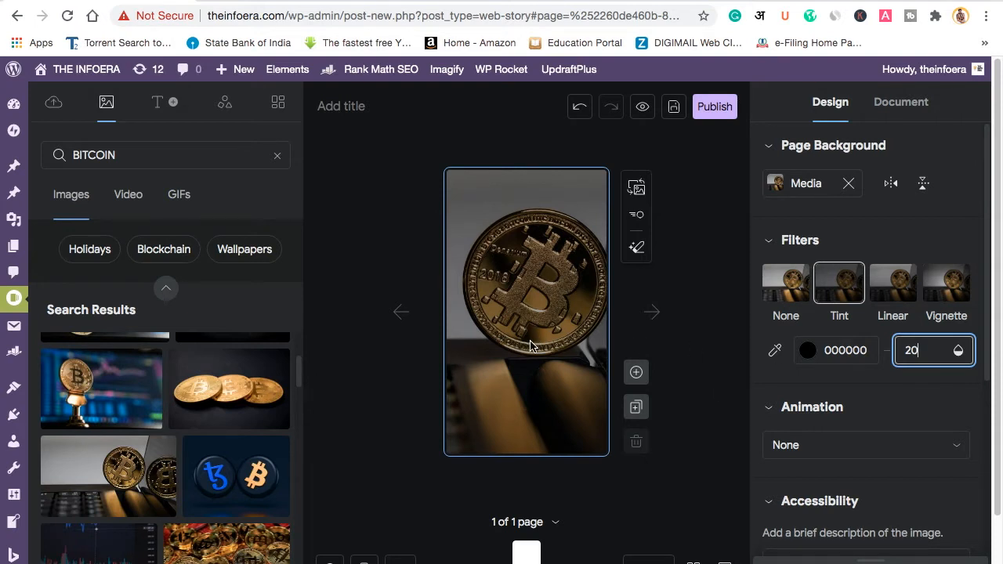
Step: Give the background a Zoom Out animation and deselect it
left_click(799, 446)
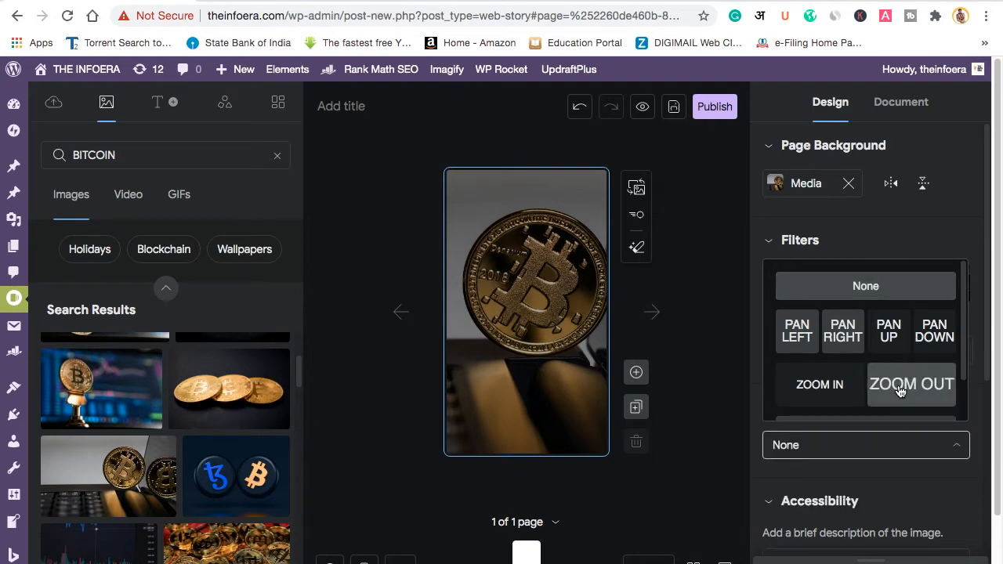
left_click(900, 392)
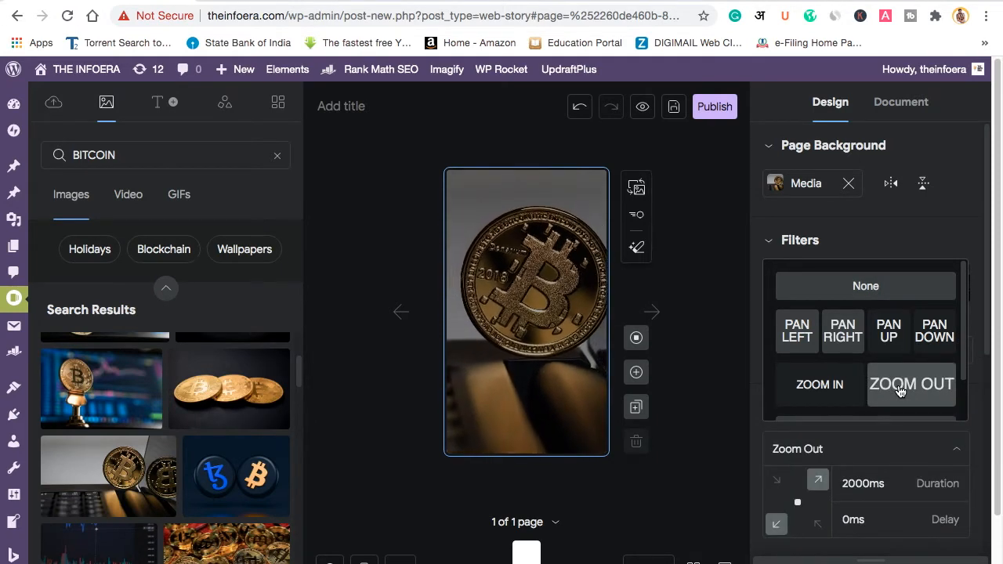
left_click(708, 377)
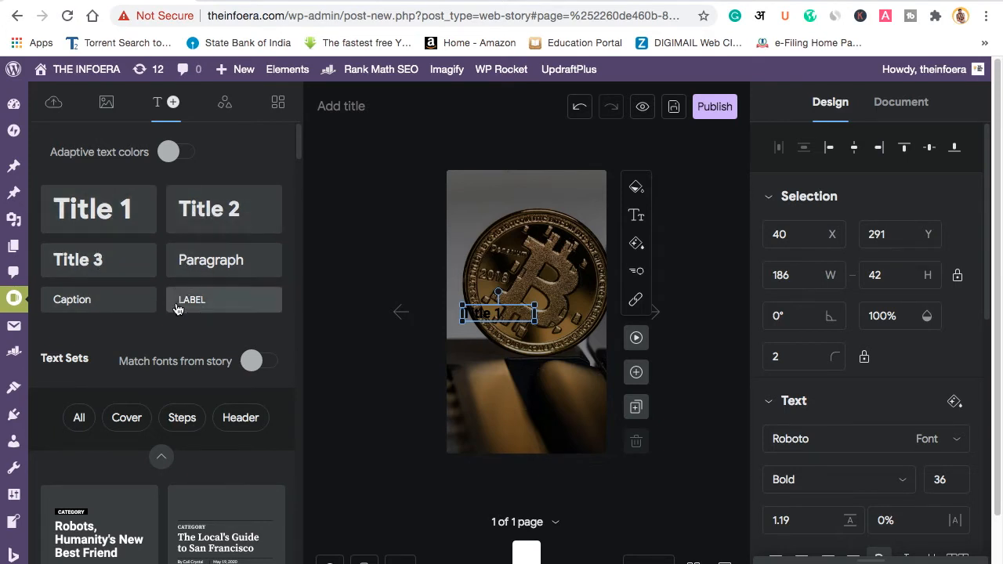
scroll(164, 447, "down", 10)
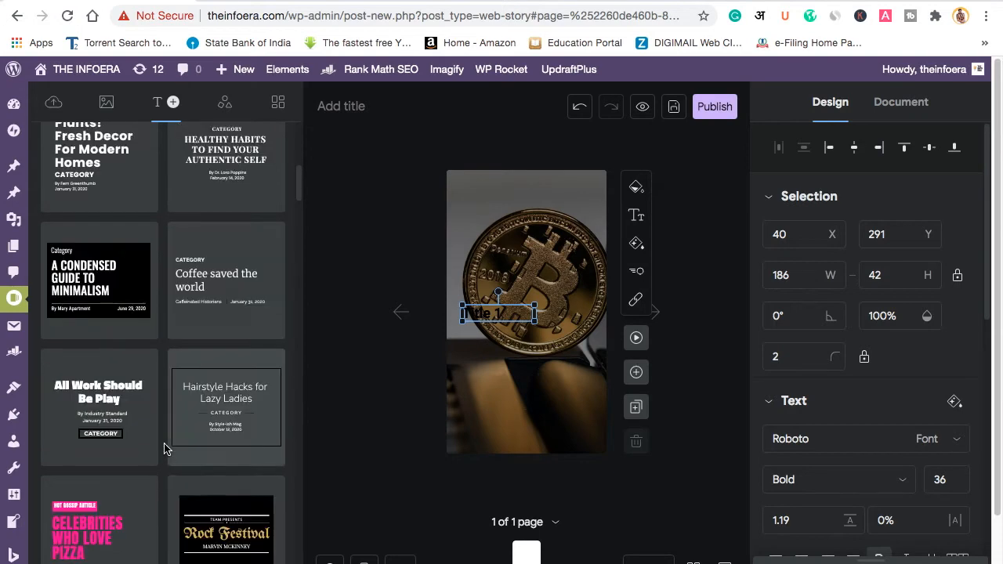
scroll(163, 447, "down", 10)
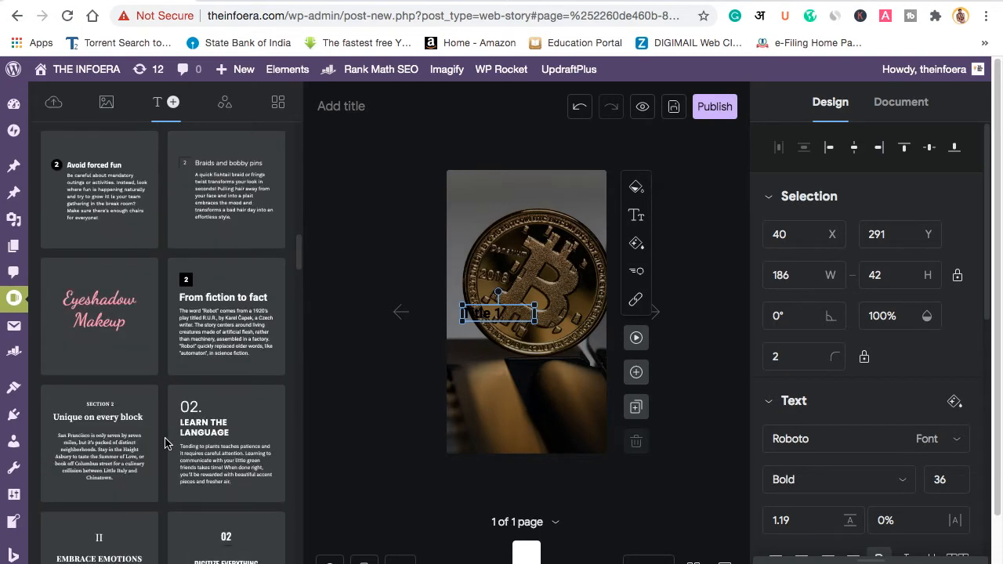
scroll(173, 401, "up", 3)
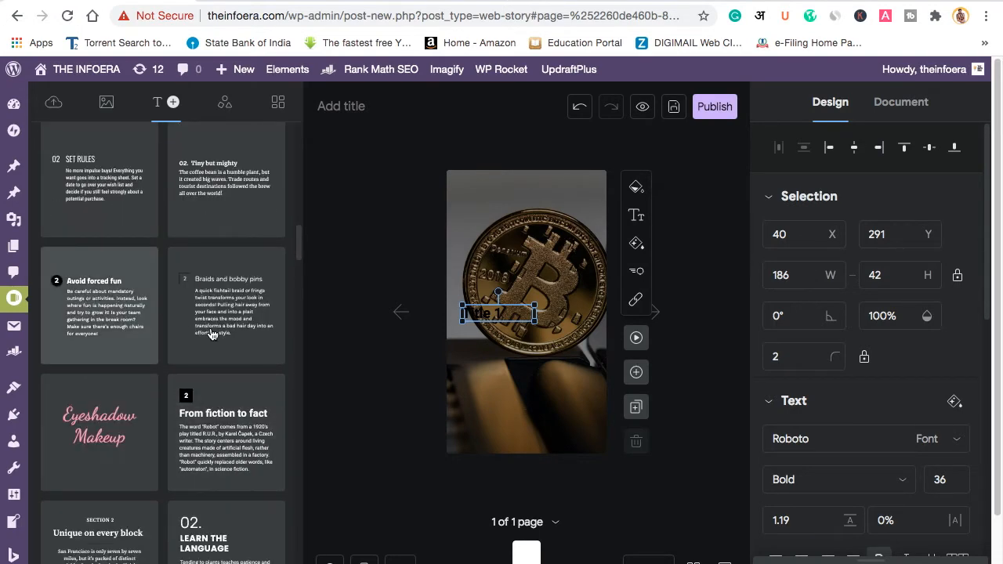
scroll(211, 335, "up", 3)
scroll(212, 337, "up", 5)
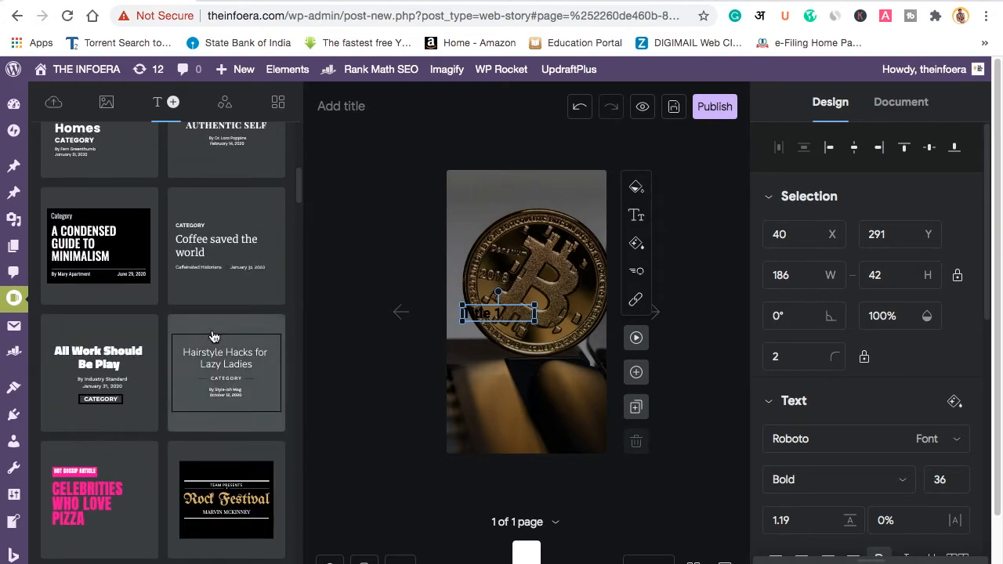
scroll(212, 335, "up", 5)
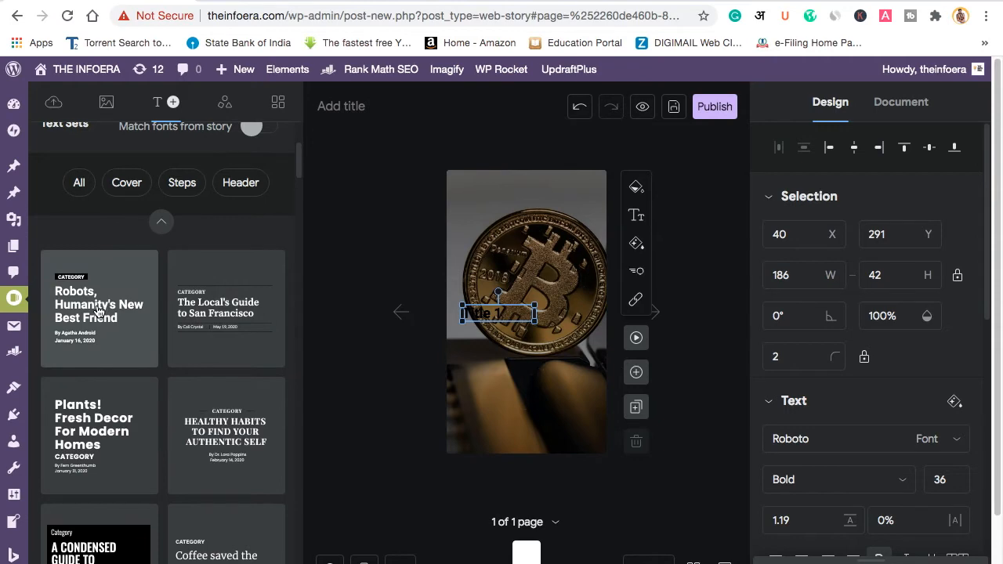
scroll(188, 415, "down", 10)
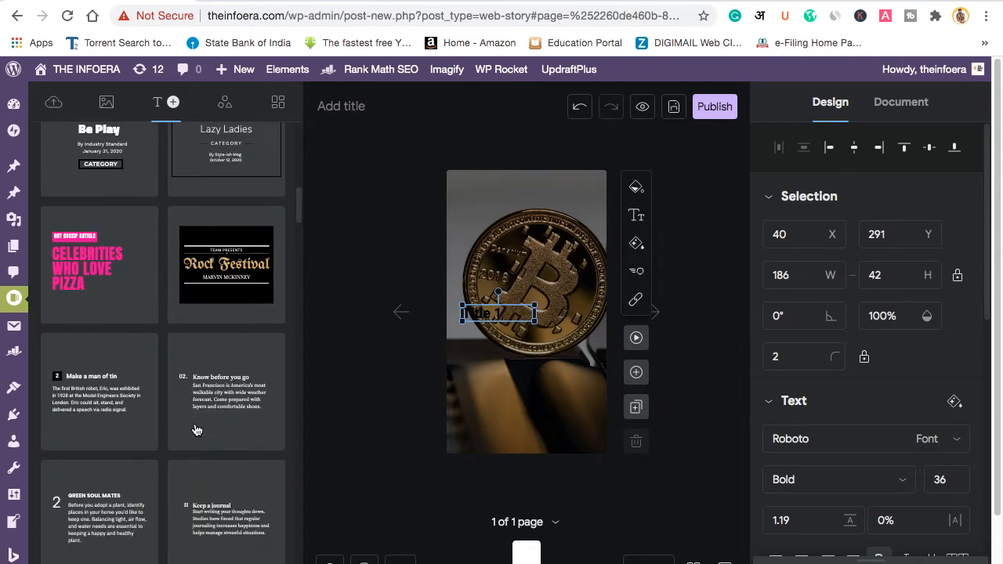
scroll(194, 428, "down", 4)
scroll(195, 428, "up", 15)
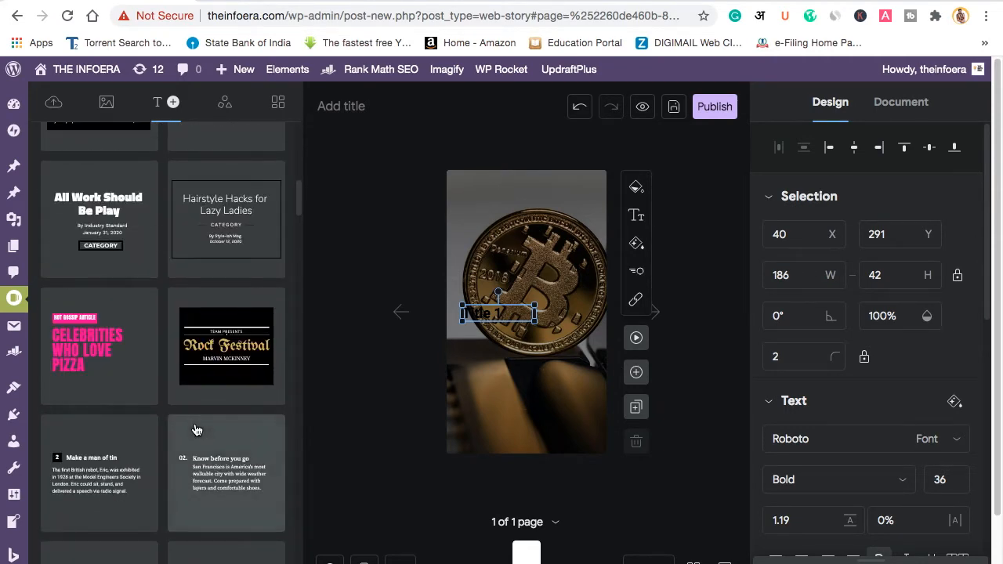
scroll(195, 423, "up", 5)
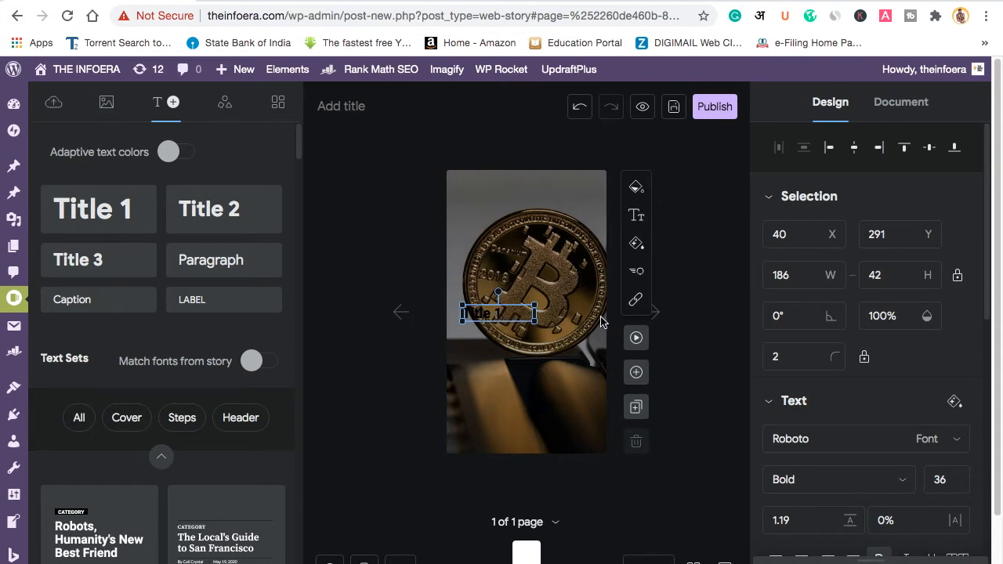
scroll(904, 425, "down", 5)
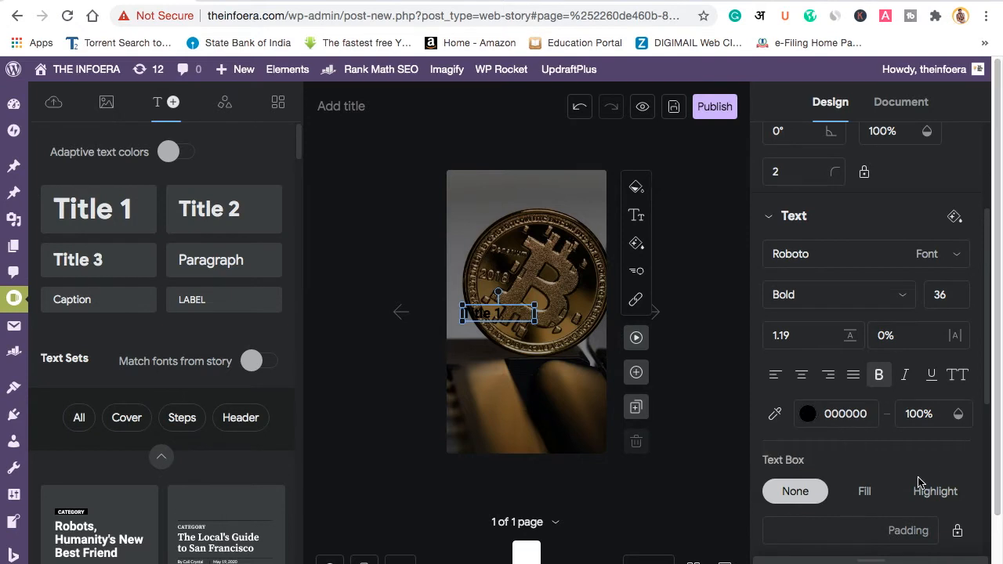
Step: Give the Title 1 text box a yellow FFD900 fill and select all its text
scroll(921, 482, "down", 2)
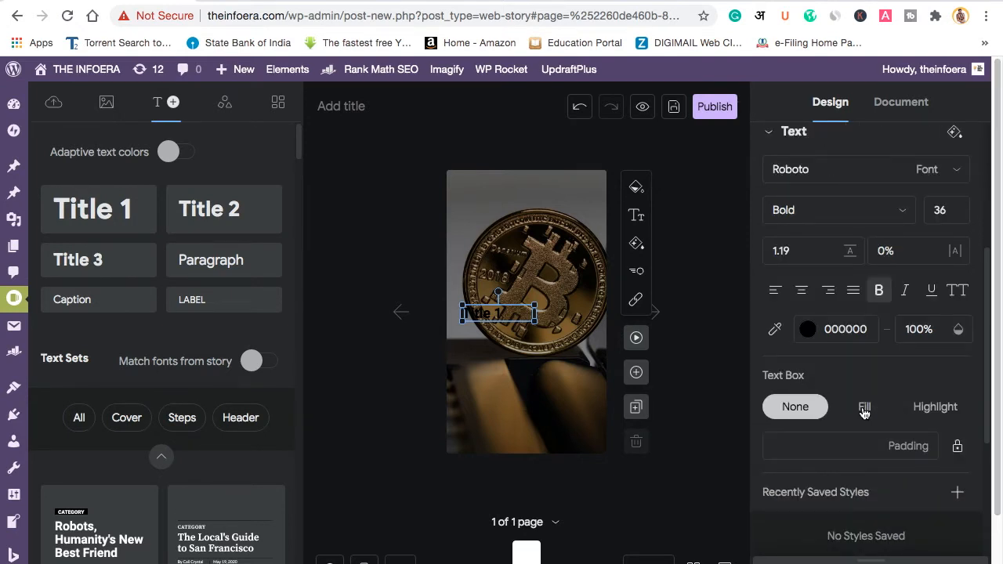
left_click(864, 409)
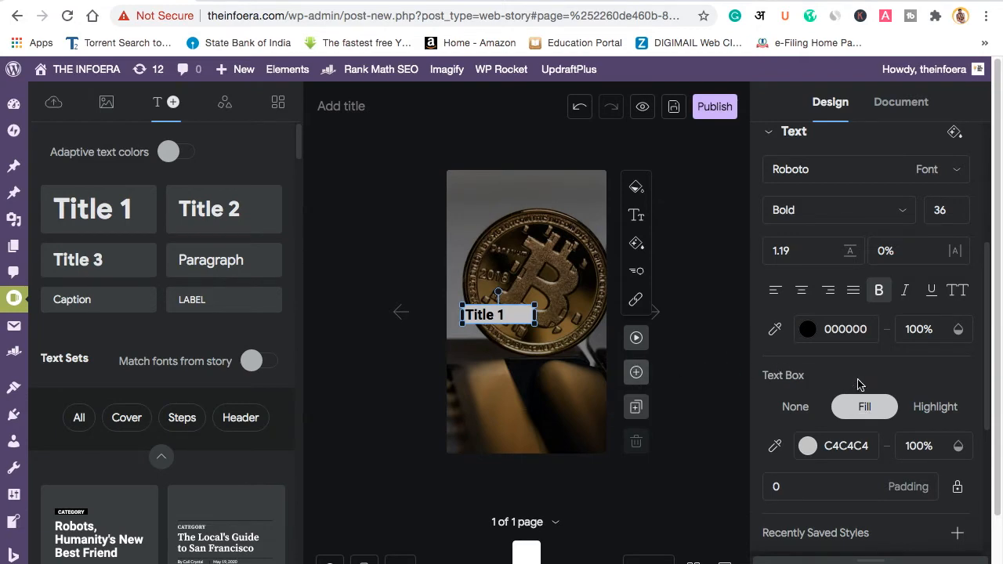
left_click(808, 446)
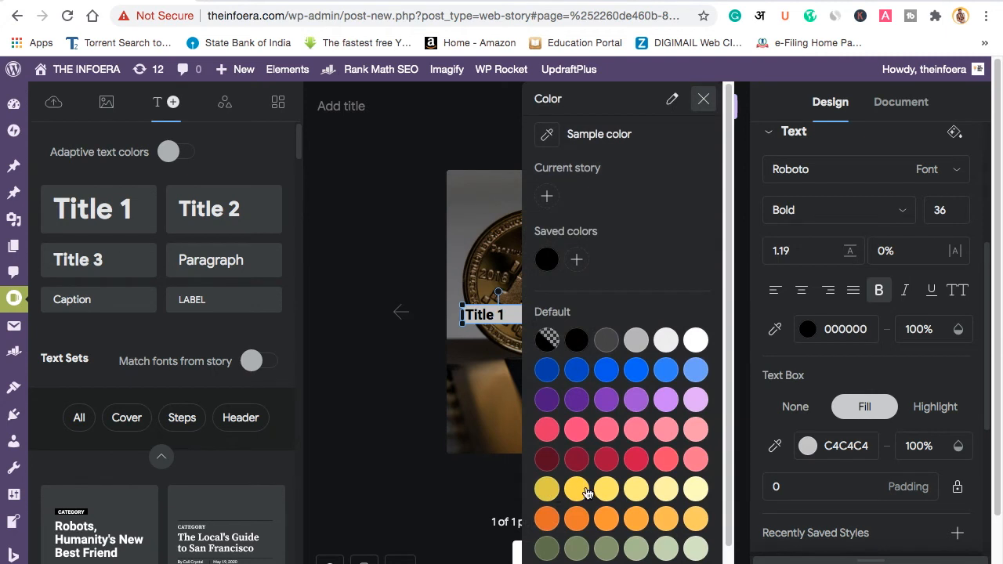
left_click(584, 491)
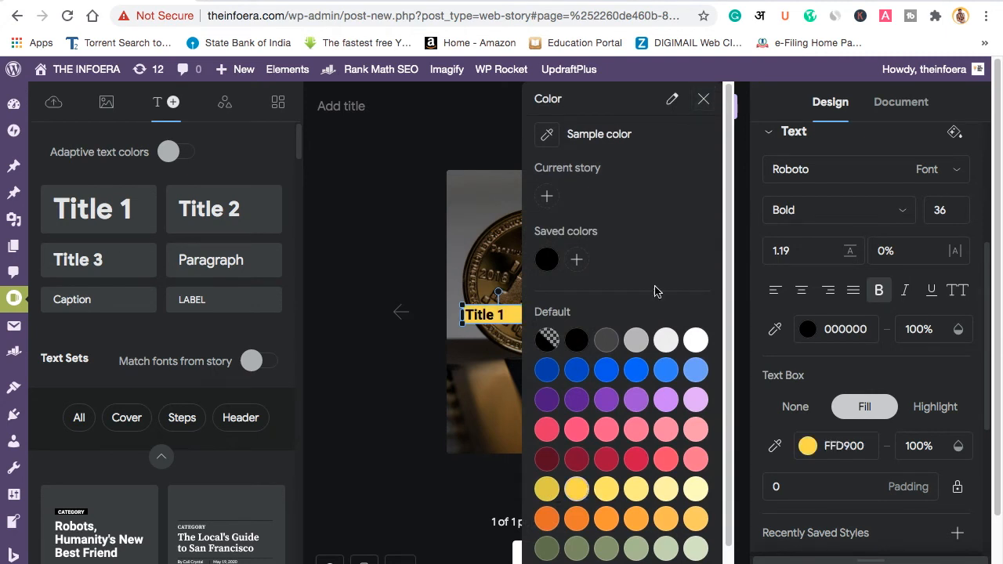
left_click(704, 99)
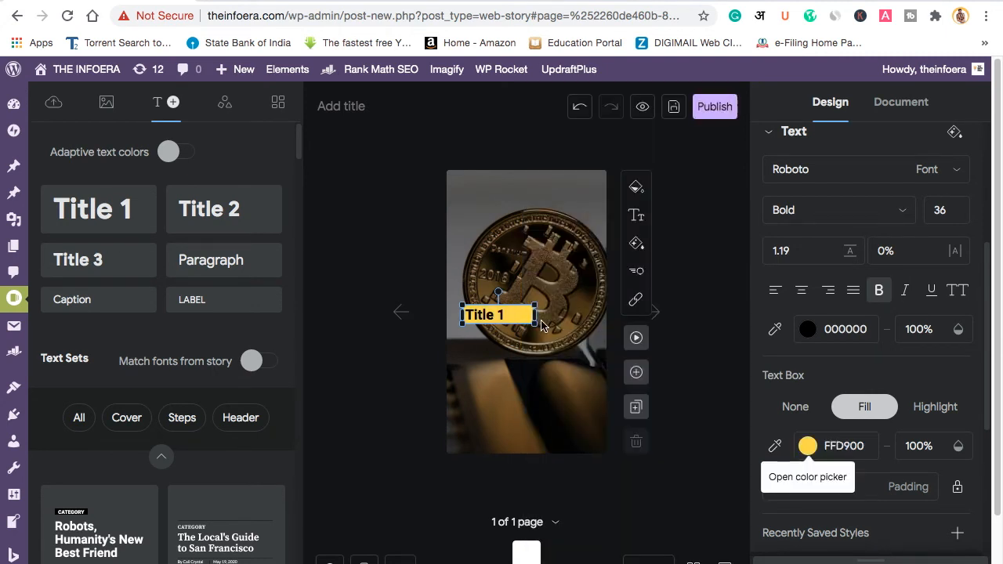
left_click(520, 318)
key("super+a")
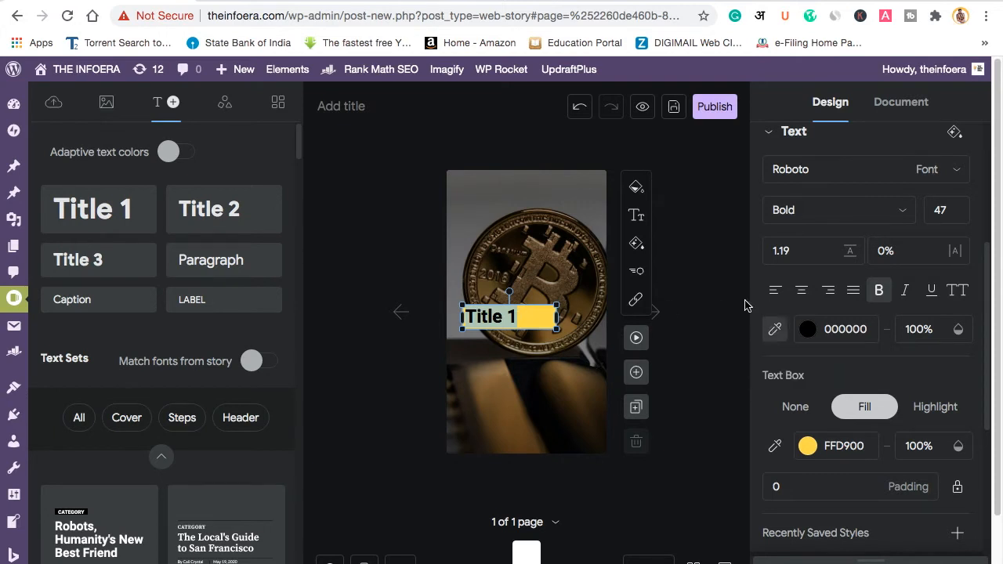
Step: Switch to Hindi transliteration and type the heading क्रिप्टो करेंसी क्या है ?
left_click(759, 17)
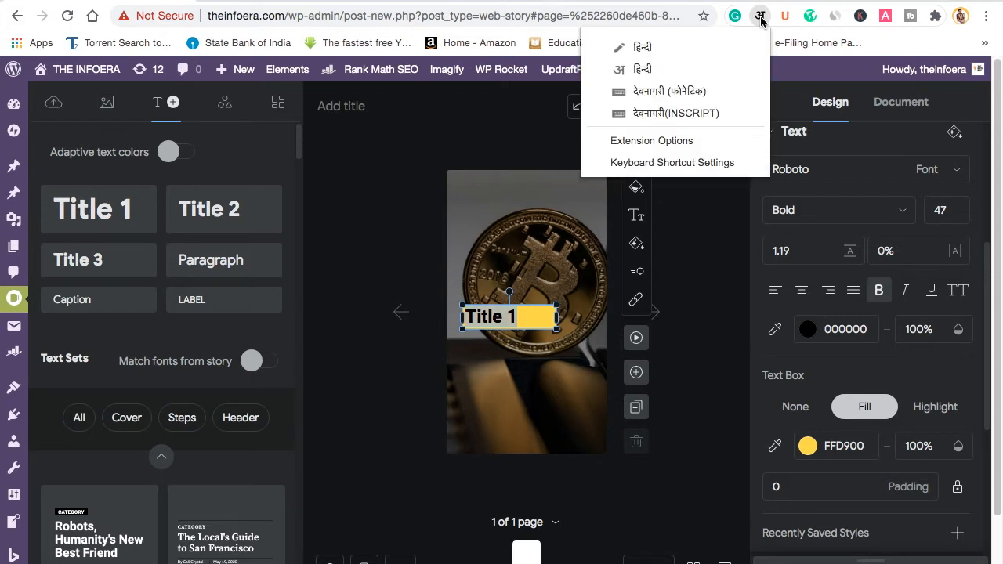
left_click(645, 70)
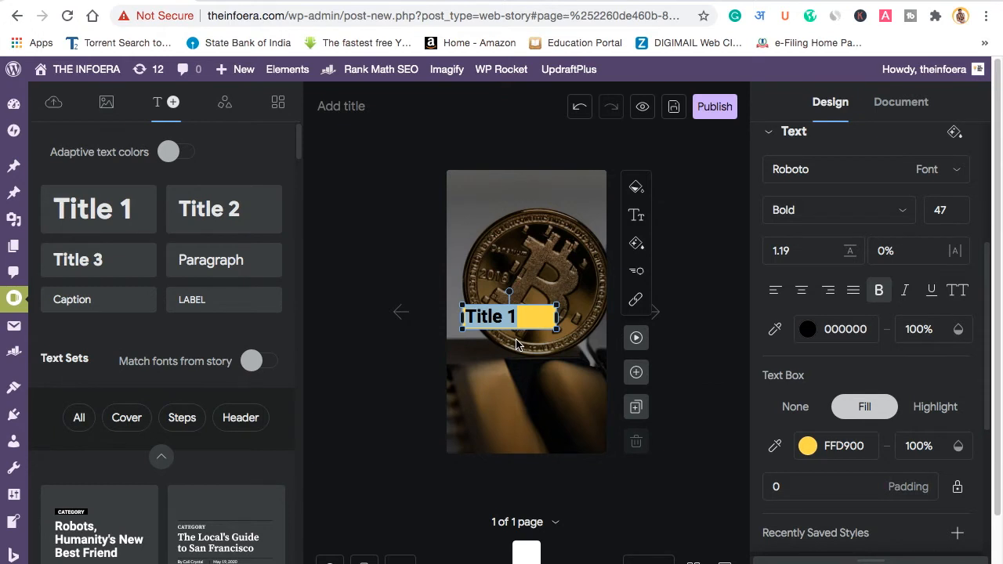
type("CR")
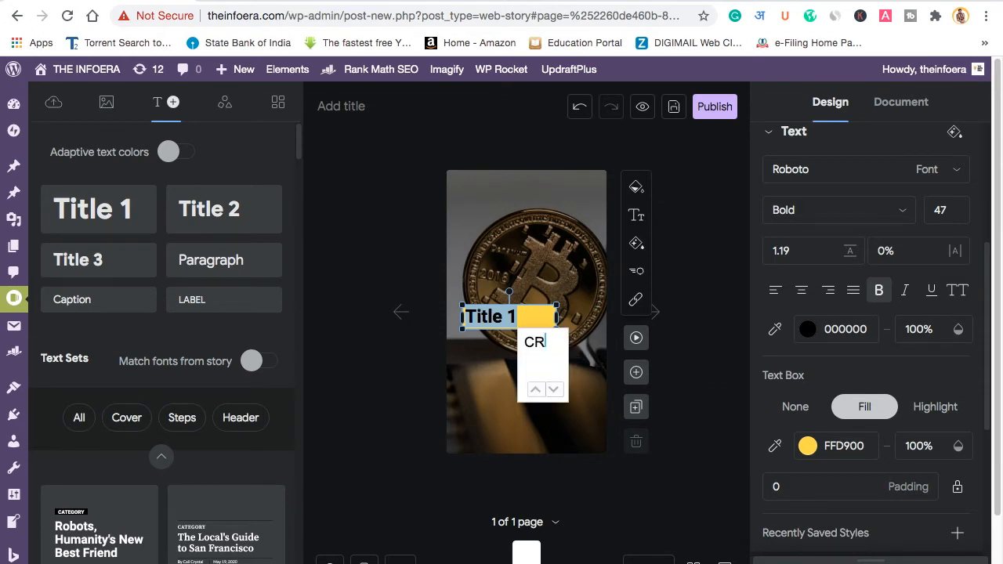
type("YPTO")
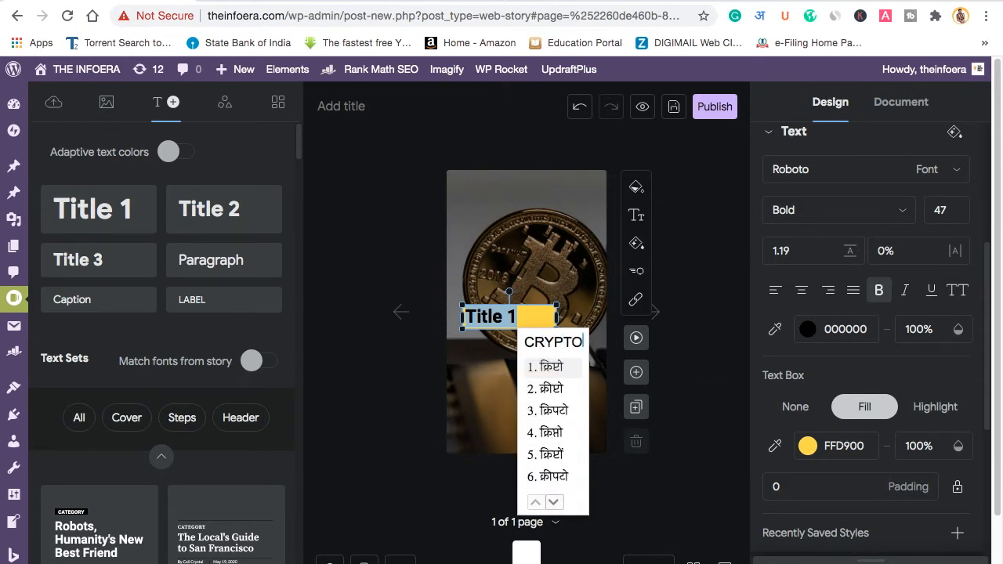
key("space")
type("CUR")
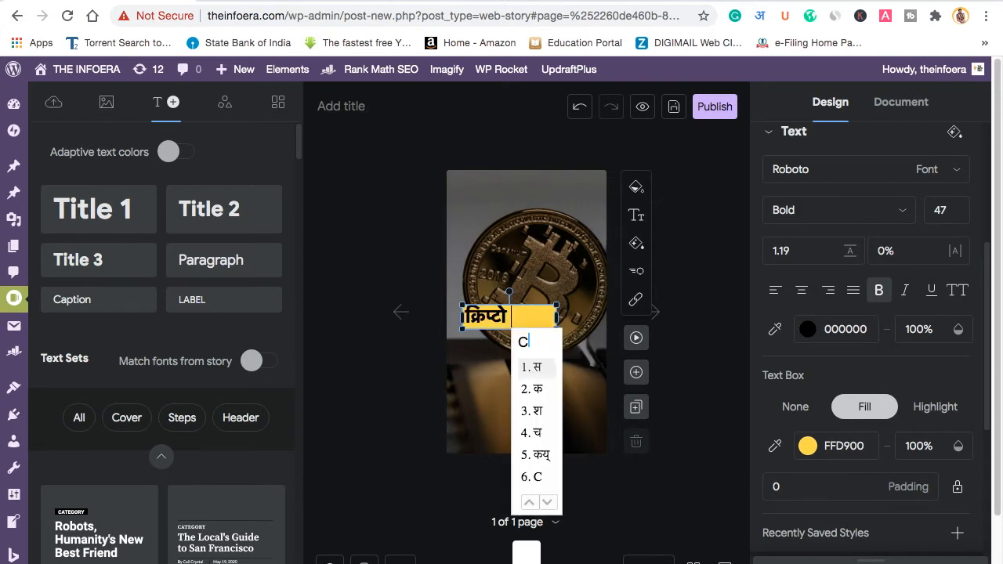
type("RENCY")
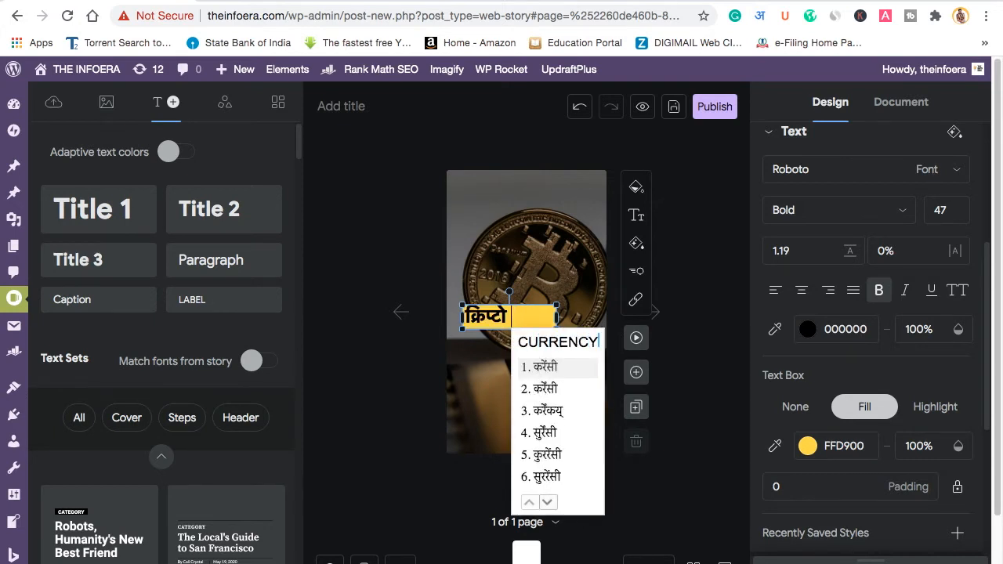
key("space")
type("KYA")
key("space")
type("HAI")
key("space")
type("?")
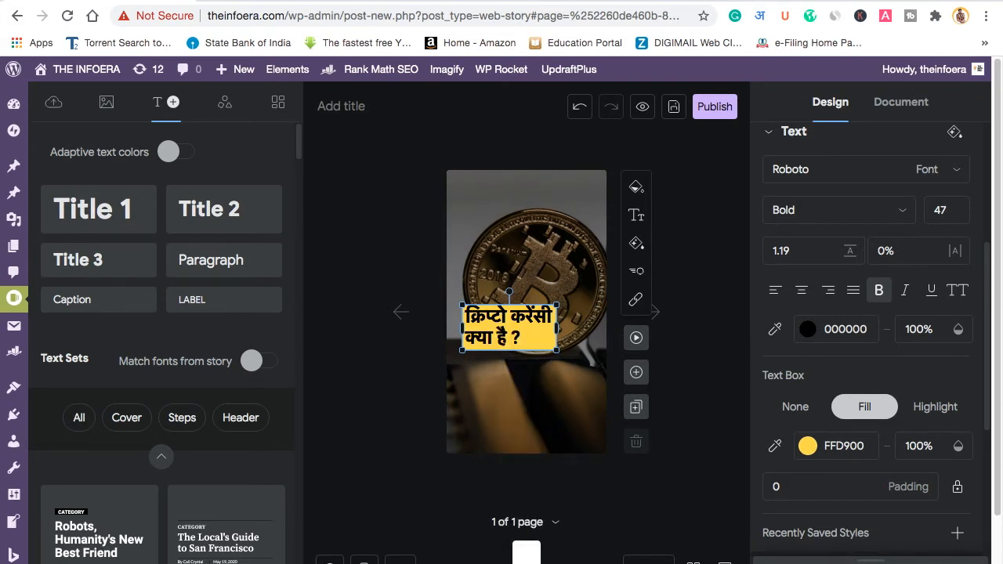
Step: Select and delete the Hindi heading, then undo to restore it
key("ctrl+a")
key("ctrl+c")
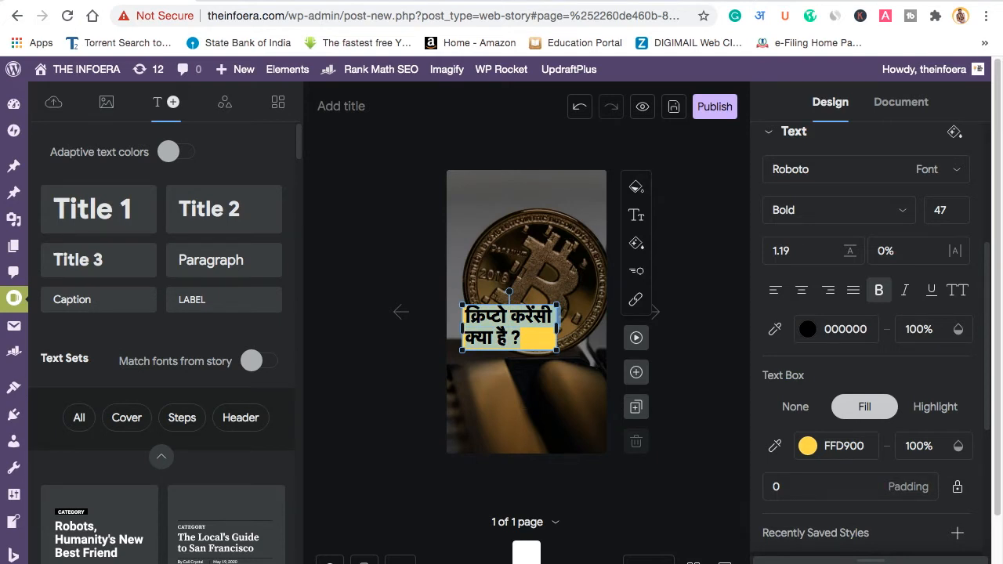
key("BackSpace")
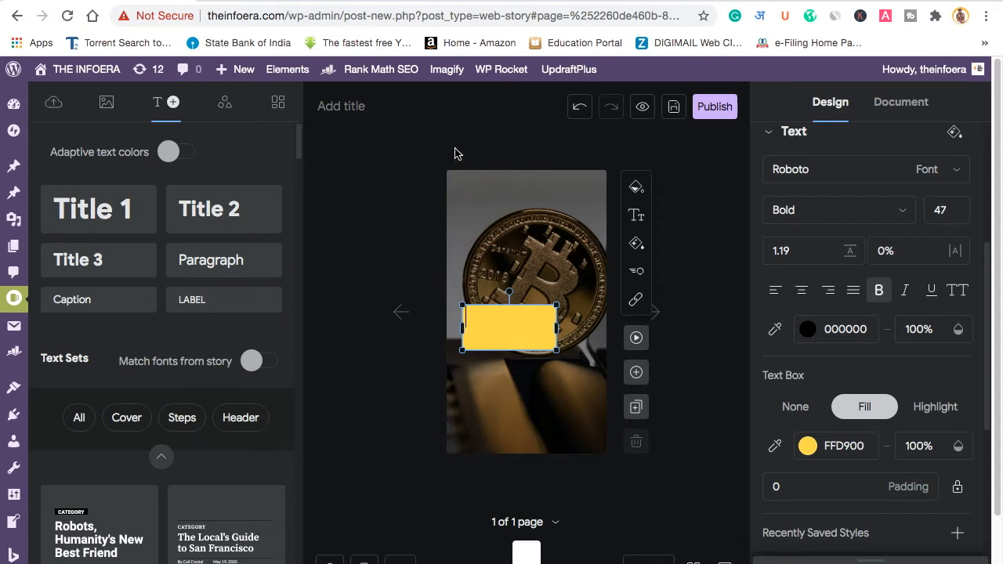
key("ctrl+z")
left_click(349, 106)
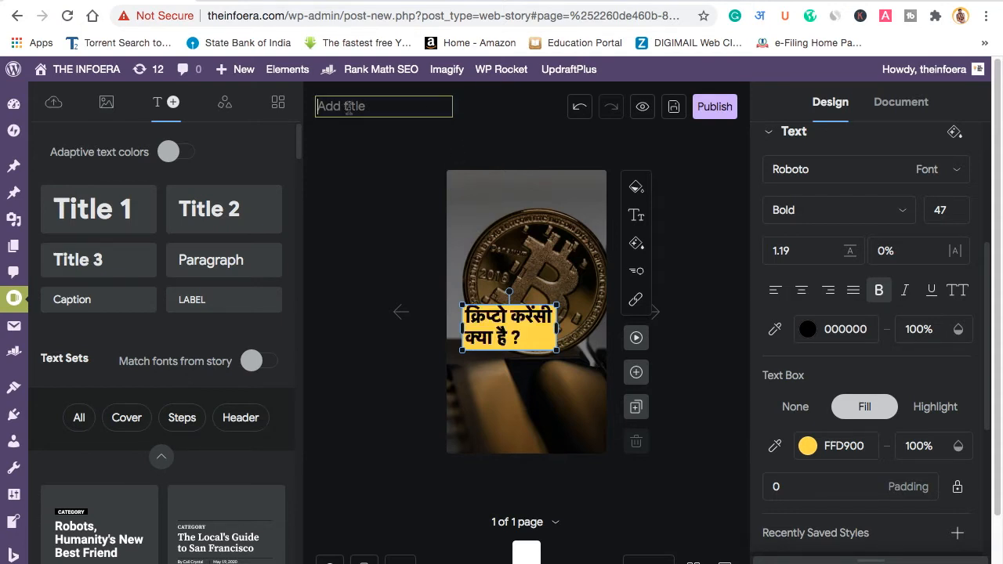
Step: Paste 'क्रिप्टो करेंसी क्या है ?' as the story title, then start editing the page heading
key("ctrl+v")
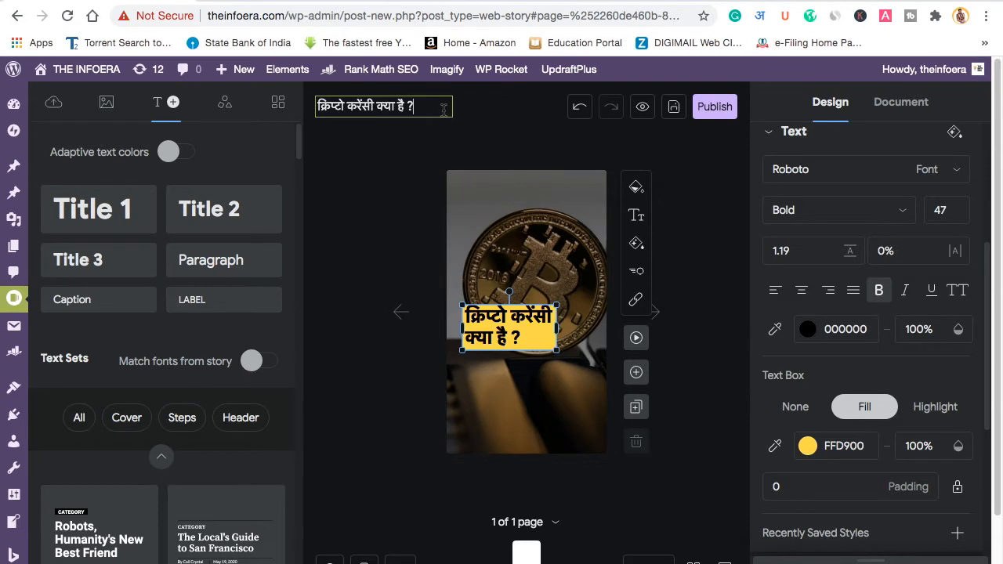
double_click(499, 342)
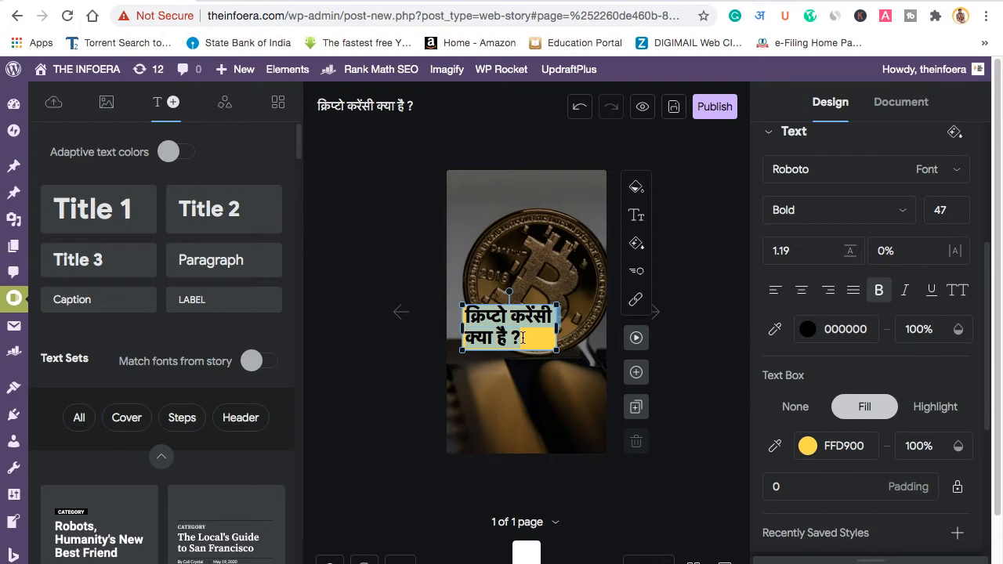
Step: Change the heading's second line to 'एक डिजिटल मुद्रा है।' and widen the yellow text box on both sides
key("BackSpace")
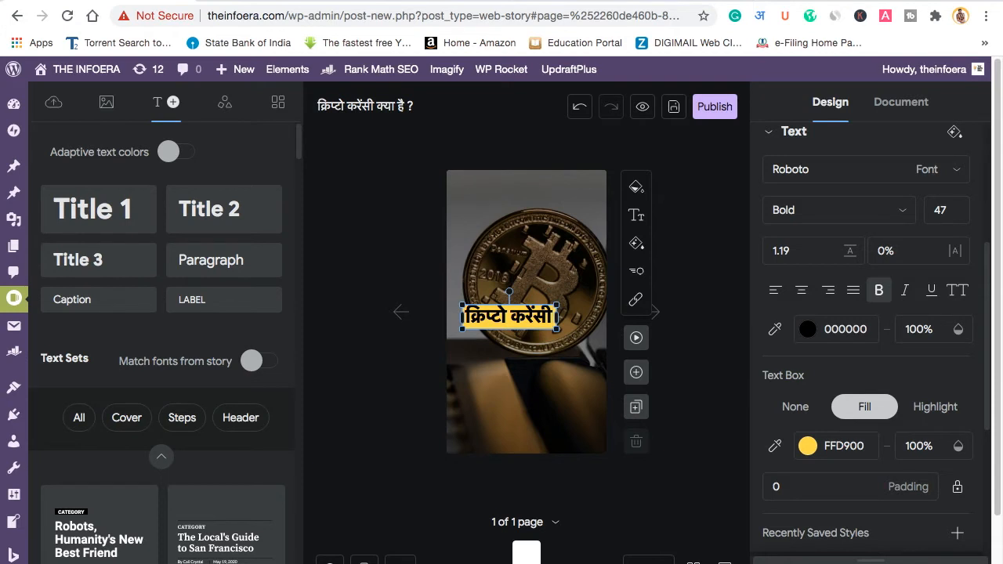
type("ek digital")
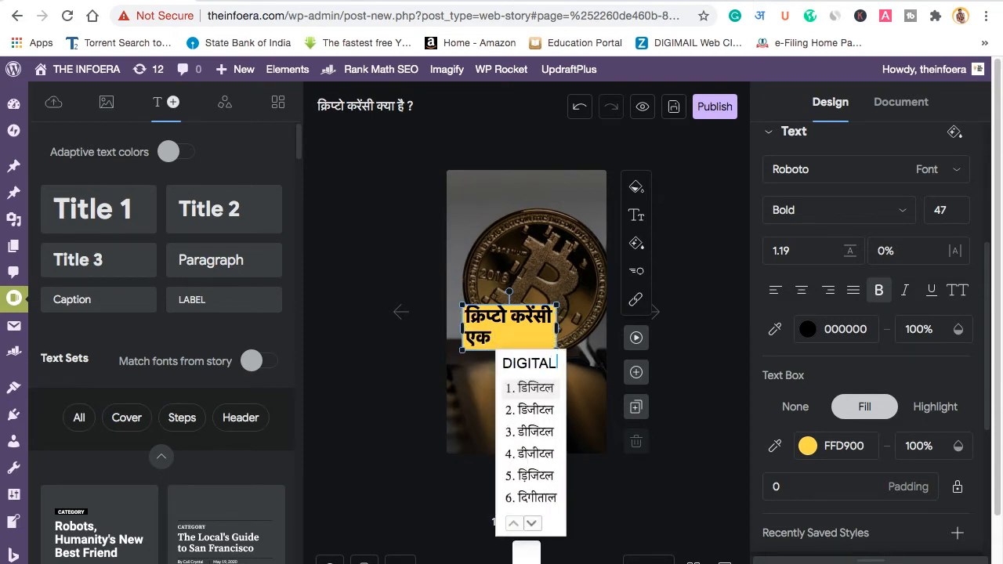
type(" mudra hai.")
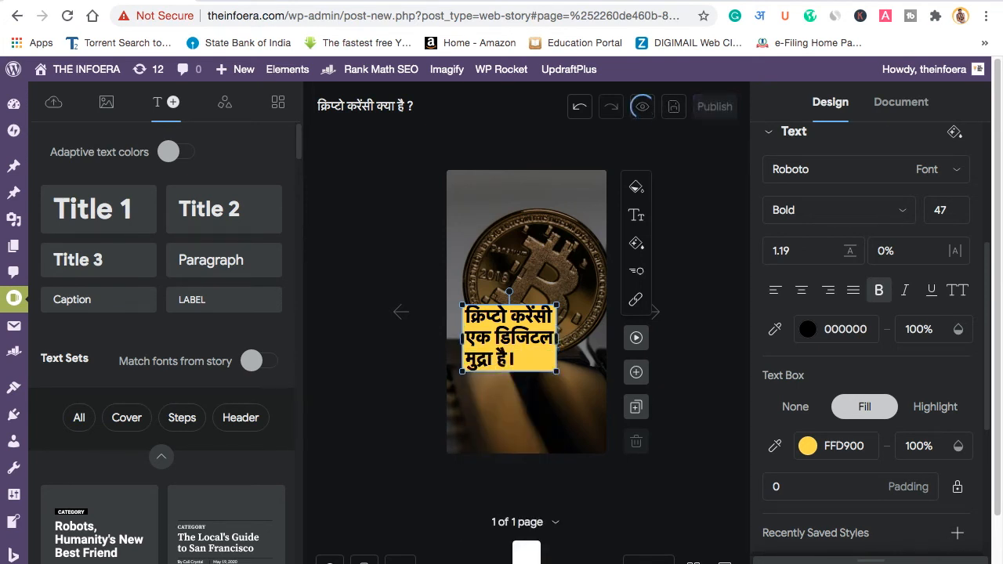
left_click_drag(557, 339, 589, 339)
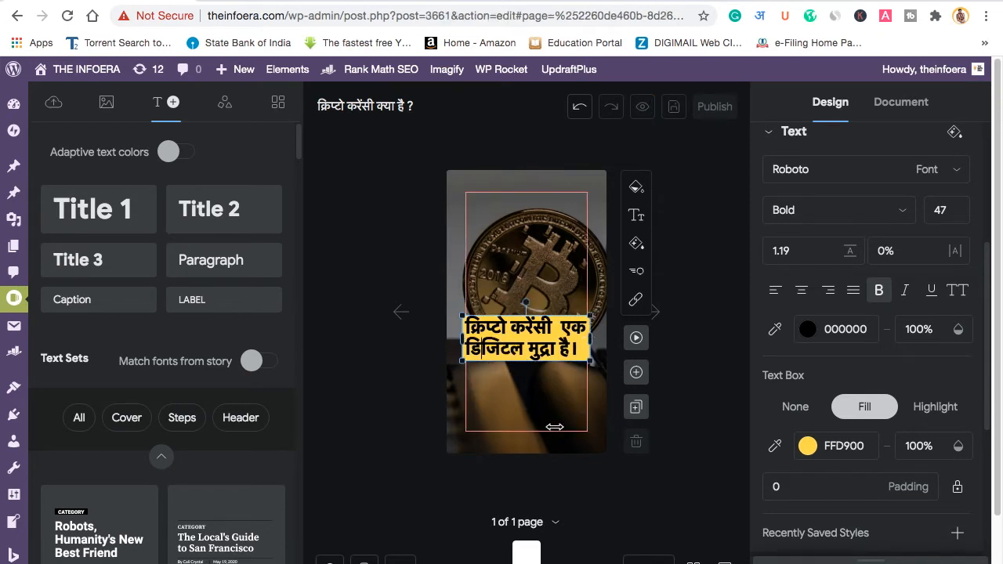
left_click_drag(462, 339, 452, 339)
left_click_drag(594, 339, 610, 340)
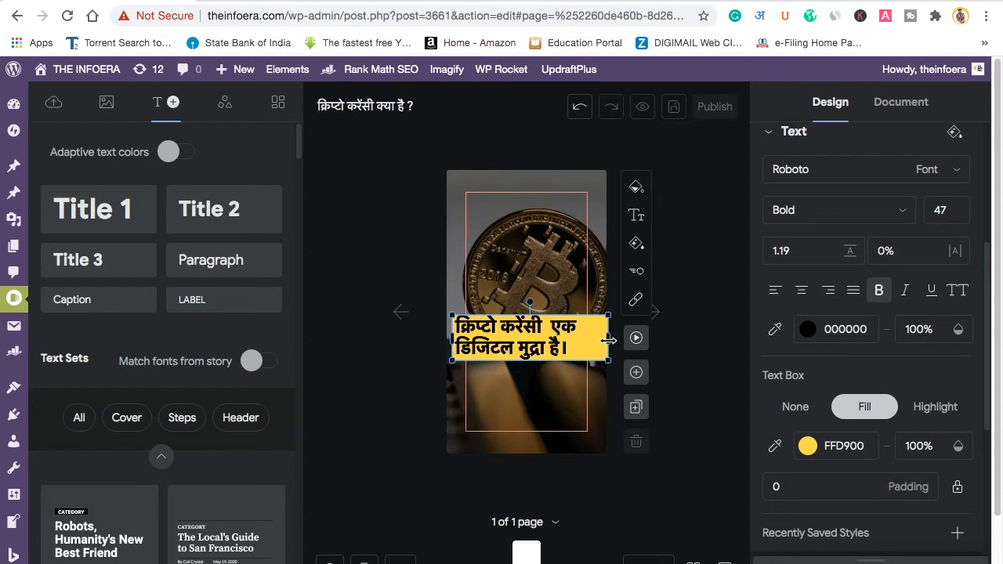
left_click_drag(452, 339, 444, 340)
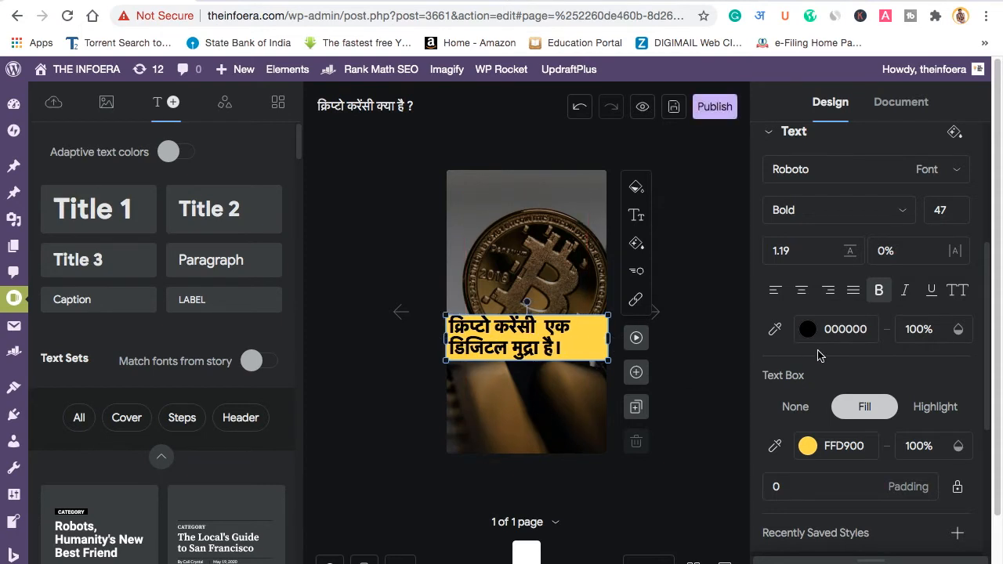
Step: Centre-align the heading text and reselect the yellow text box
left_click(801, 291)
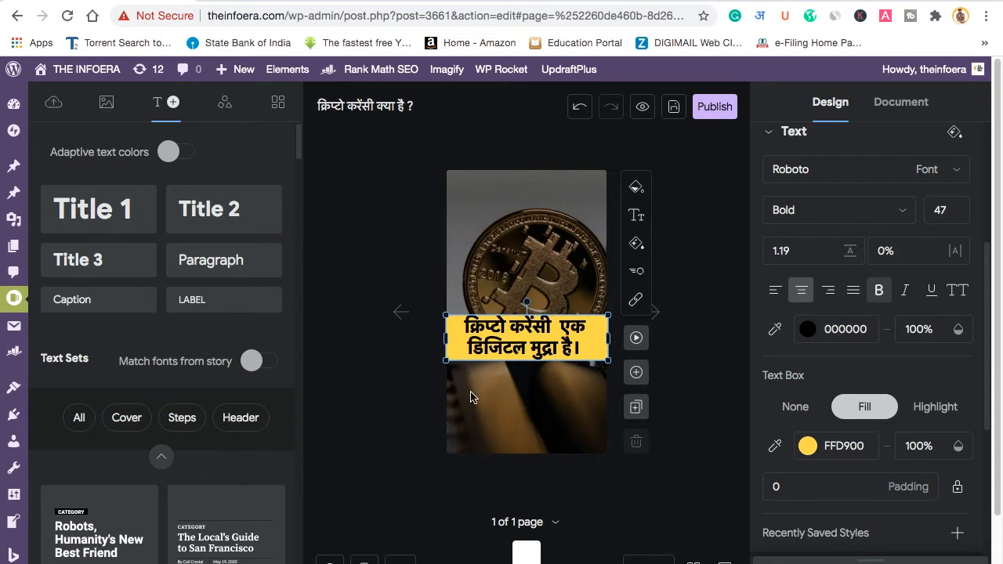
left_click(538, 415)
left_click(593, 339)
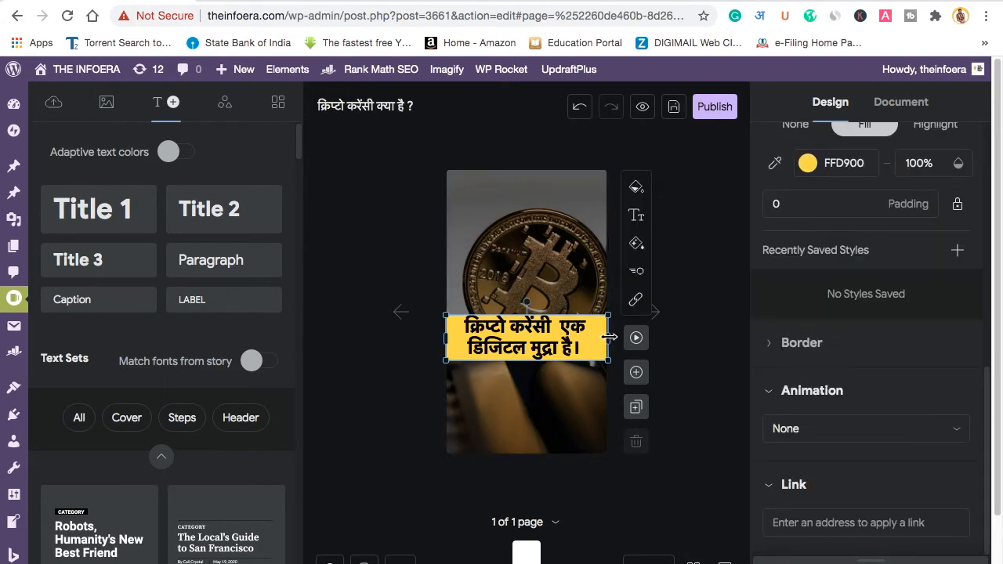
left_click(502, 396)
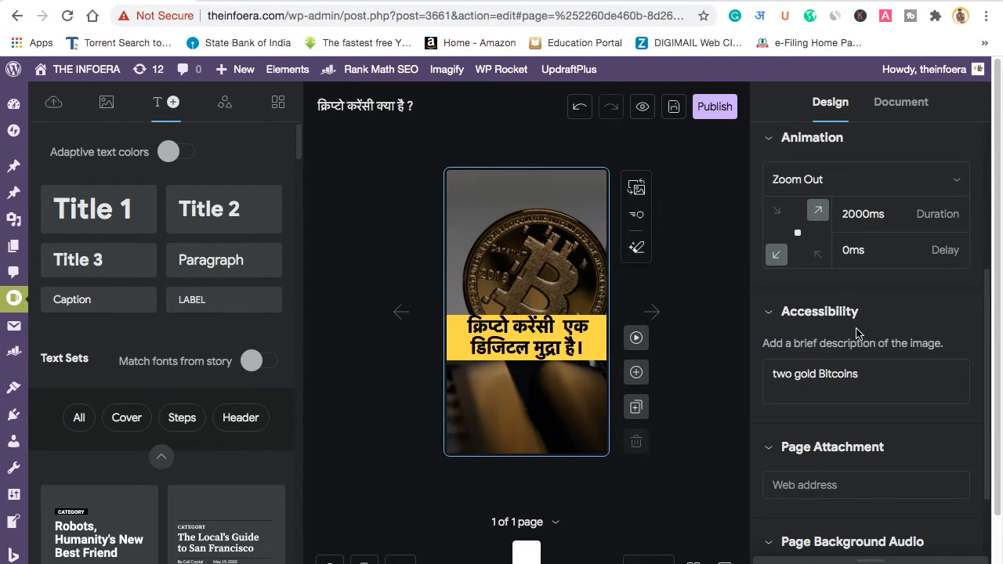
scroll(854, 333, "up", 1)
left_click(529, 343)
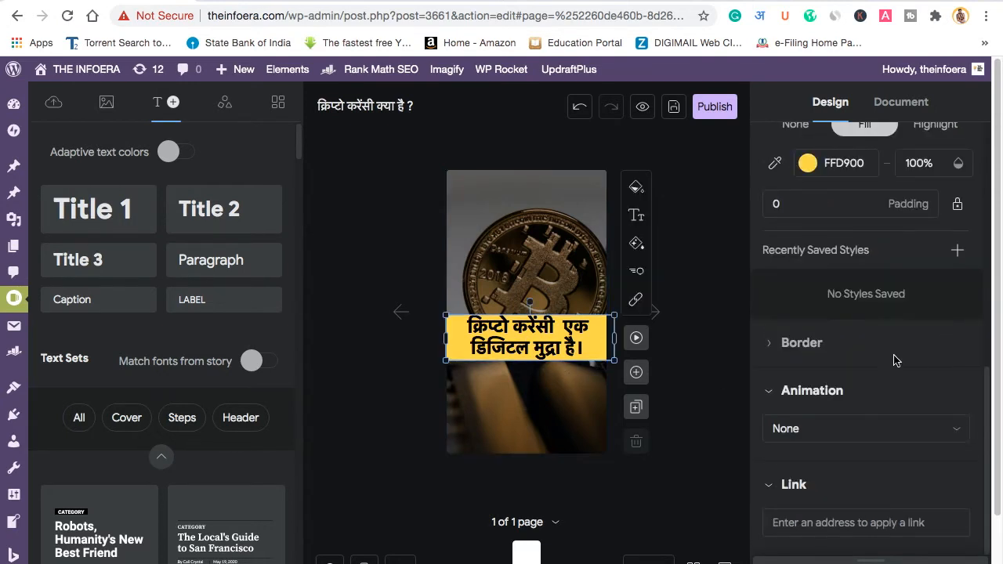
scroll(870, 360, "down", 1)
Step: Give the yellow Hindi caption a SCALE IN animation
left_click(838, 401)
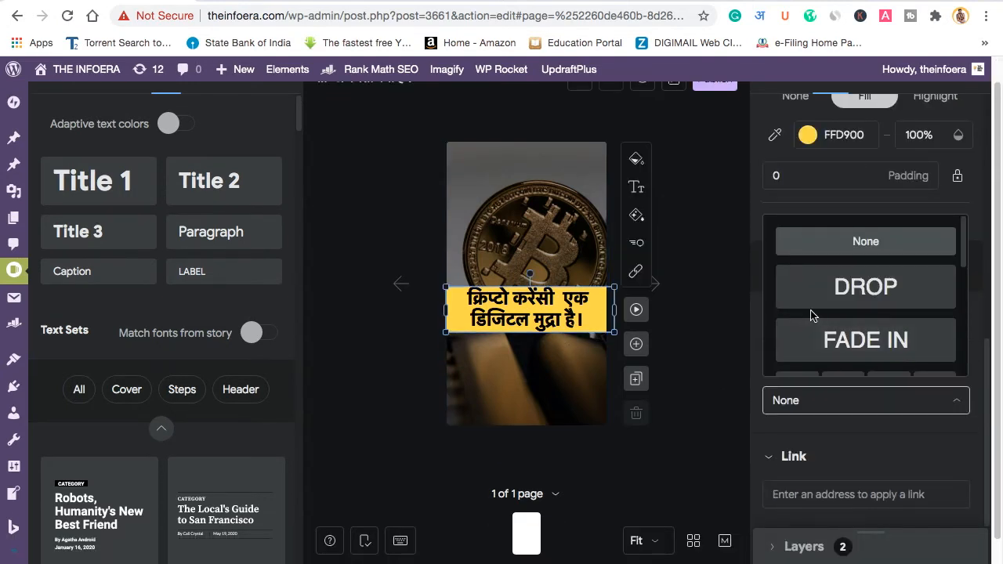
scroll(845, 322, "down", 5)
scroll(844, 321, "down", 2)
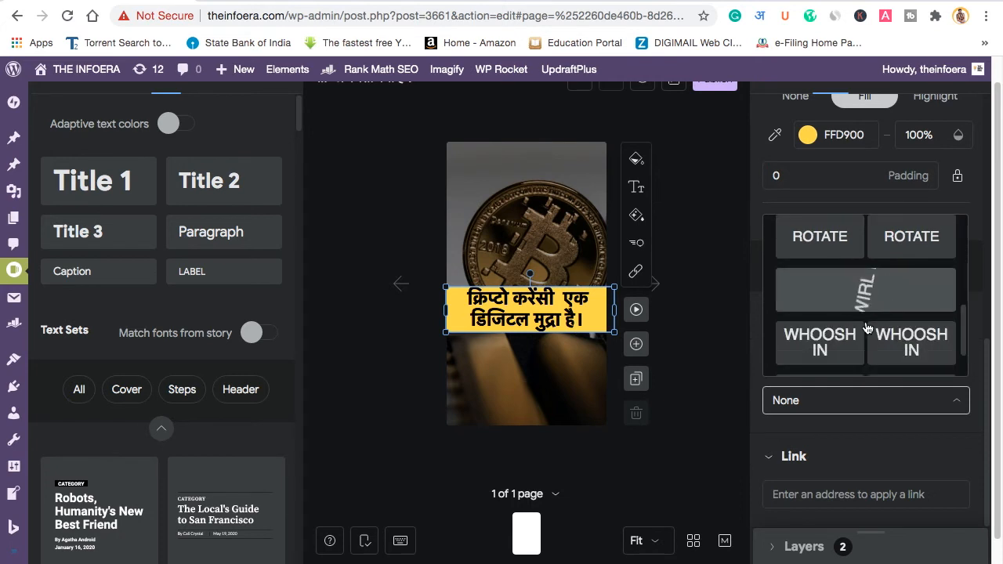
scroll(852, 329, "up", 3)
scroll(852, 329, "down", 3)
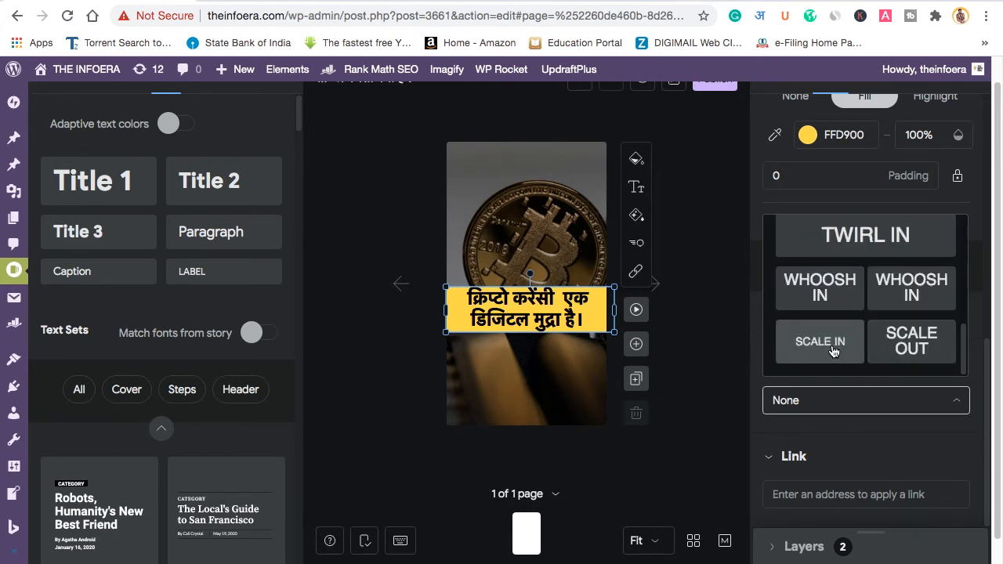
left_click(845, 350)
left_click(723, 354)
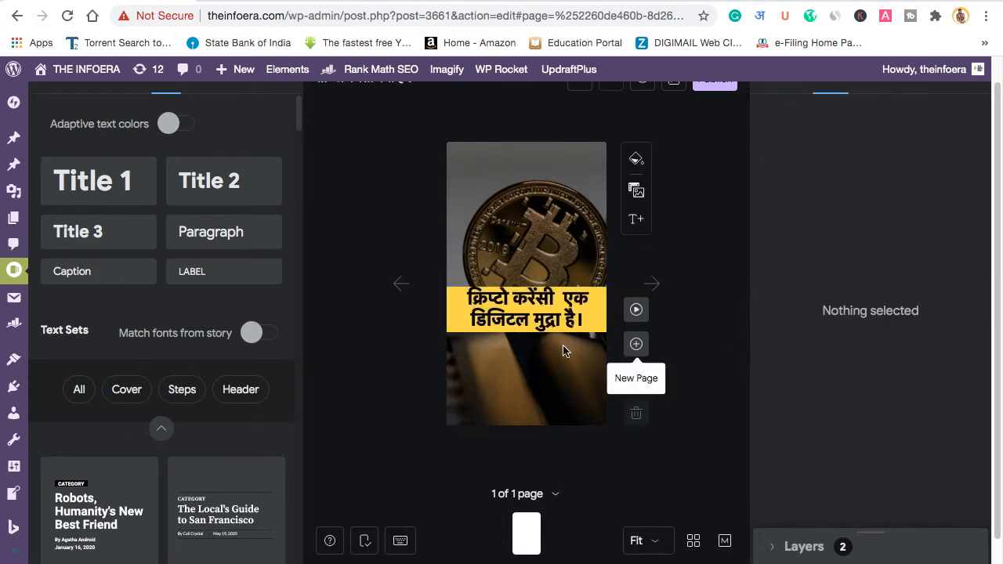
Step: Preview the page animation, then duplicate the page into a second page
left_click(637, 309)
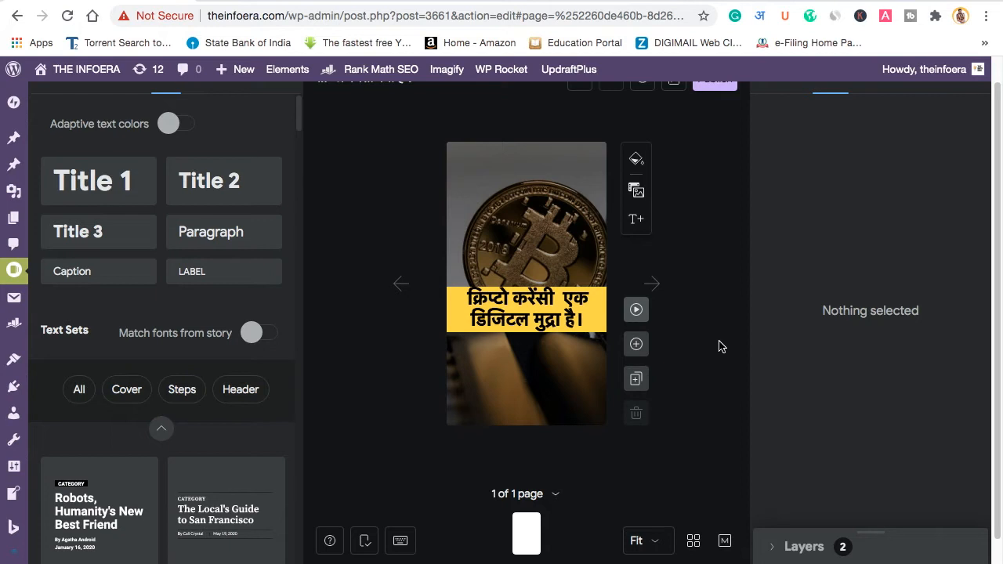
left_click(526, 392)
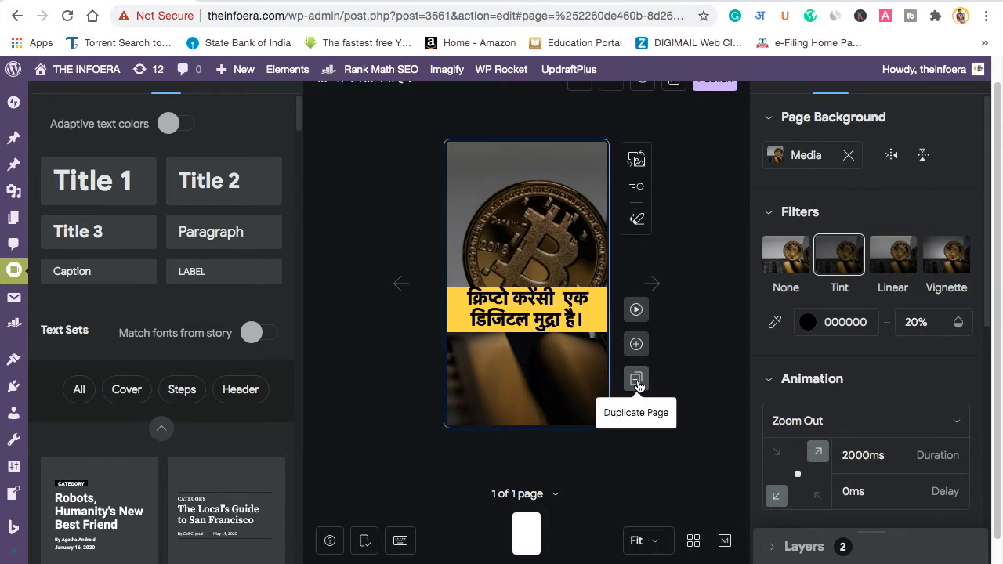
left_click(636, 380)
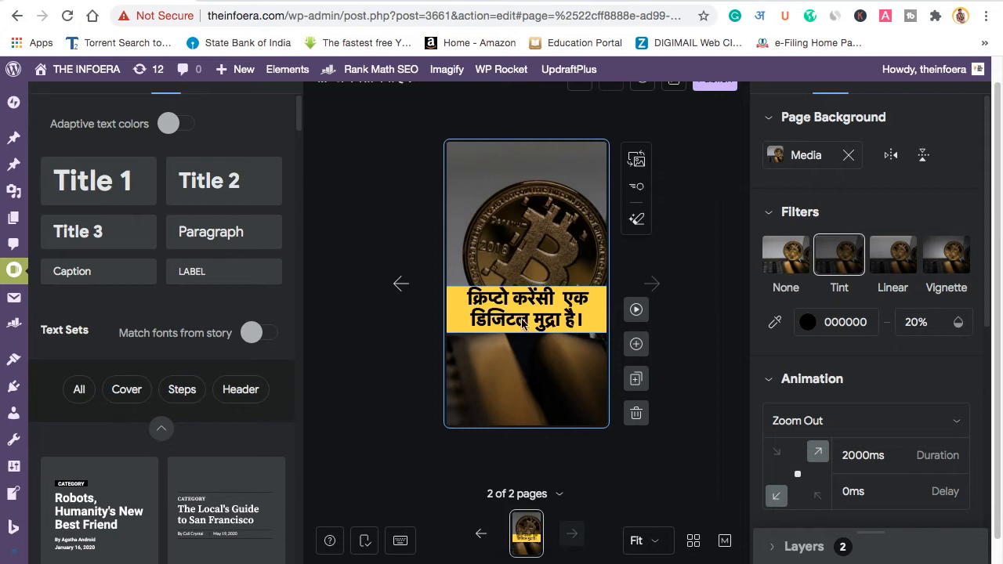
Step: Replace page 2's caption ending with 'के पीछे ब्लॉक चैन टेक्नोलॉजी है।' after क्रिप्टो करेंसी
left_click(523, 325)
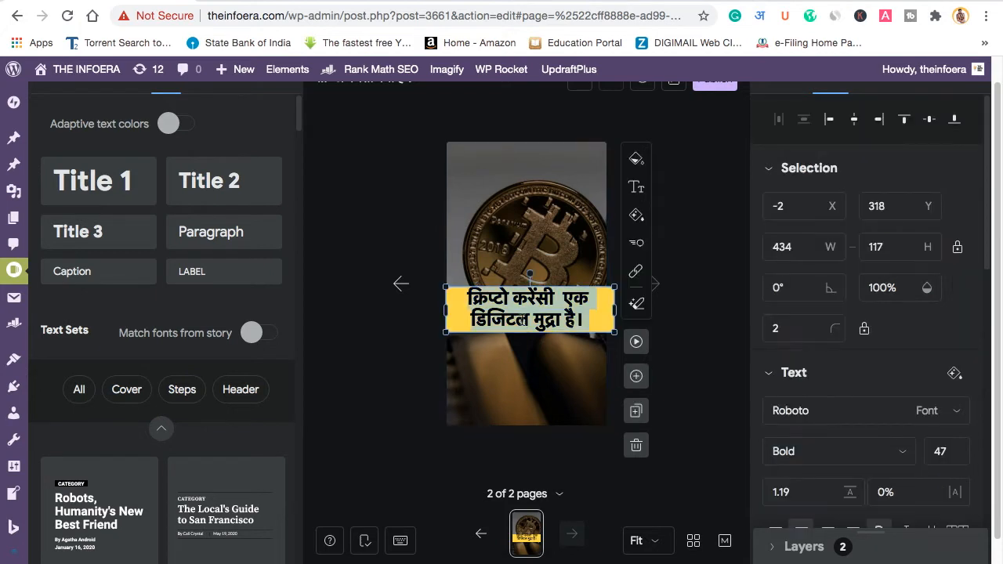
double_click(564, 296)
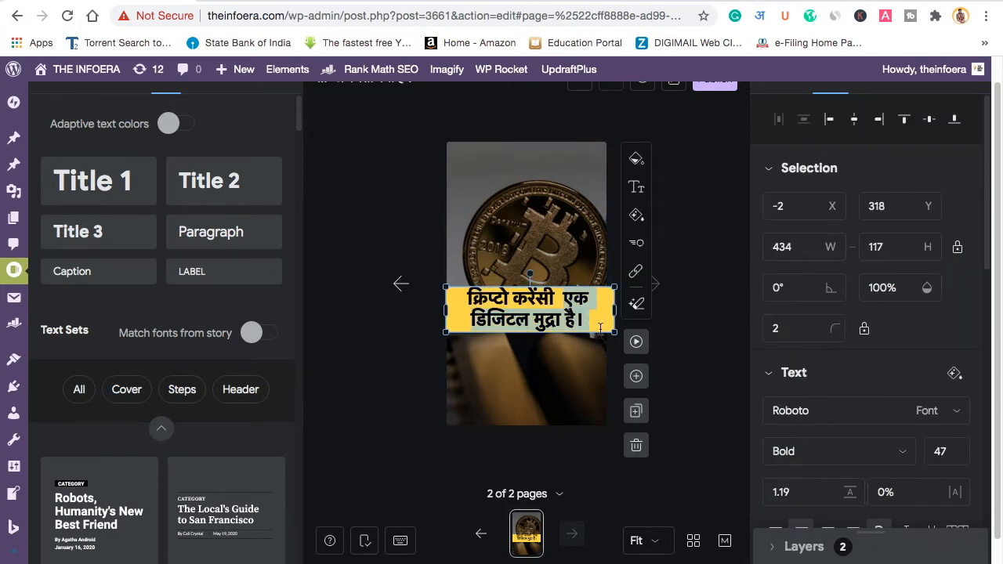
key("BackSpace")
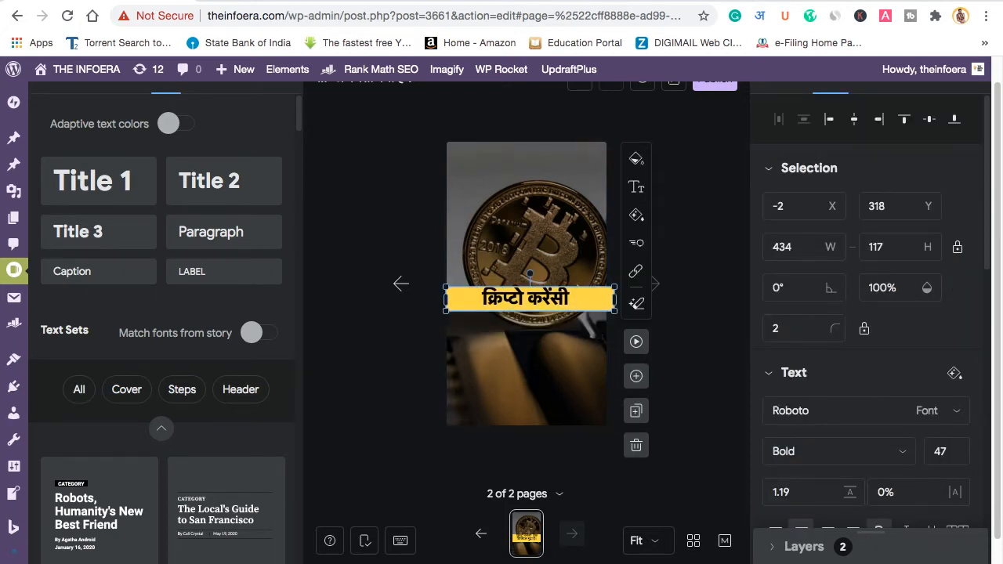
type("ke PICHE BLOCK")
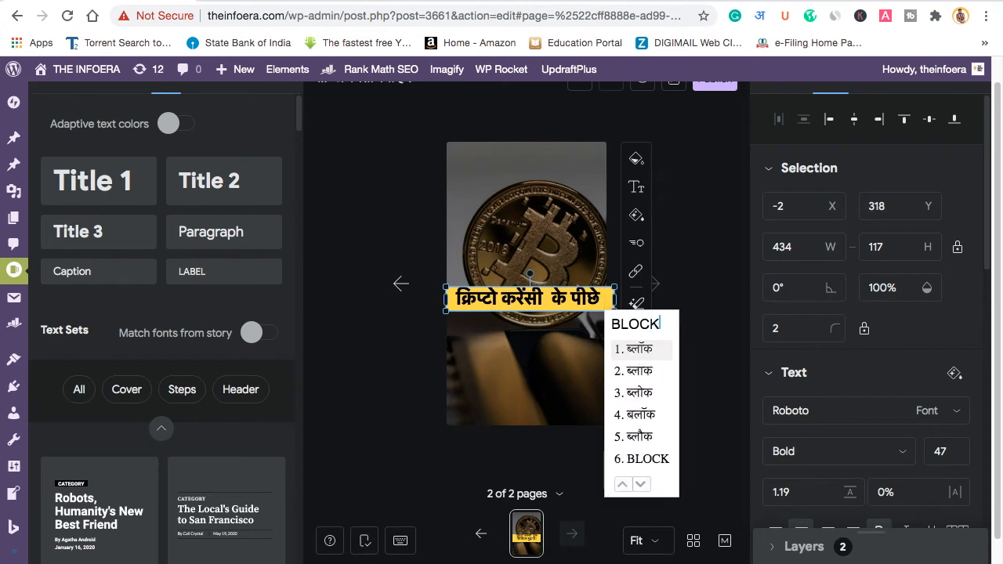
type(" CHAIN")
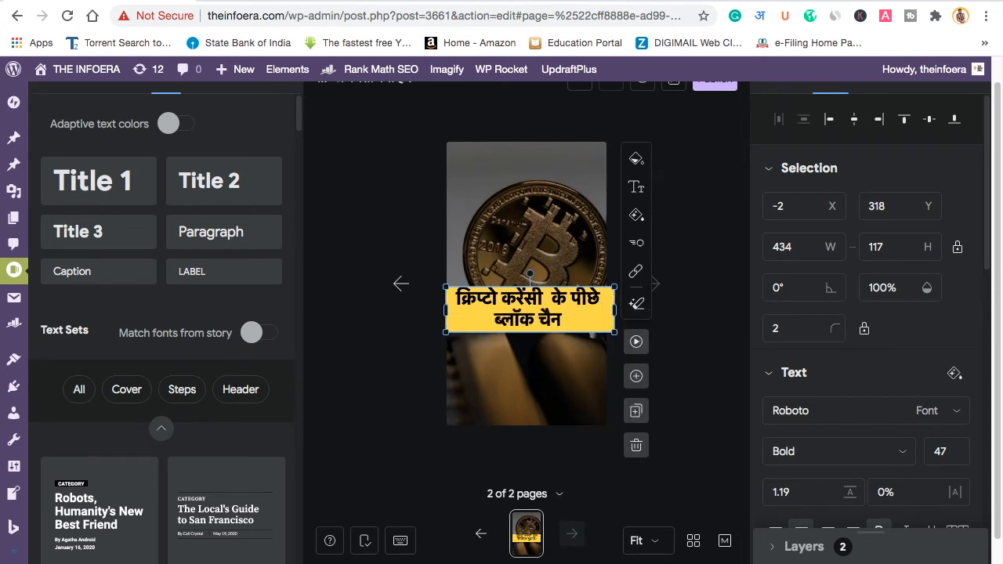
type(" TECHNO")
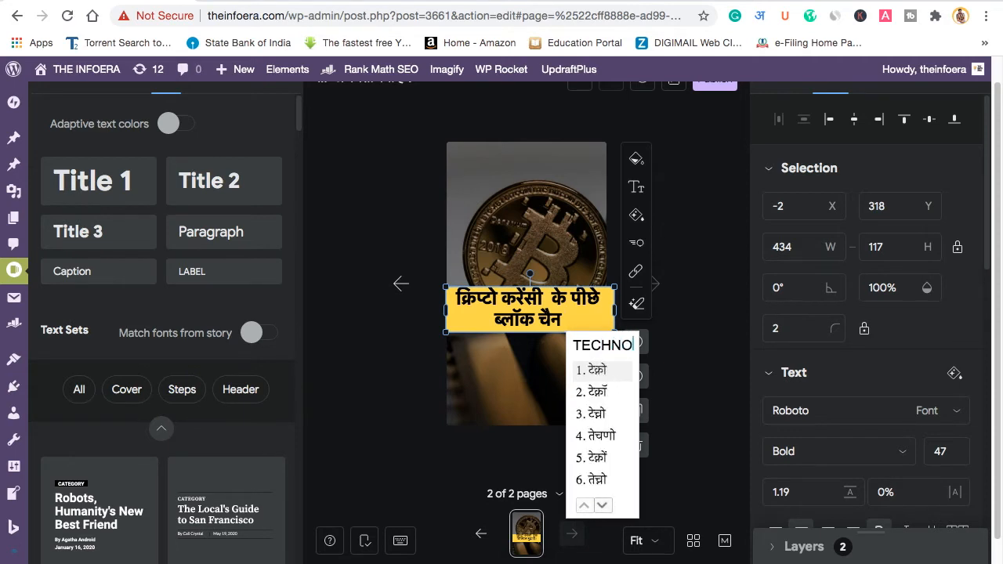
type("LOGY")
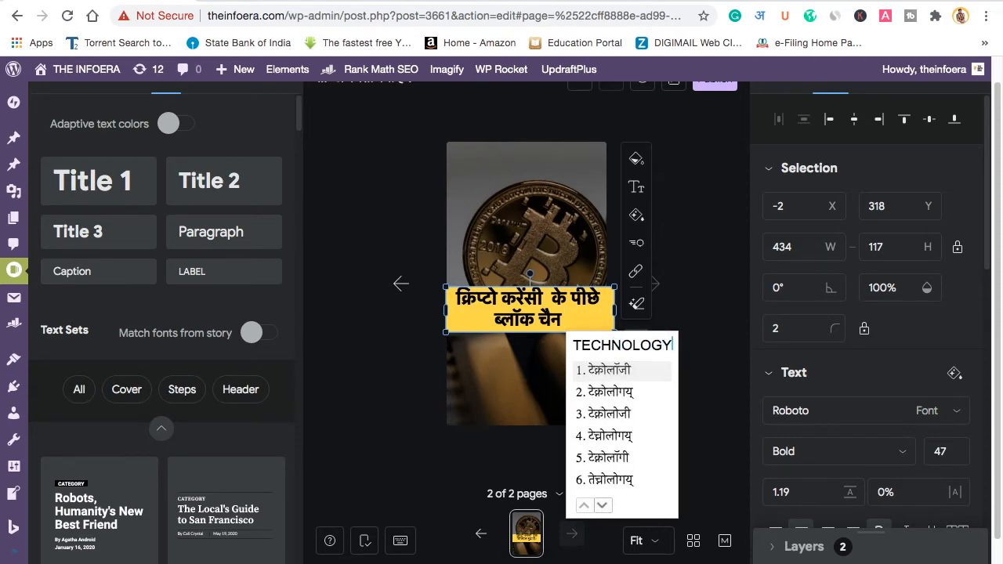
type(" HAI ")
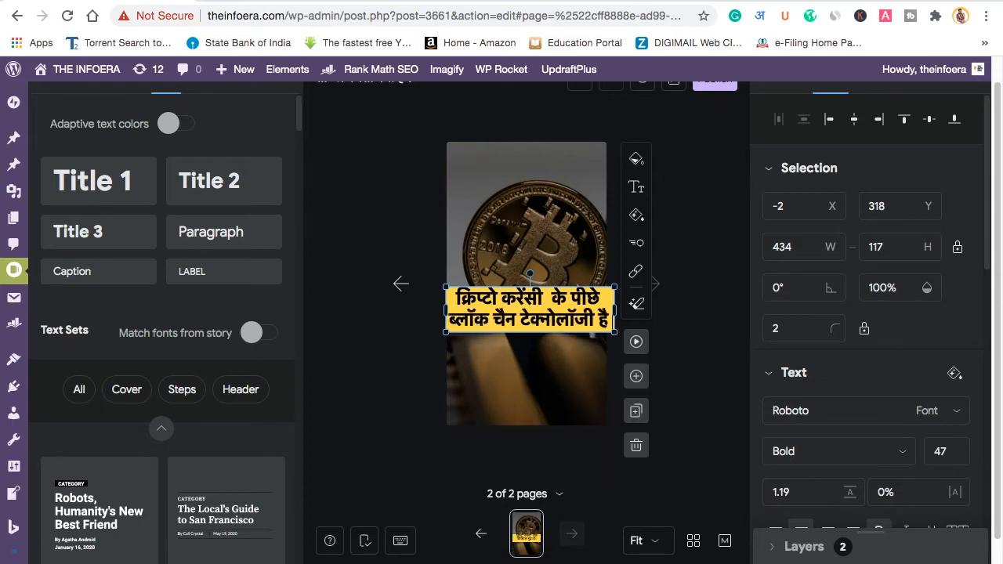
type(".")
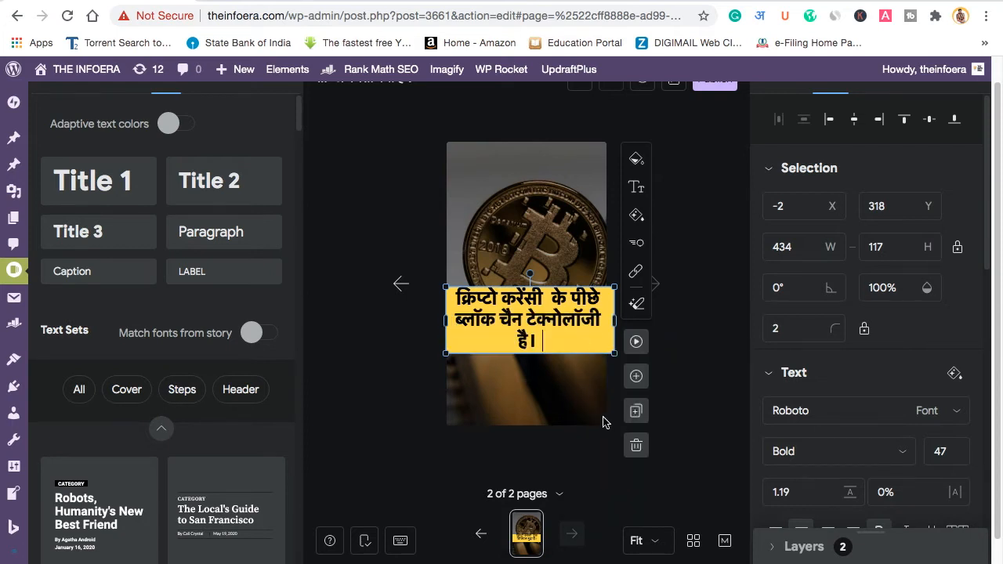
triple_click(541, 336)
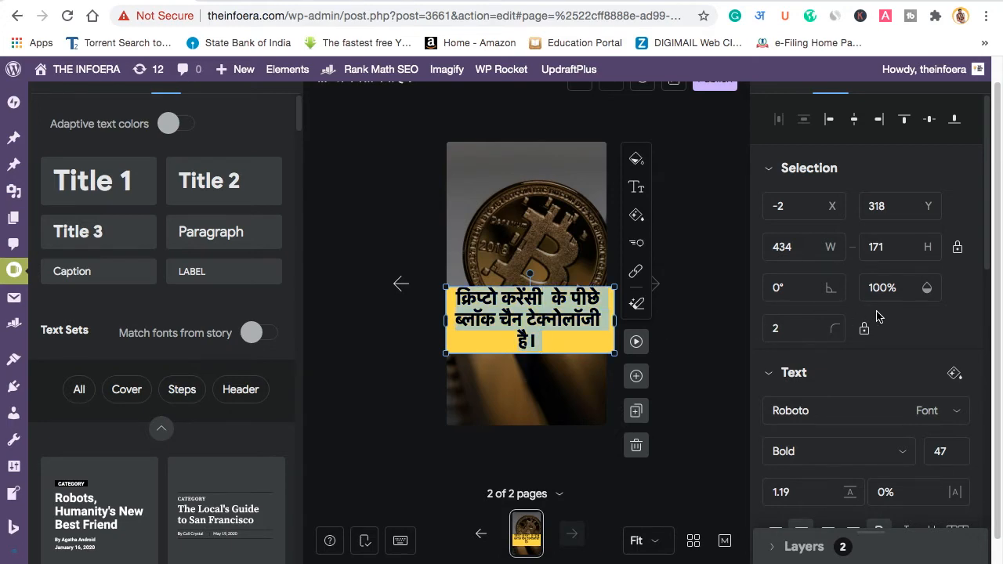
scroll(879, 316, "up", 1)
scroll(879, 315, "down", 5)
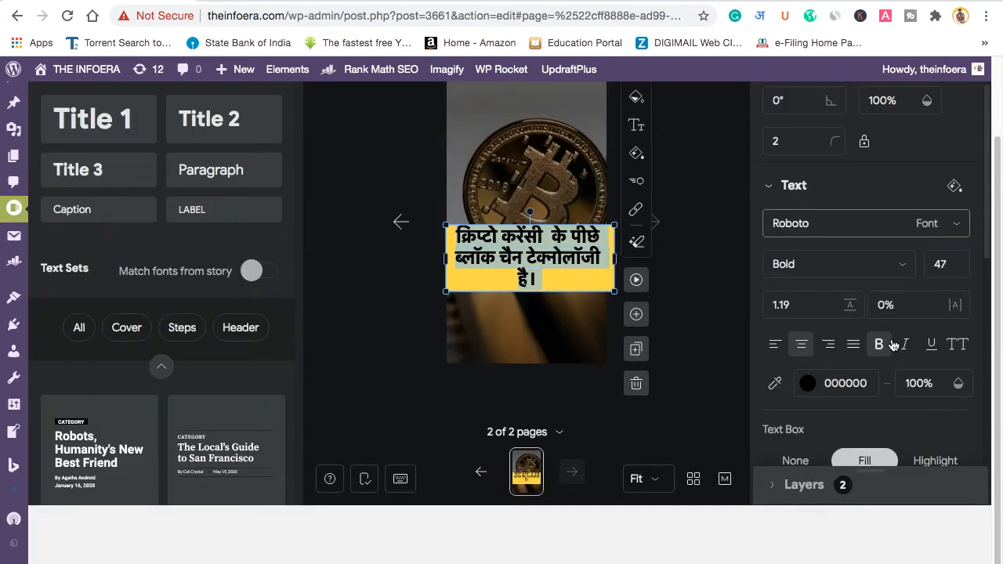
left_click(878, 345)
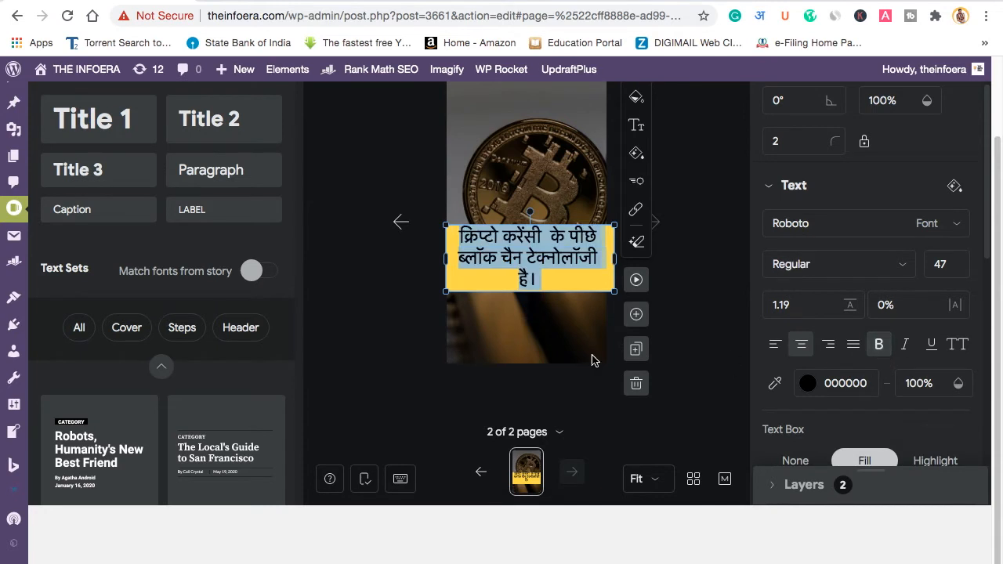
key("Escape")
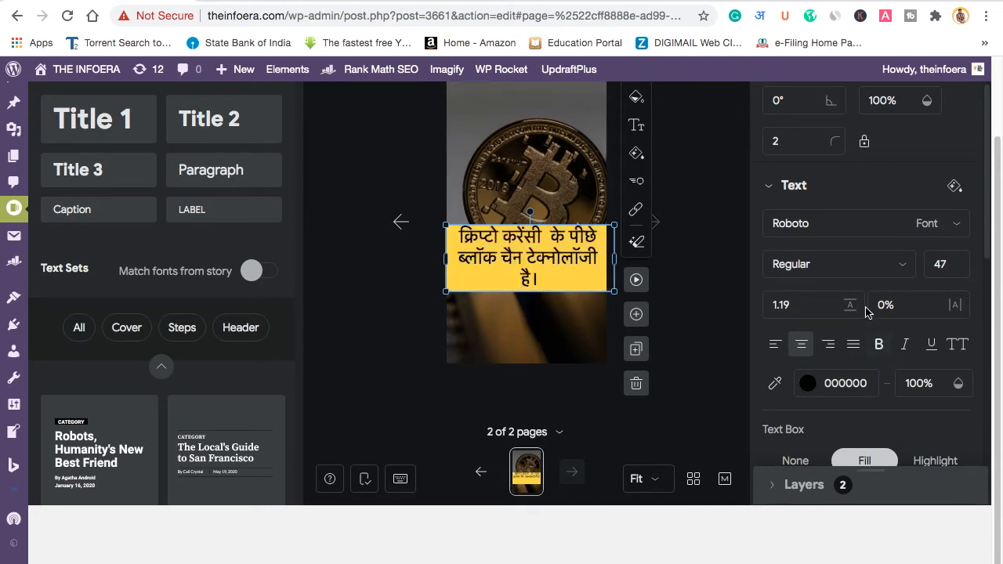
left_click(879, 345)
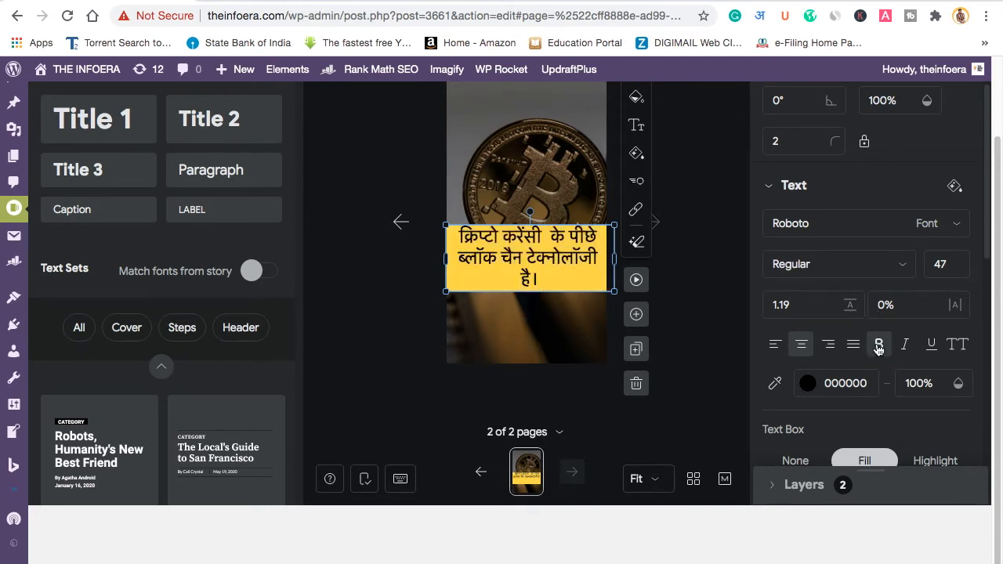
left_click(559, 331)
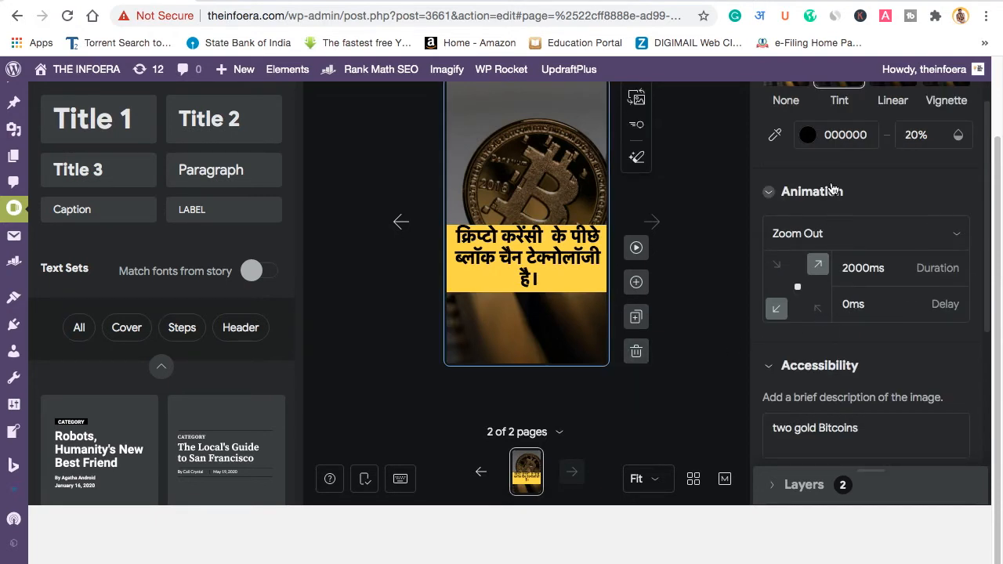
scroll(793, 336, "up", 1)
scroll(882, 280, "down", 4)
scroll(882, 280, "up", 5)
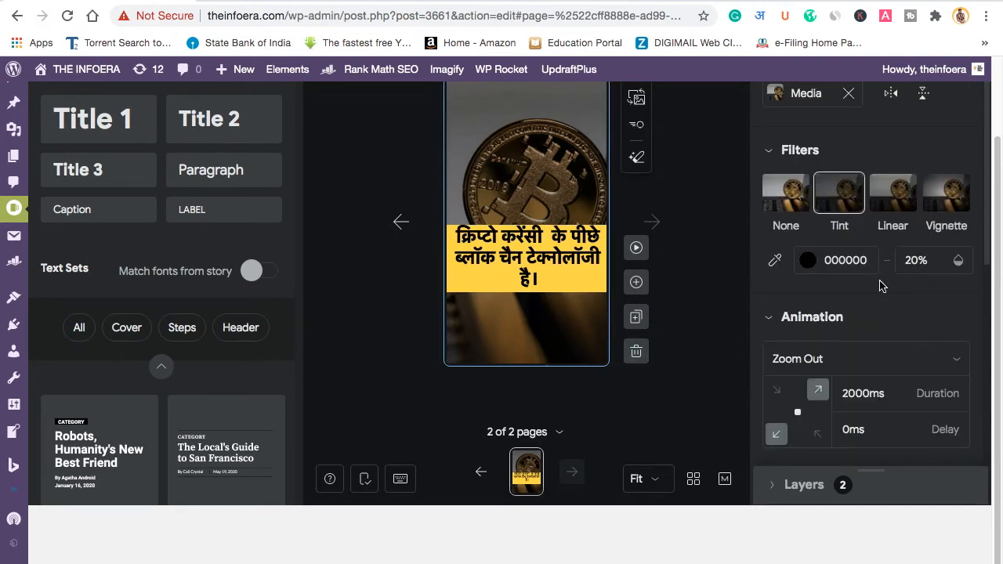
scroll(538, 324, "up", 1)
scroll(538, 324, "up", 2)
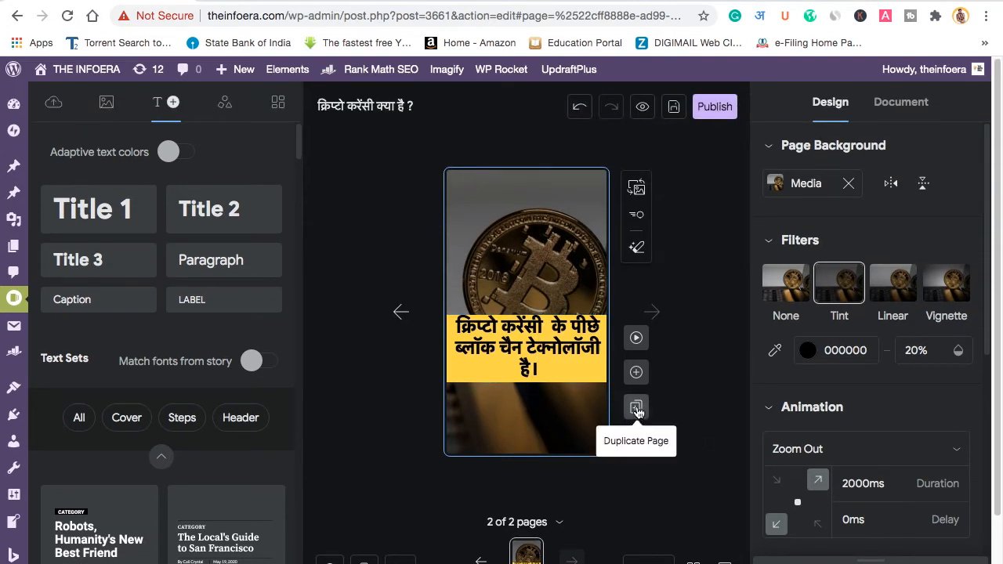
Step: Duplicate page 2, creating a third page with the same background and caption
left_click(636, 408)
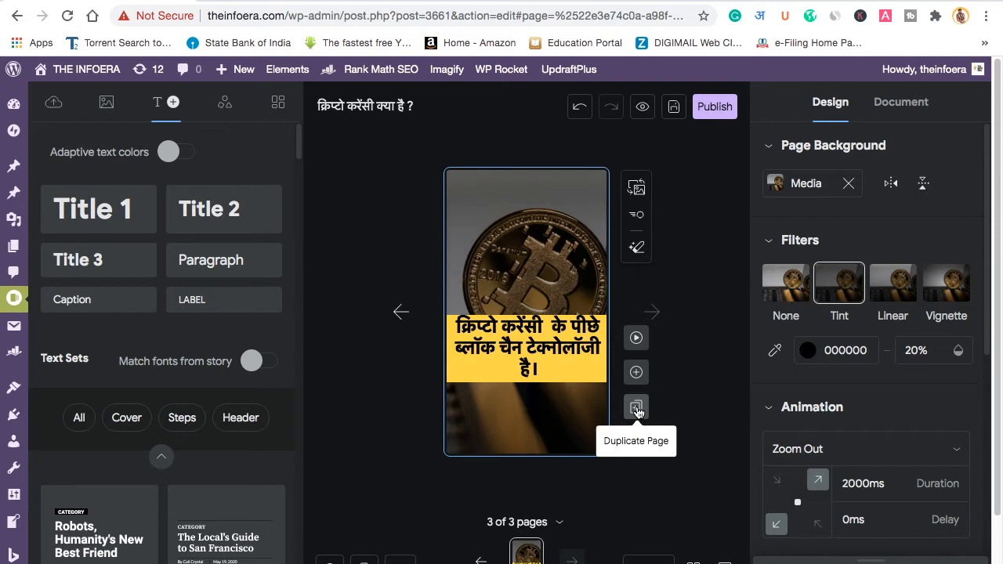
Step: Rewrite page 3's caption as 'बिटकॉइन, डोज कॉइन ये सब क्रिप्टोकरेंसी का EXAMPLE है।'
double_click(532, 367)
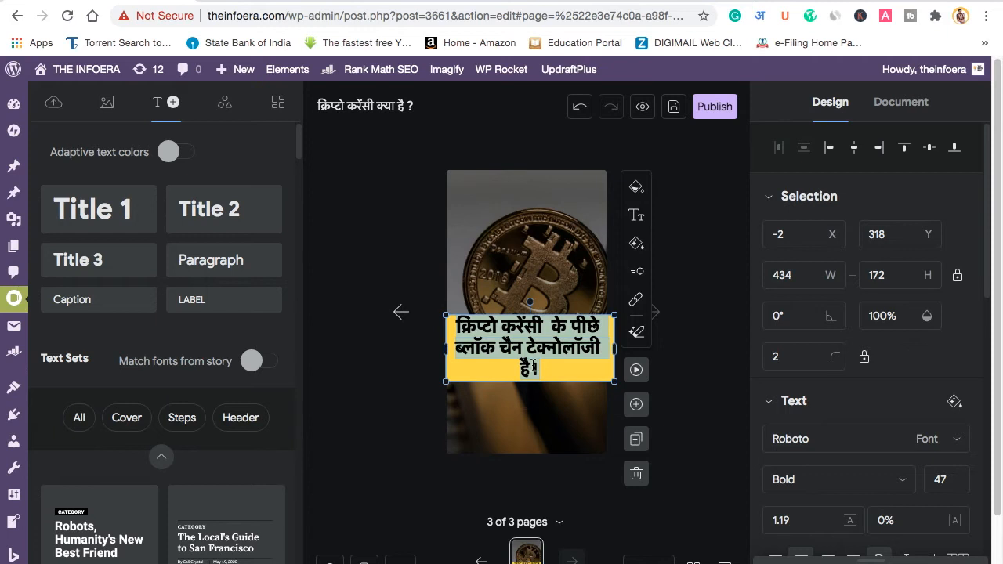
type("BITCOIN")
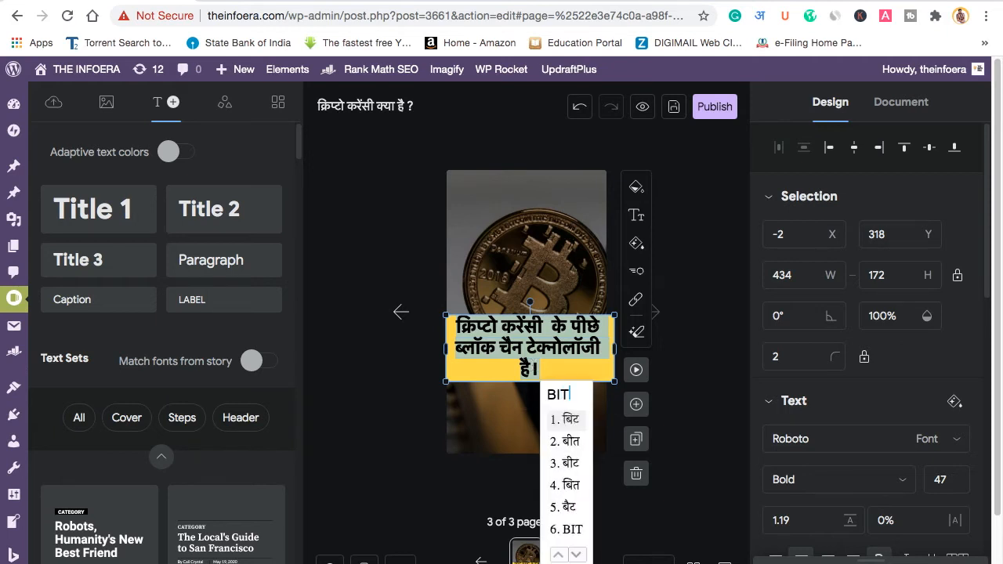
type(",")
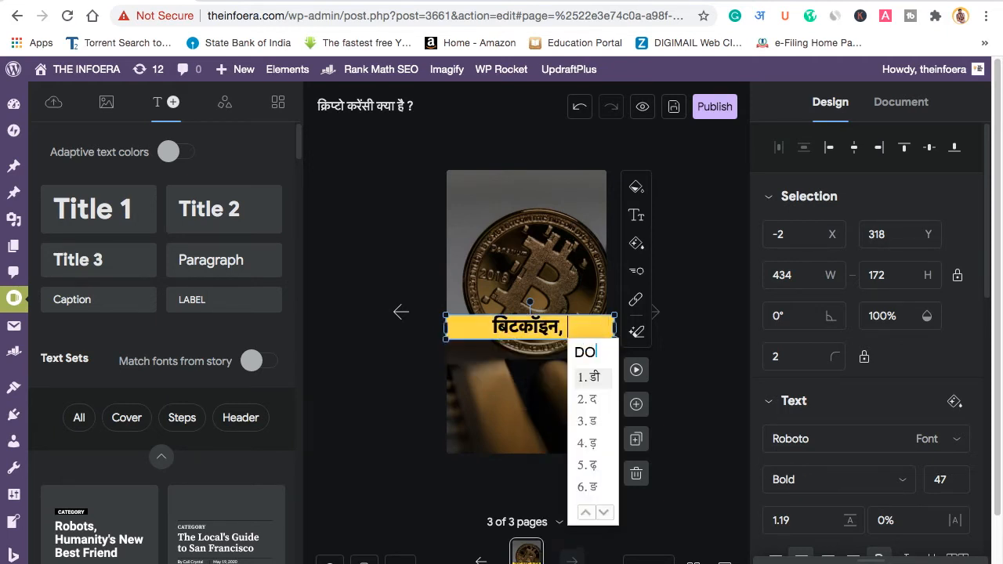
type("DOGE COIN ")
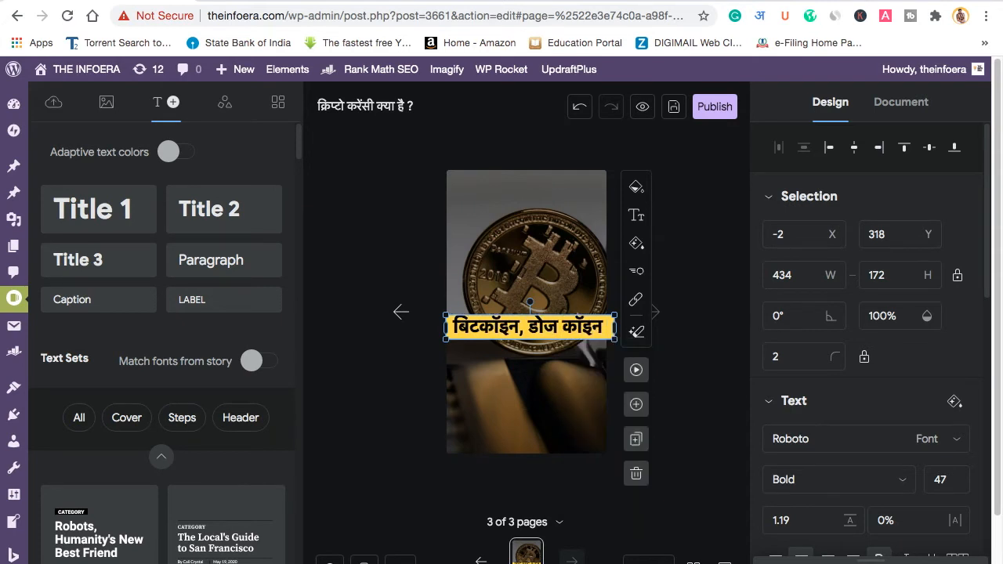
type("YE SAB ")
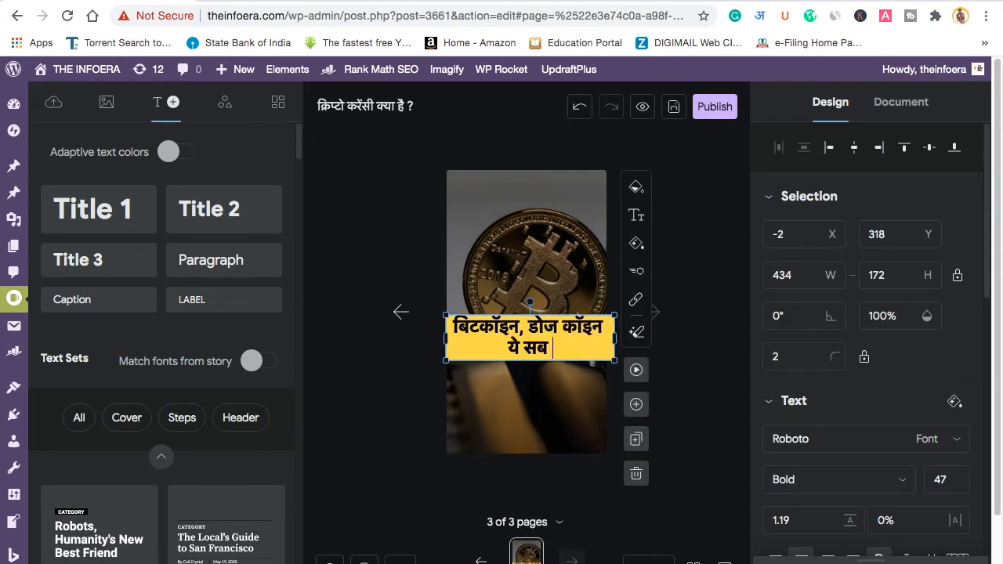
type("CRYPTOCU")
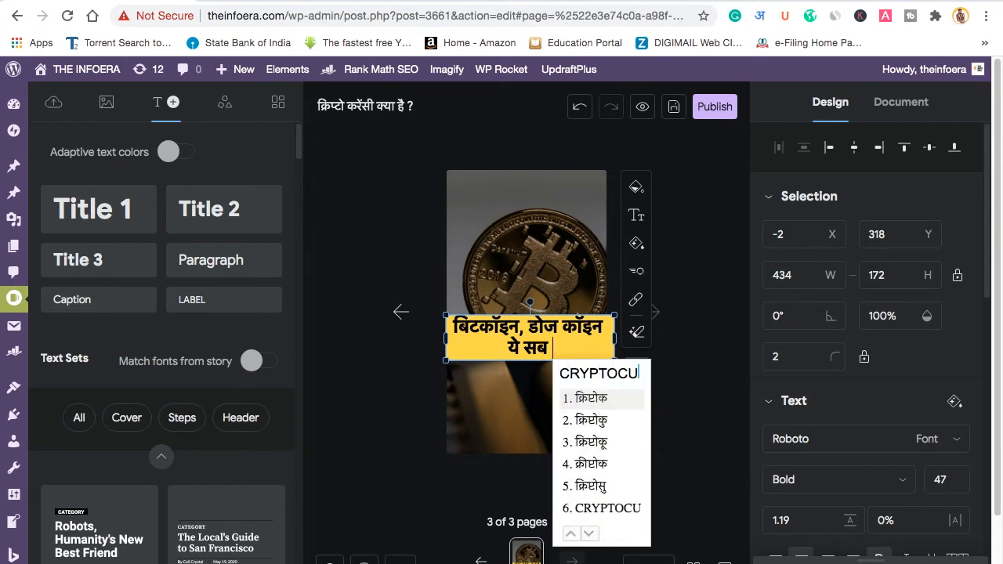
type("RRENCY KA EXAMPLE")
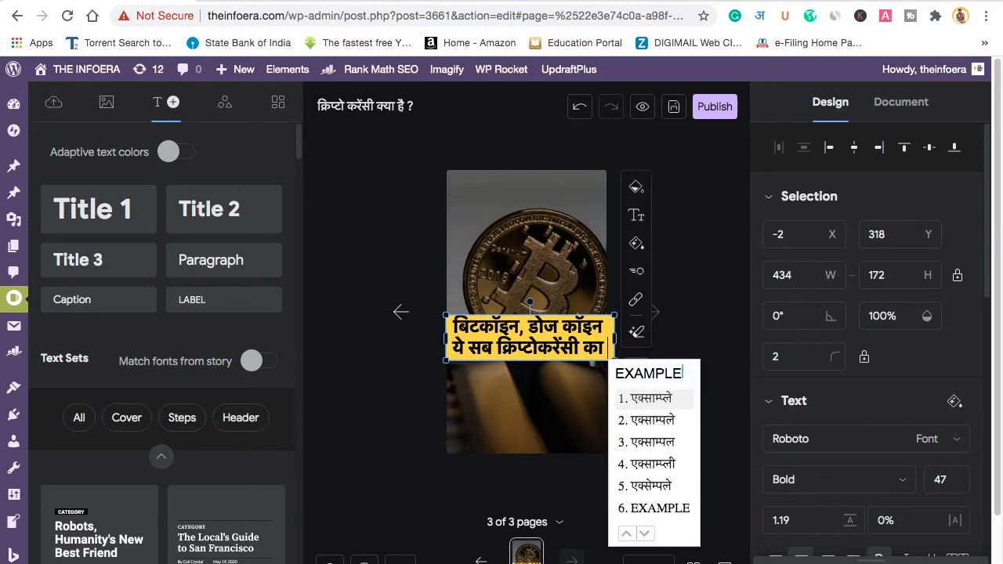
type("6HAI1.")
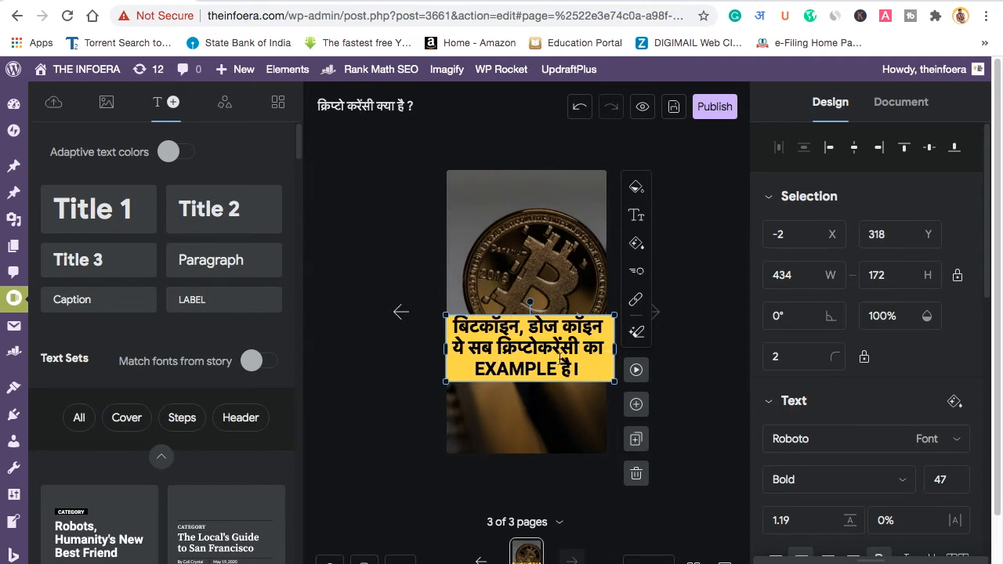
key("Escape")
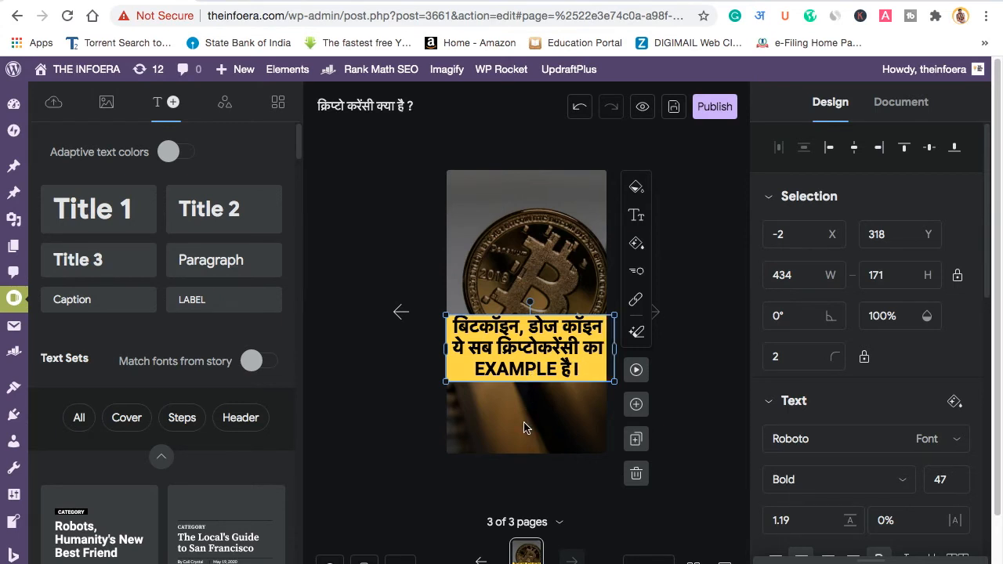
Step: Duplicate page 3 and change the new caption to 'इसके लिए आपको डिजिटल वॉलेट की जरूरत पड़ती है।'
left_click(636, 440)
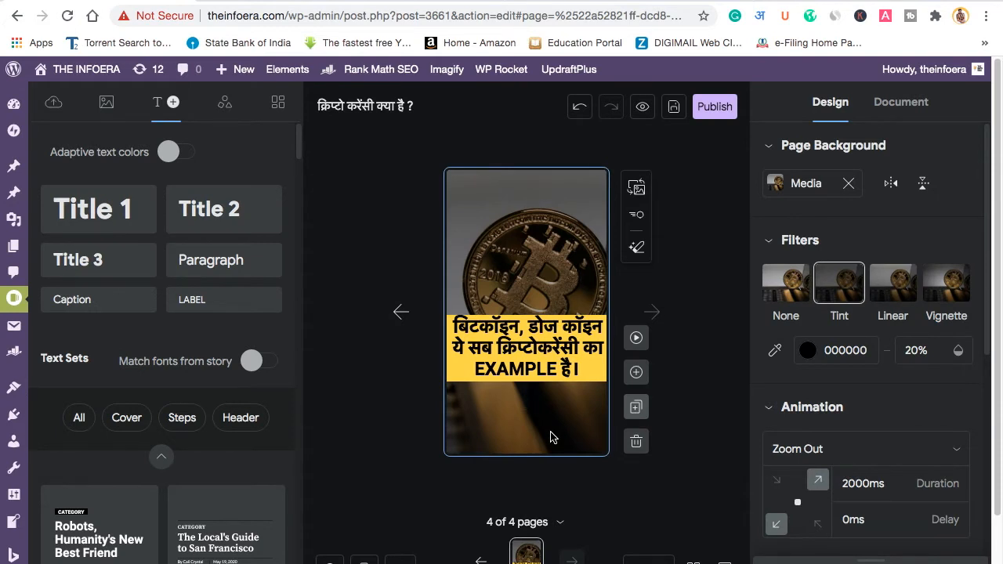
double_click(554, 374)
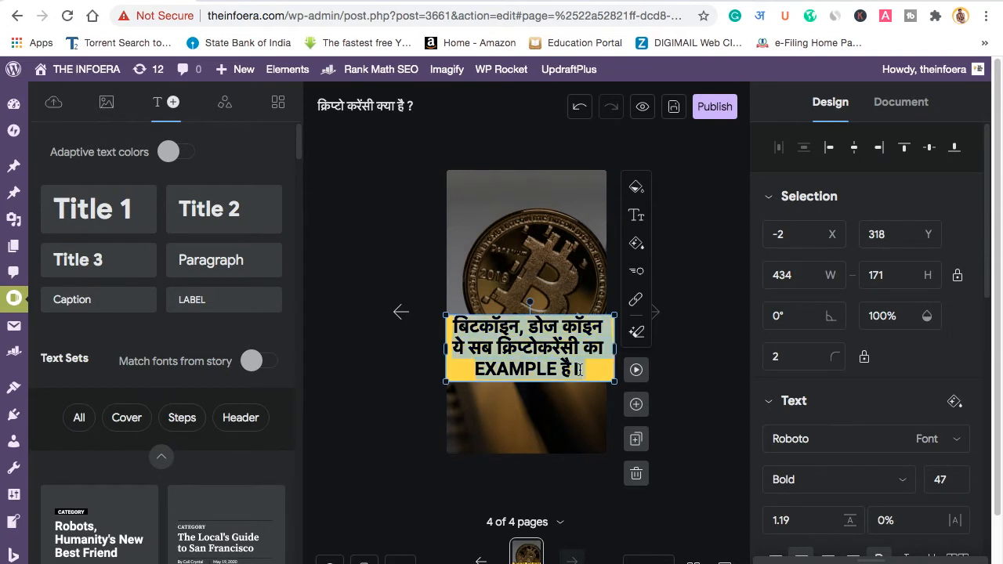
type("इसके")
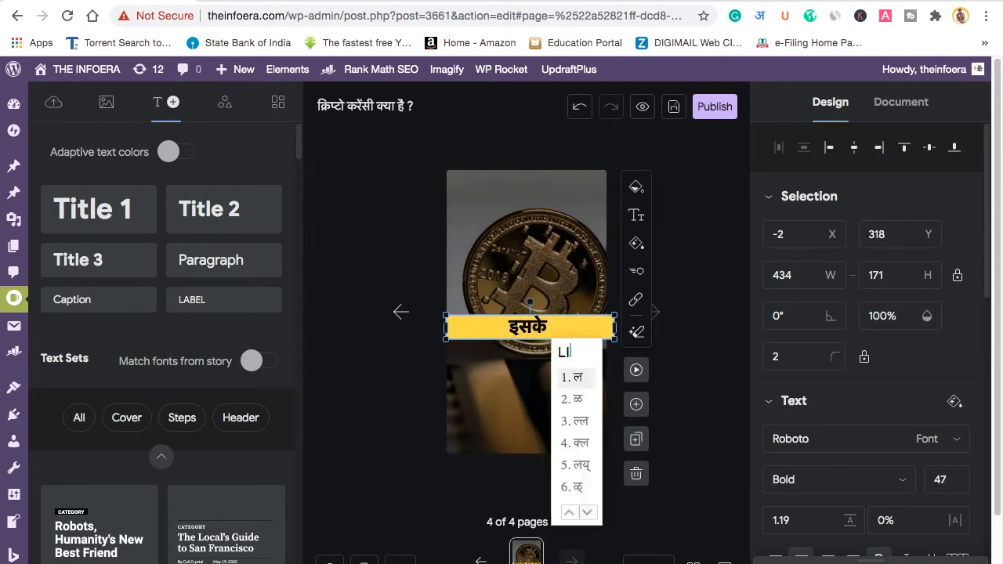
type(" लिए ")
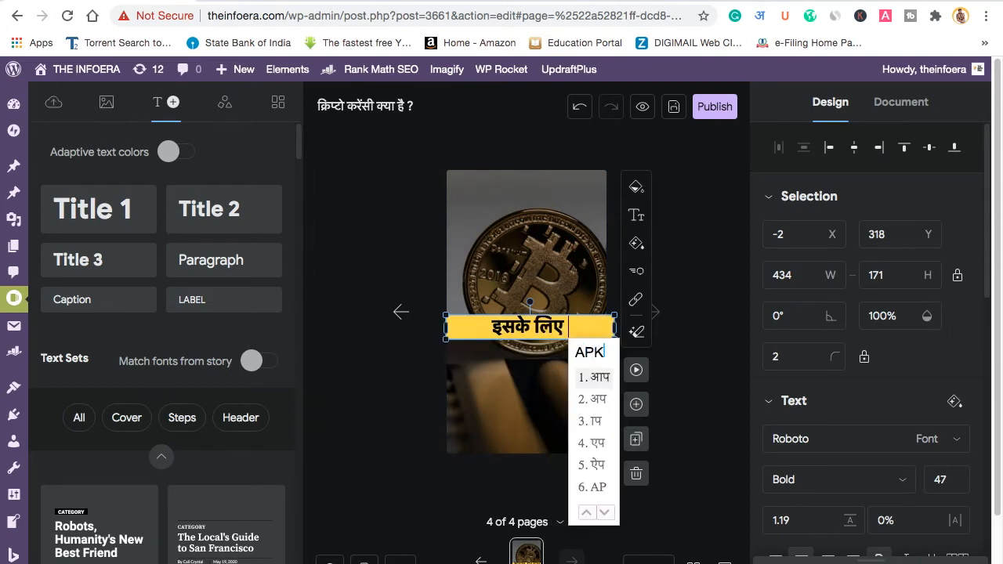
type("आपको")
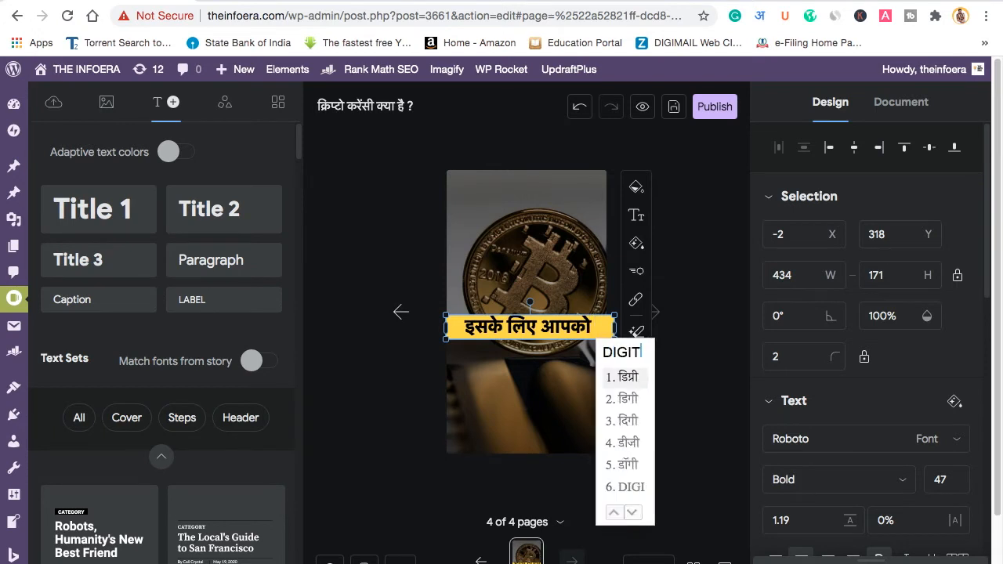
type("DIGITAL WALLET")
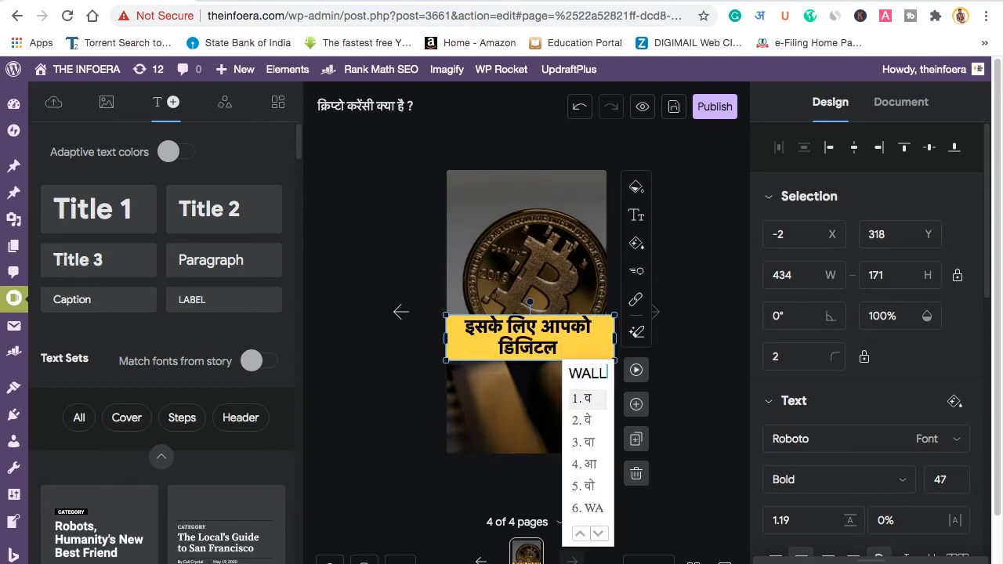
type(" KI JA")
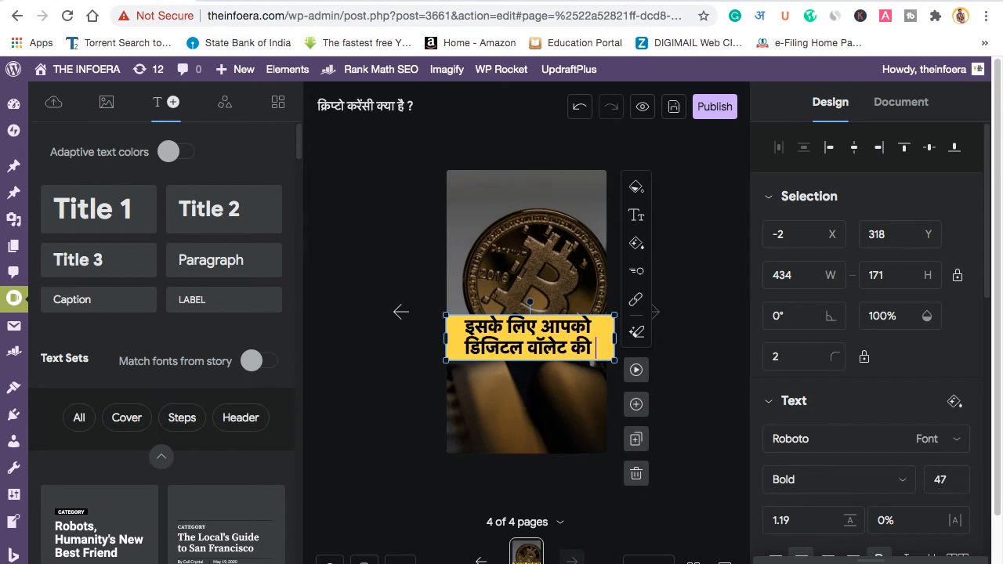
type("RURT ")
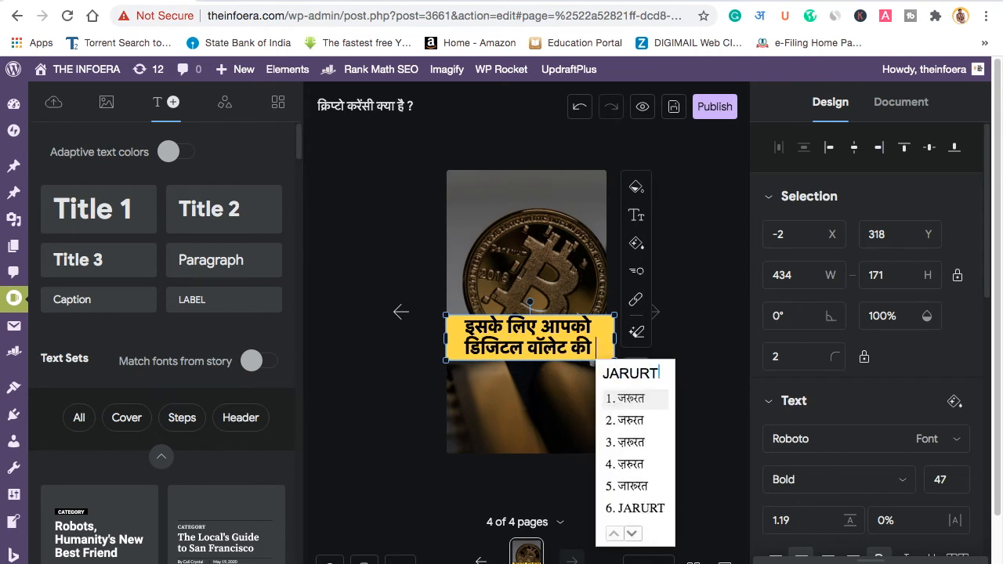
type("PADTI HAI ")
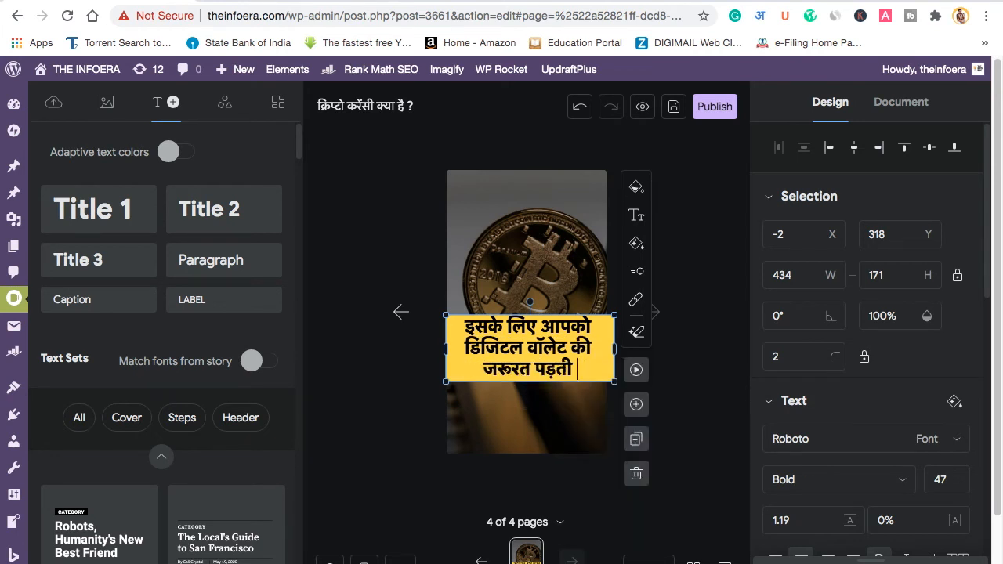
type(".")
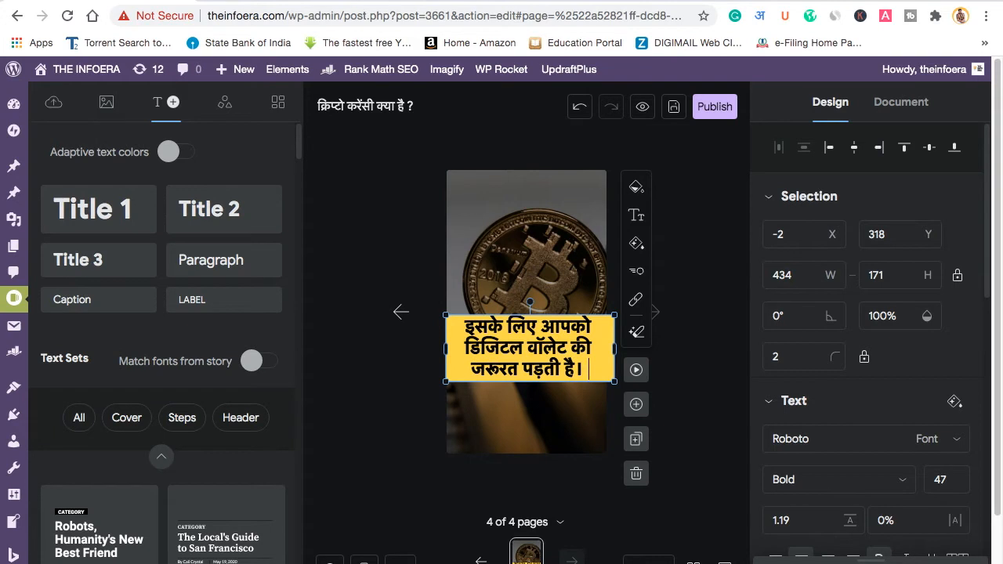
left_click(572, 422)
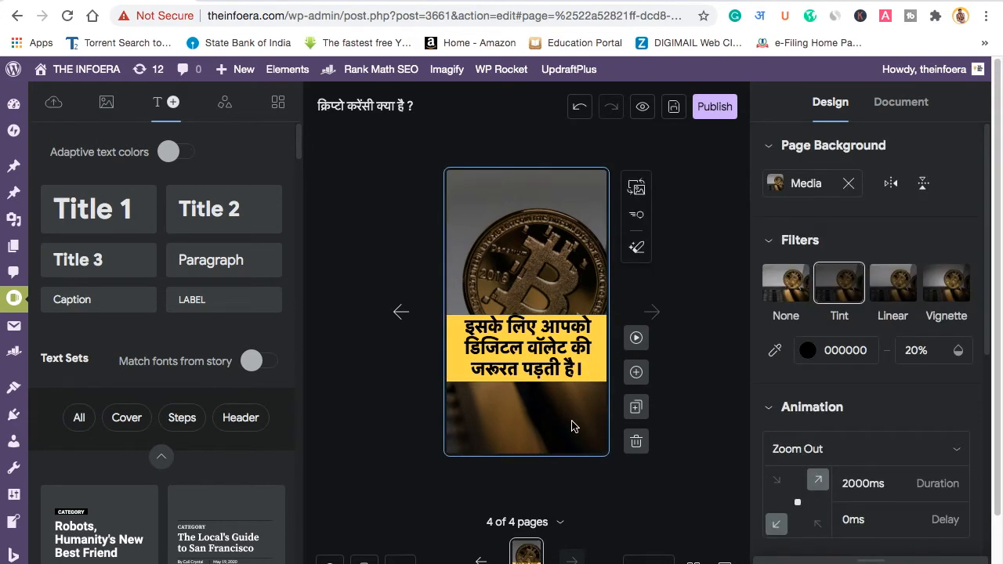
Step: Duplicate page 4 as page 5 and begin its caption with 'ये एक अनियमित बाजार…'
left_click(637, 409)
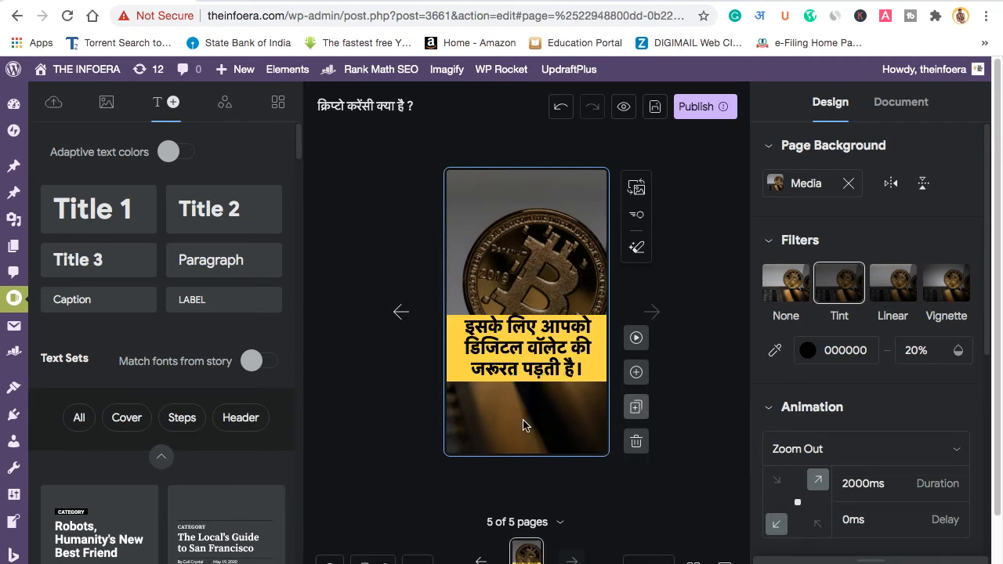
left_click(542, 344)
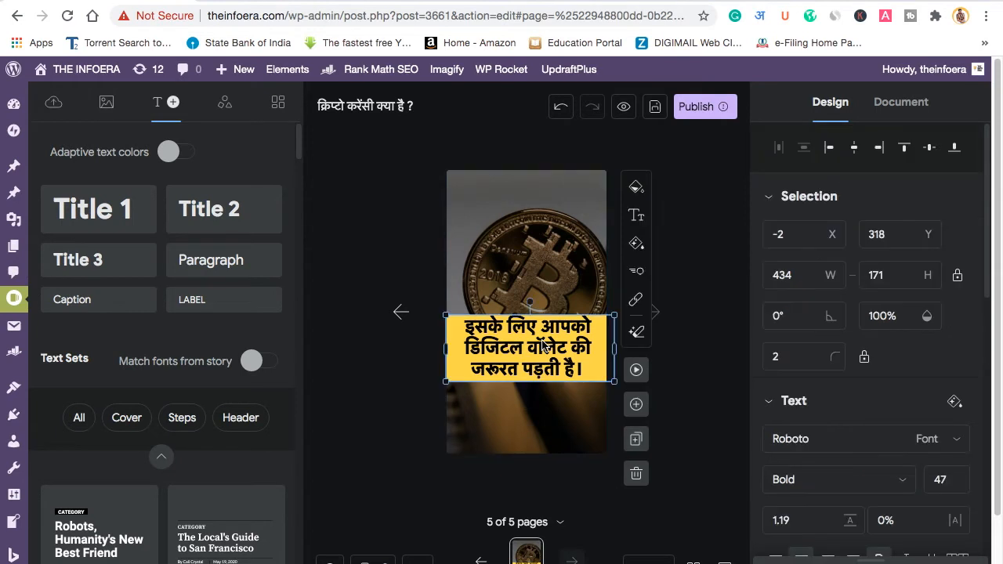
left_click(544, 346)
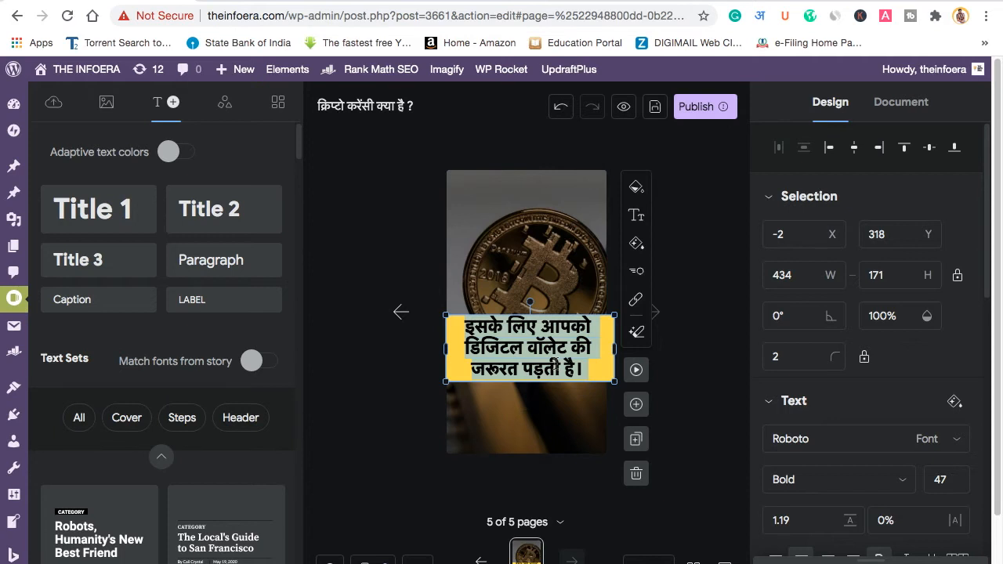
type("ये एक")
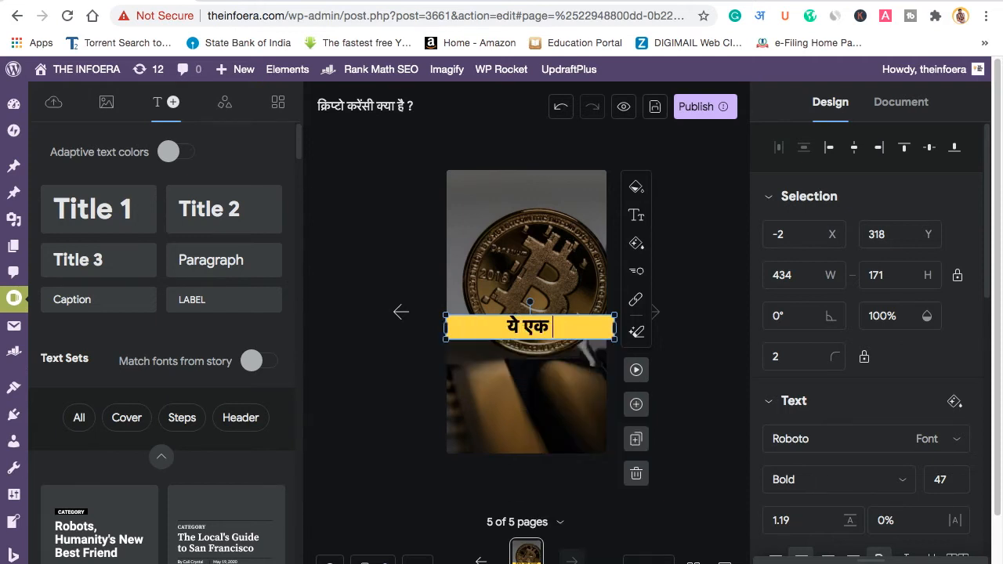
type("ANIY")
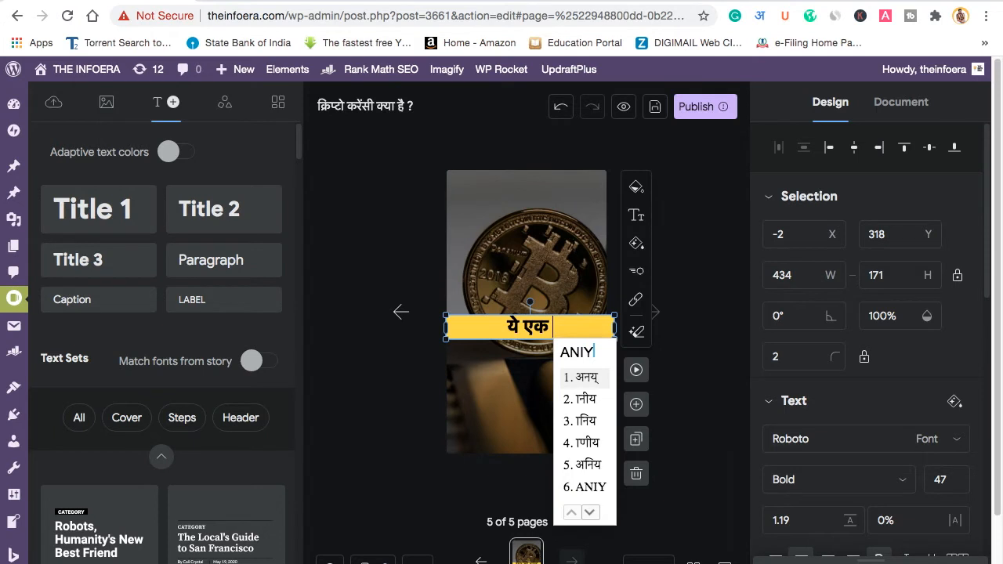
type("MIT ")
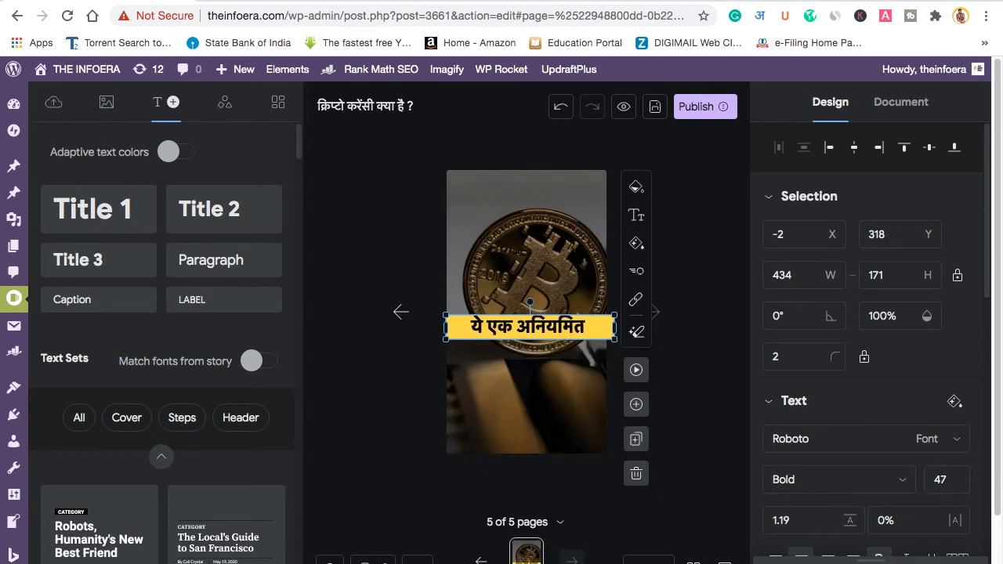
type("BAJAR KE RUP MEIN MANA")
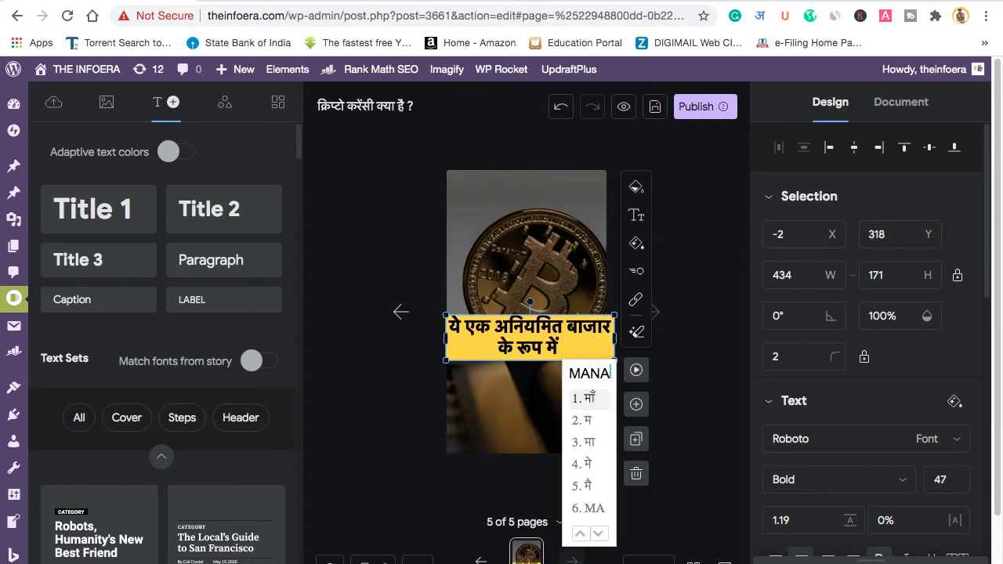
Step: Complete the caption through 'आप सारे पैसे गवा सकते है।', fixing typos, and select all its text
key("BackSpace")
key("BackSpace")
key("BackSpace")
type("MANA")
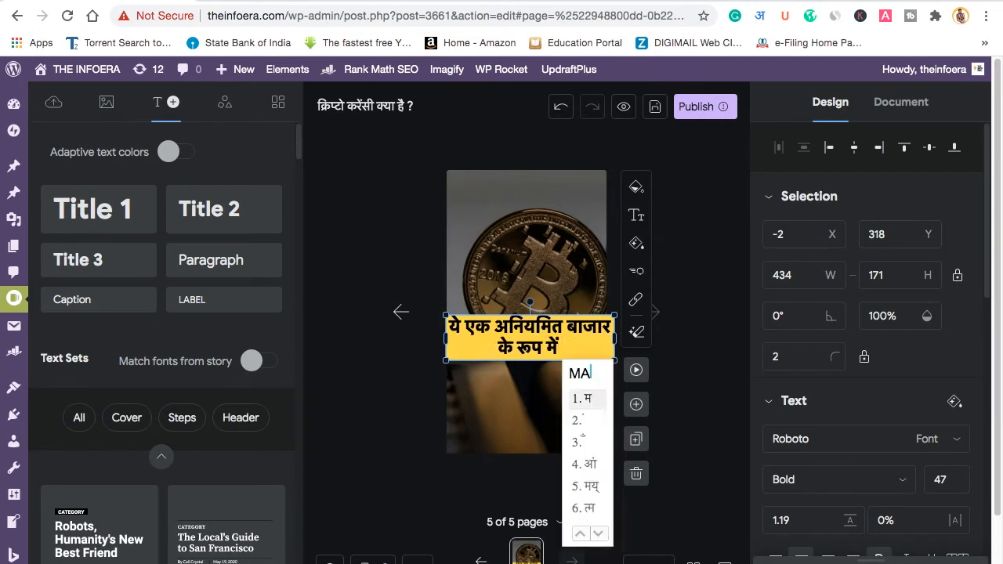
type("2")
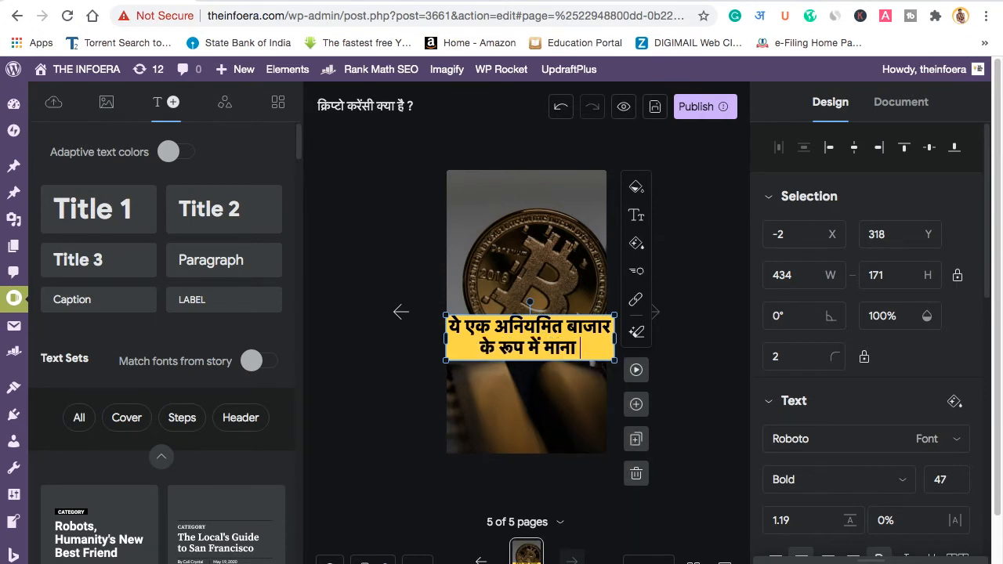
type(" JATA HAI JO ")
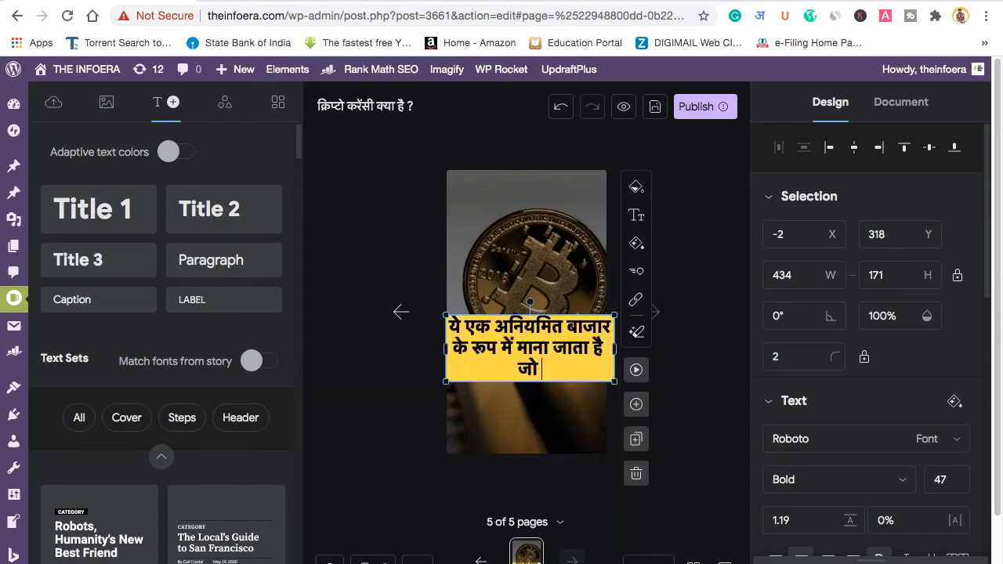
type("PAL BHAR ")
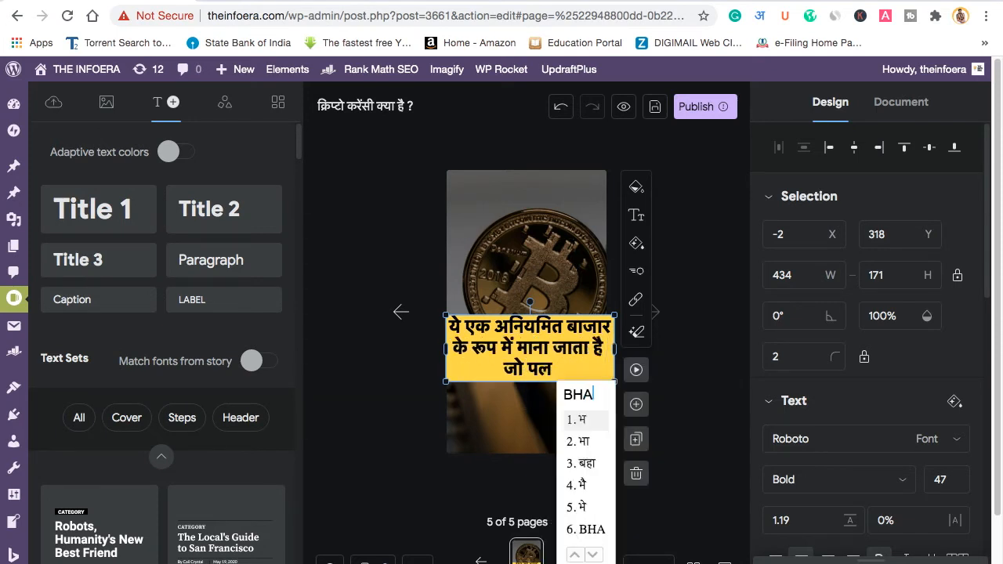
type("MEIN KISI KO ")
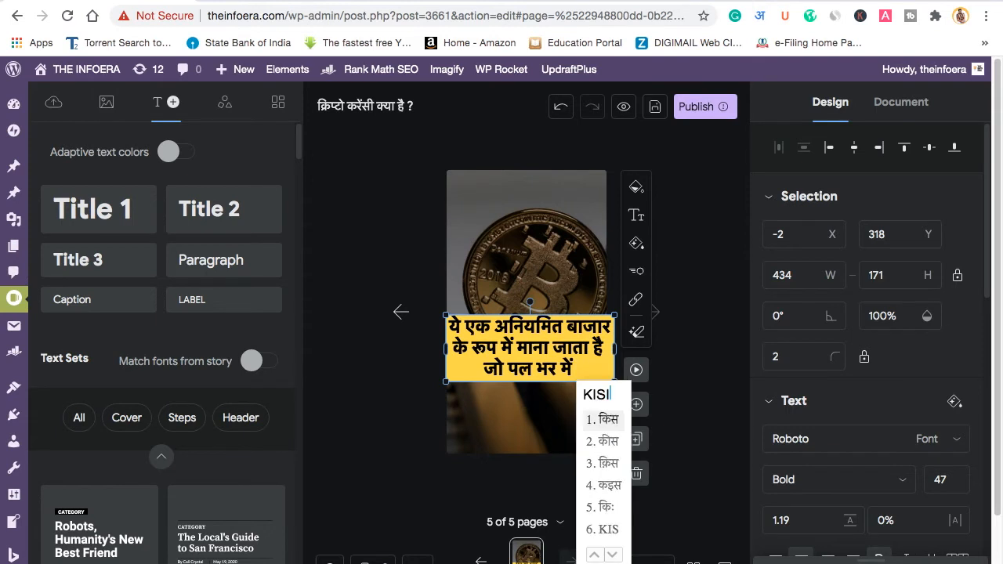
type("BHI AMN")
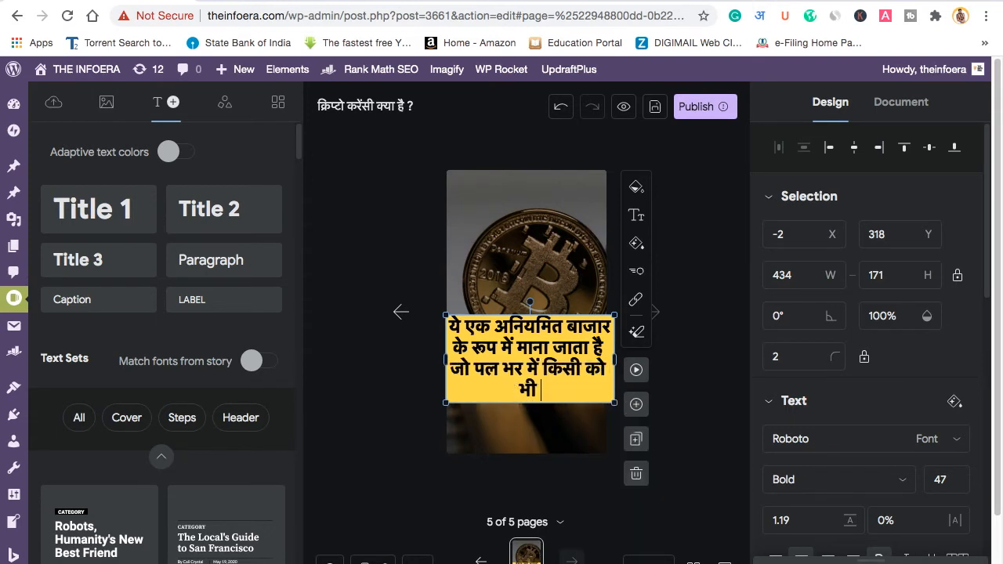
key("BackSpace")
type("IR BNA SAKTA HAI ")
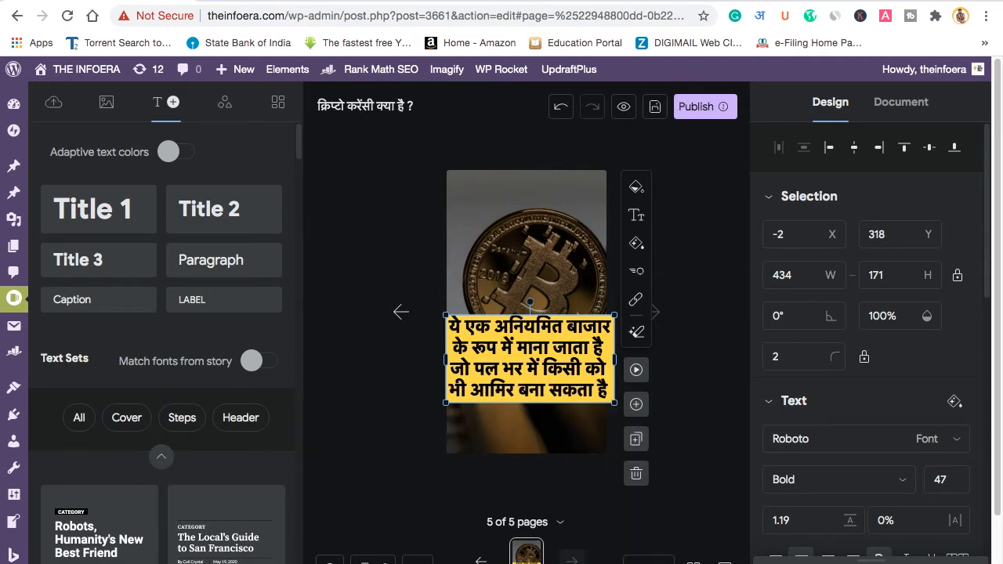
type("YA PHIR")
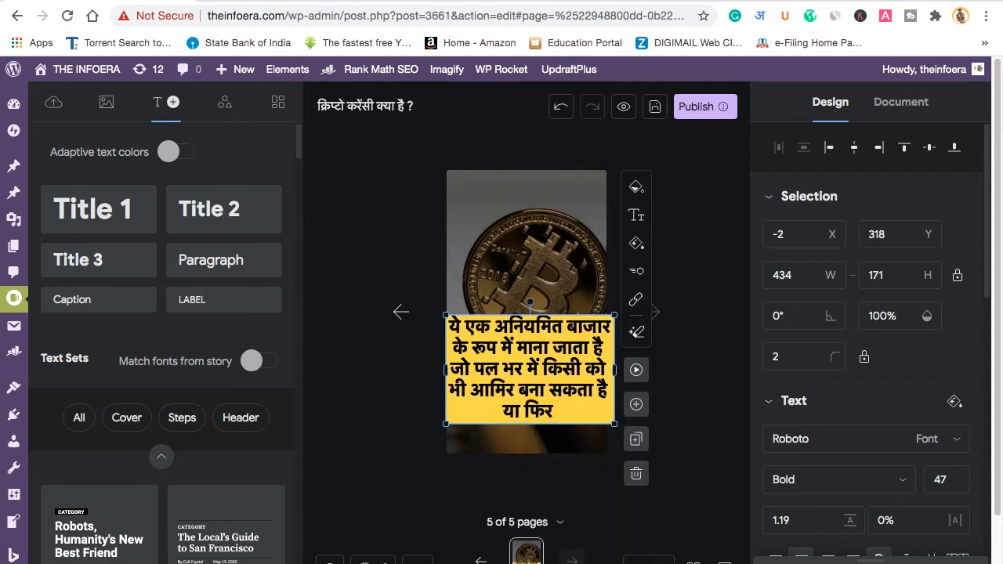
type("PAL BHAR ")
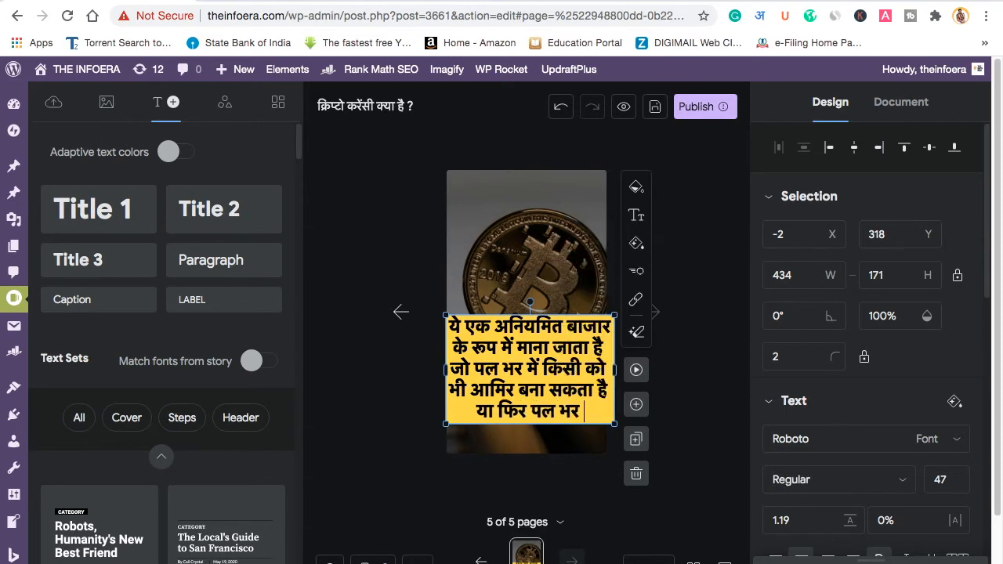
type("MEIN ")
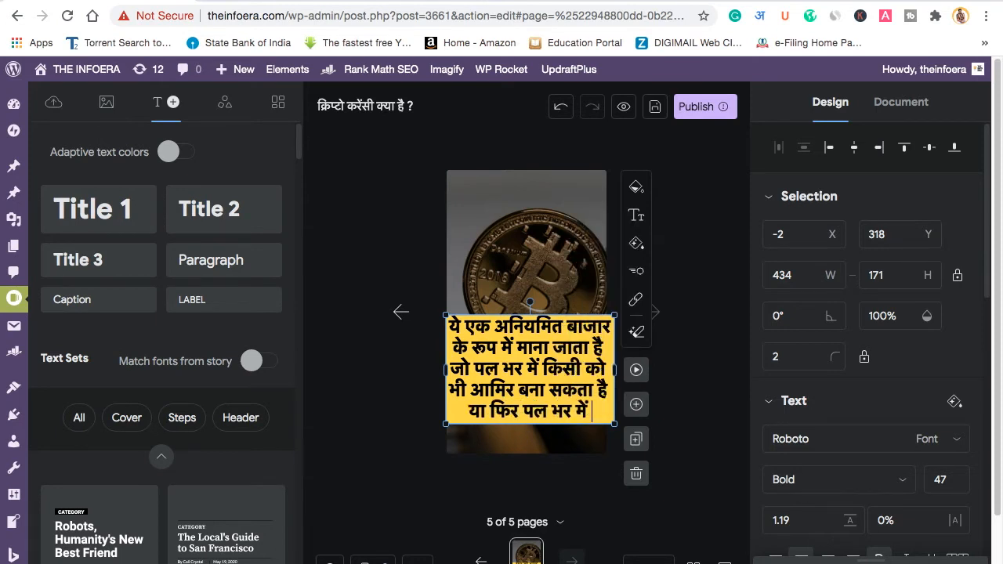
type("AP")
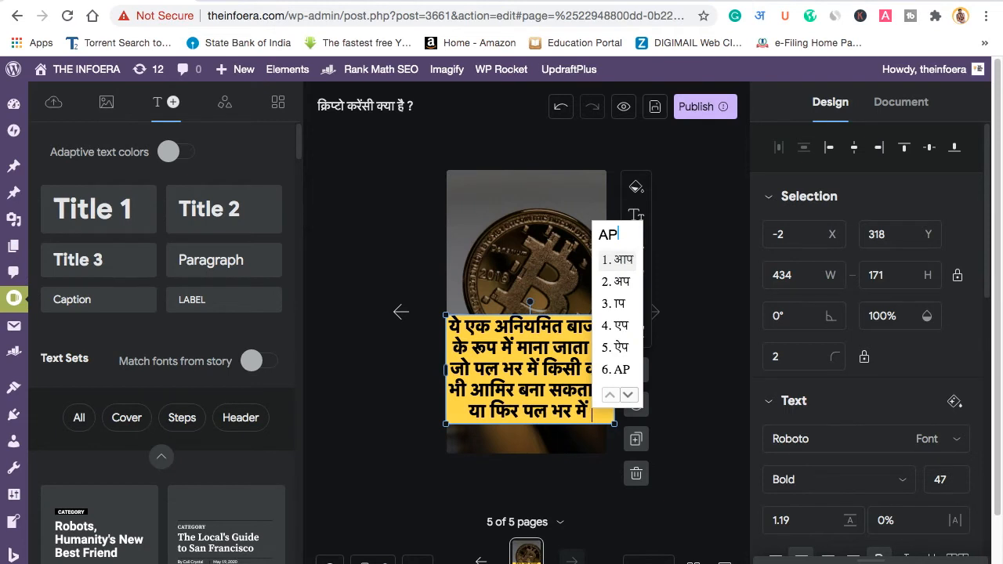
type(" SARE")
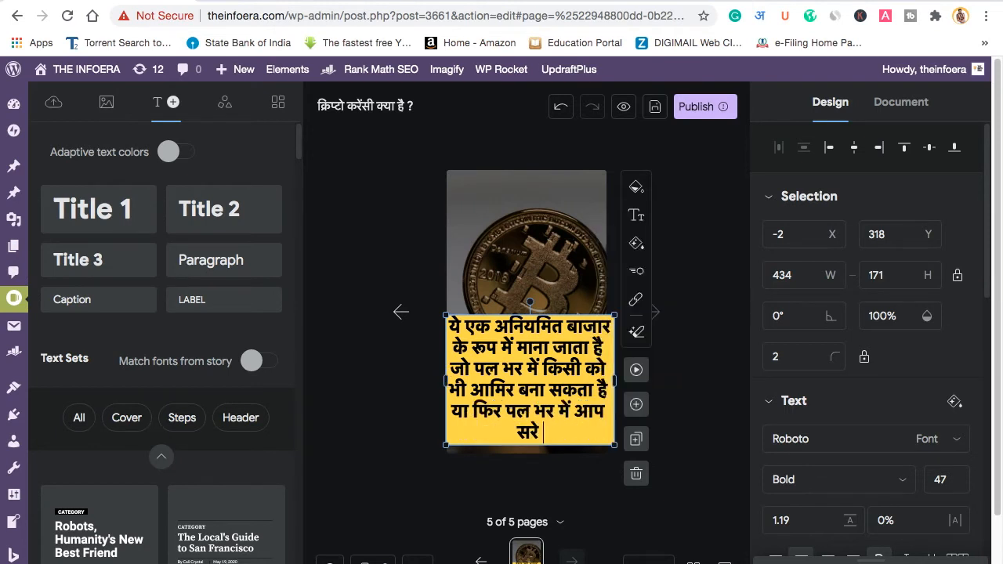
key("BackSpace")
key("BackSpace")
key("BackSpace")
key("BackSpace")
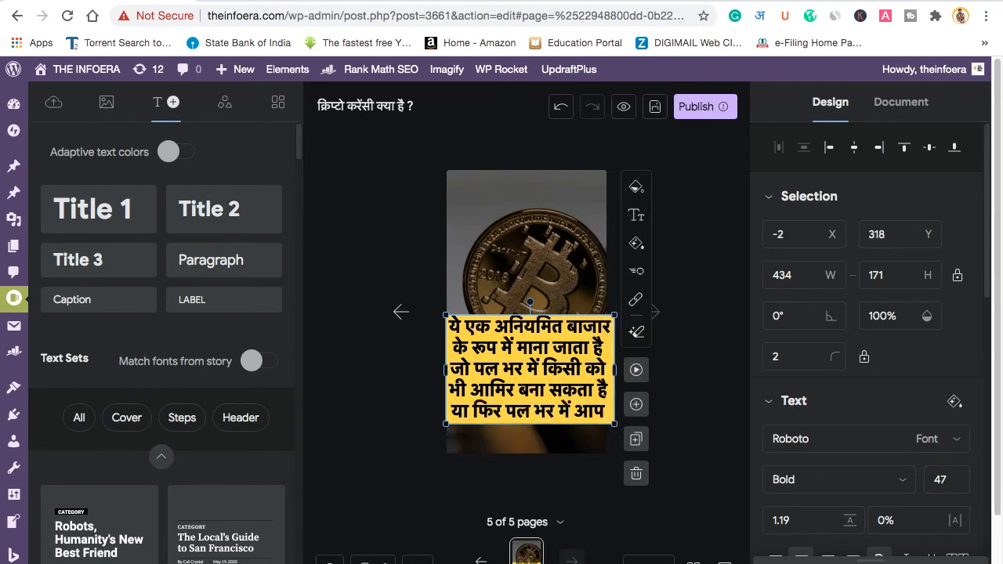
type("SAARE PAISE GAVA")
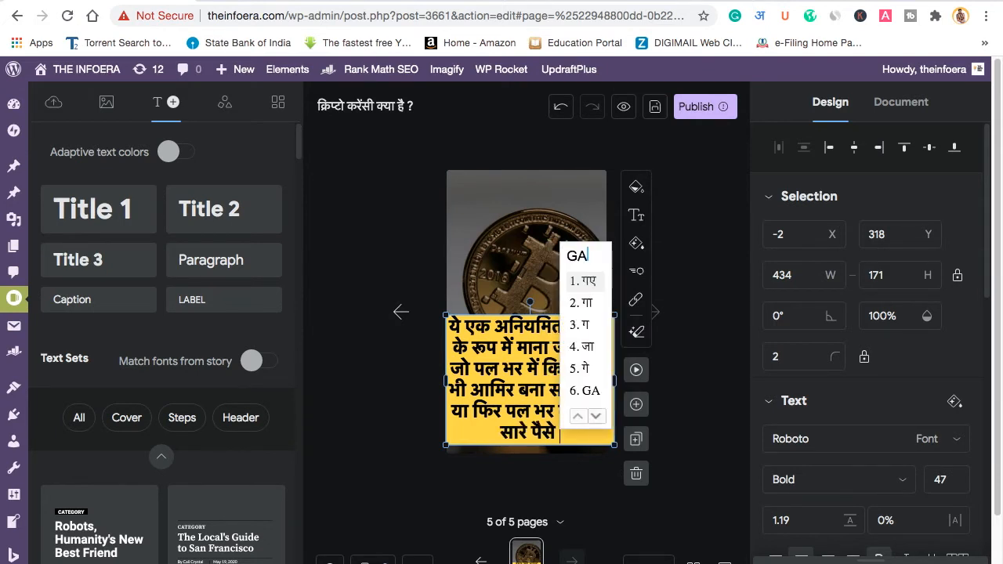
type(" SAKTE HAI ")
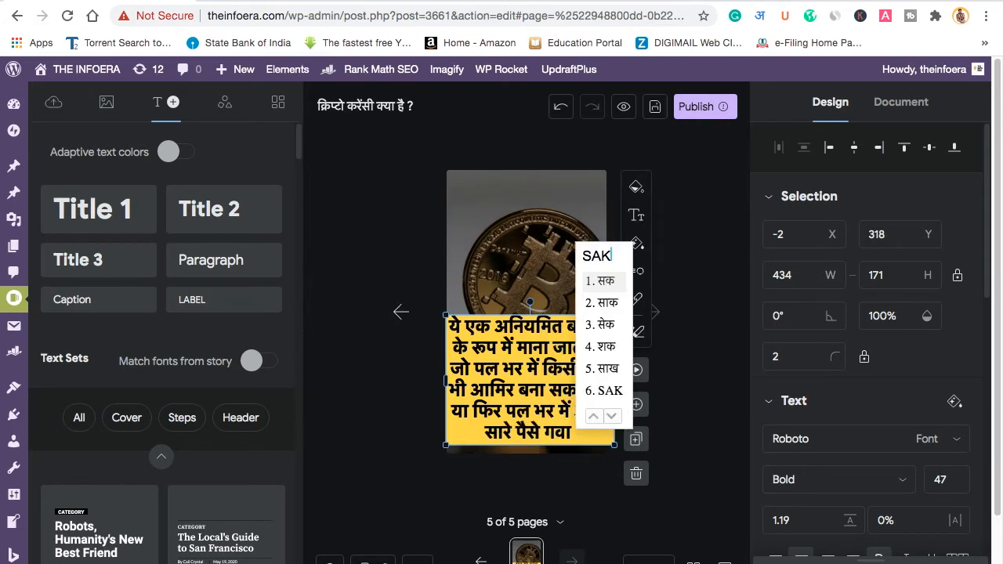
type(".")
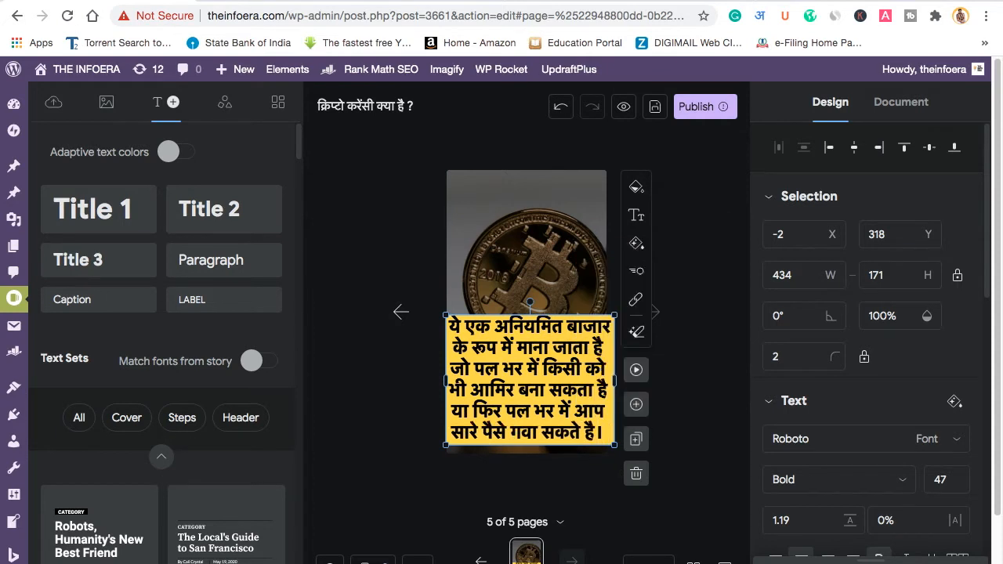
key("ctrl+a")
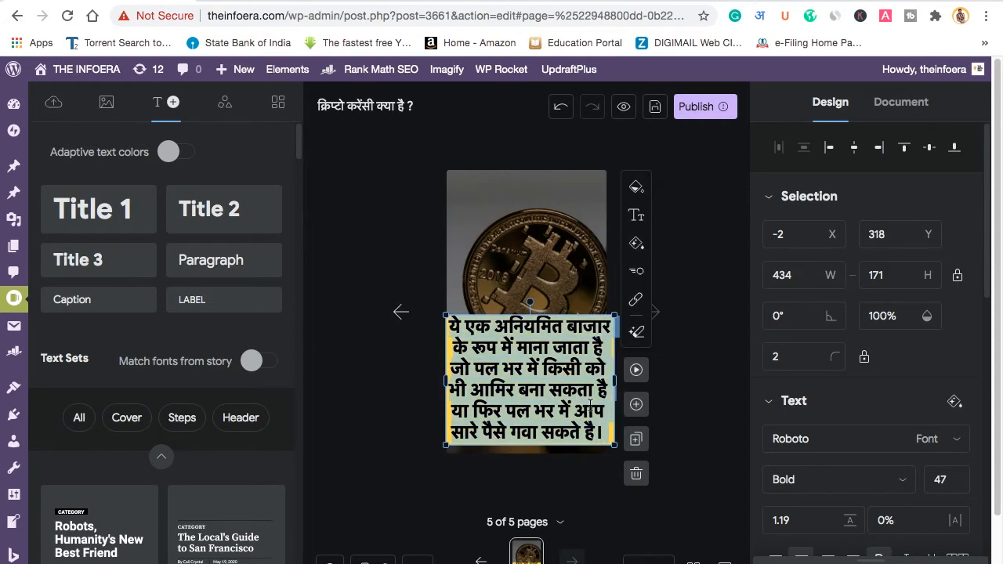
Step: Make page 5's caption regular weight, shrink it to size 30 and widen the box
scroll(822, 442, "down", 3)
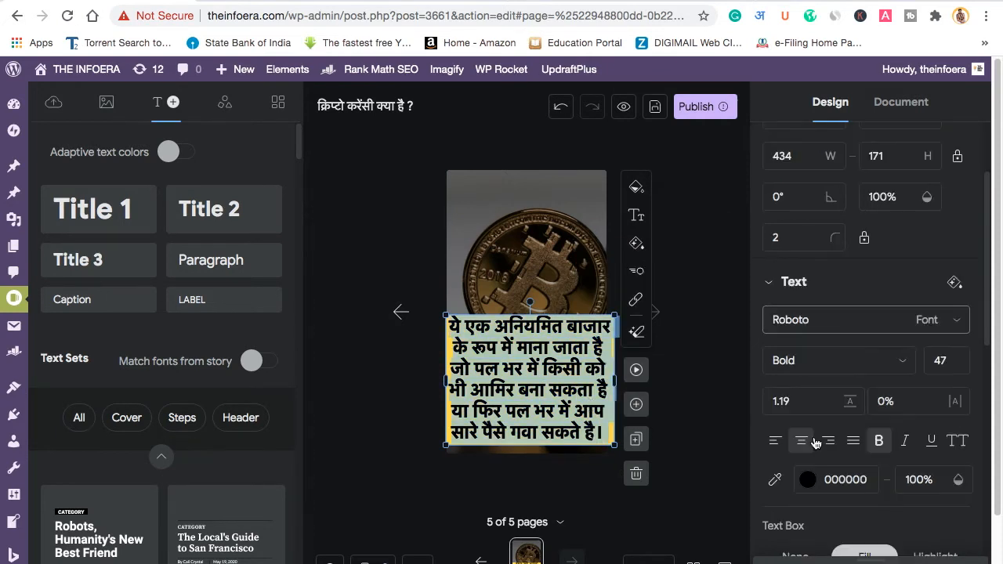
left_click(877, 443)
key("Escape")
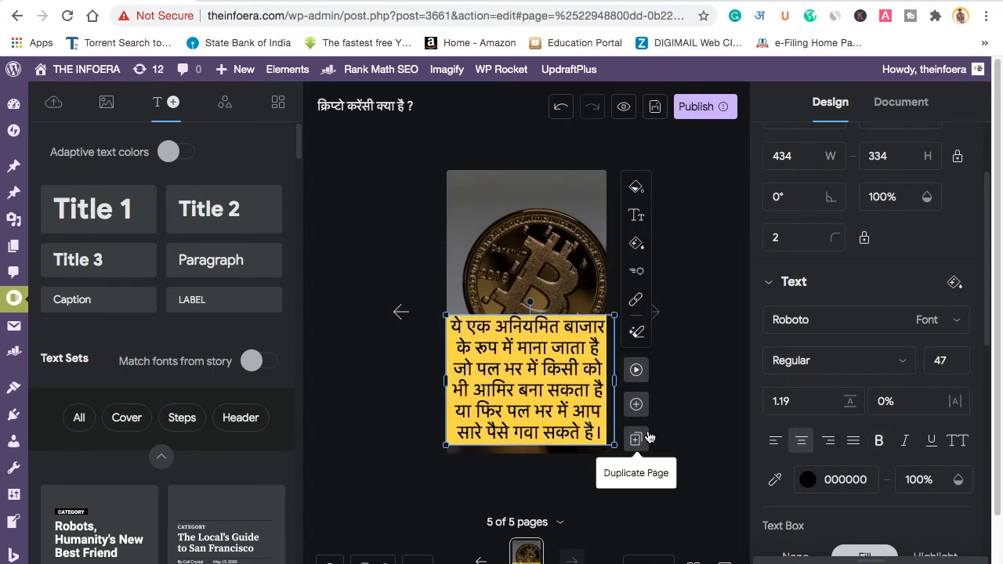
left_click_drag(614, 447, 558, 401)
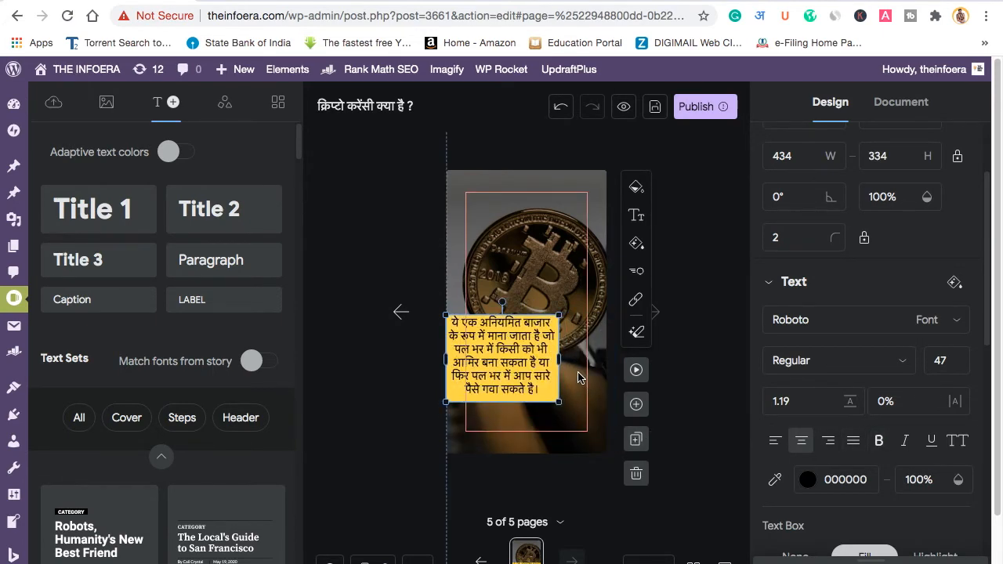
left_click_drag(555, 361, 606, 359)
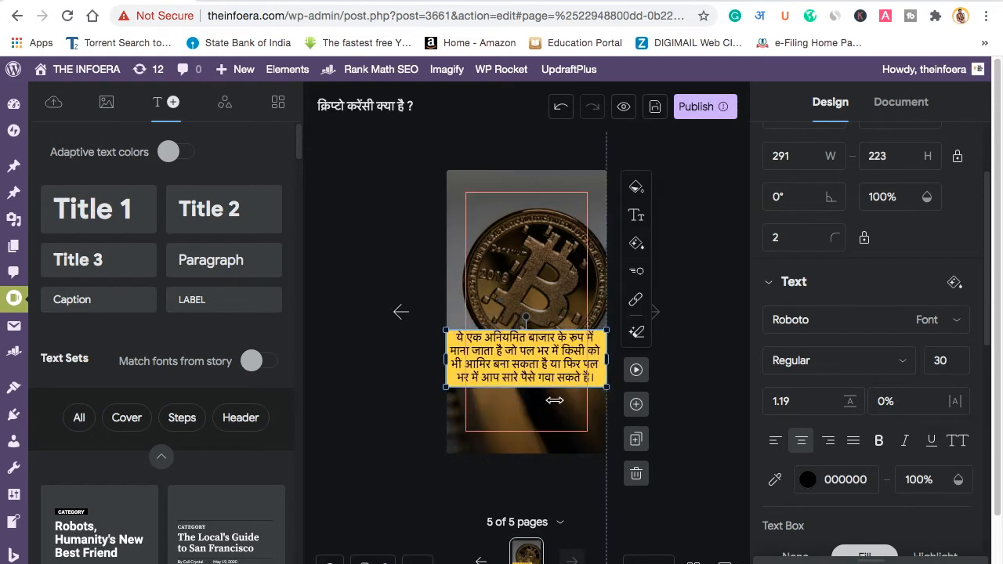
Step: Duplicate page 5 into a sixth page
left_click(541, 430)
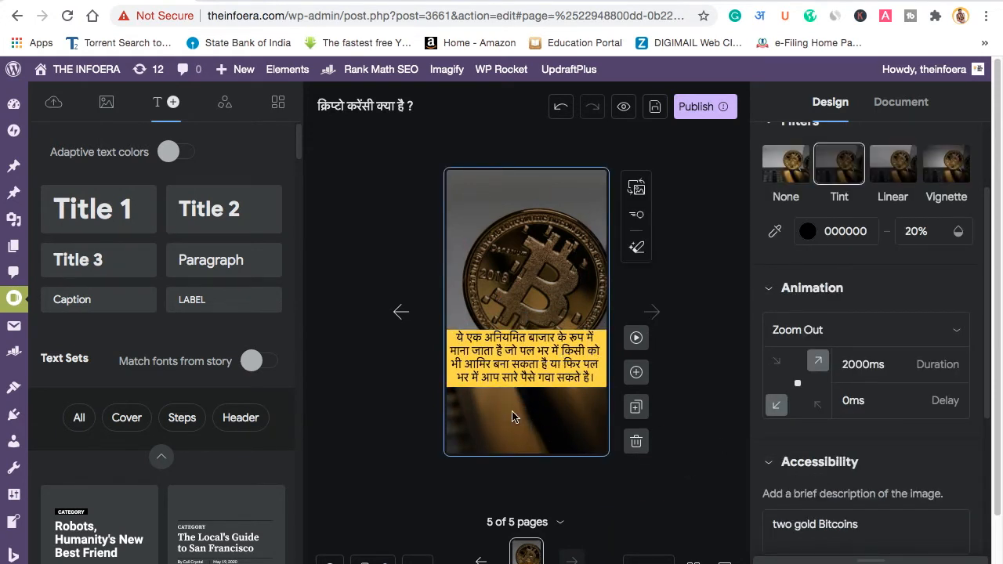
left_click(469, 376)
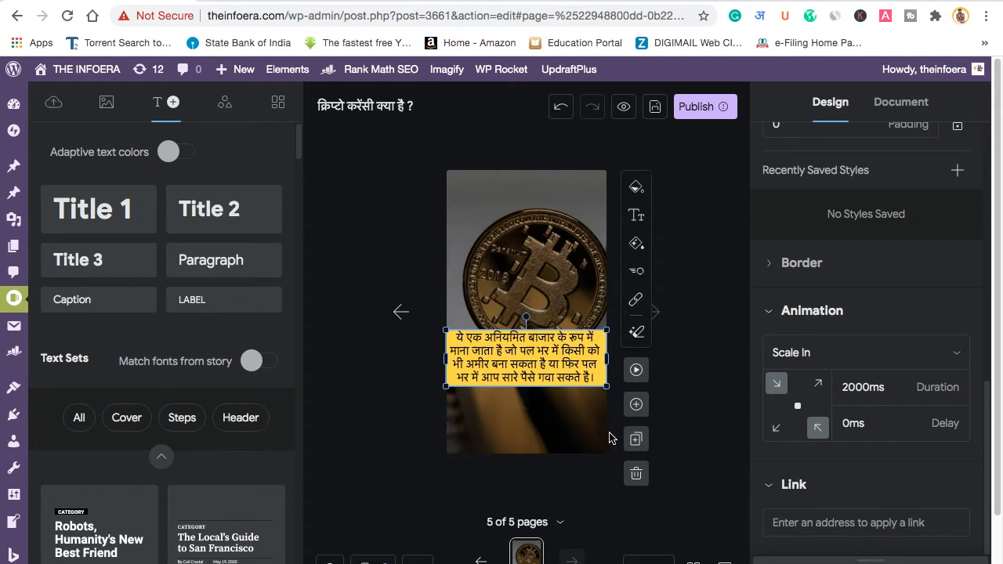
left_click(635, 439)
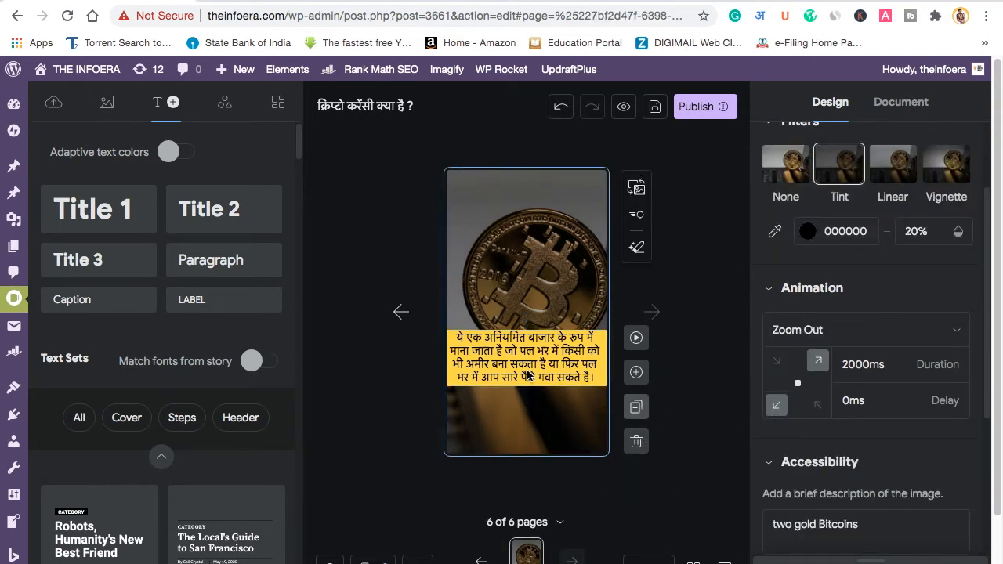
Step: Rewrite page 6's caption as 'आपको थोड़े नॉलेज … इन्वेस्ट करना चाहते है।'
left_click(483, 377)
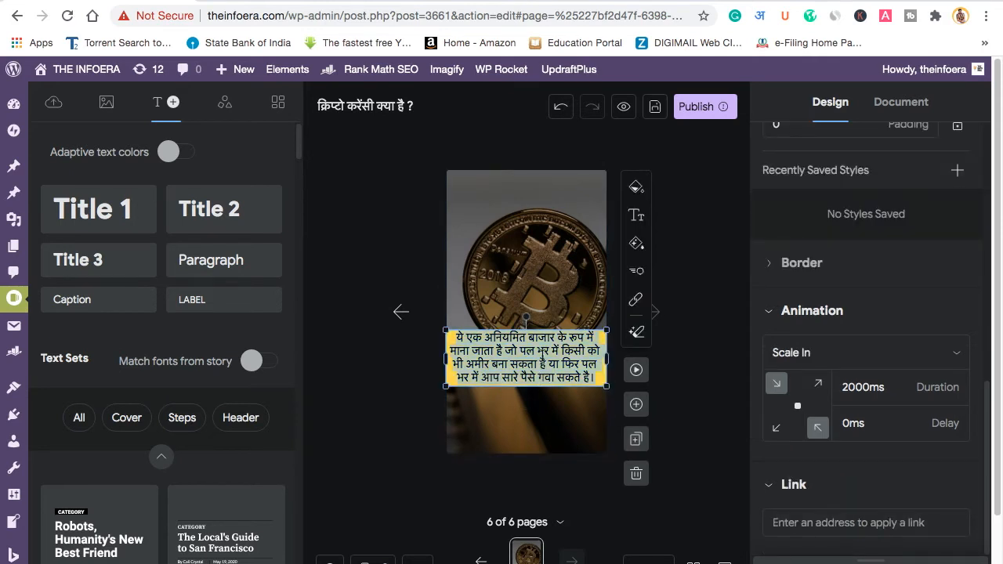
type("apko ")
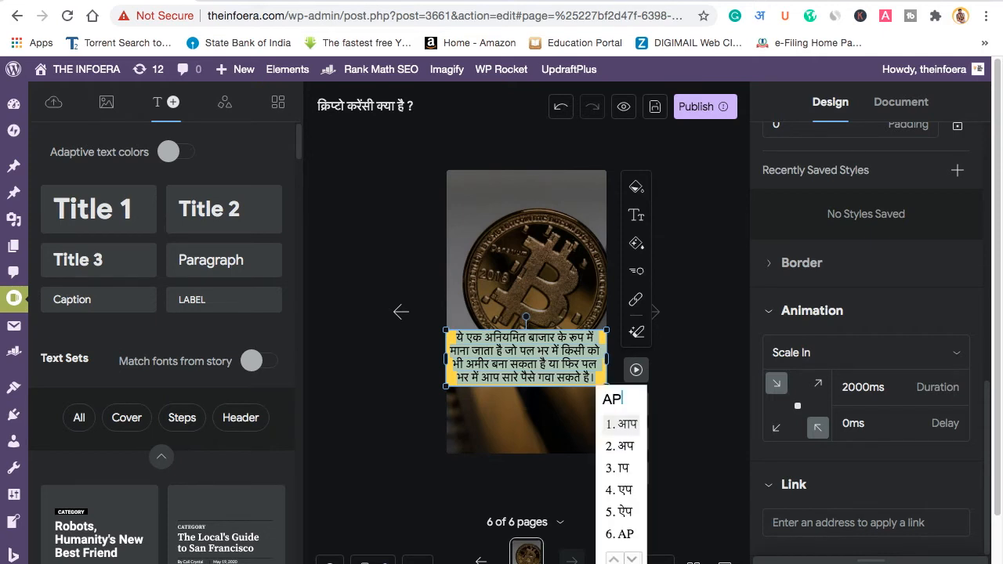
type("thode ")
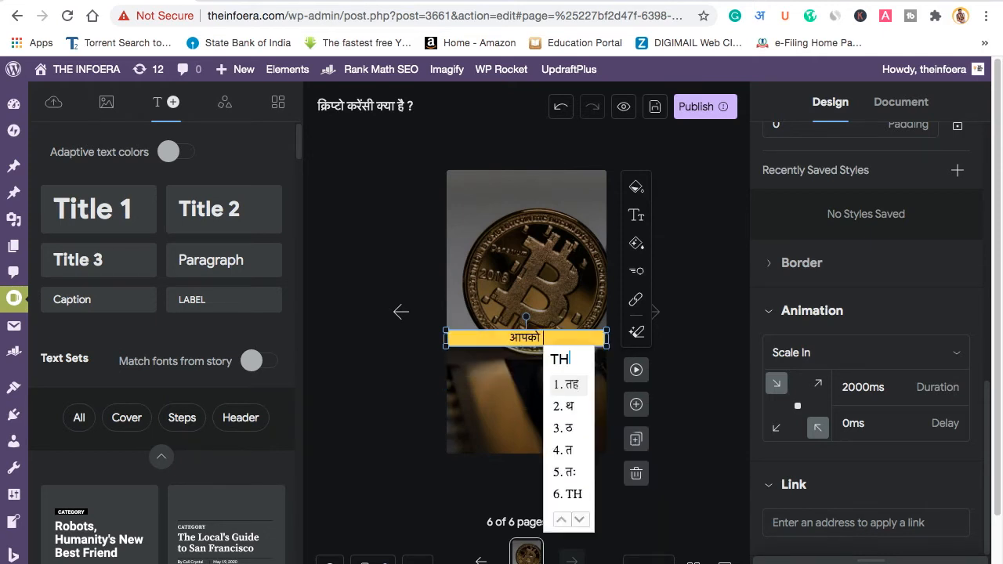
type("knowd")
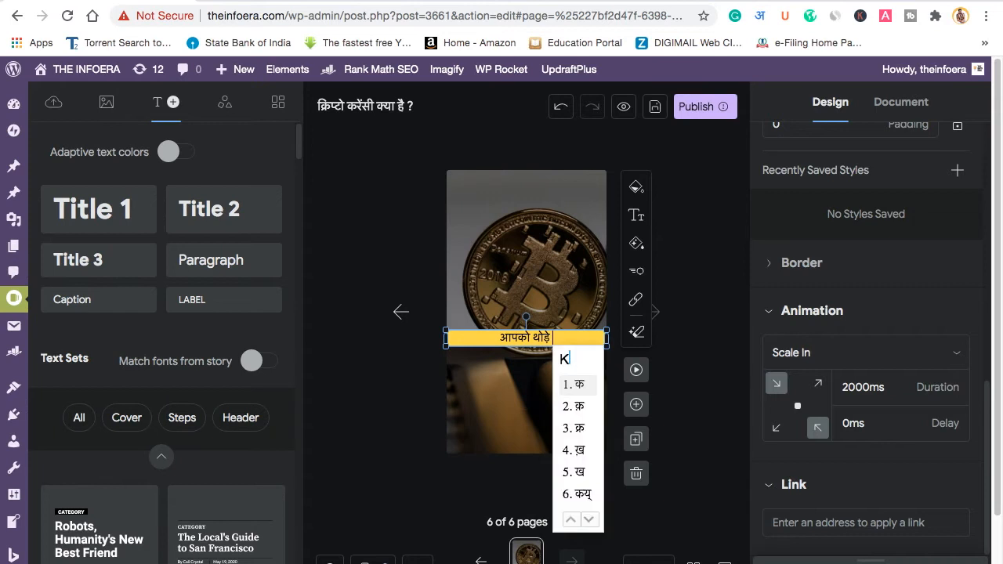
type("ledge")
key("BackSpace")
key("BackSpace")
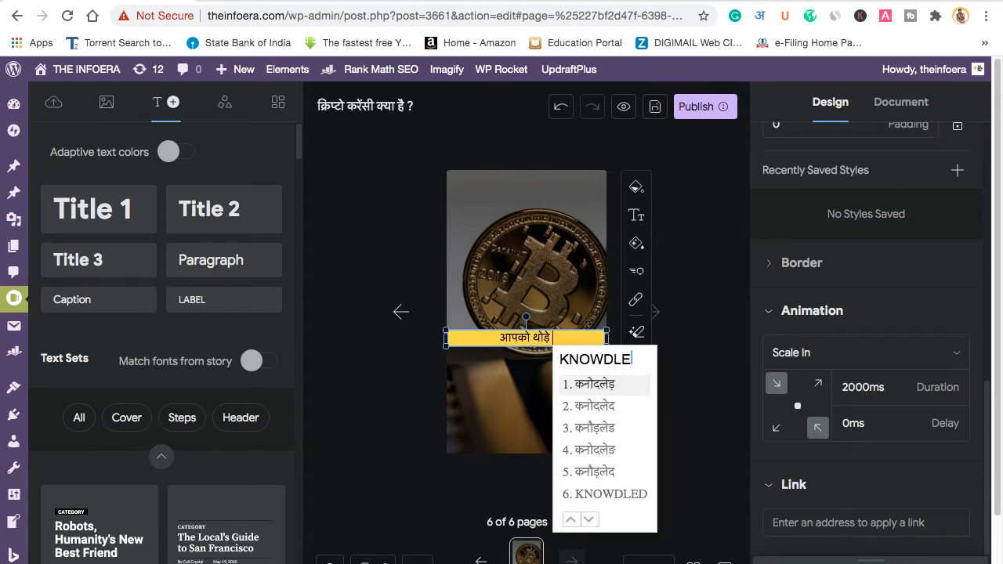
key("BackSpace")
key("BackSpace")
key("BackSpace")
key("BackSpace")
type("ledge")
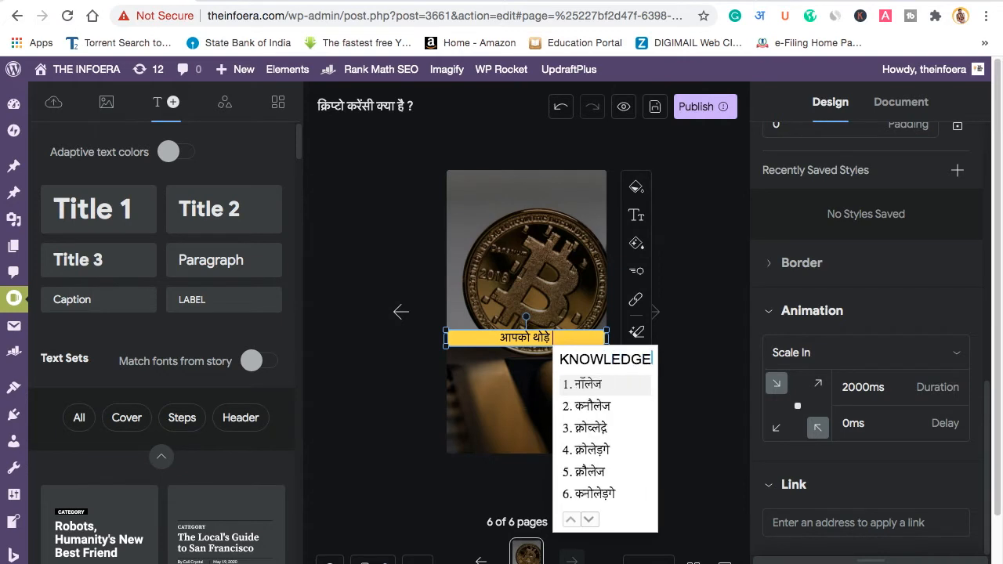
type(" ki ")
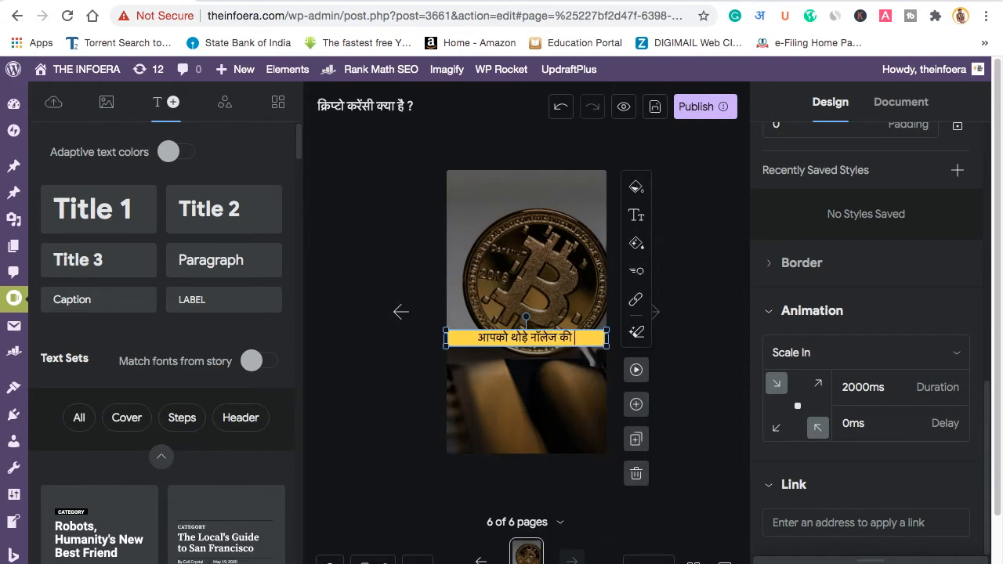
type("jarurt")
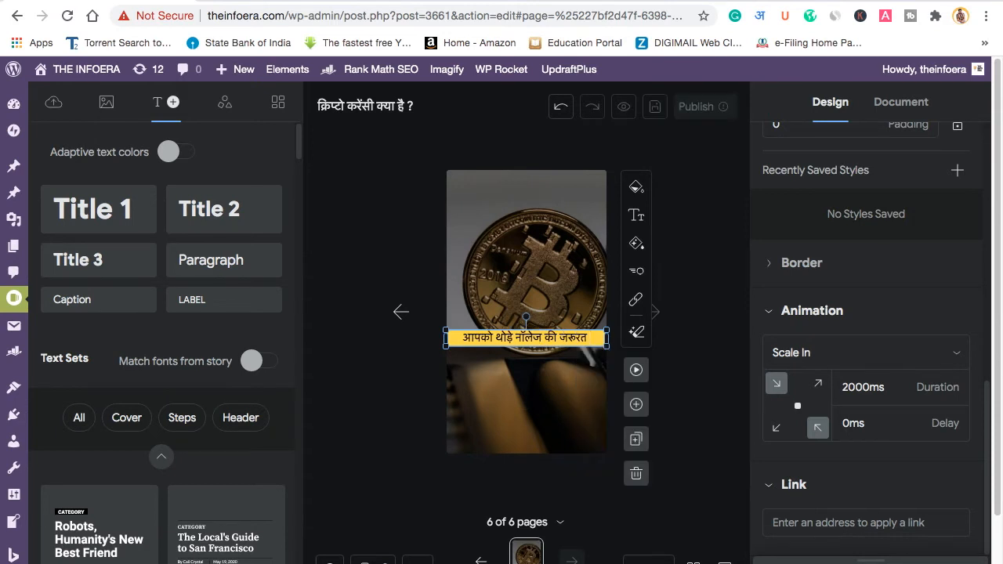
type(" hoi")
key("BackSpace")
type("ni")
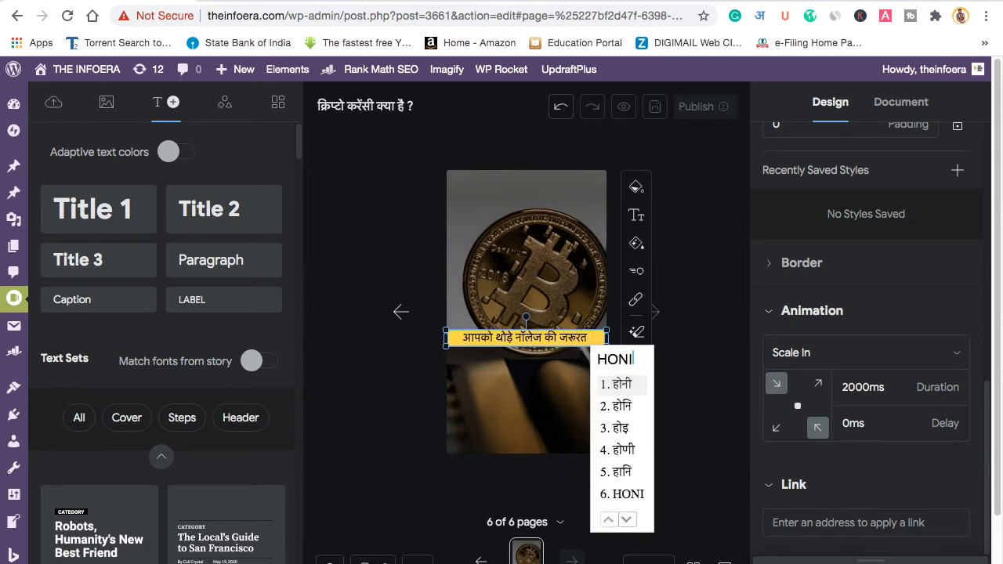
type(" chahiye")
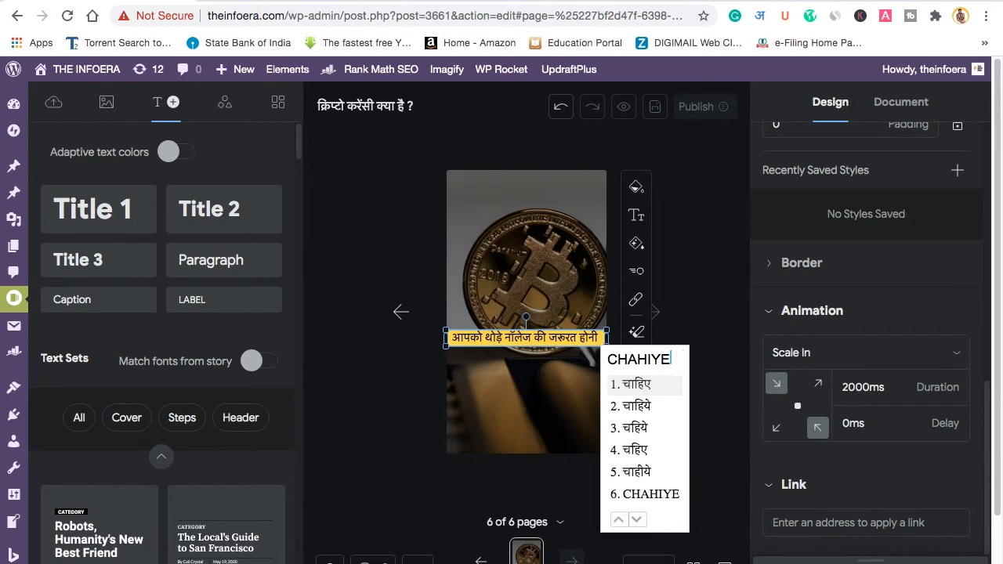
type(" agar ")
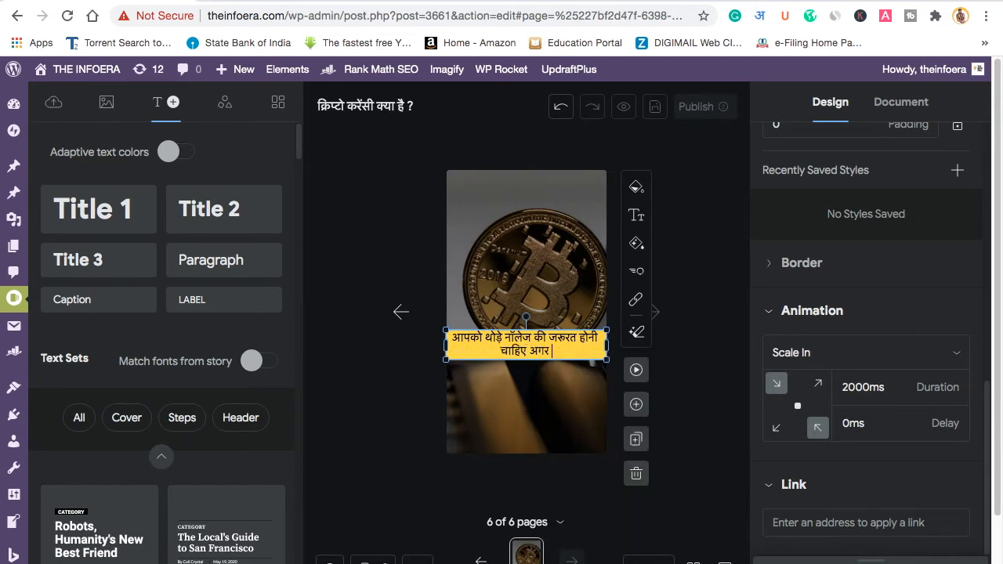
type("ap")
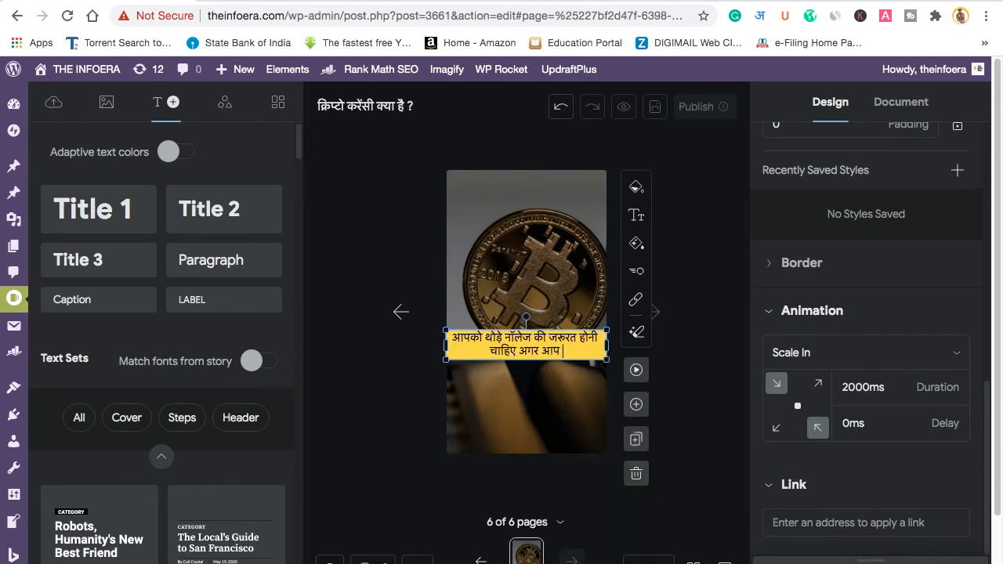
type(" crypto me")
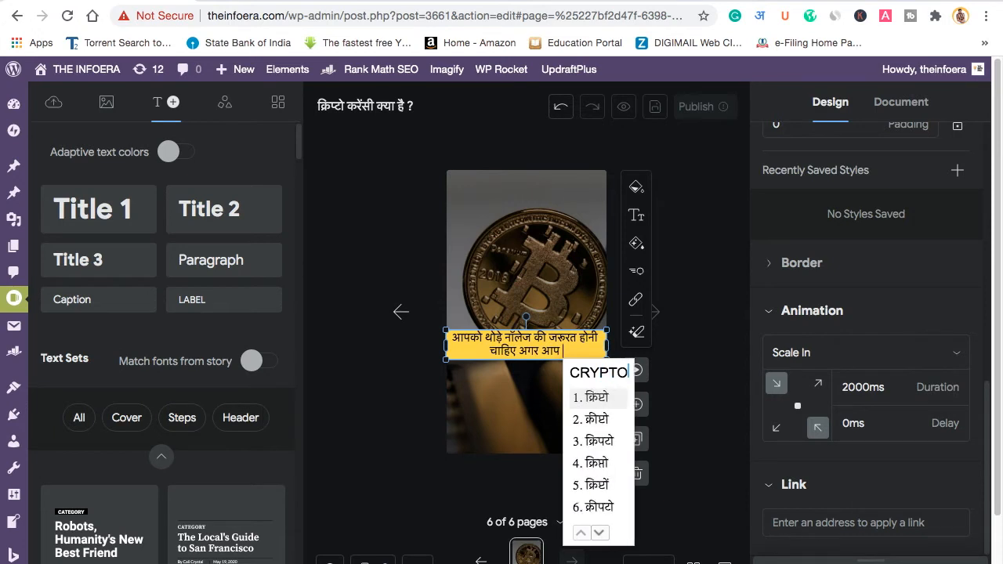
type(" invest")
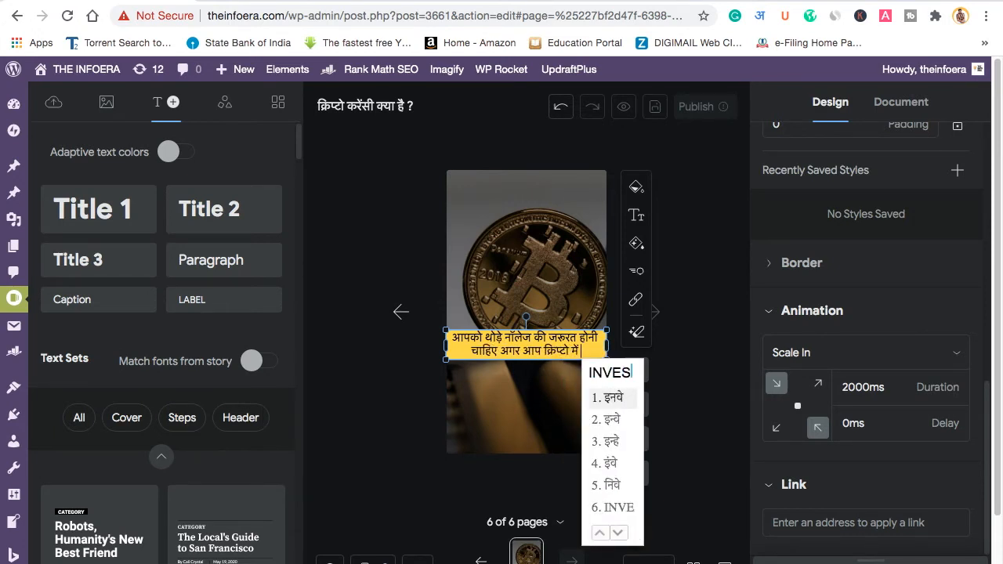
type(" karna c")
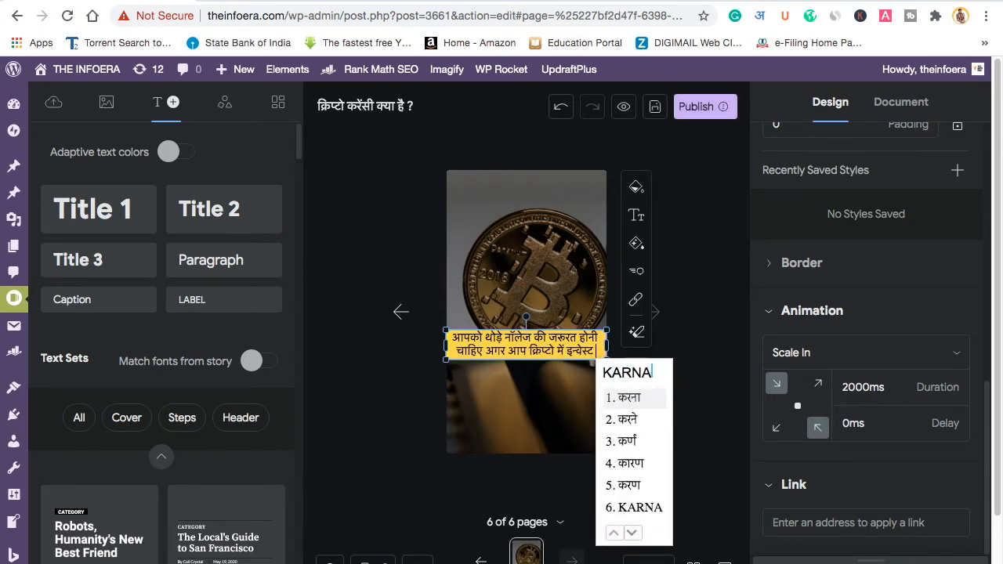
type("hahte ")
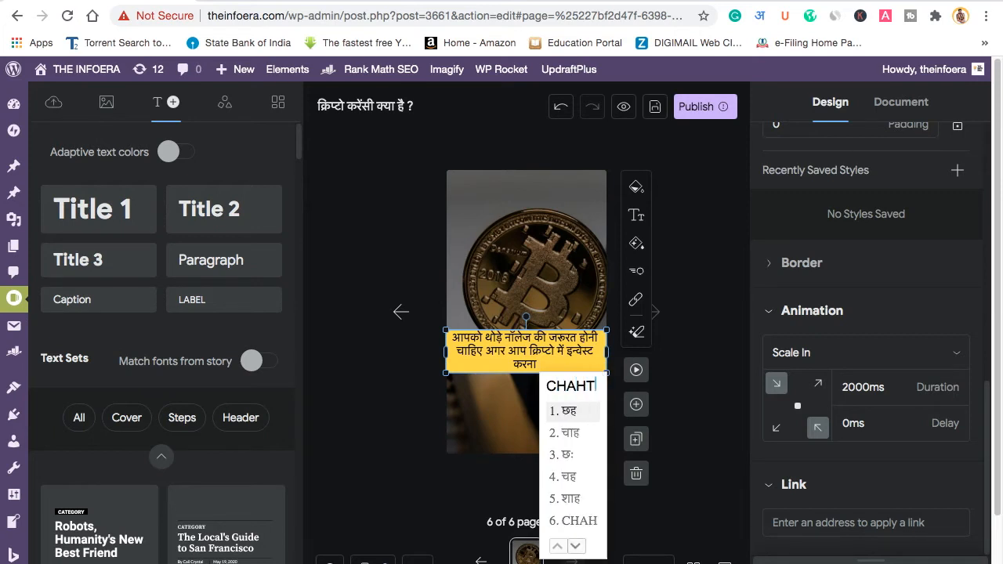
type("hai .")
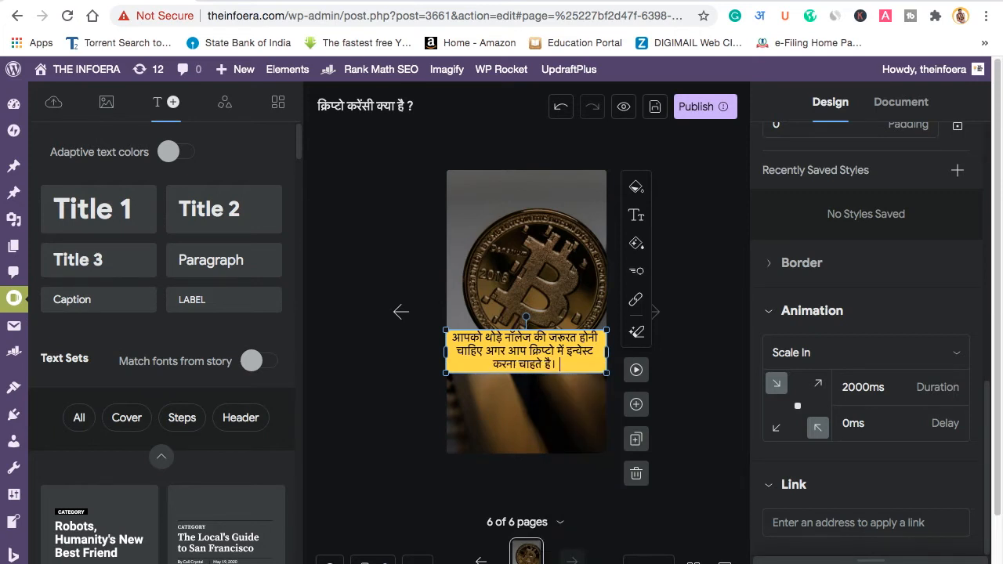
key("Escape")
Step: Narrow page 6's yellow caption so it wraps onto three lines, then duplicate the page as page 7
left_click(561, 424)
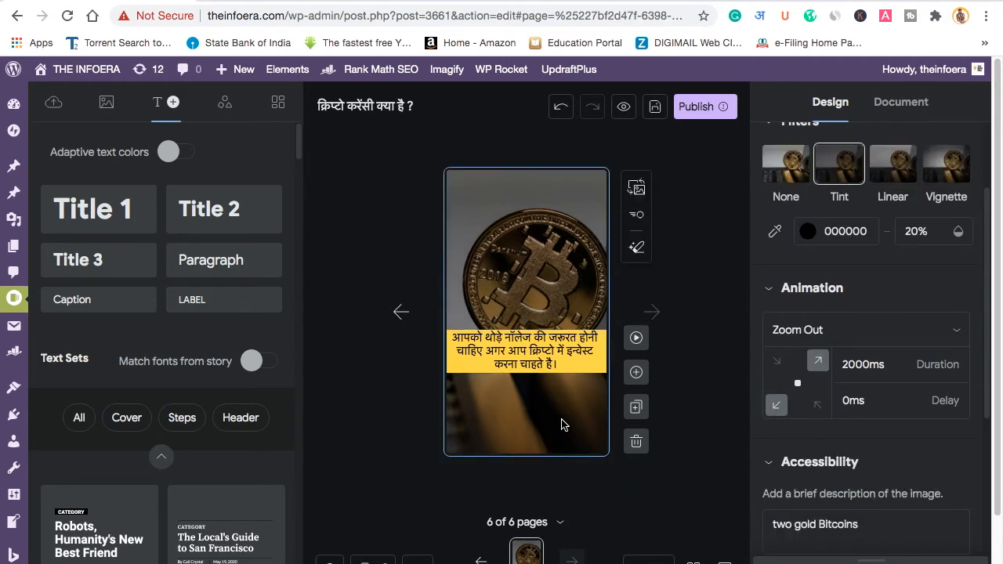
left_click(529, 363)
left_click_drag(607, 351, 615, 404)
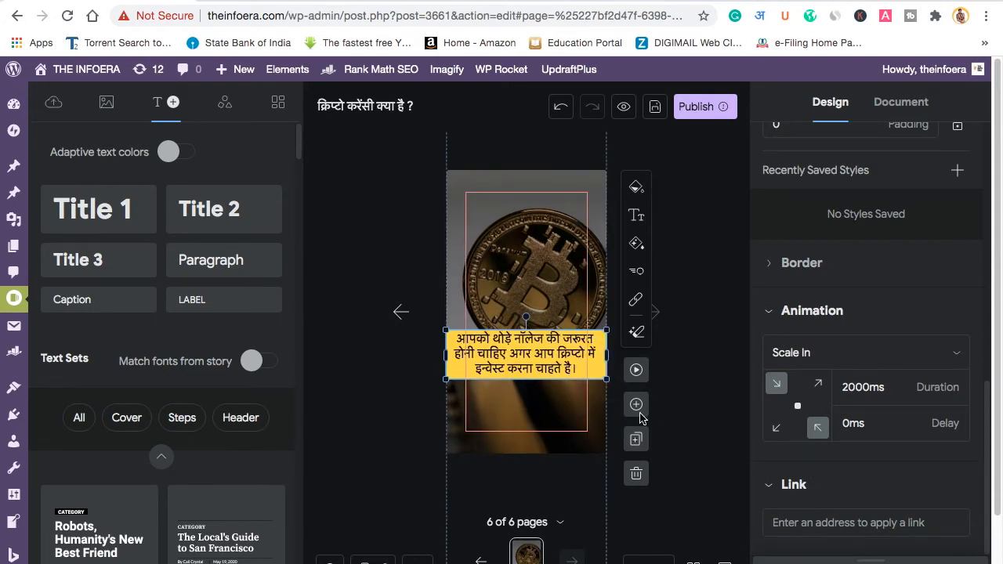
left_click(680, 437)
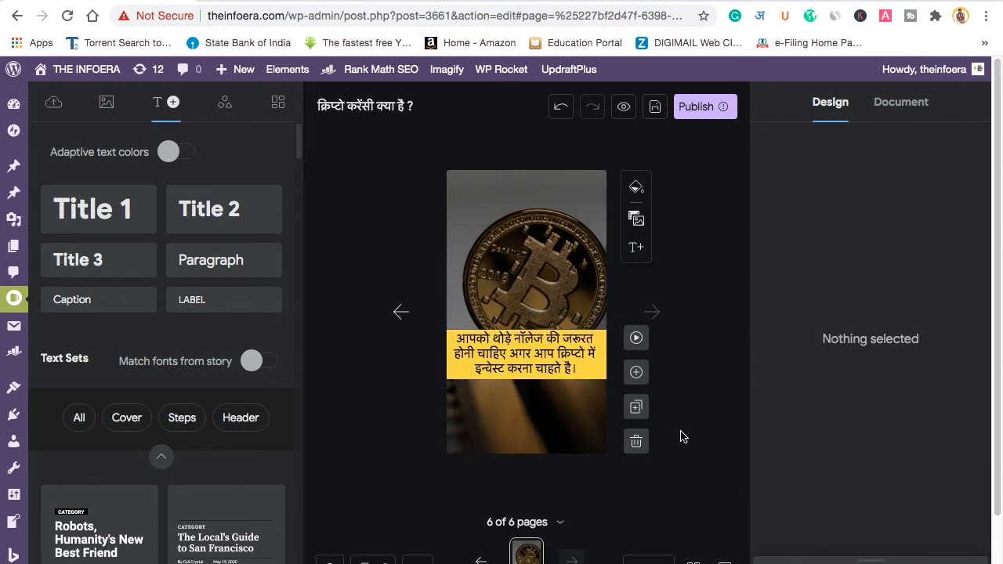
left_click(635, 406)
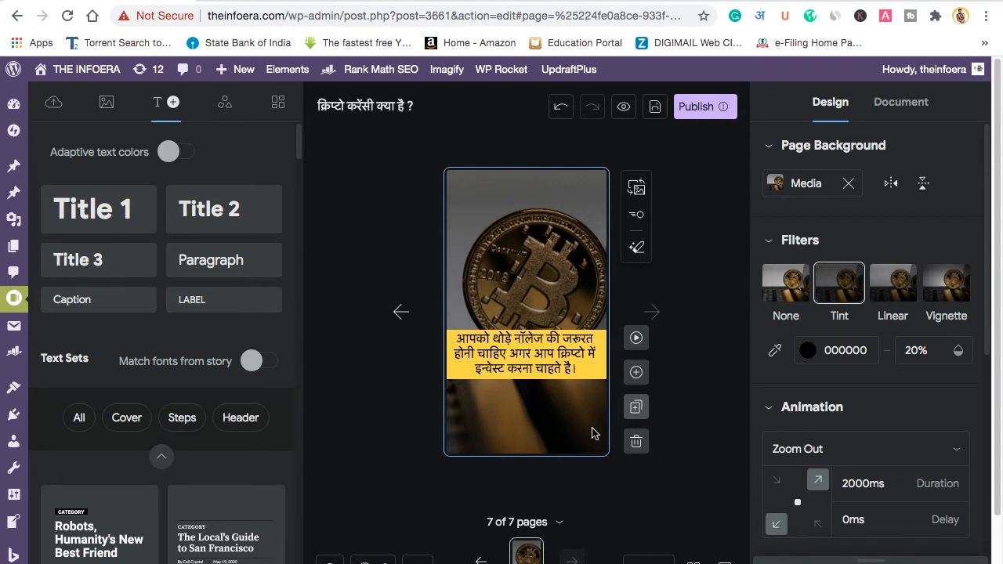
Step: Replace page 7's caption with 'क्रिप्टो खरीदने के लिए आपको', correcting a mistyped word along the way
left_click(524, 357)
type("CR")
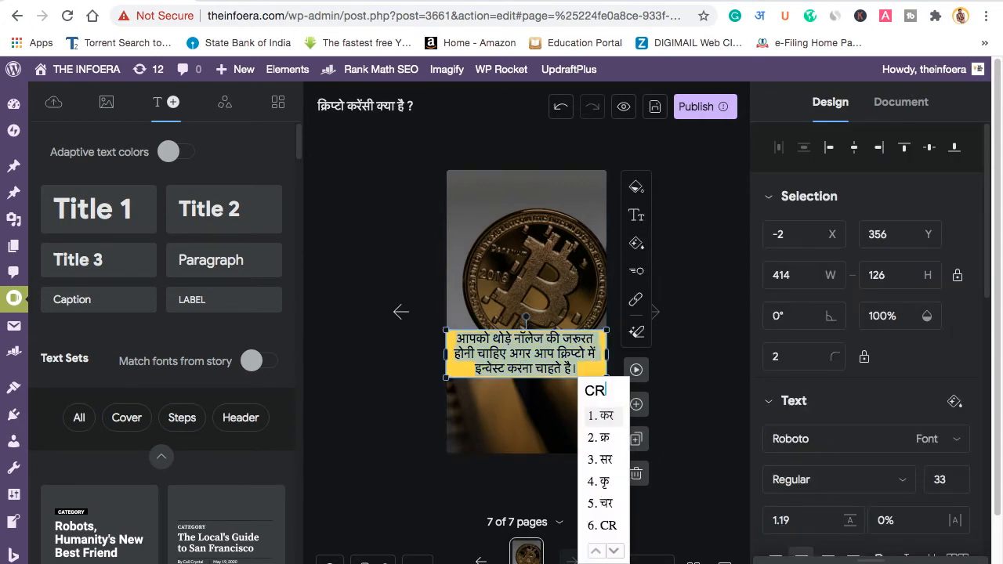
type("YPTO")
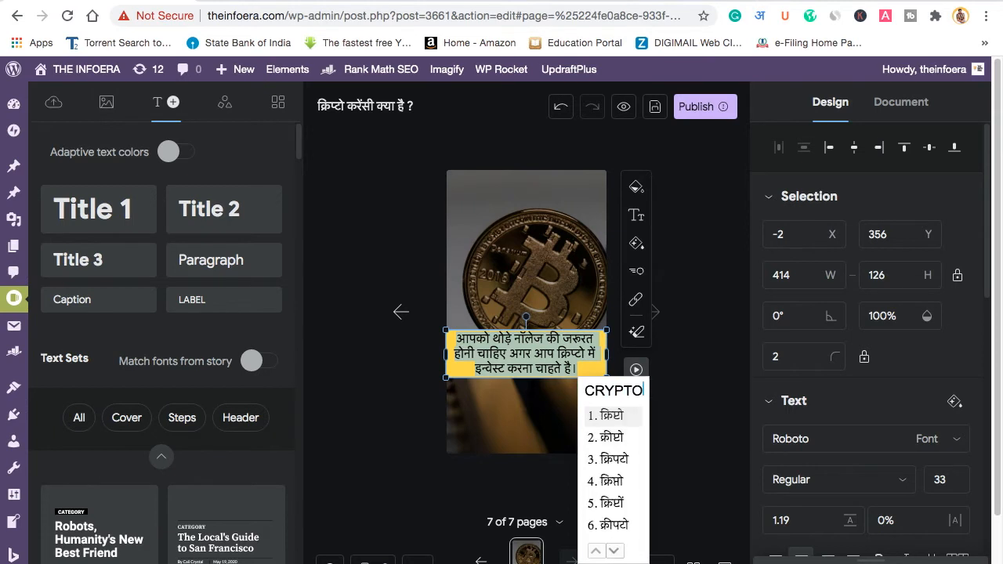
key("space")
type("KHARIDN")
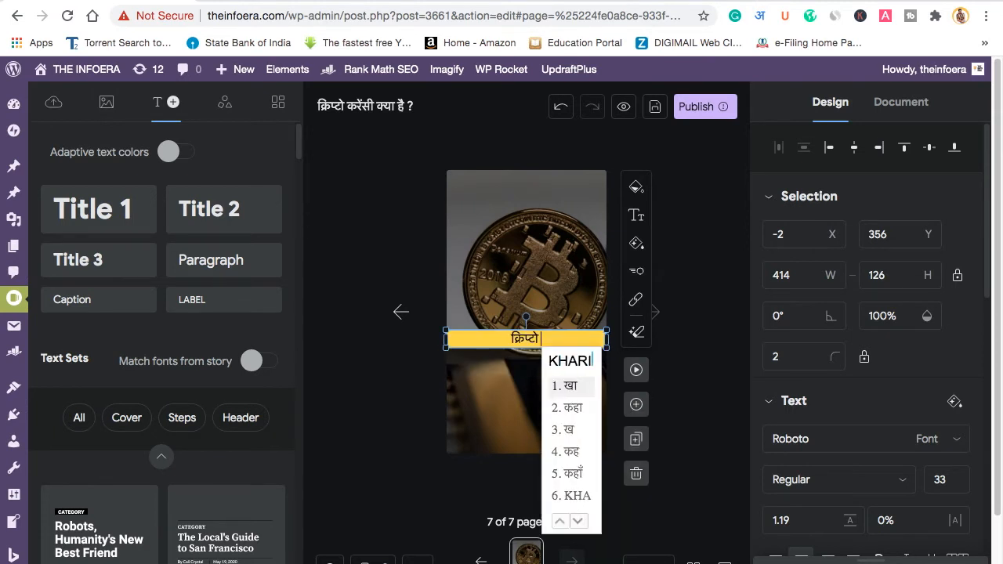
type("E")
key("space")
type("KE")
key("space")
type("LIYE")
key("space")
type("AKO")
key("BackSpace")
key("BackSpace")
type("KO")
key("space")
key("BackSpace")
key("BackSpace")
key("BackSpace")
key("BackSpace")
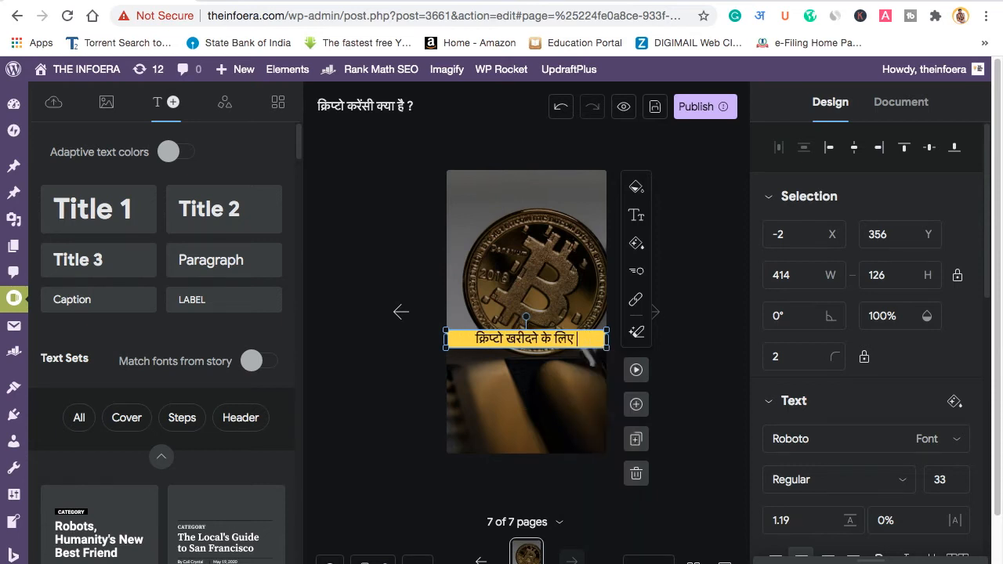
type("APKO")
key("space")
Step: Finish the caption with 'एक क्रिप्टो एक्सचेंज एप्प की जरूरत होती है।', fixing the होती ending
type("EK")
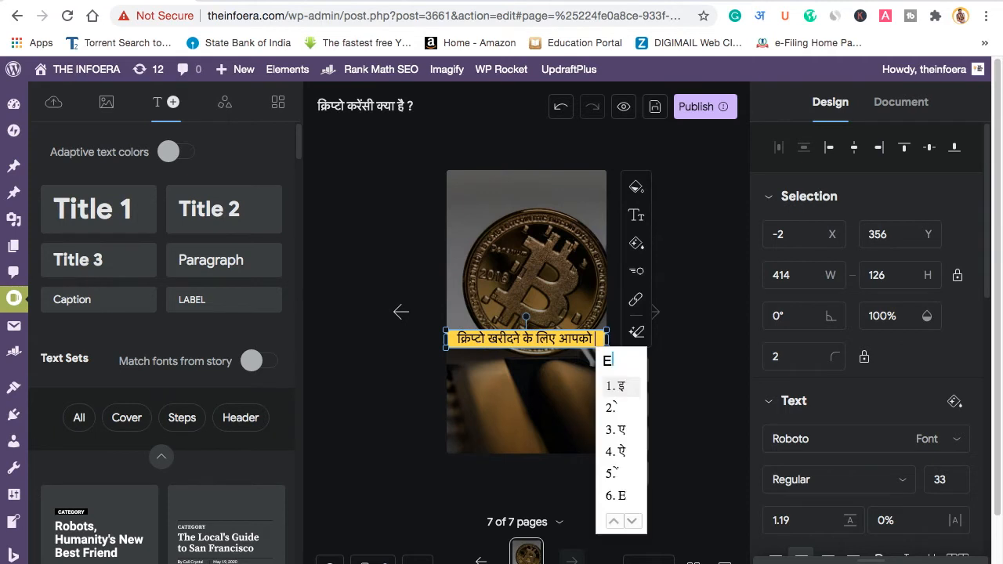
key("space")
type("CRYPTO")
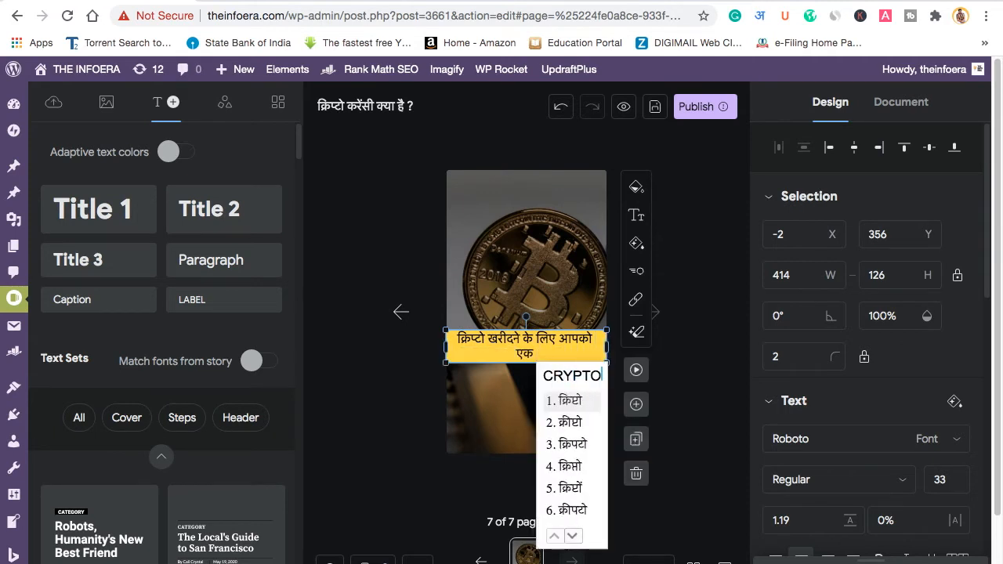
key("space")
type("EXCHAN")
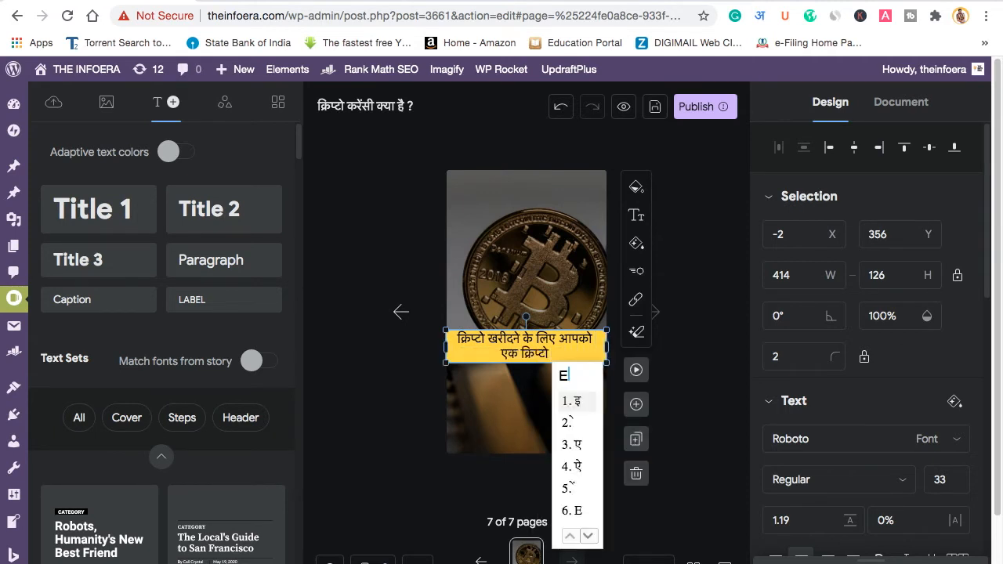
type("GE")
key("space")
type("APP")
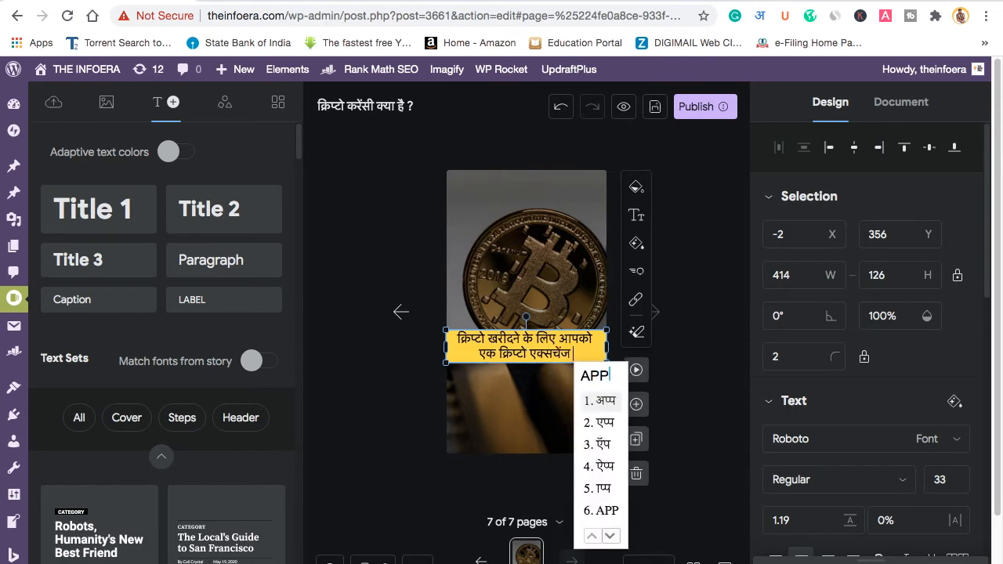
type("2KI")
key("space")
type("JARURT")
key("space")
type("HOI")
key("space")
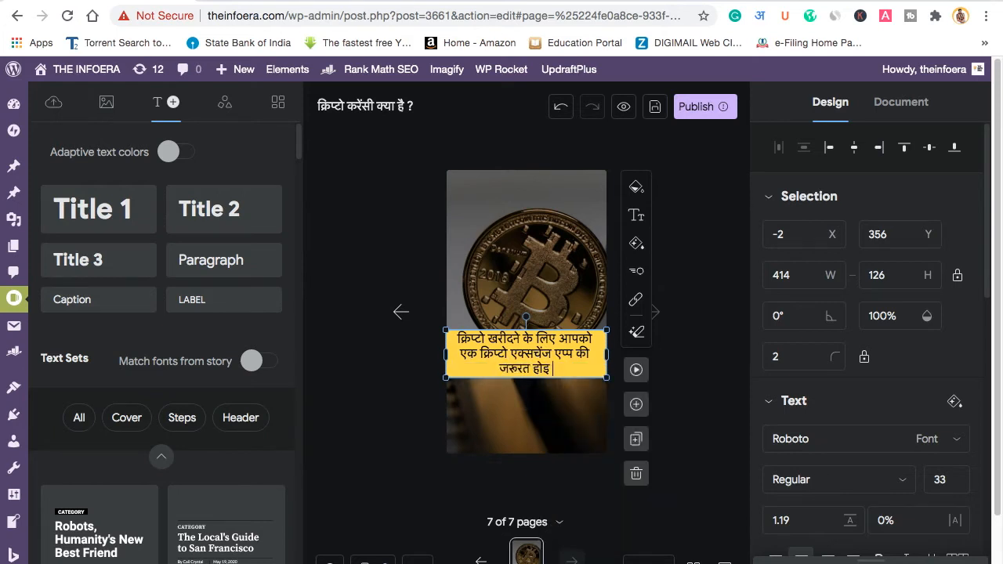
type("HAI")
key("Escape")
key("BackSpace")
key("BackSpace")
key("BackSpace")
type("HOTI")
key("space")
type("HAI")
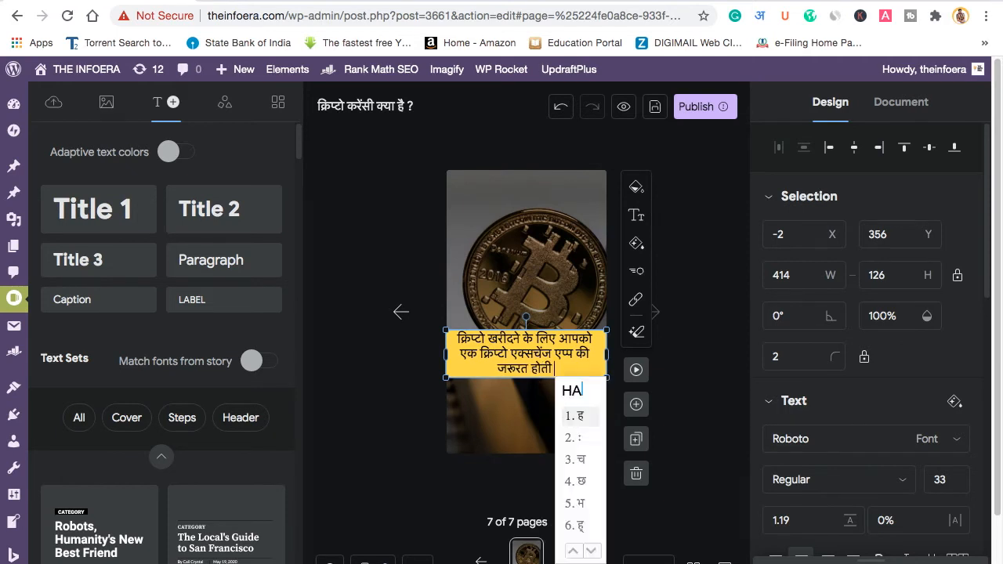
key("space")
type(".")
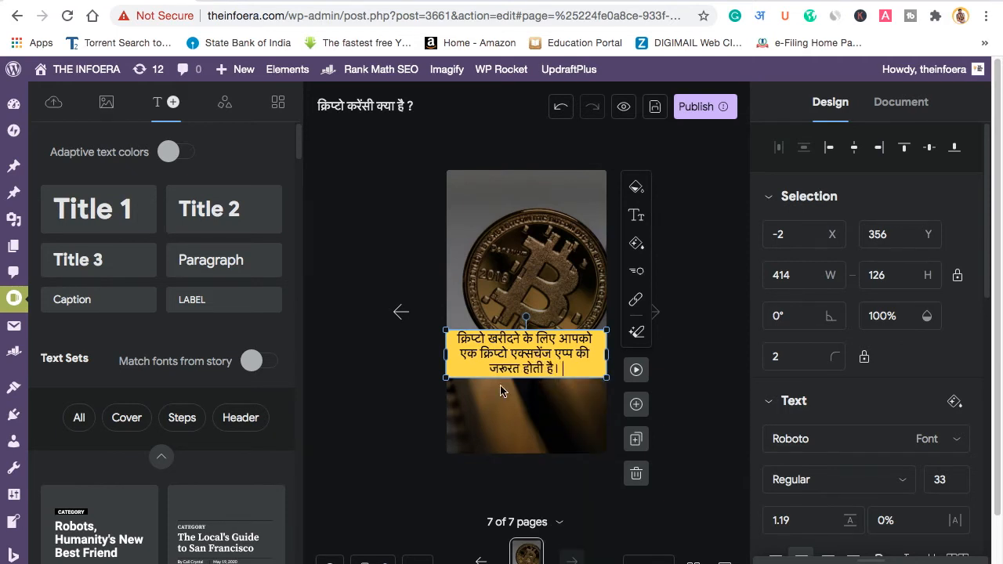
left_click(492, 410)
Step: Duplicate page 7 as page 8 and start its caption with 'इंडिया में बहुत से'
left_click(635, 439)
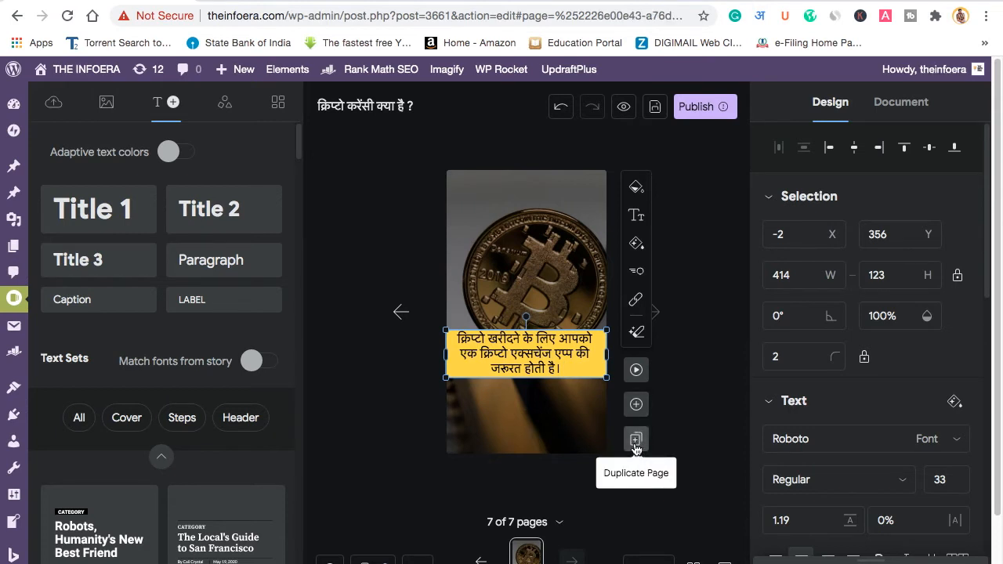
left_click(532, 354)
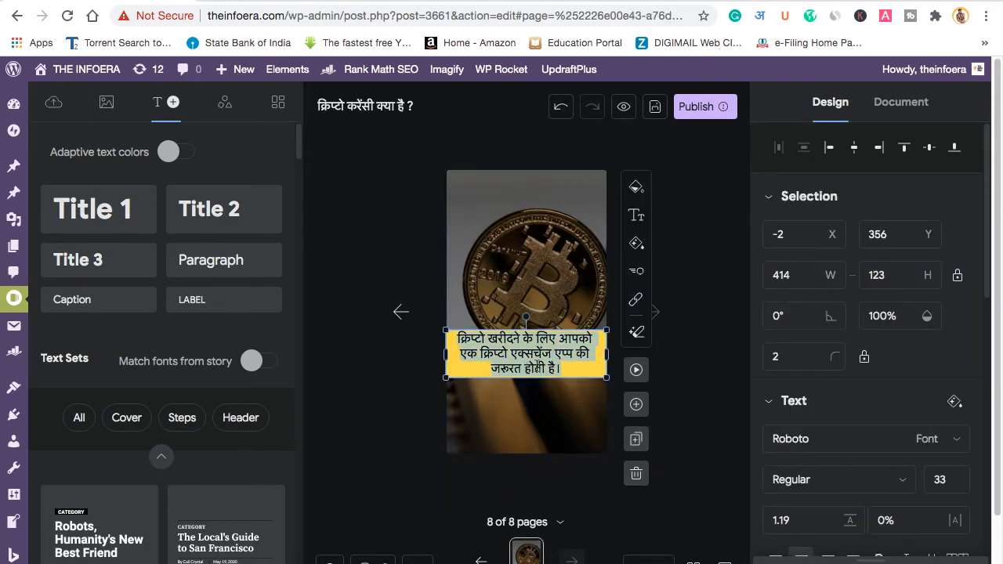
type("इंडिया में ")
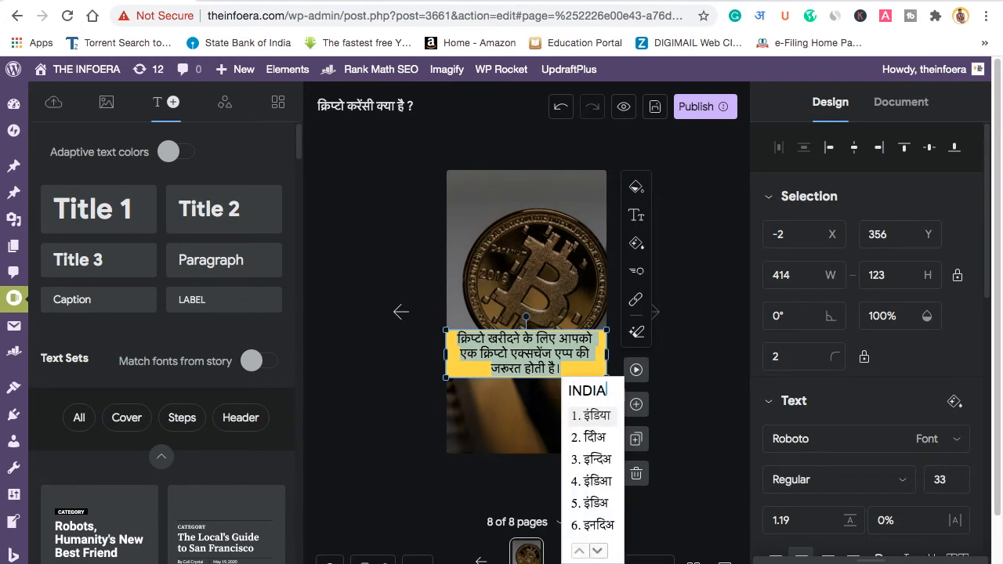
type("B")
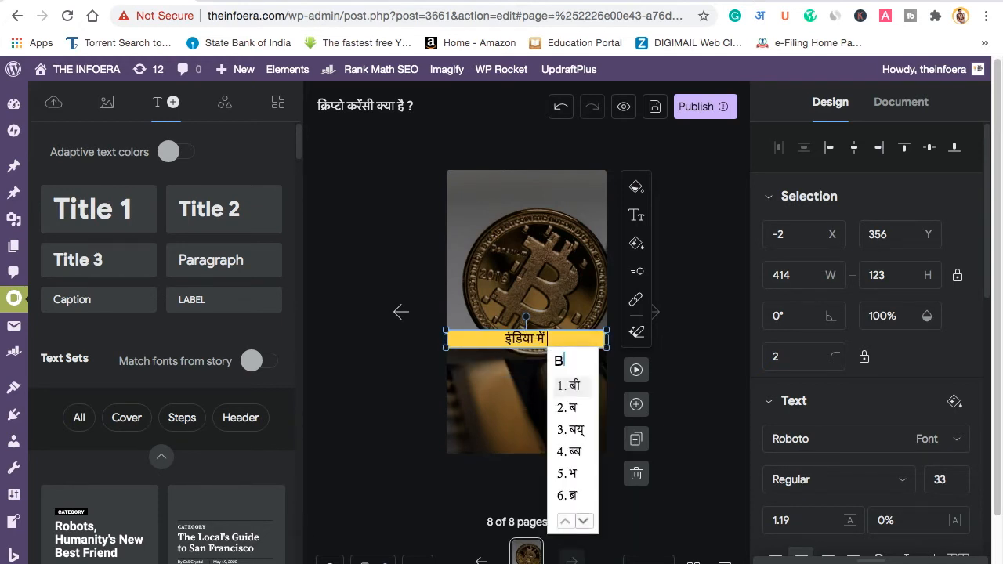
type("AHUT SE")
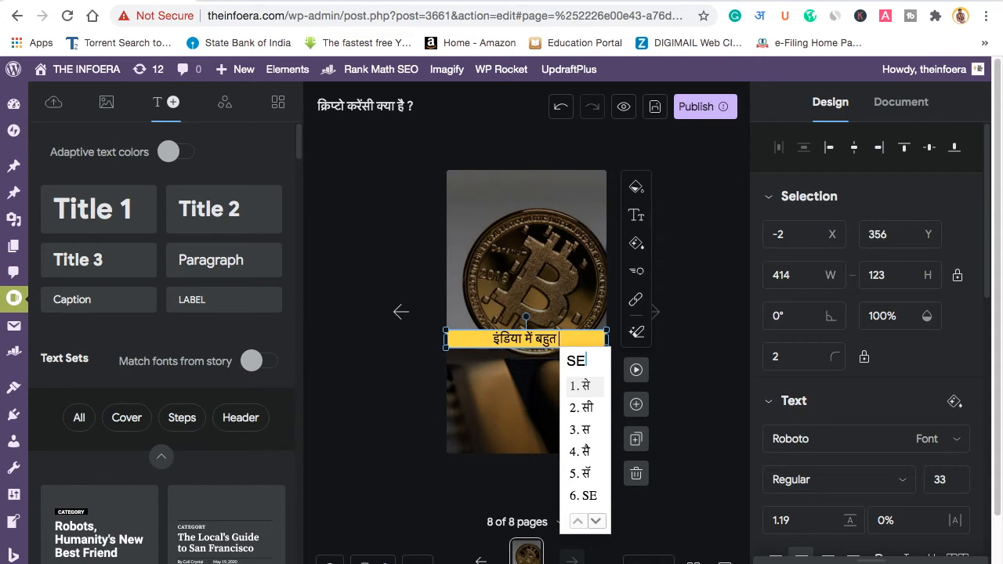
key("BackSpace")
type("A")
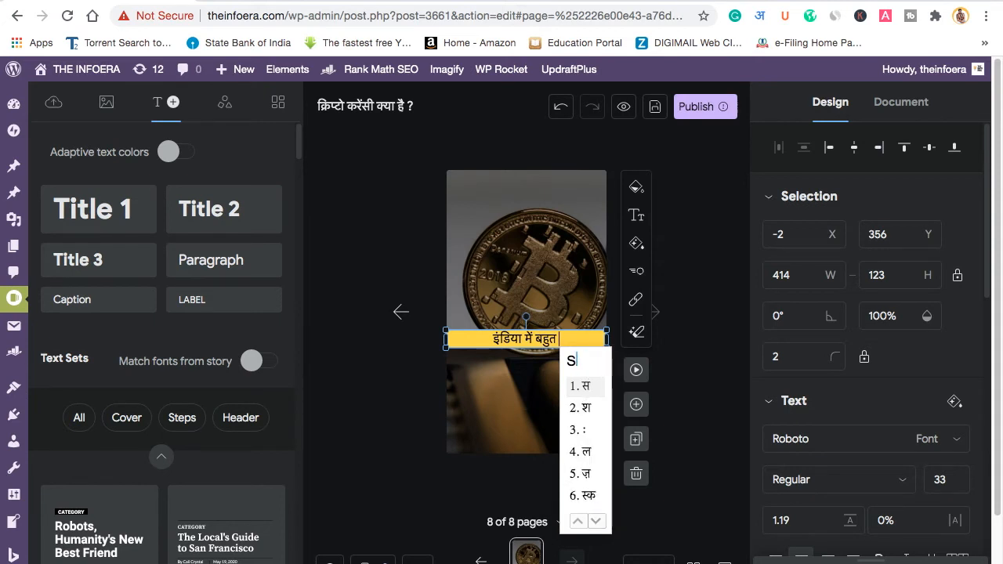
Step: Continue the caption listing exchange apps कॉइन स्विच कुबेर, कॉइन DCX GO and वज़ीर, keeping DCX GO in Latin
type("e ")
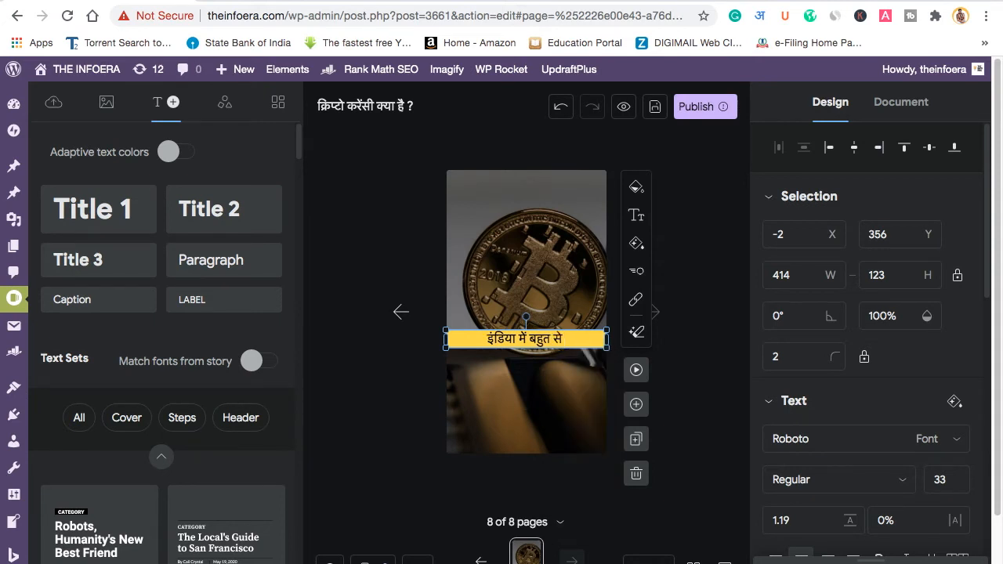
type("CRYPTO")
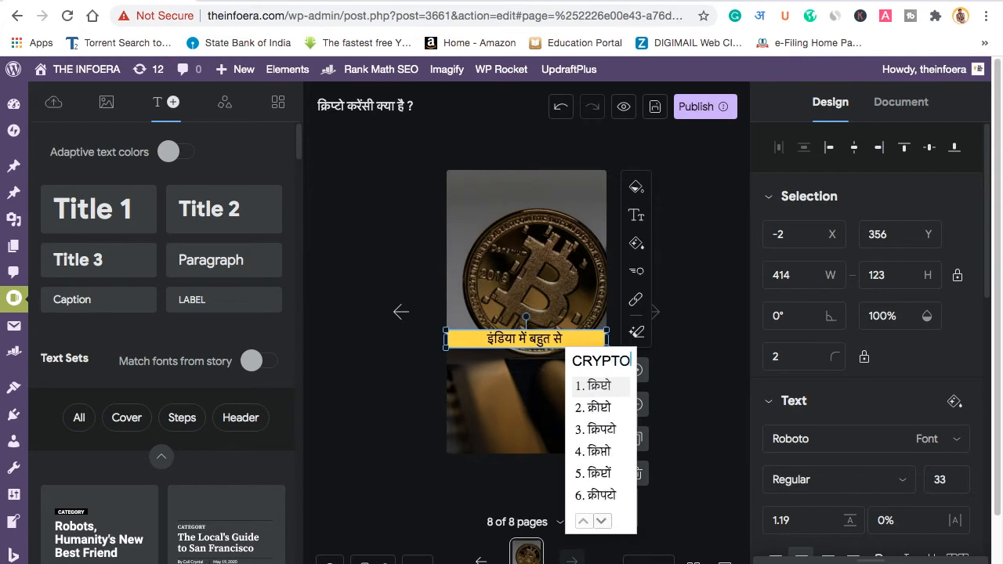
type(" EXCHANGE")
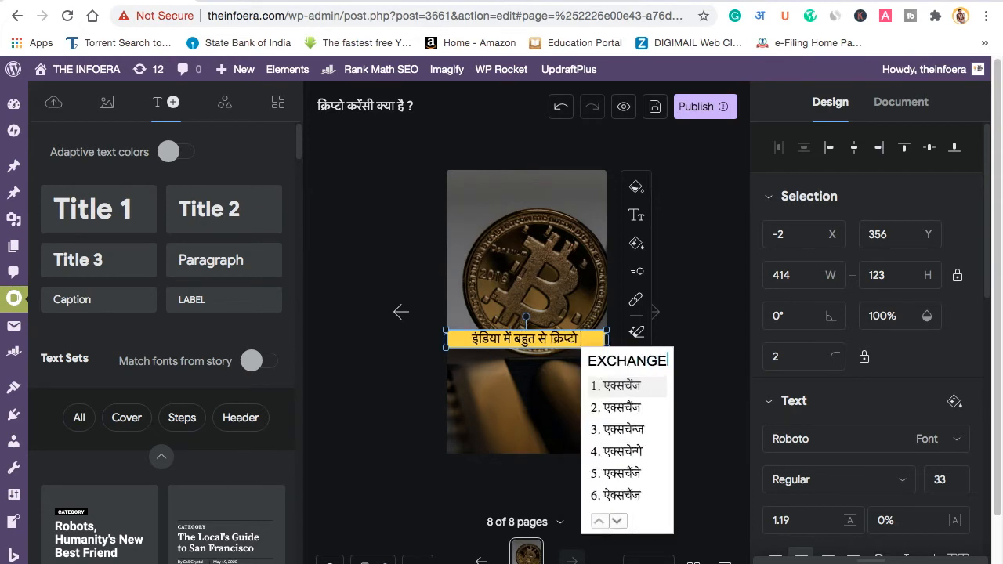
type(" APP")
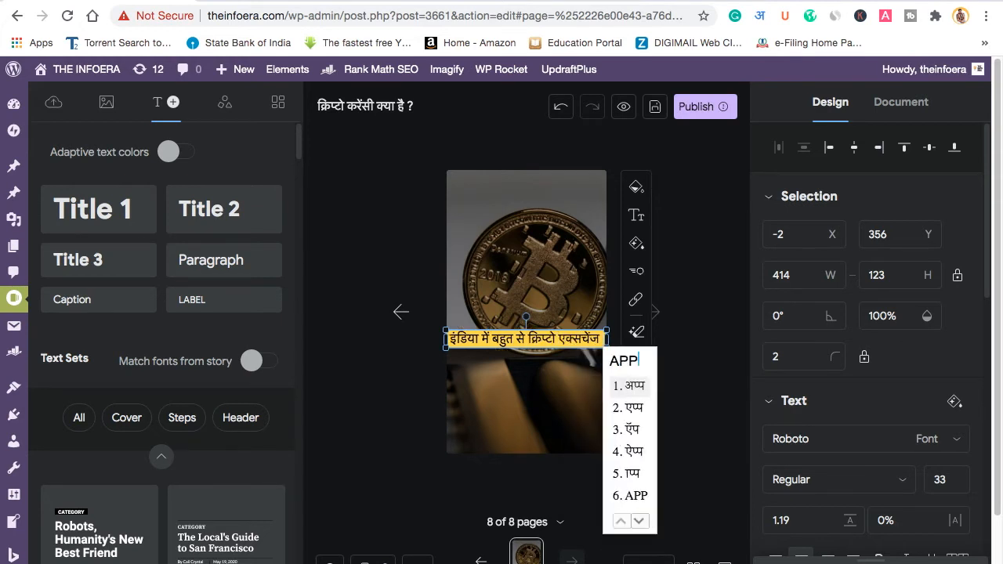
type("2 MOJUD H")
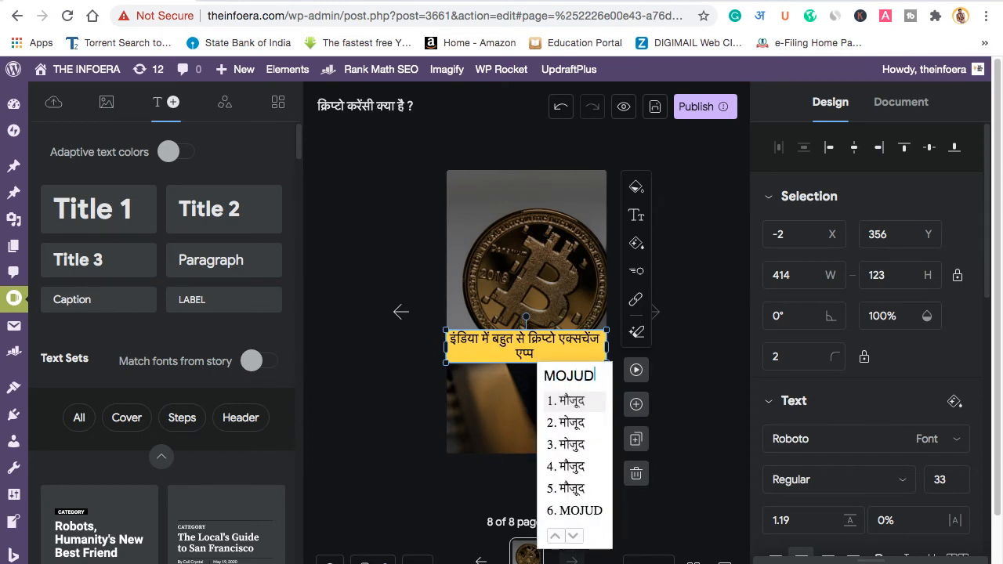
type("AI ")
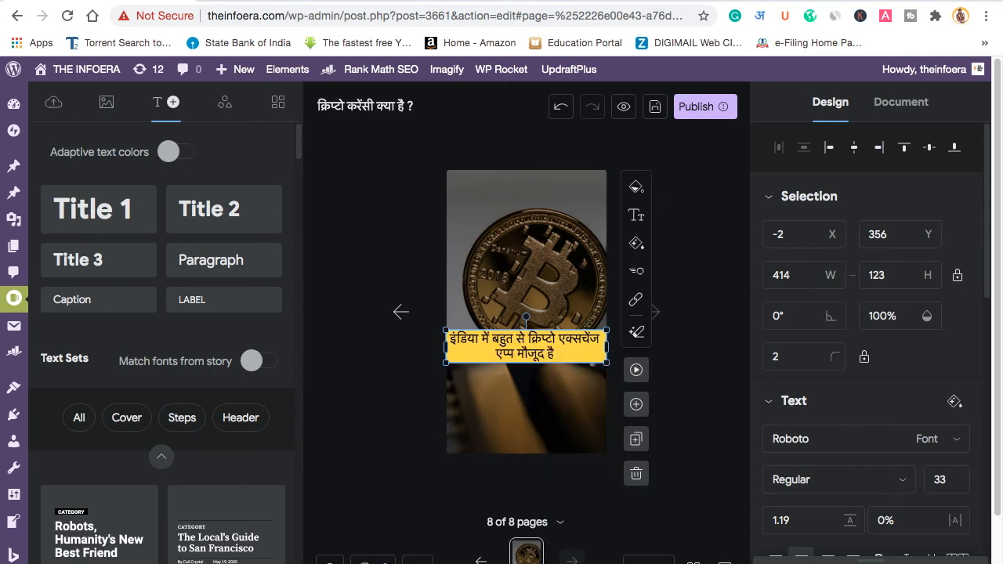
type("JINKE CONI SWIT")
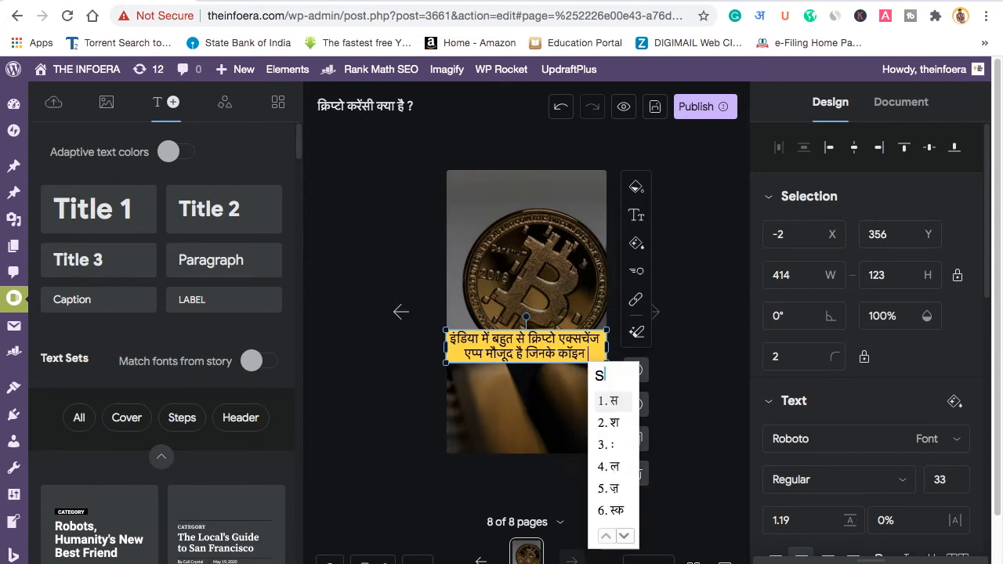
type("CH ")
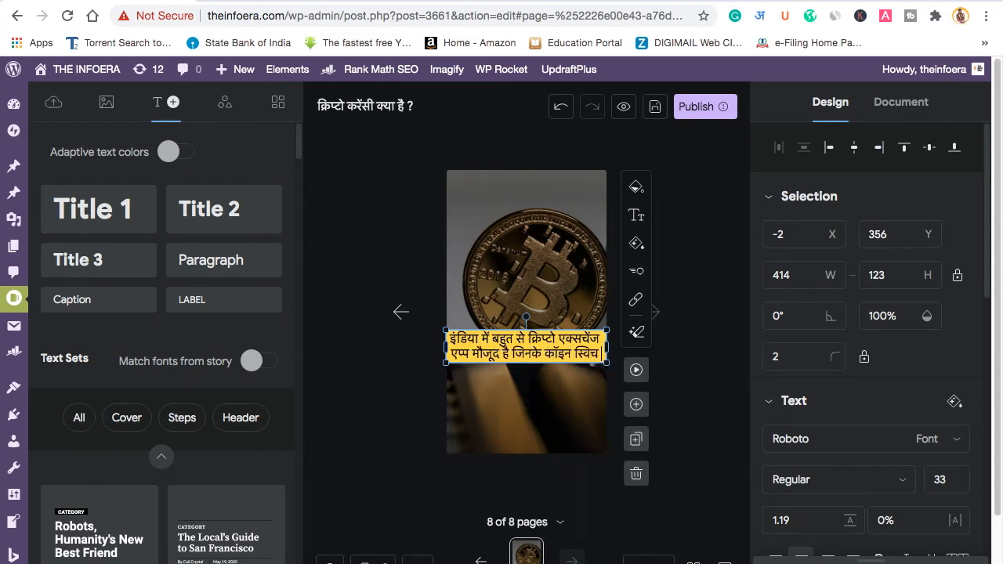
type("KUBER")
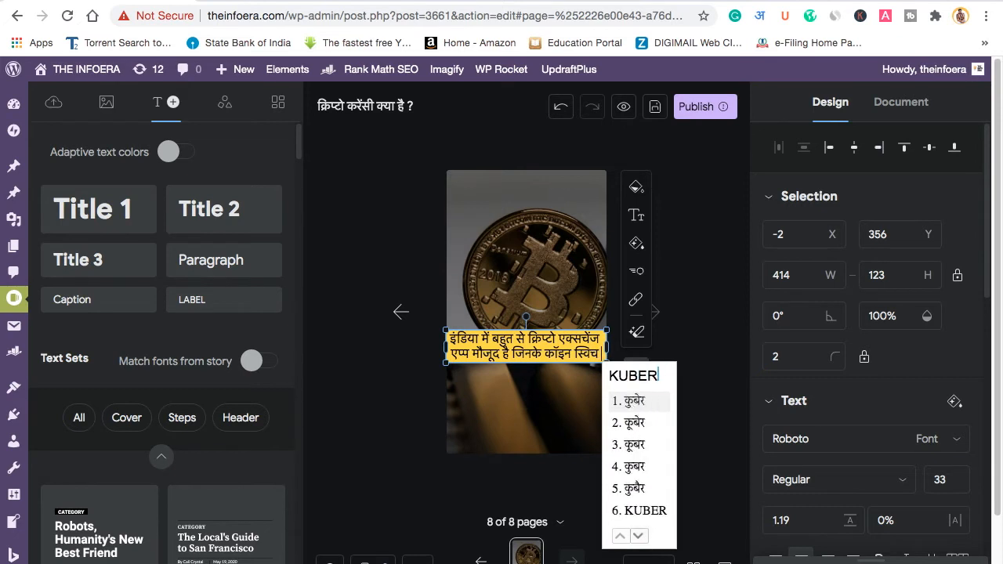
type(" ,COIN")
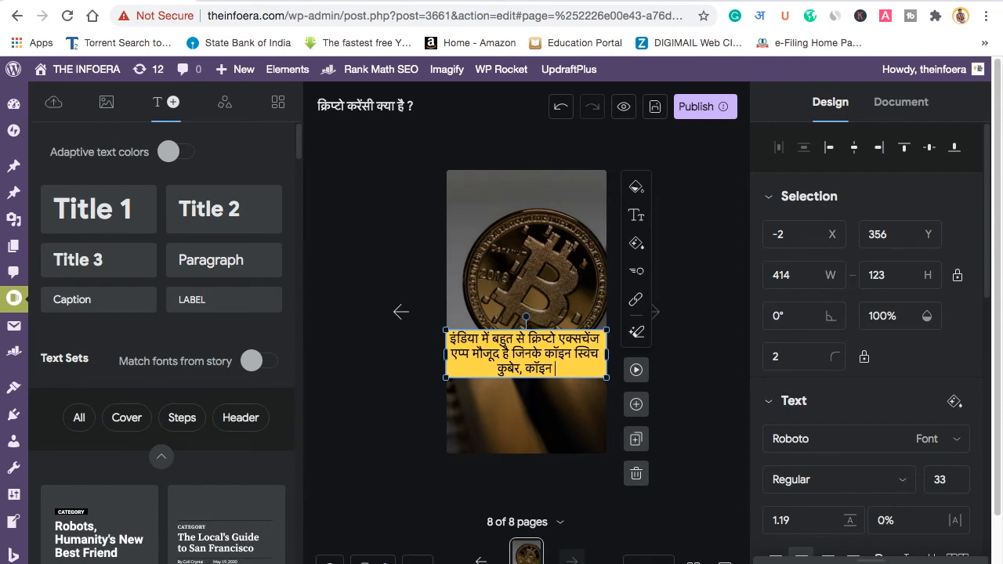
type(" DCX")
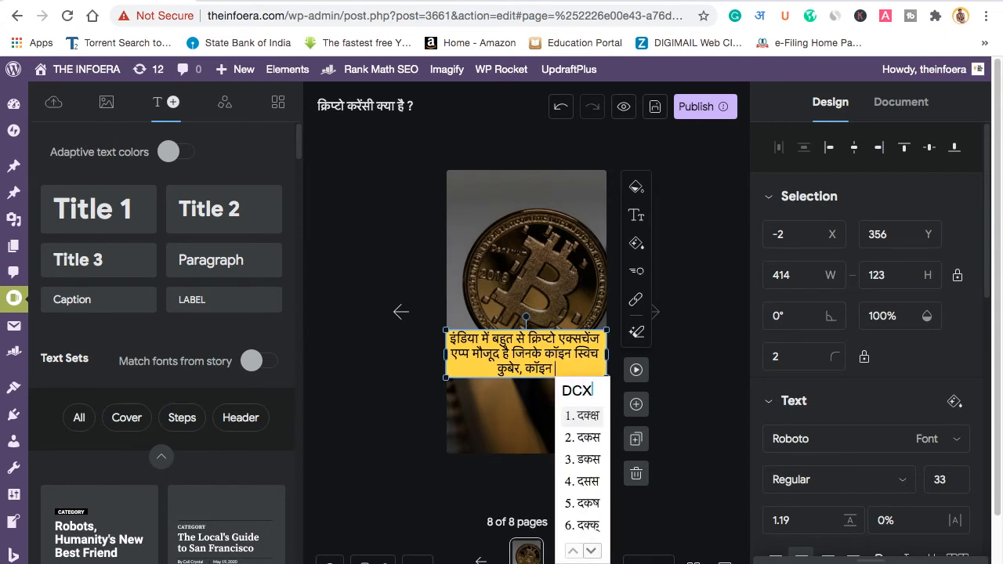
key("Down")
key("Down")
key("Down")
key("Down")
key("Down")
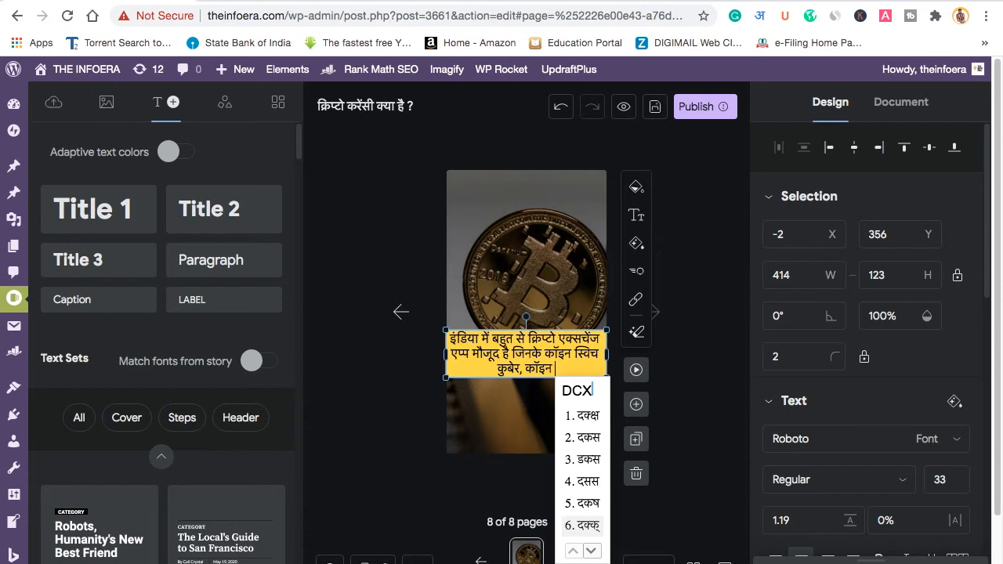
left_click(591, 551)
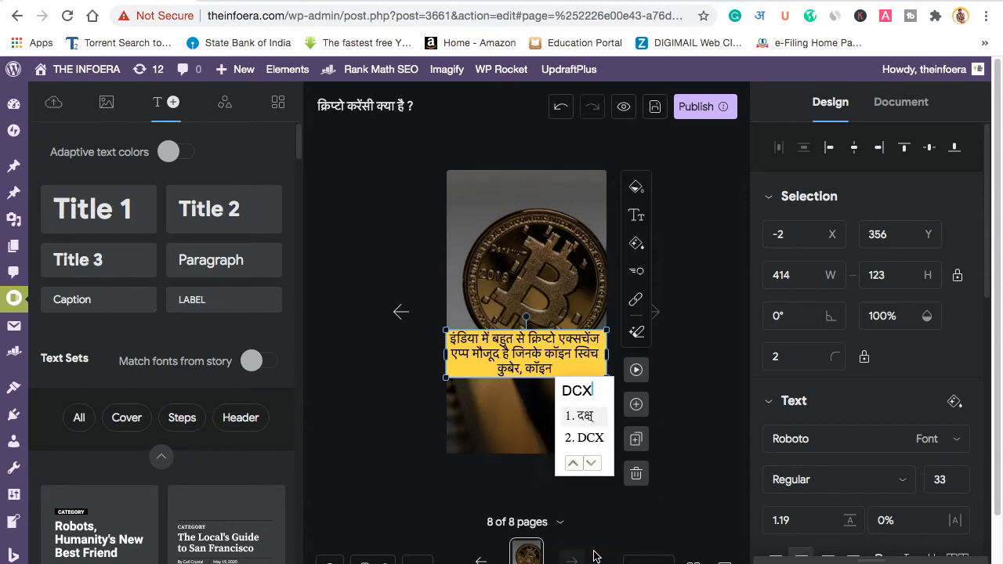
left_click(581, 437)
type("GO")
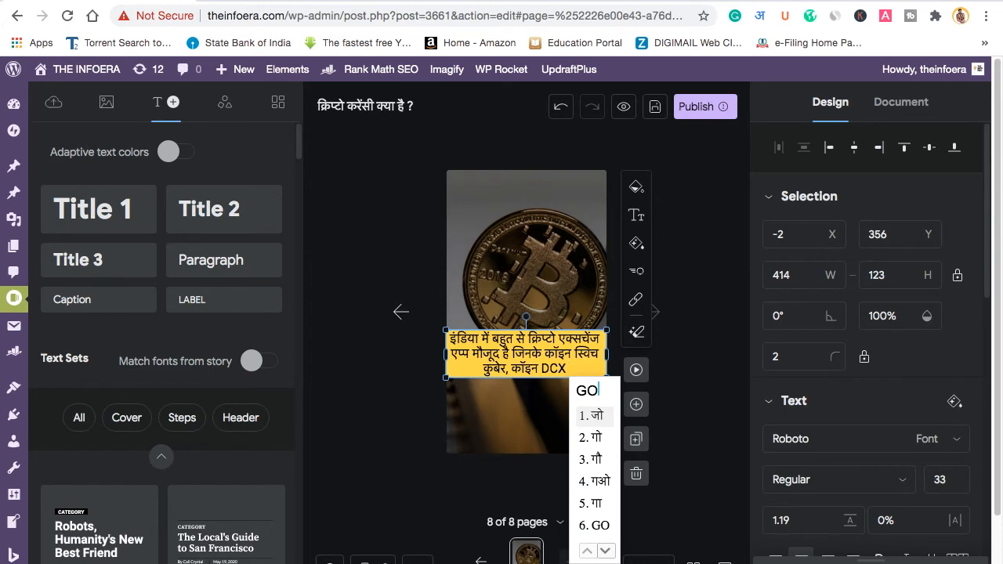
key("Return")
type(",")
type("WAZIR")
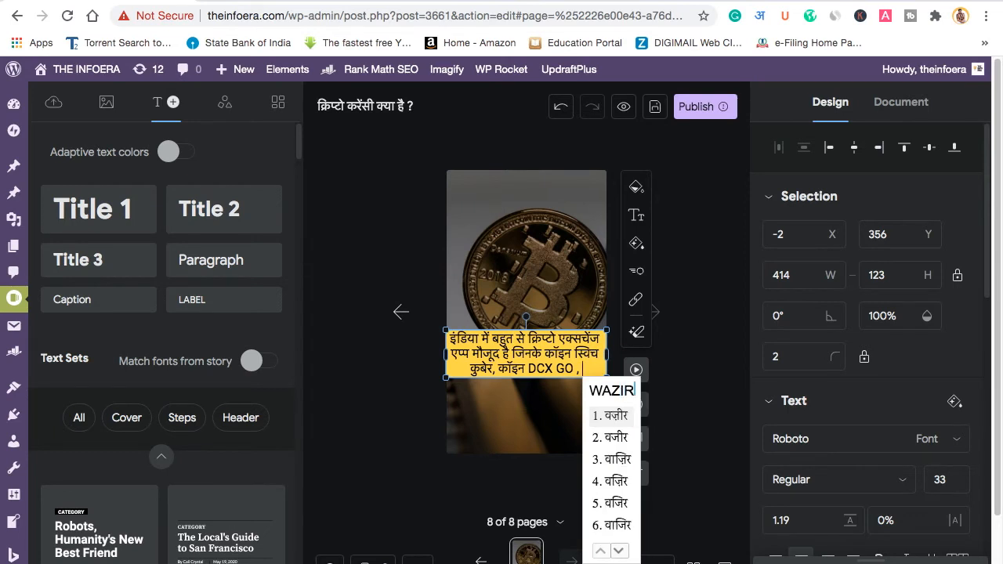
key("Return")
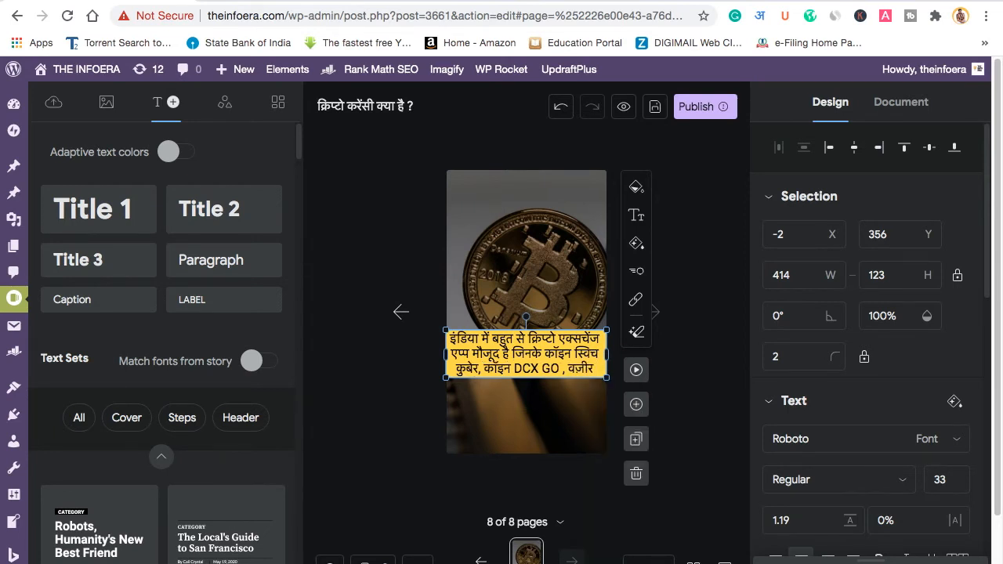
Step: Turn the last exchange name into वज़ीरX with a Latin X and no space
type("X")
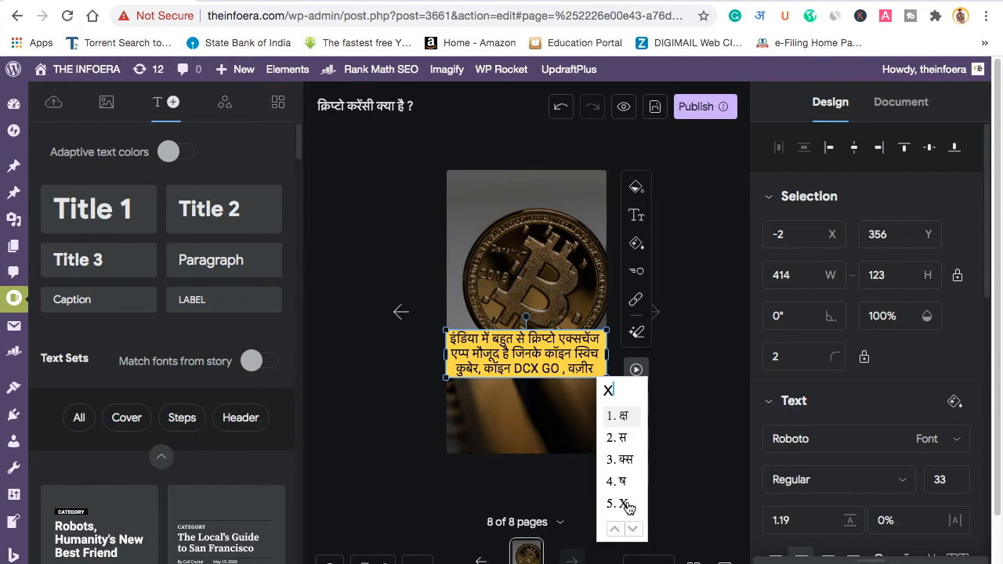
left_click(615, 503)
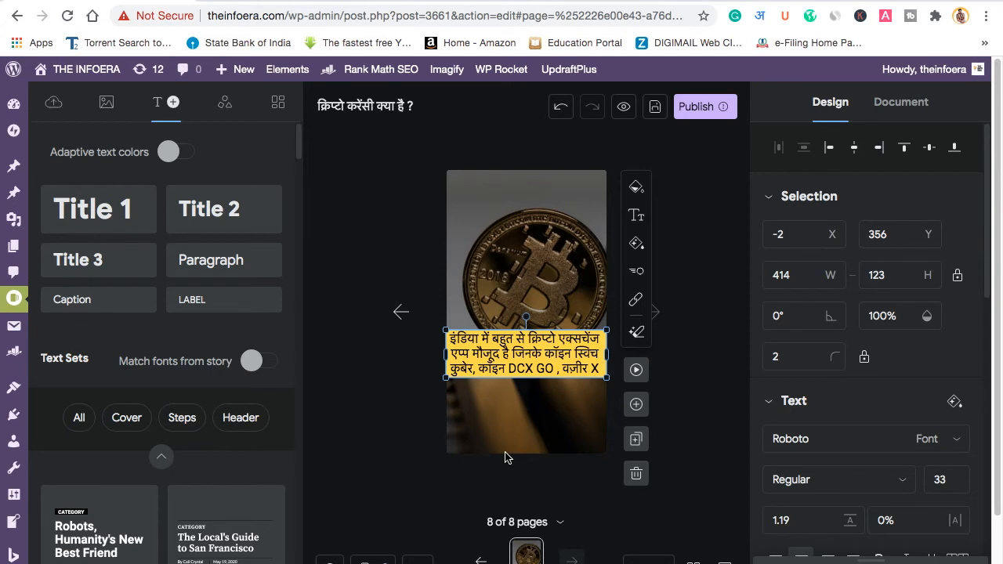
left_click(593, 370)
key("BackSpace")
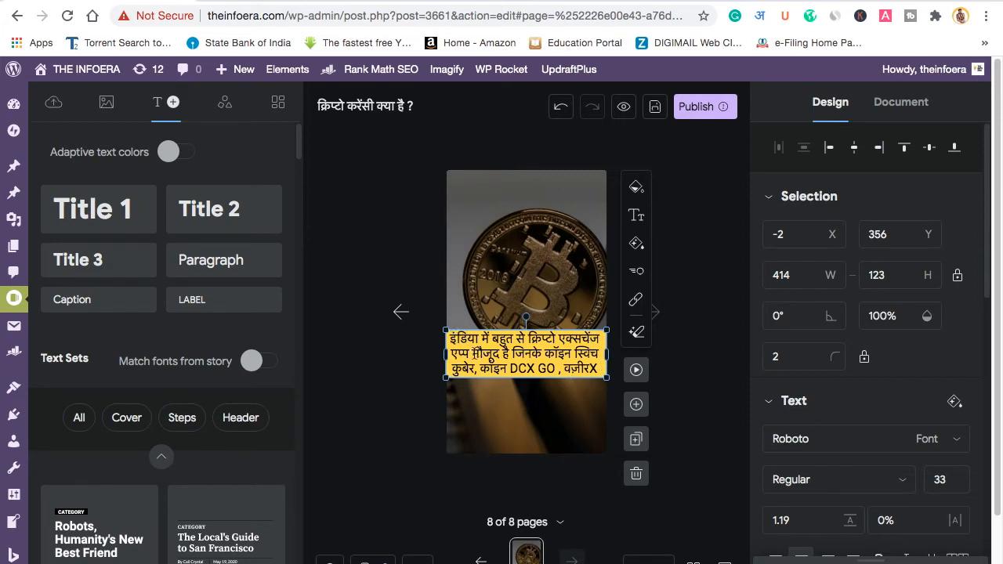
Step: Replace the word जिनके with 'जैसे की' before the exchange names
left_click(540, 354)
key("BackSpace")
key("BackSpace")
key("BackSpace")
key("BackSpace")
key("BackSpace")
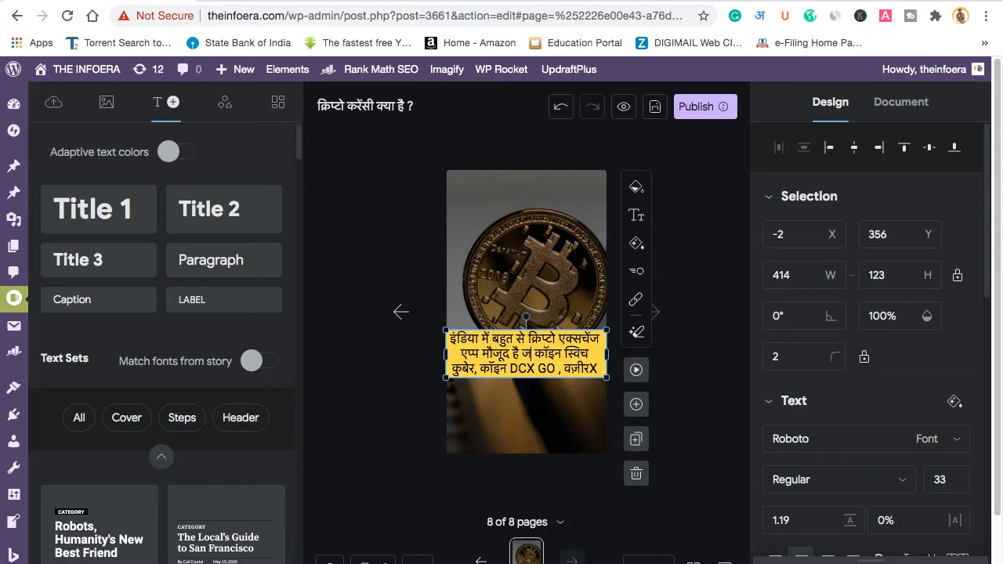
type("jaise ki")
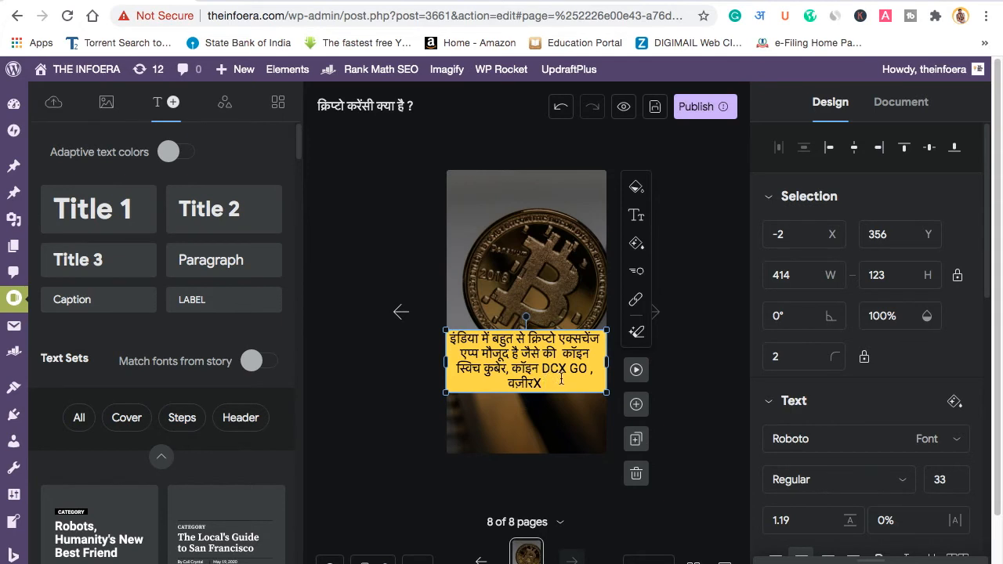
Step: End the caption with 'इत्यादि।'
type("ITYADI")
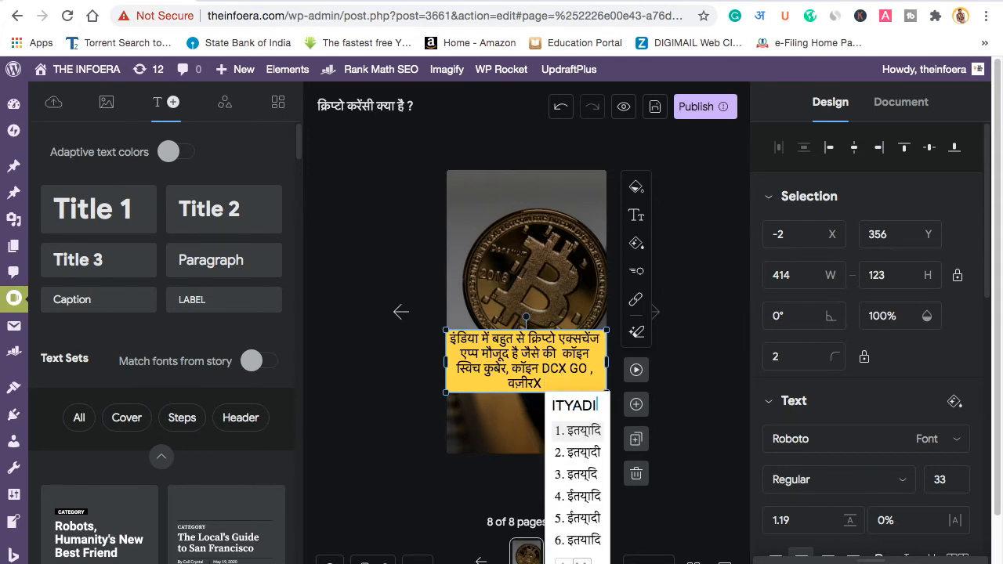
key("space")
type("।")
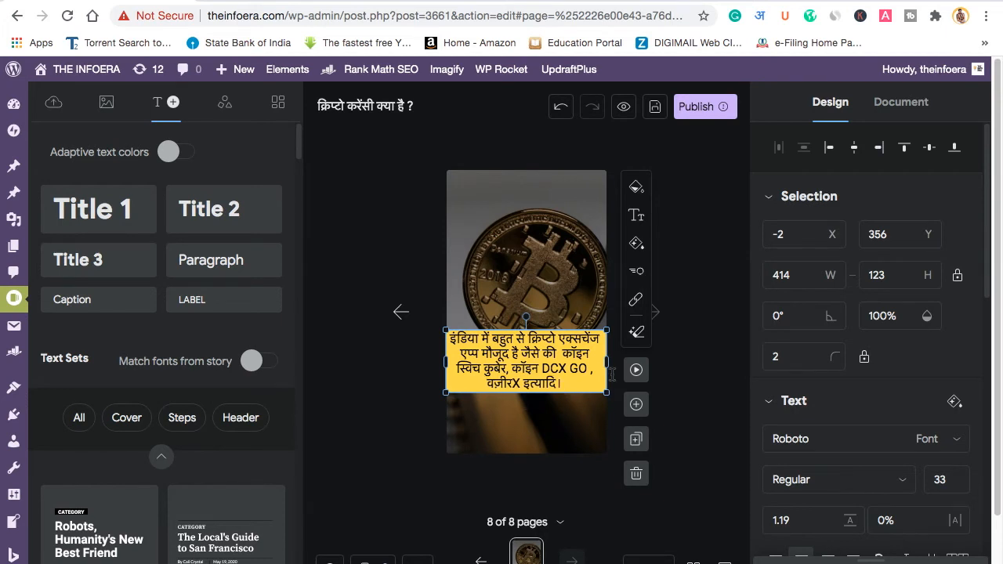
Step: Duplicate the page as page 9 and begin its caption 'इनमे से कॉइन स्विच कुबेर एक अच्छा क्रिप्टो एक्सचेंज'
left_click(635, 439)
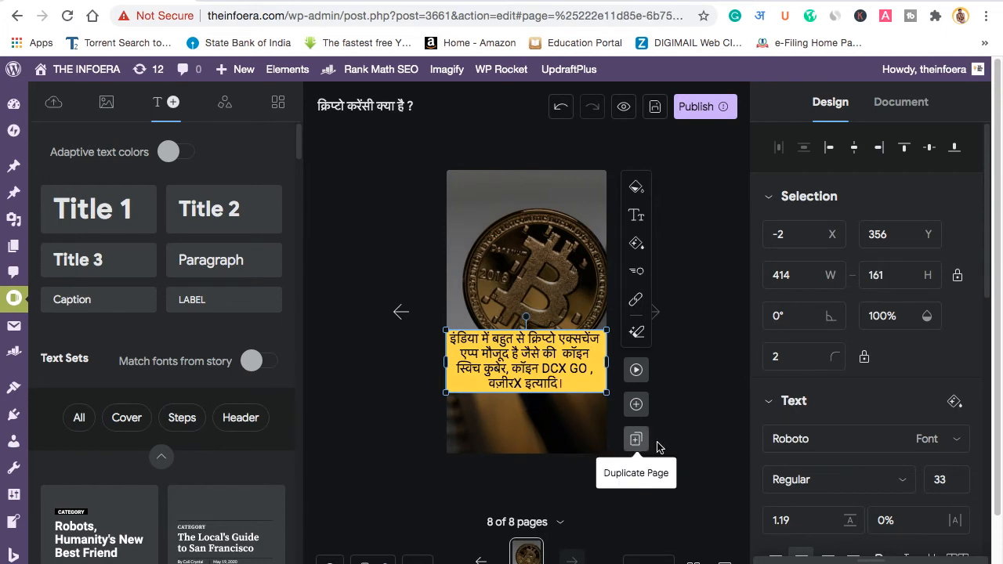
double_click(509, 371)
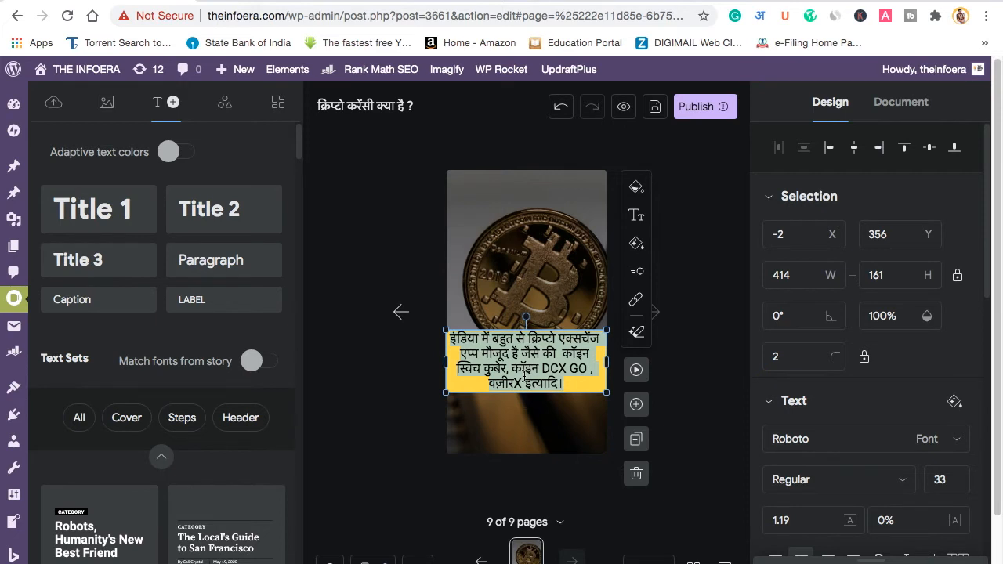
type("inme se ")
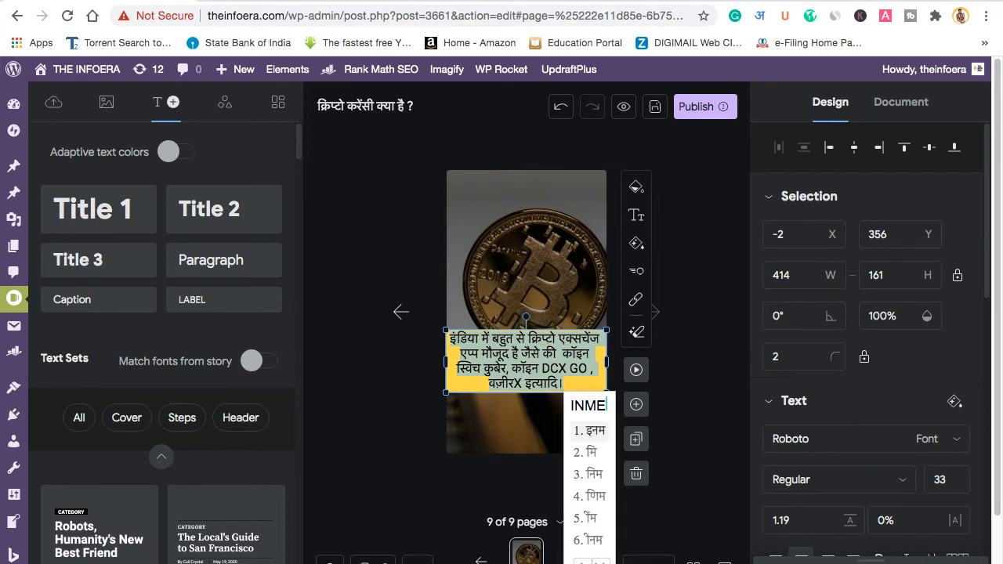
type("coin swit")
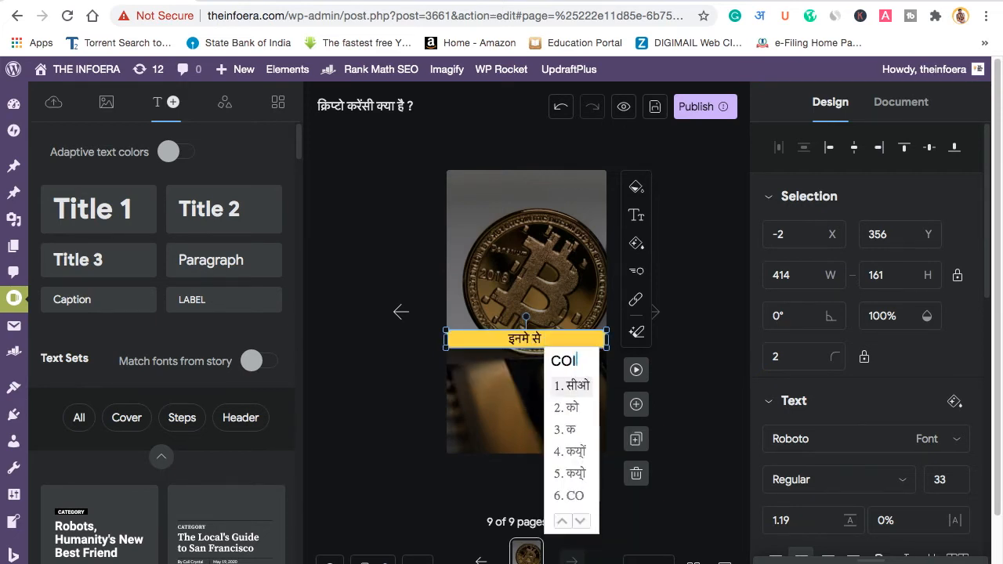
type("ch")
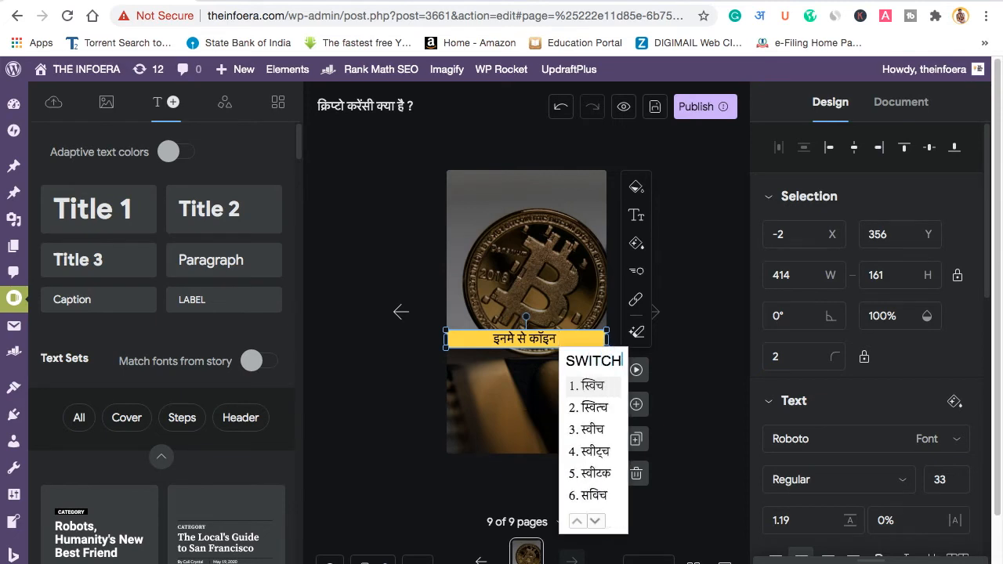
key("Return")
type("kuber ")
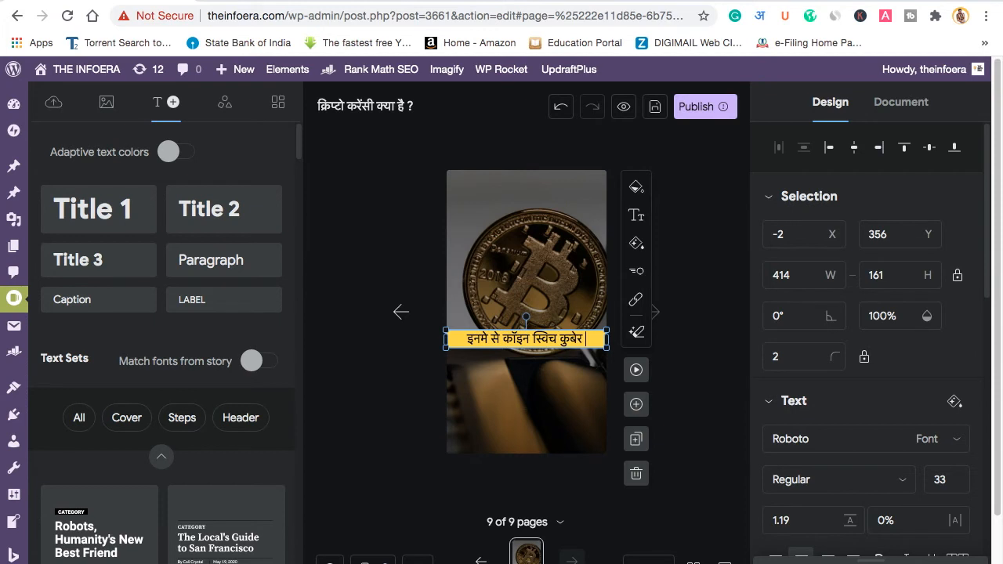
type("ek acha")
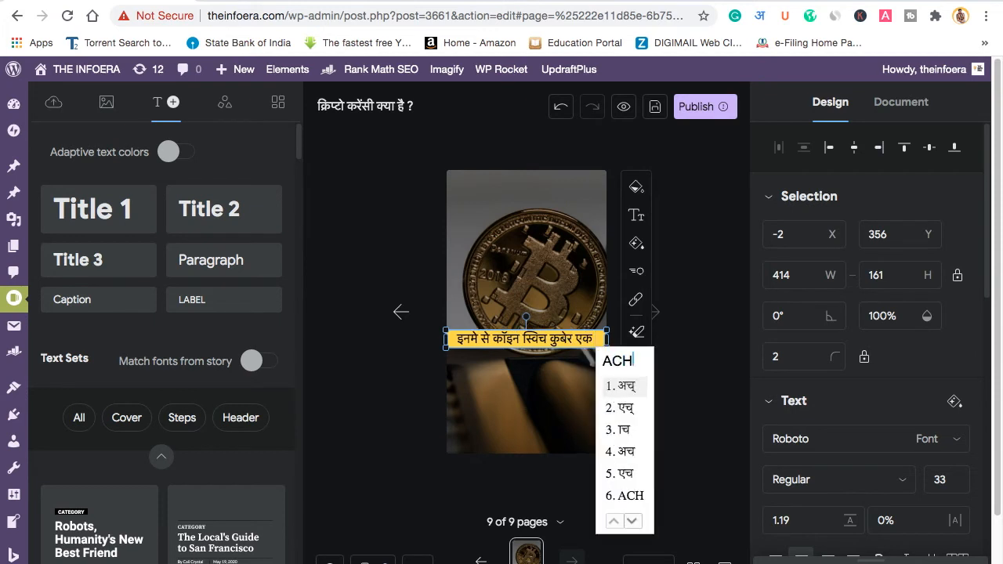
type("2")
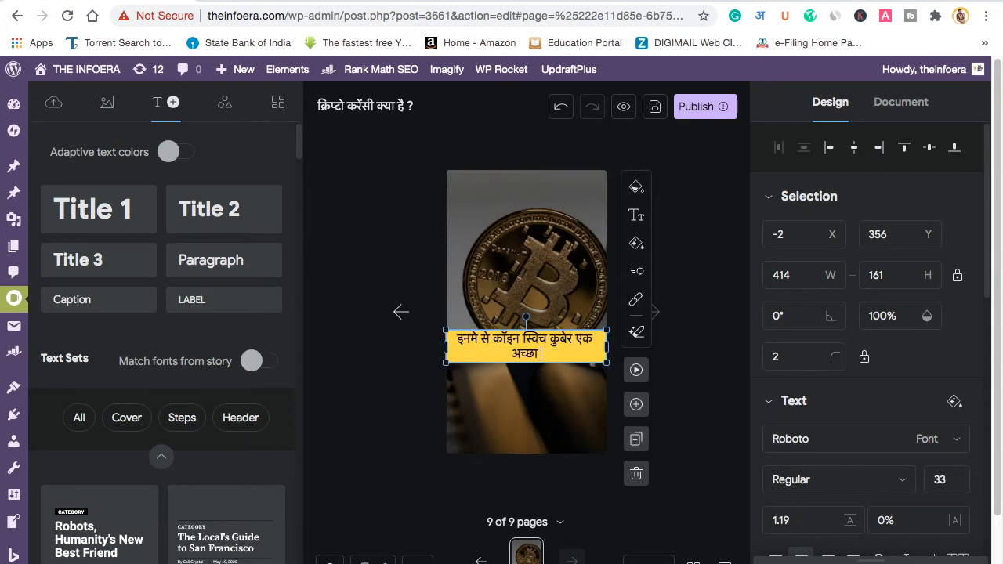
type("cry")
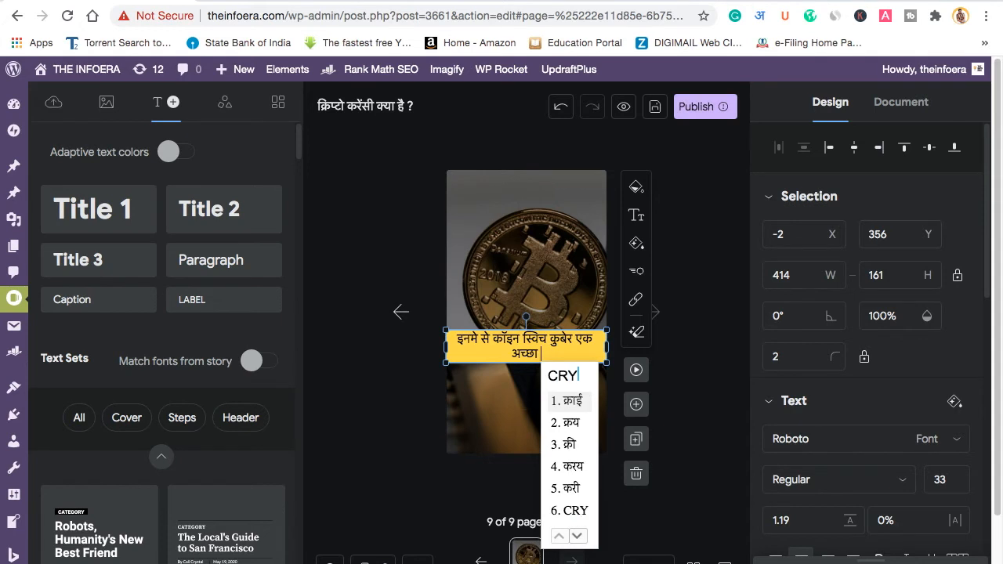
type("pto")
key("space")
type("exh")
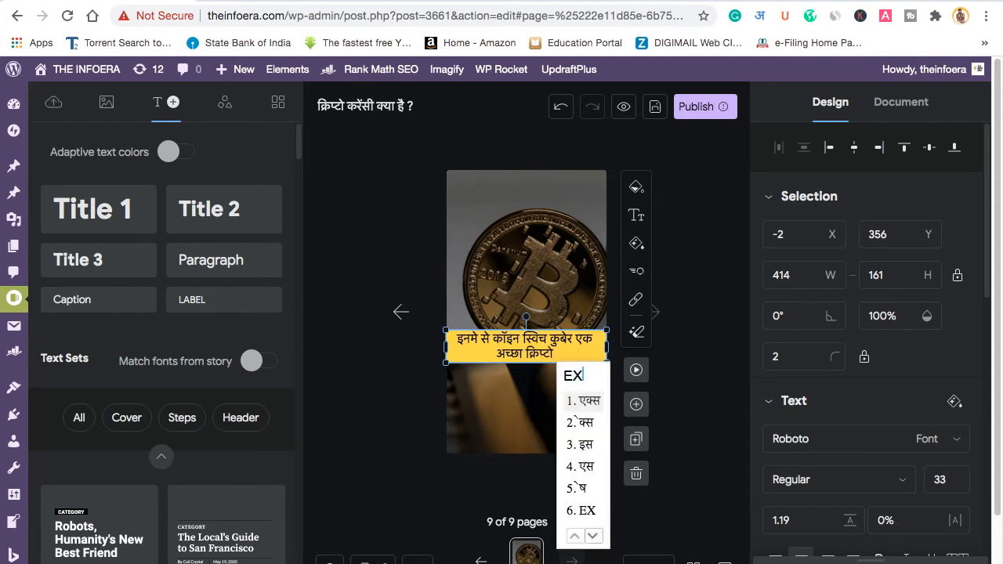
key("BackSpace")
type("change")
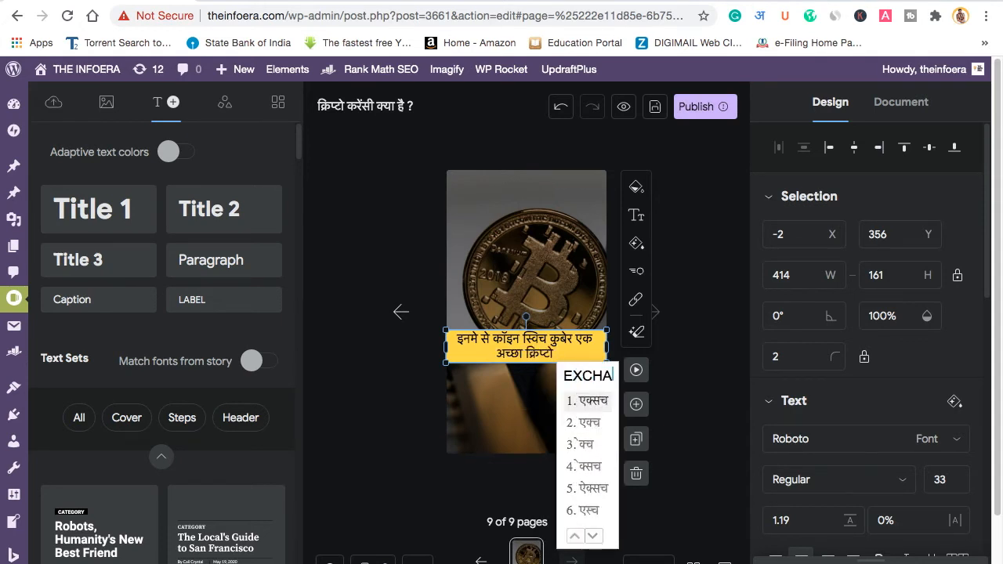
key("space")
Step: Continue the caption with 'माना जाता है जहा आप', fixing two mistyped words
type("man")
key("space")
key("BackSpace")
key("BackSpace")
key("BackSpace")
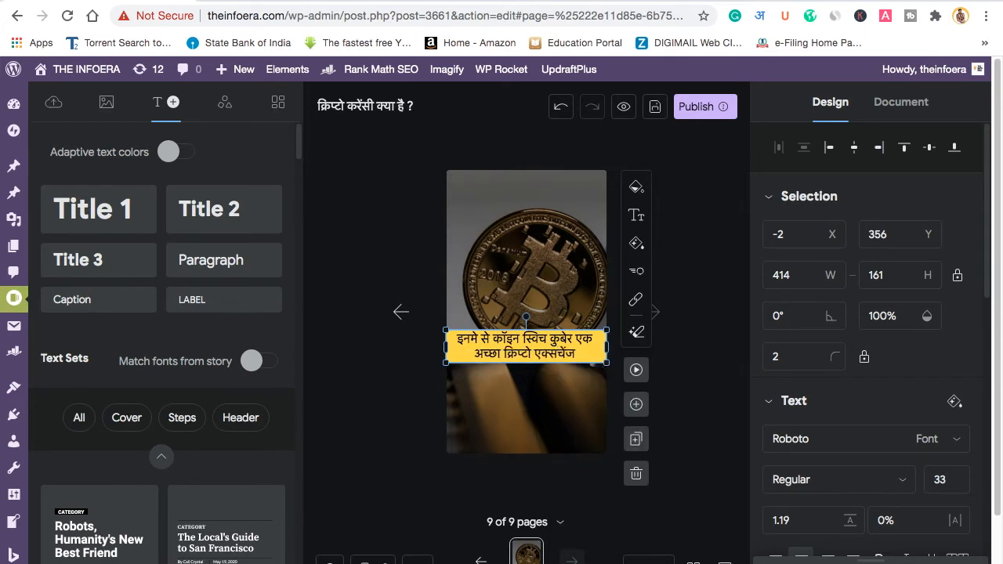
type("mana2jata")
key("space")
type("hai")
key("space")
type("jaha")
key("space")
type("apko")
key("space")
key("BackSpace")
key("BackSpace")
key("BackSpace")
key("BackSpace")
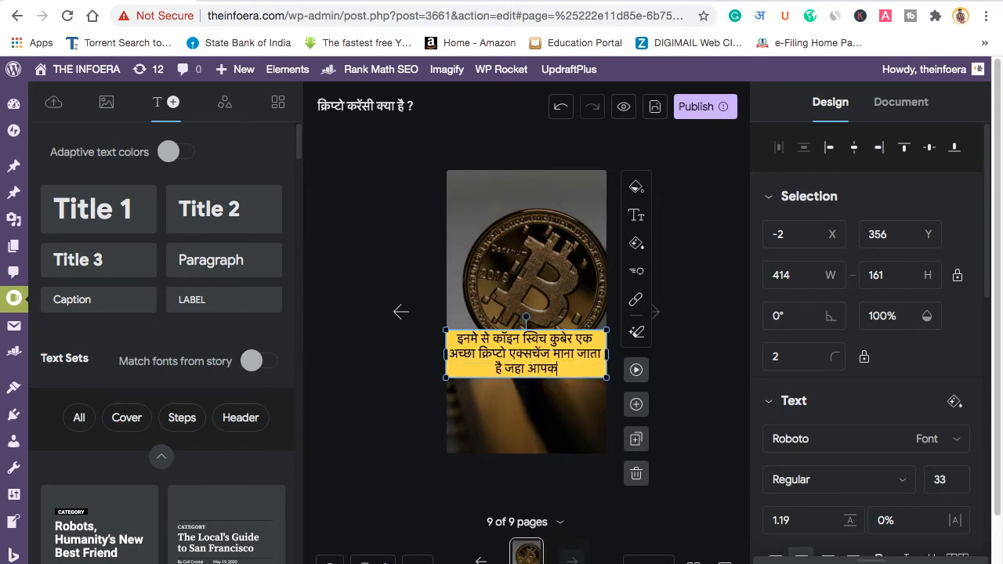
type("aap")
key("space")
Step: Add that you can buy crypto for just 100 rupees, ending 'खरीद सकते है.'
type("100")
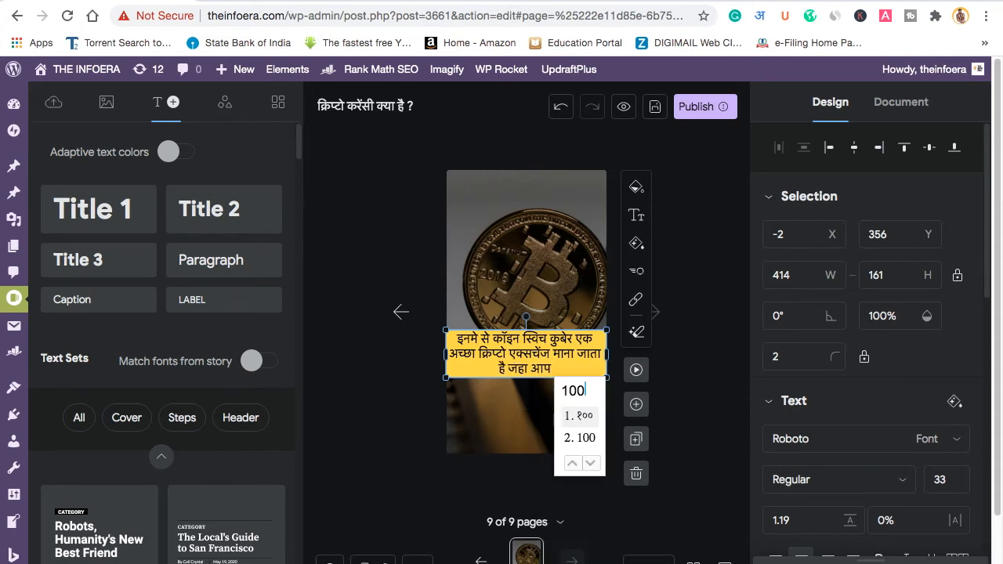
key("Return")
type("rup")
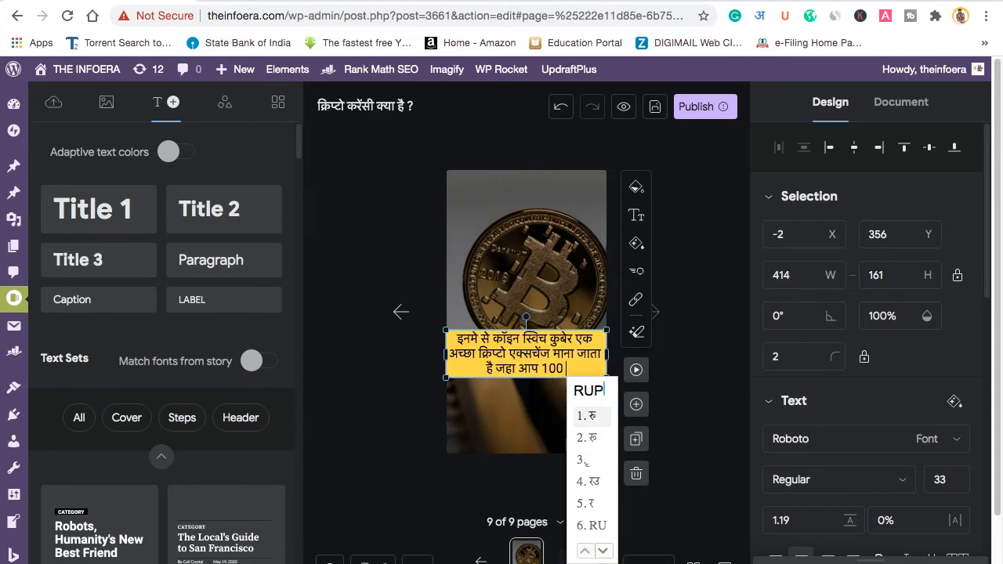
type("ee")
key("space")
key("BackSpace")
key("BackSpace")
key("BackSpace")
key("BackSpace")
key("BackSpace")
key("BackSpace")
key("BackSpace")
key("BackSpace")
key("BackSpace")
key("BackSpace")
key("BackSpace")
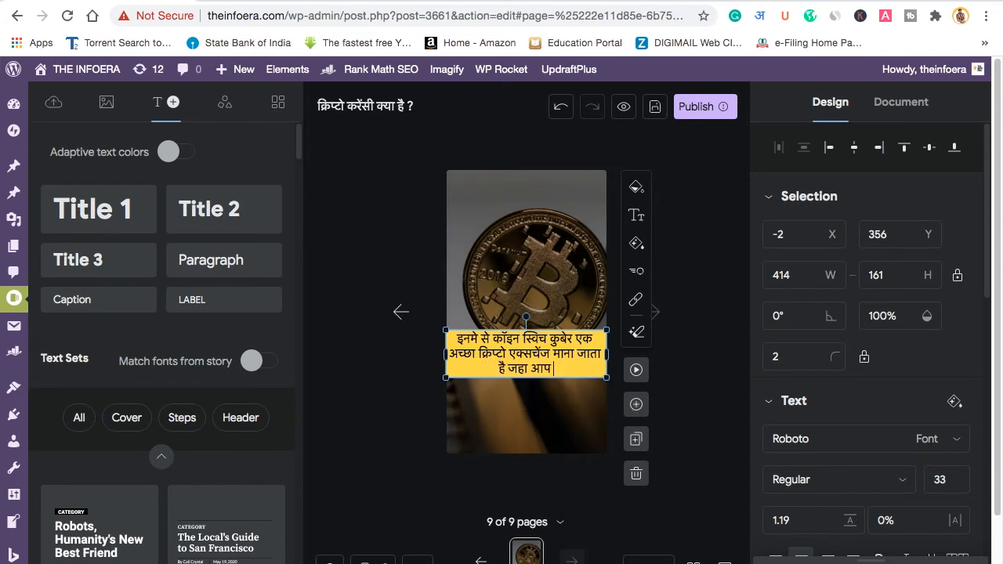
type("matr")
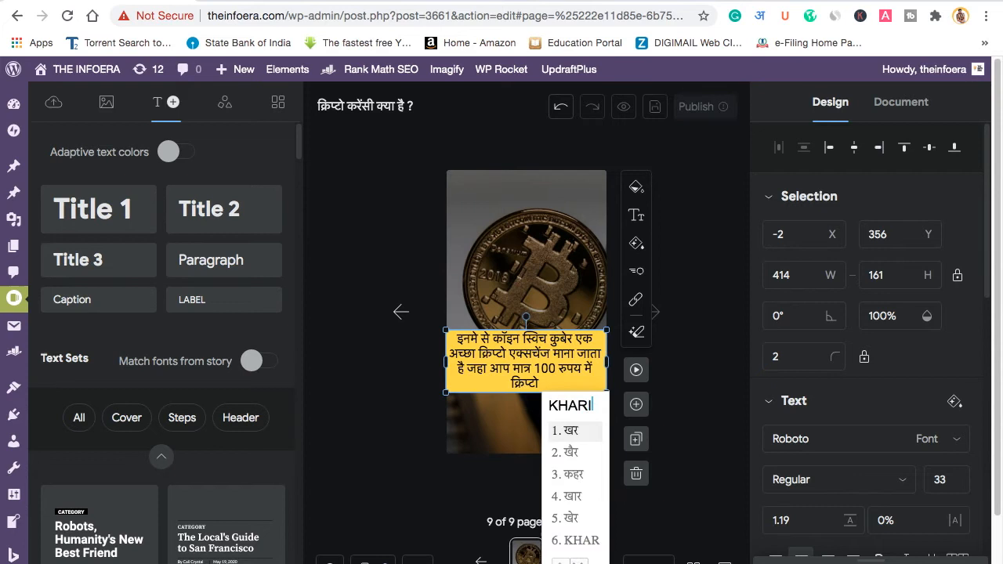
type("d")
key("space")
type("sakte")
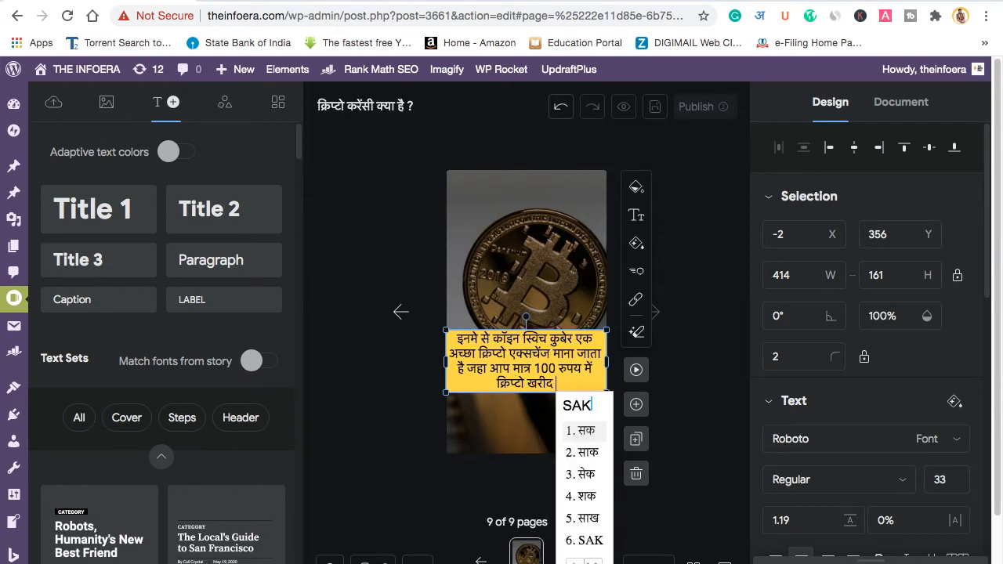
key("space")
type("hai.")
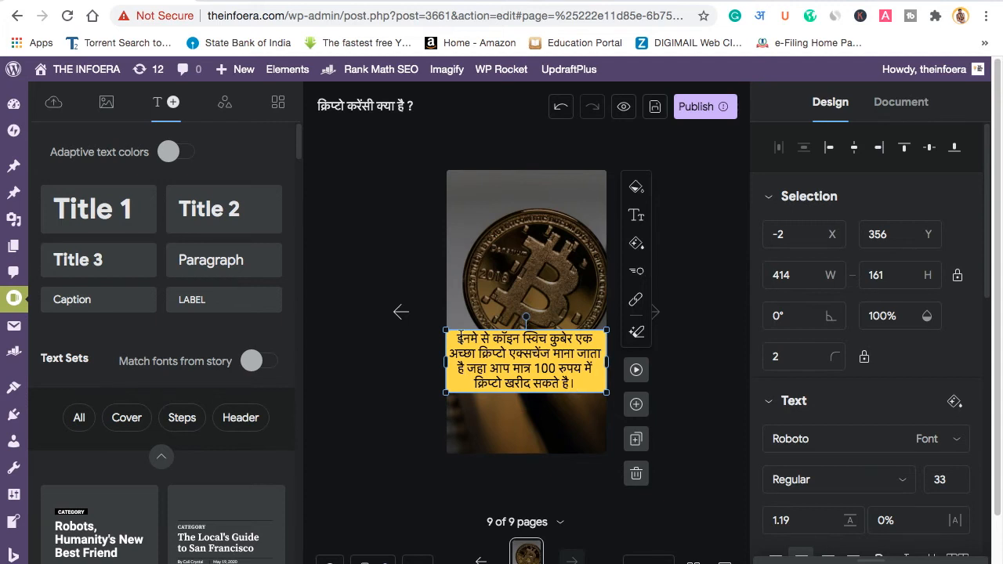
Step: Replace the misspelled रुपय with the correct रुपए spelling
left_click(579, 369)
key("BackSpace")
key("BackSpace")
key("BackSpace")
key("BackSpace")
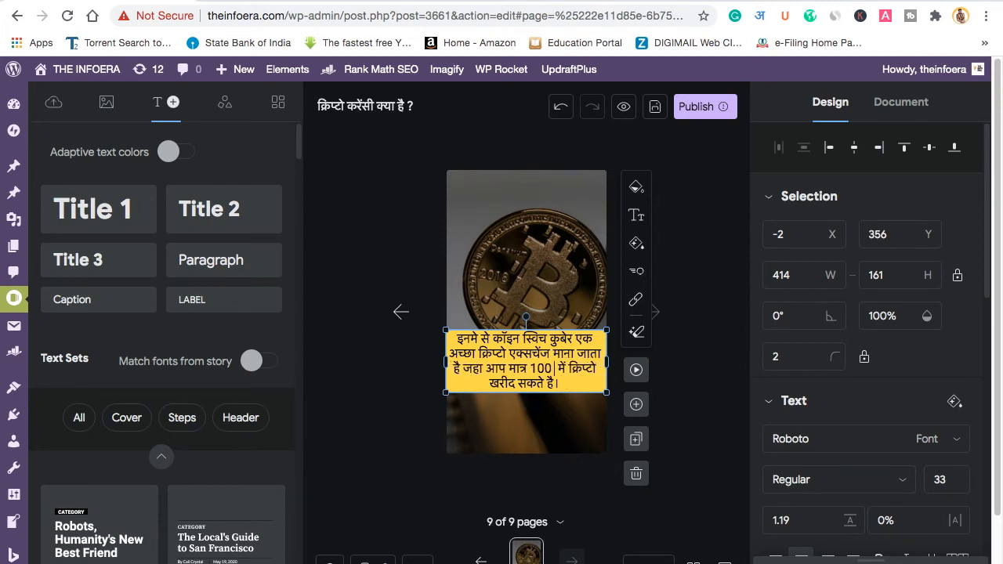
type("RUPEE")
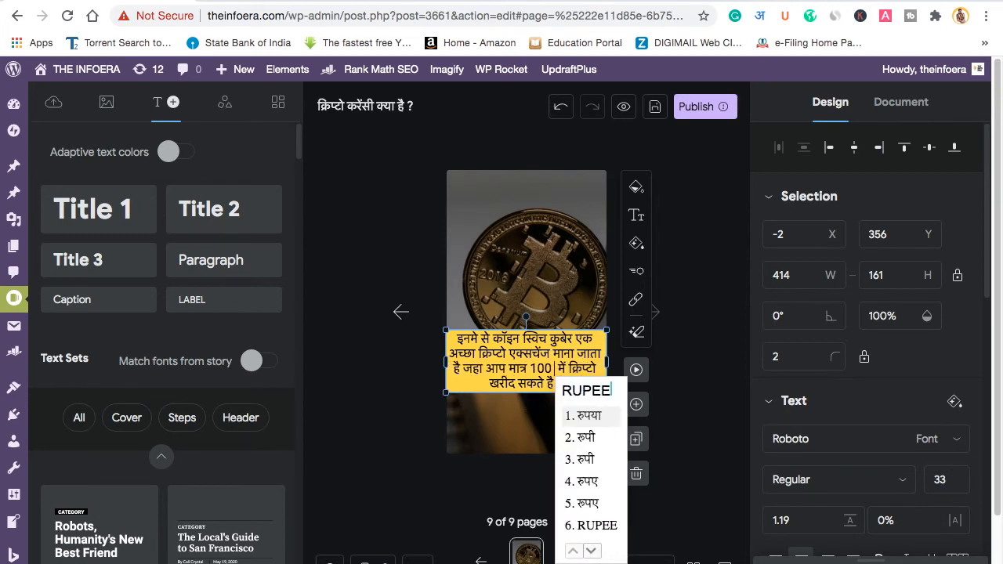
type("4")
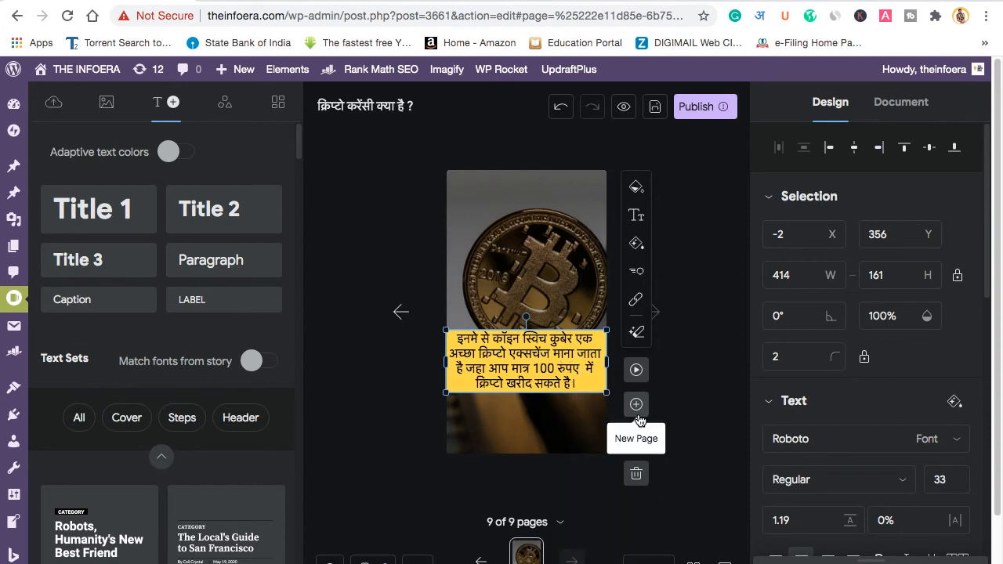
Step: Duplicate as page 10 and caption it: install via the link to get 50 रुपए of free bitcoin
left_click(635, 439)
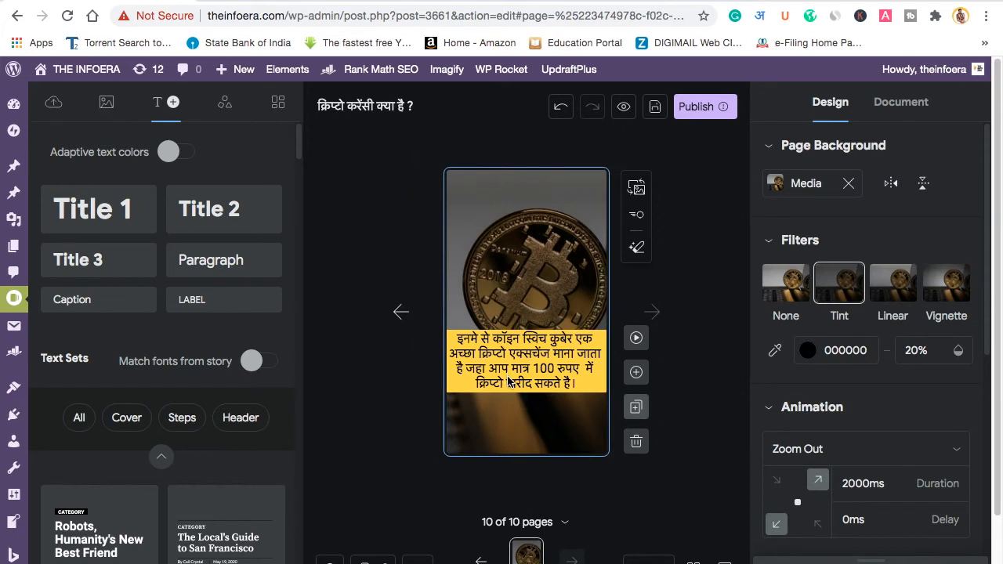
left_click(561, 389)
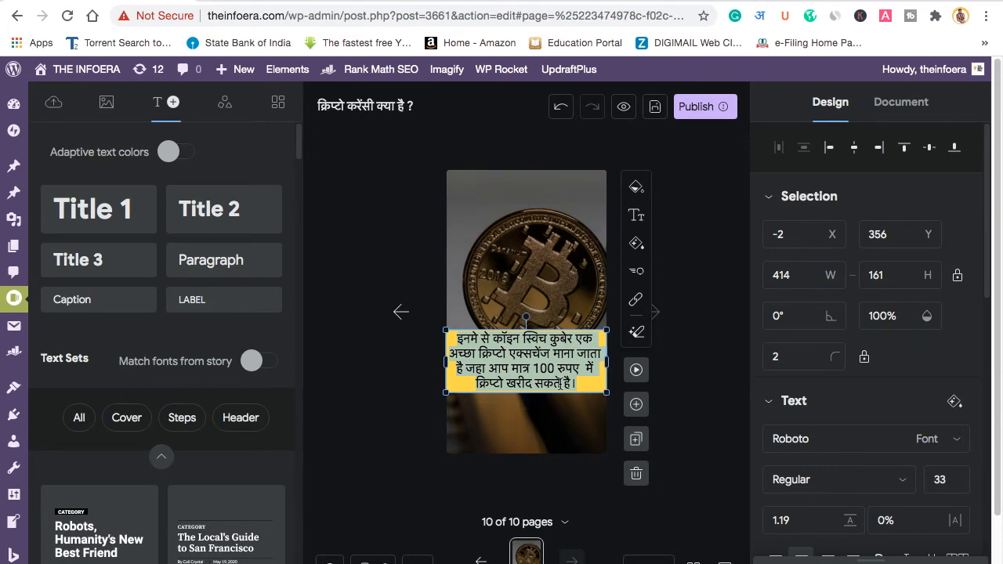
type("AGAR AAP")
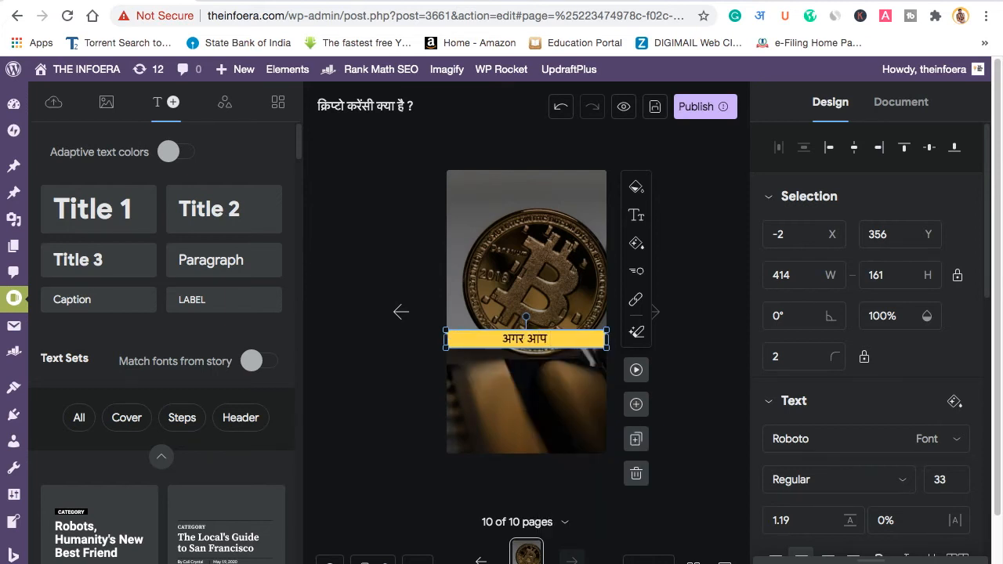
type("ARE ")
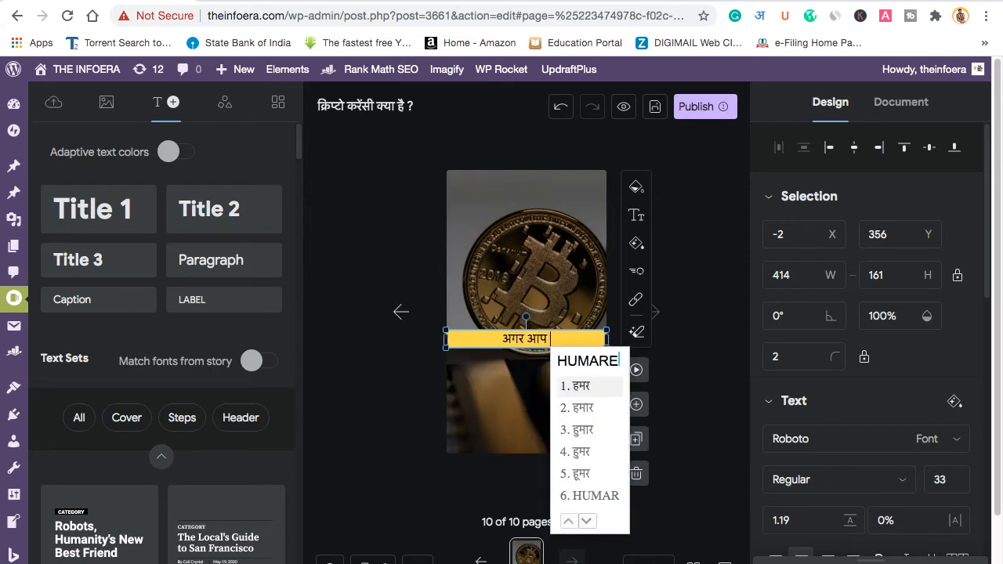
type("DIYE ")
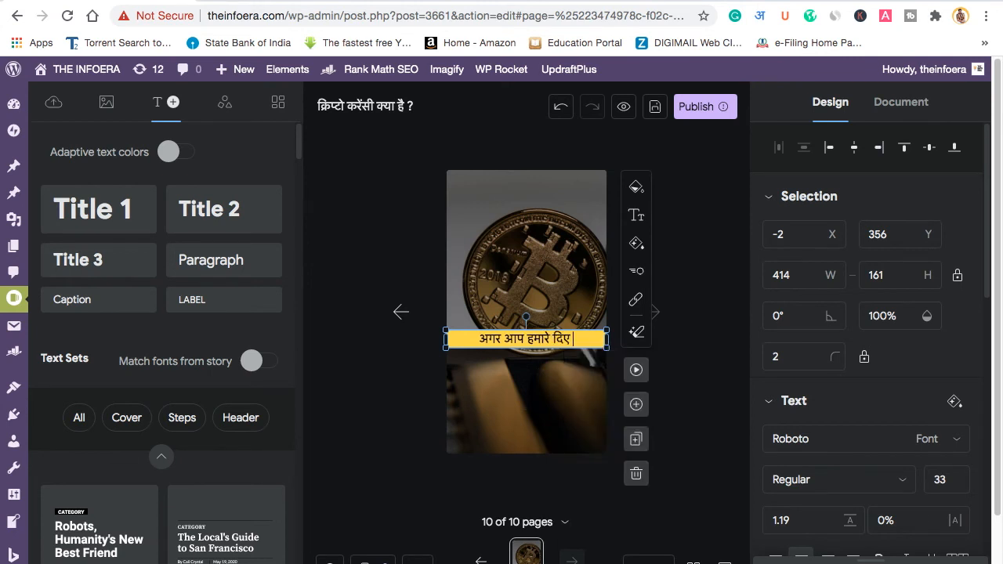
type("LINK SE ")
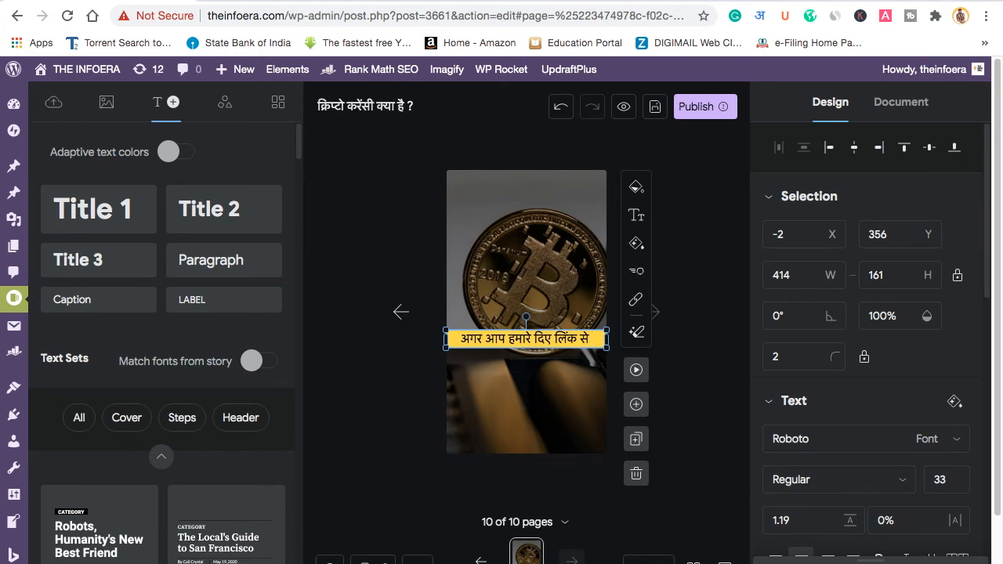
type("INSTALL")
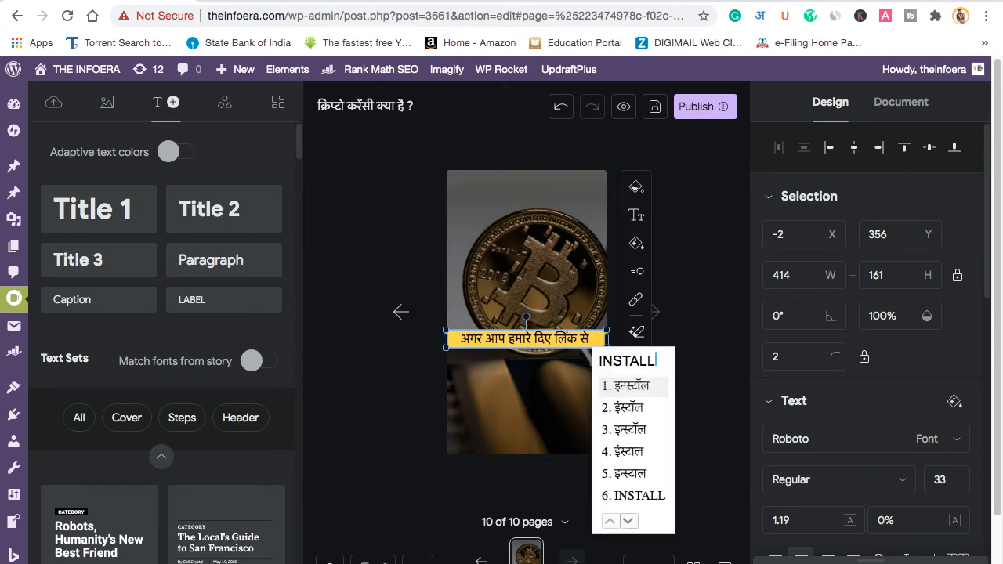
type(" KAROGE TO APKO ")
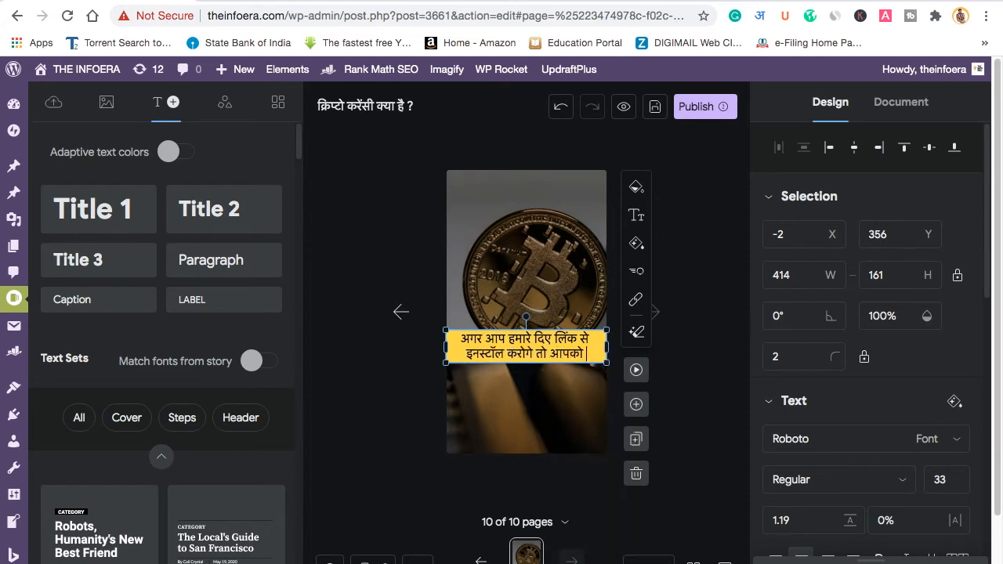
type("50")
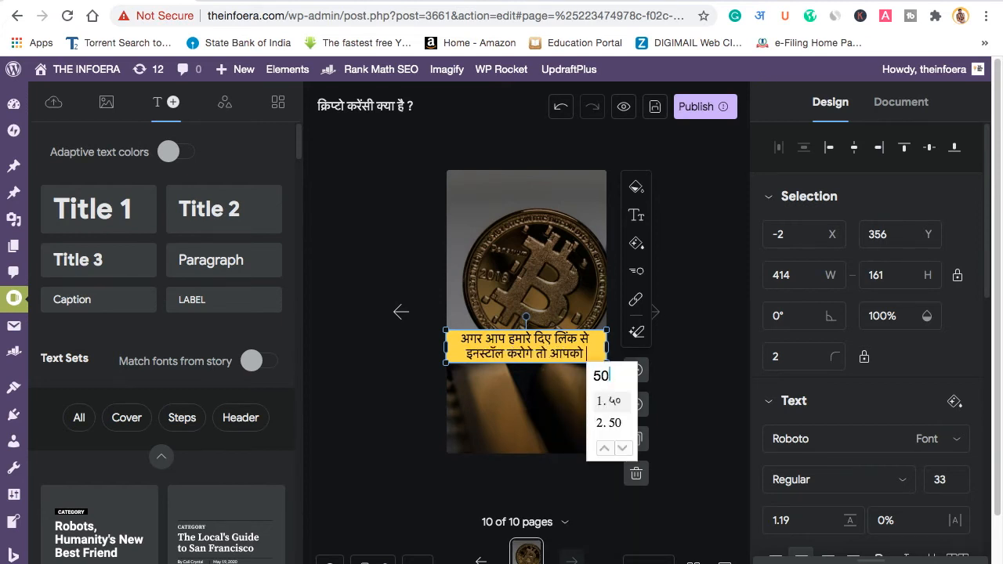
key("Down")
type("RUPEE")
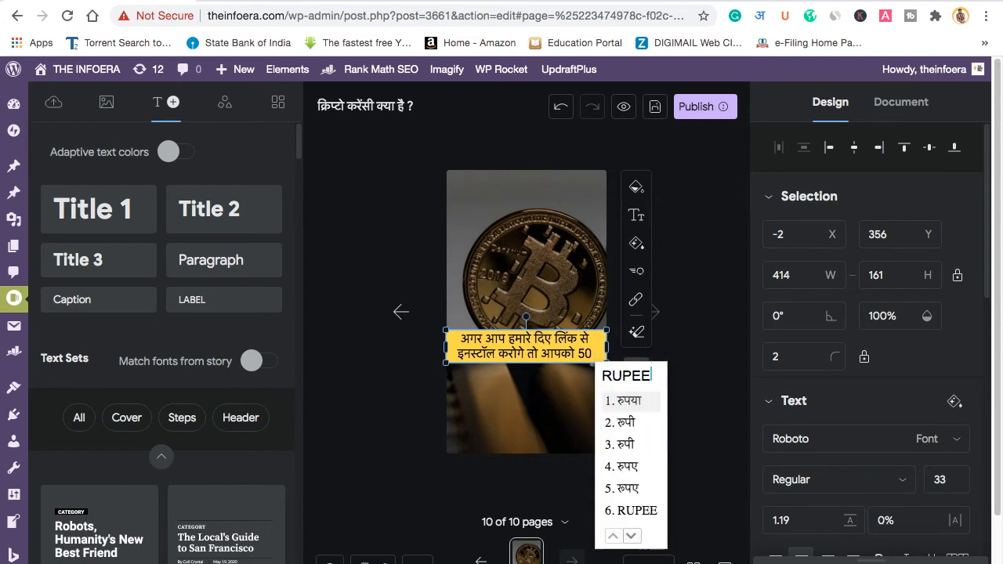
key("BackSpace")
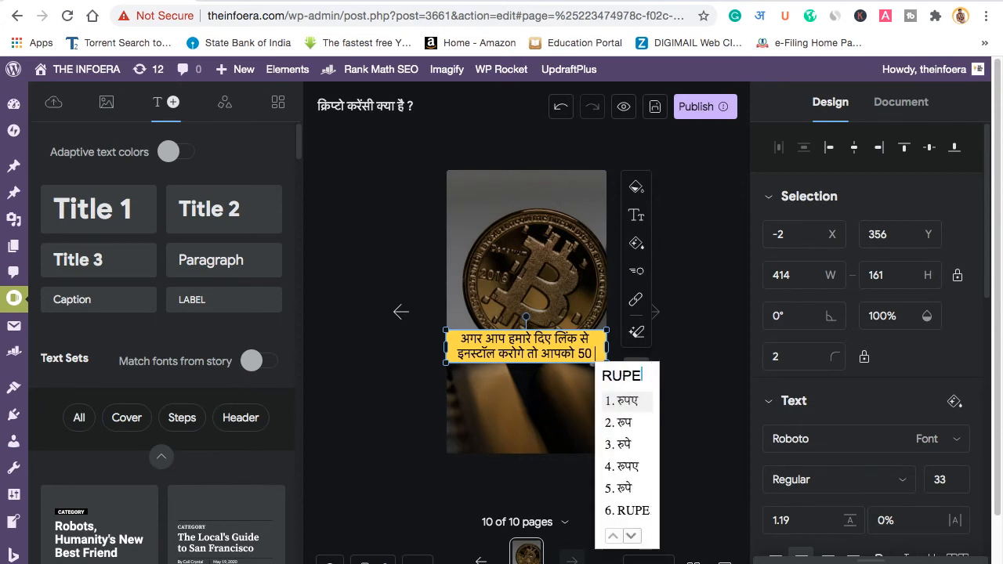
key("Down")
key("Down")
key("Down")
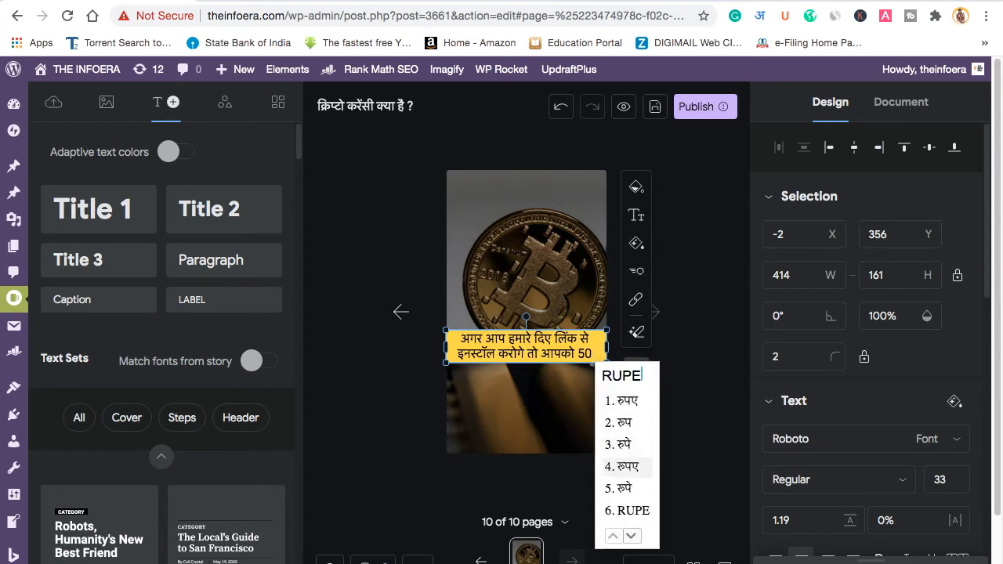
type("ka free ")
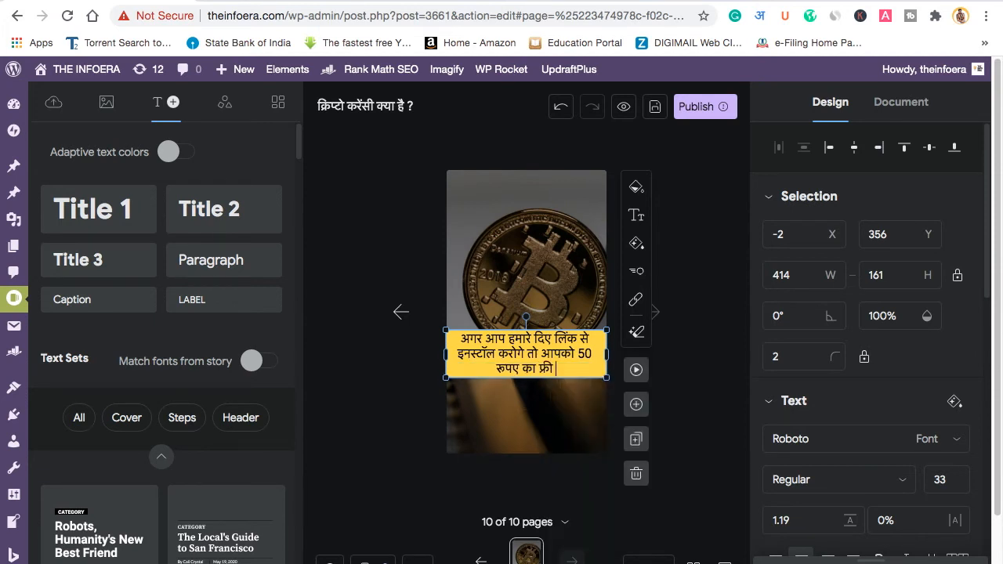
type("bitcoin")
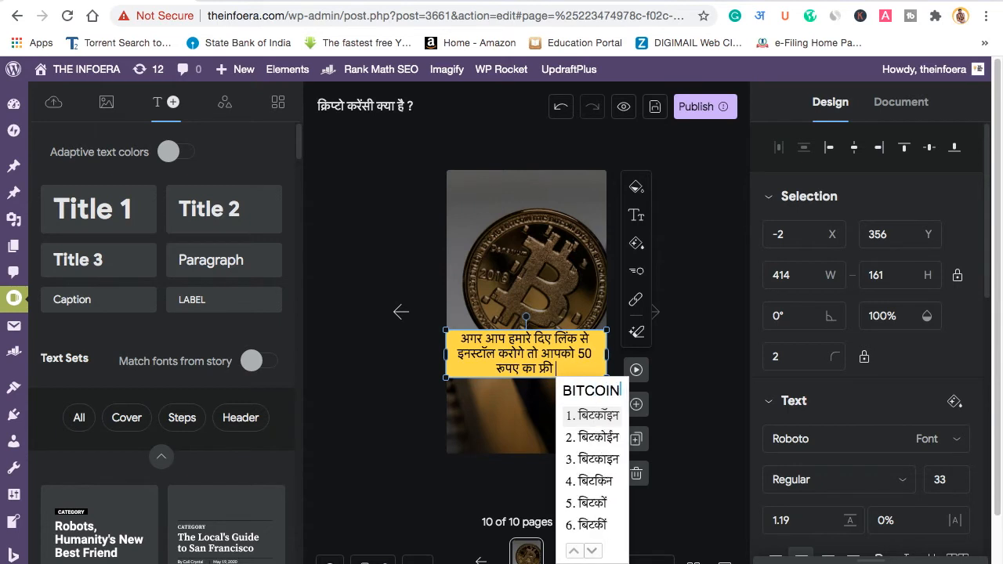
type(" milega.")
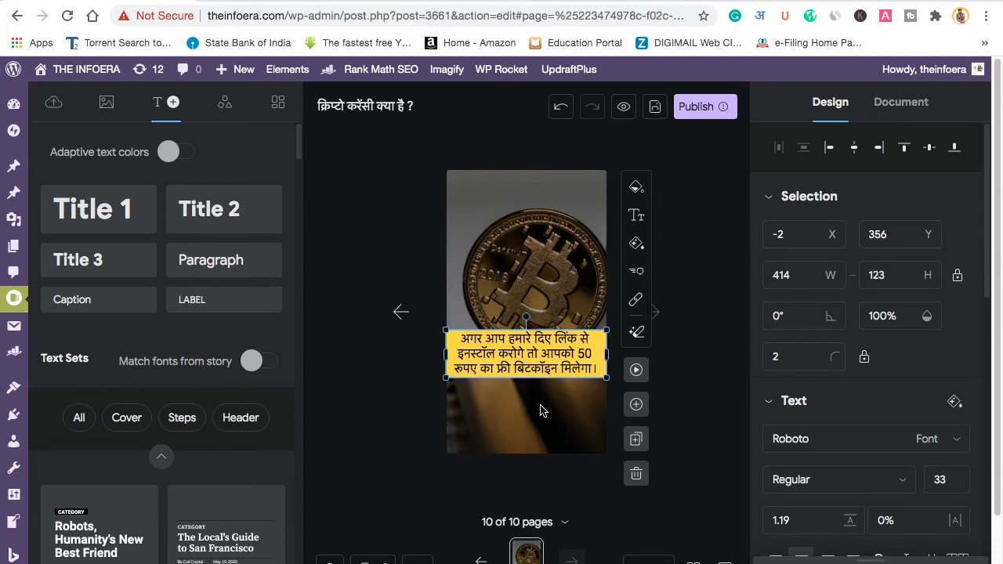
Step: Move page 10's caption up over the coin and paste in the revised wording containing नीचे
left_click_drag(527, 367, 527, 254)
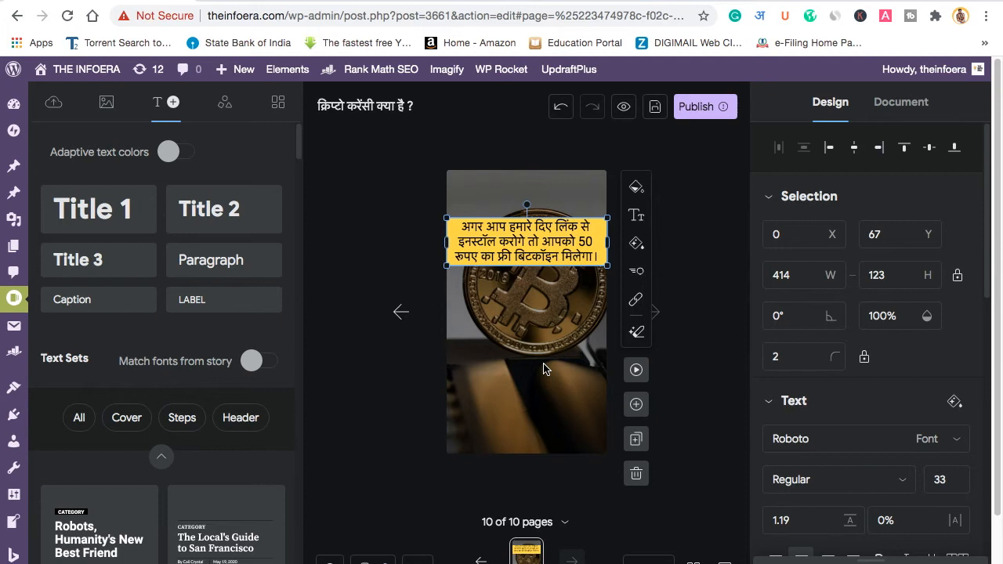
double_click(602, 257)
type("अगर आप हमारे नीचे दिए लिंक से इनस्टॉल करोगे तो आपको 50 रुपए का फ्री बिटकॉइन मिलेगा।")
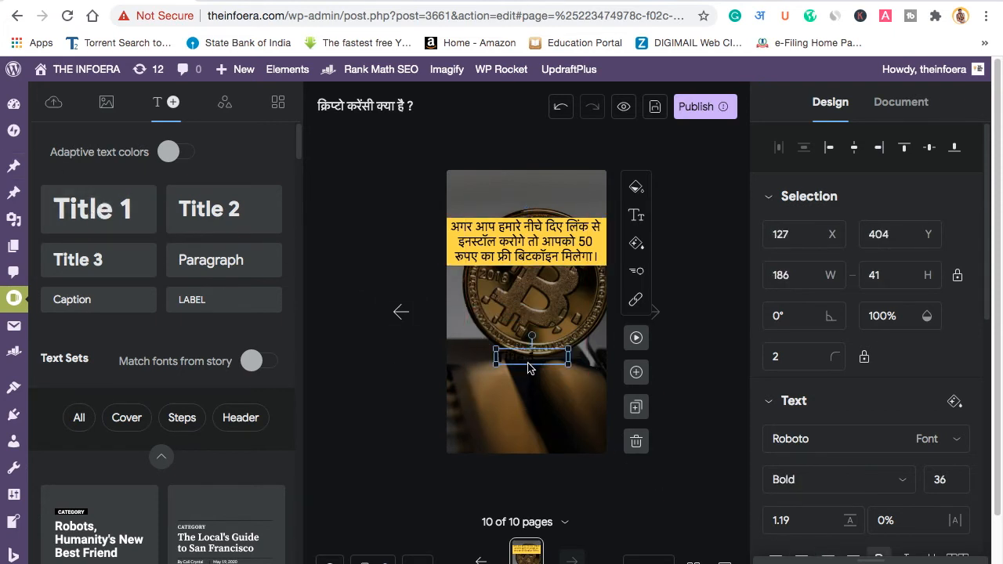
Step: Give the title box a blue 1263FF fill with white, centre-aligned text
scroll(871, 415, "down", 3)
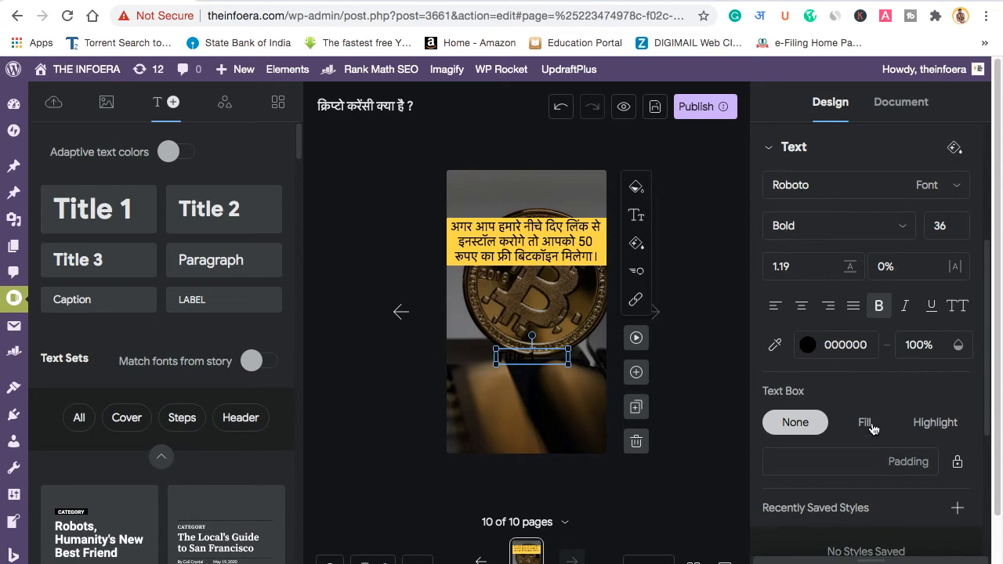
left_click(870, 424)
left_click(806, 465)
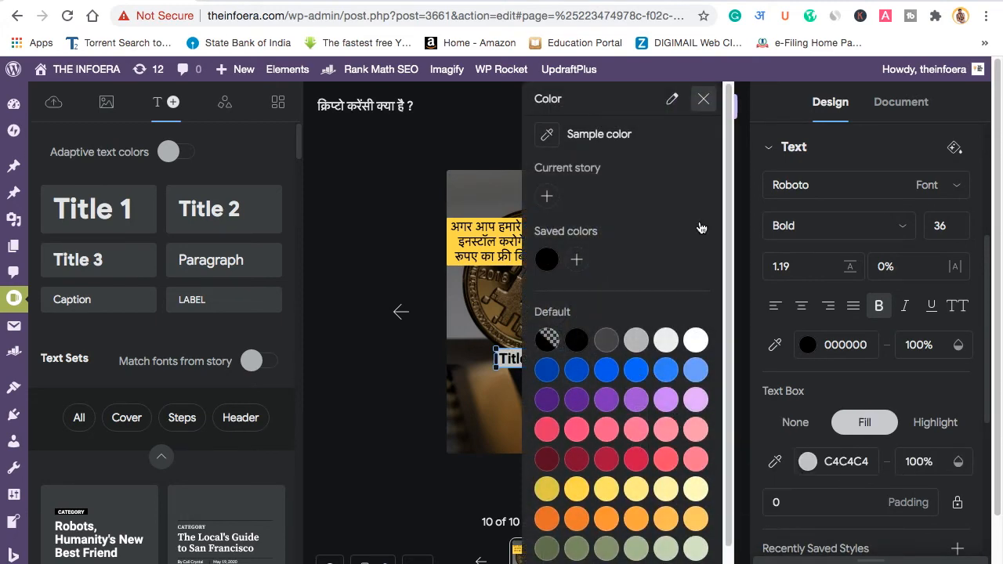
left_click(704, 98)
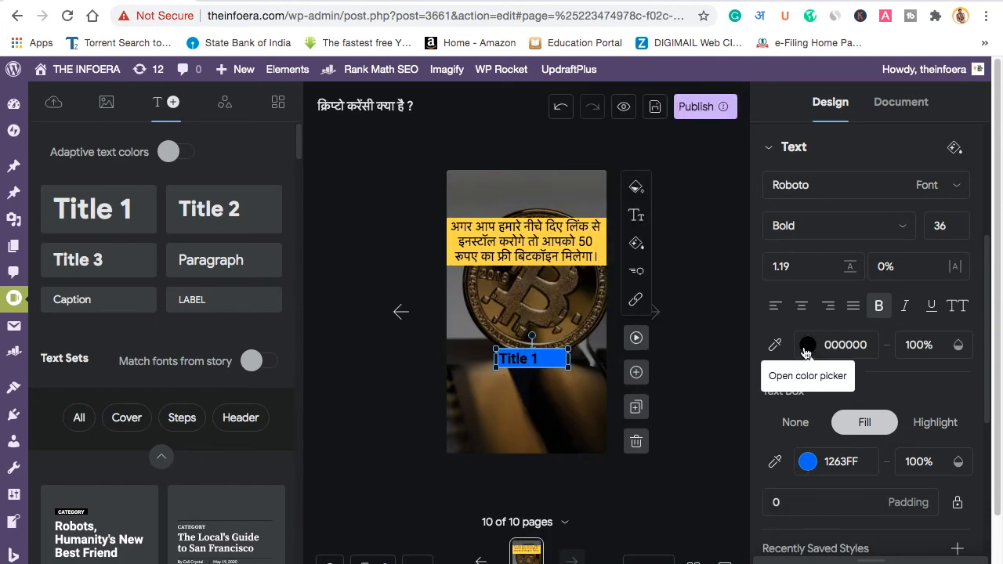
left_click(806, 346)
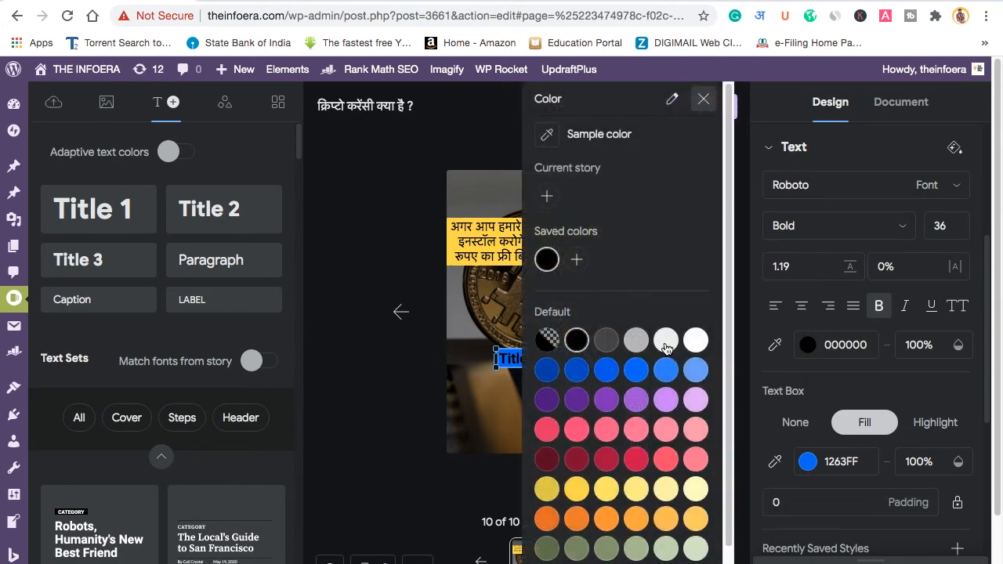
left_click(702, 100)
left_click(802, 306)
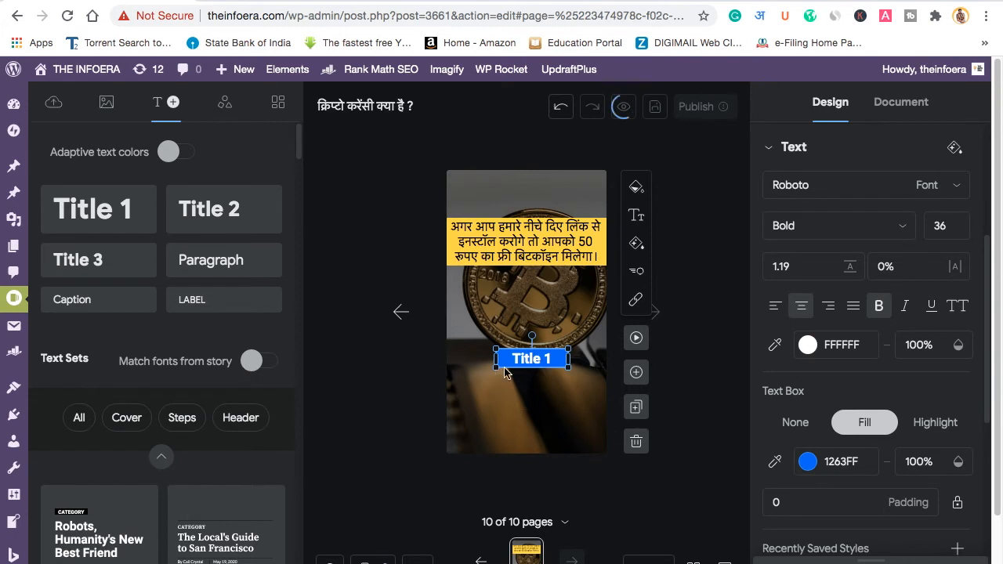
Step: Change the title text to 'क्लिक करे' and nudge the button slightly lower
double_click(544, 361)
type("c")
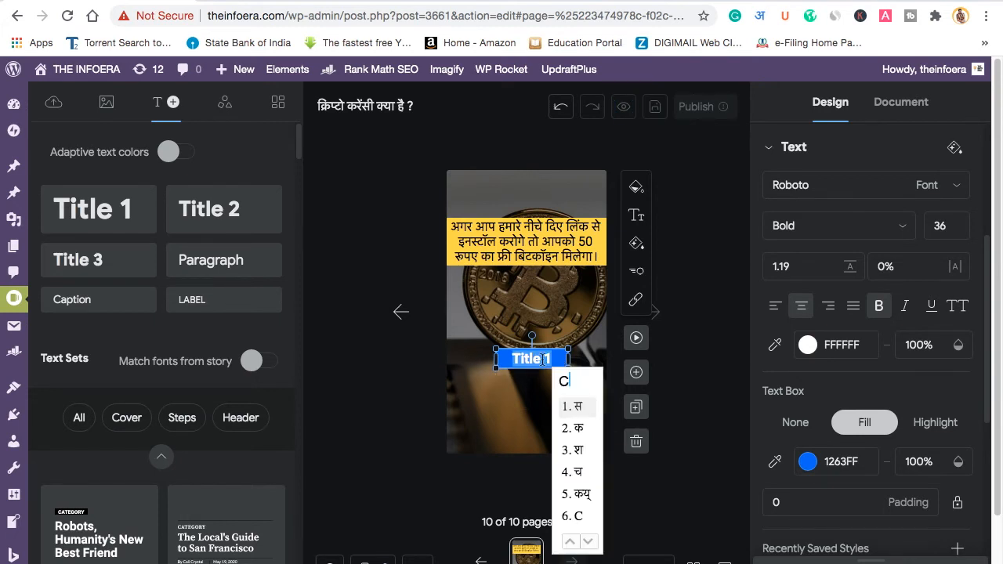
type("lick kar")
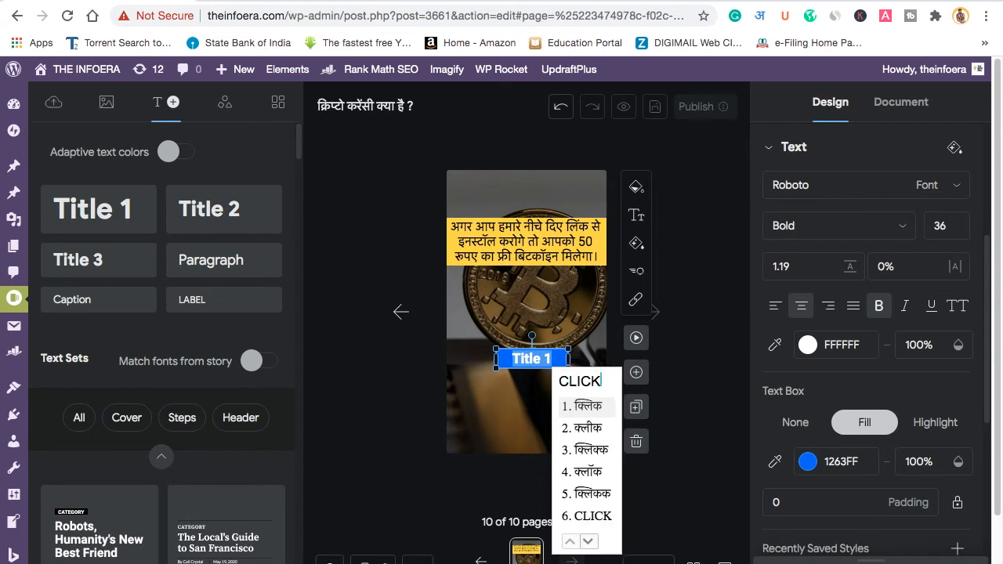
type("e")
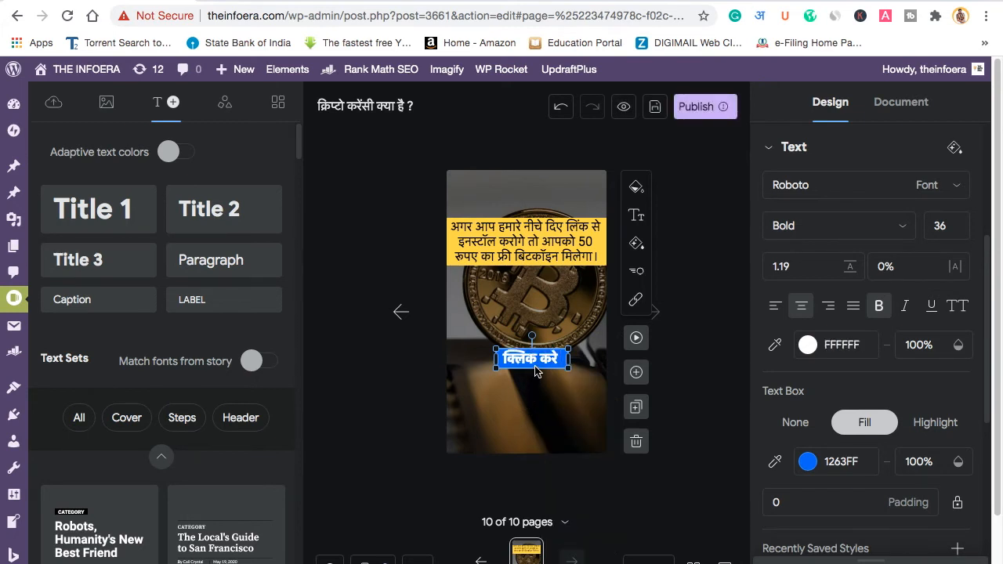
left_click_drag(533, 366, 526, 382)
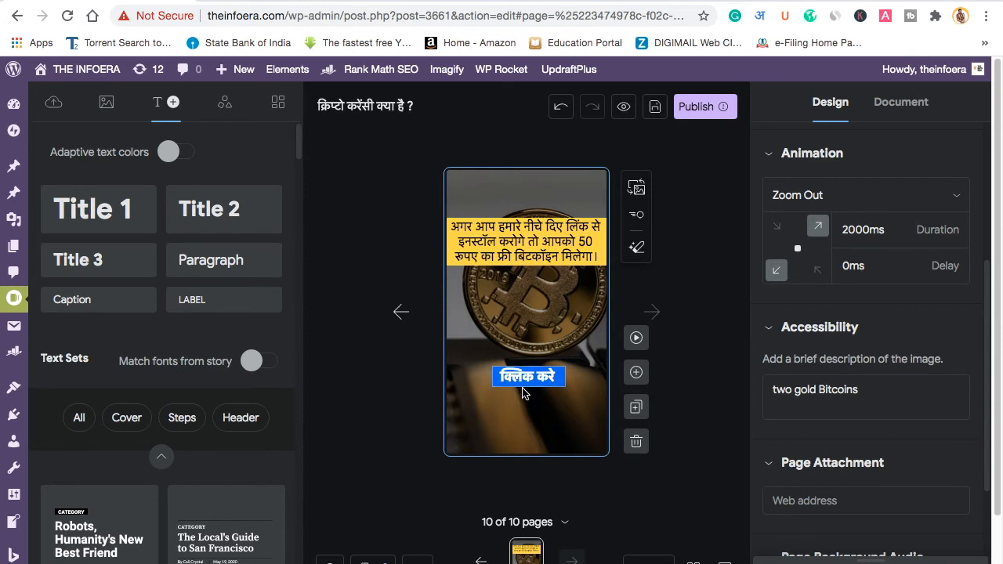
left_click(525, 386)
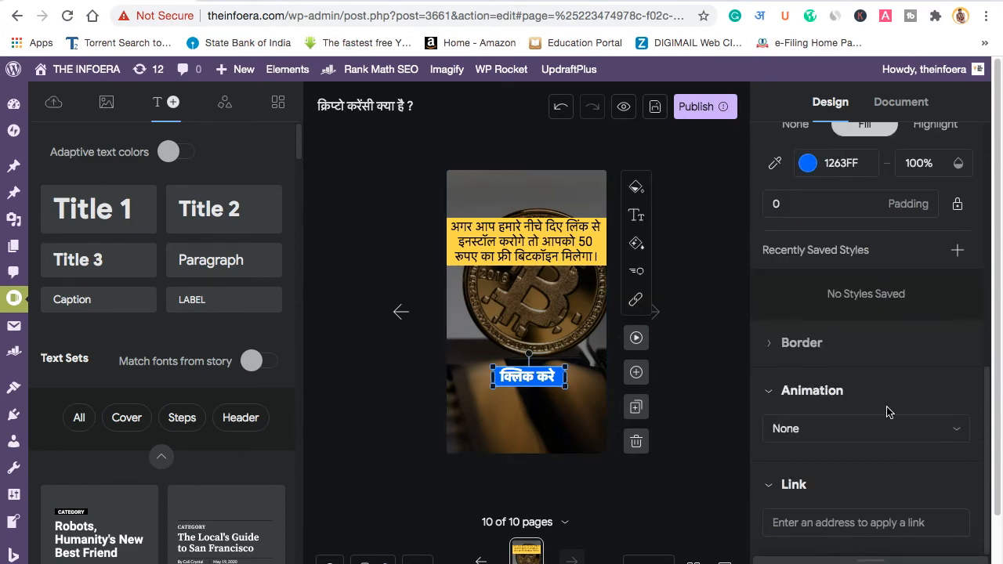
scroll(886, 409, "down", 3)
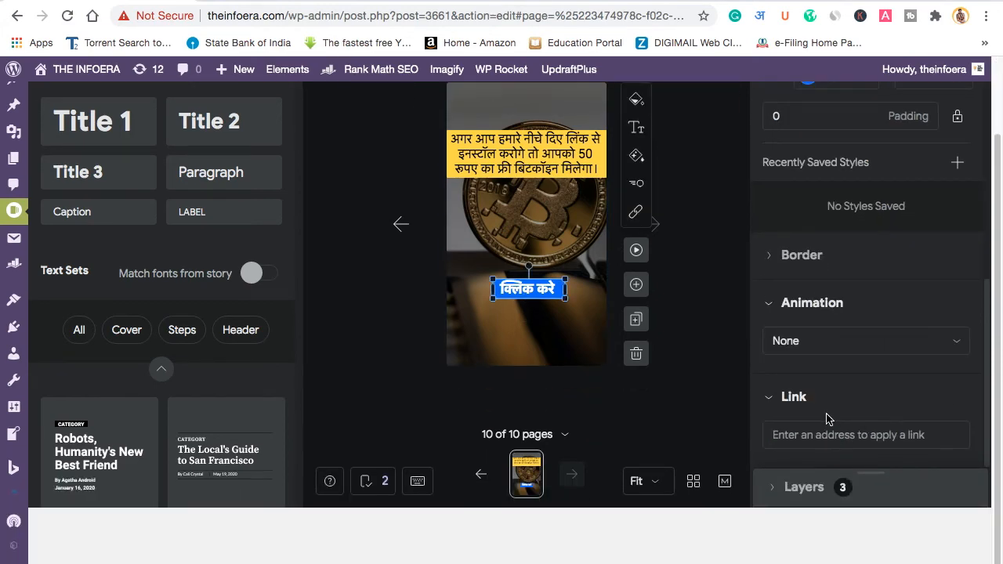
scroll(855, 381, "up", 3)
scroll(874, 393, "down", 3)
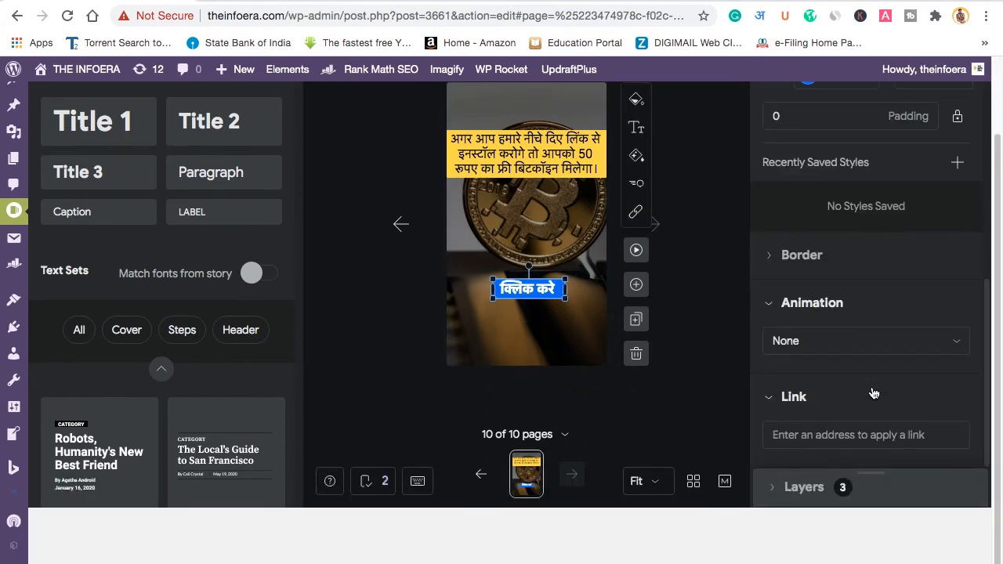
left_click(836, 435)
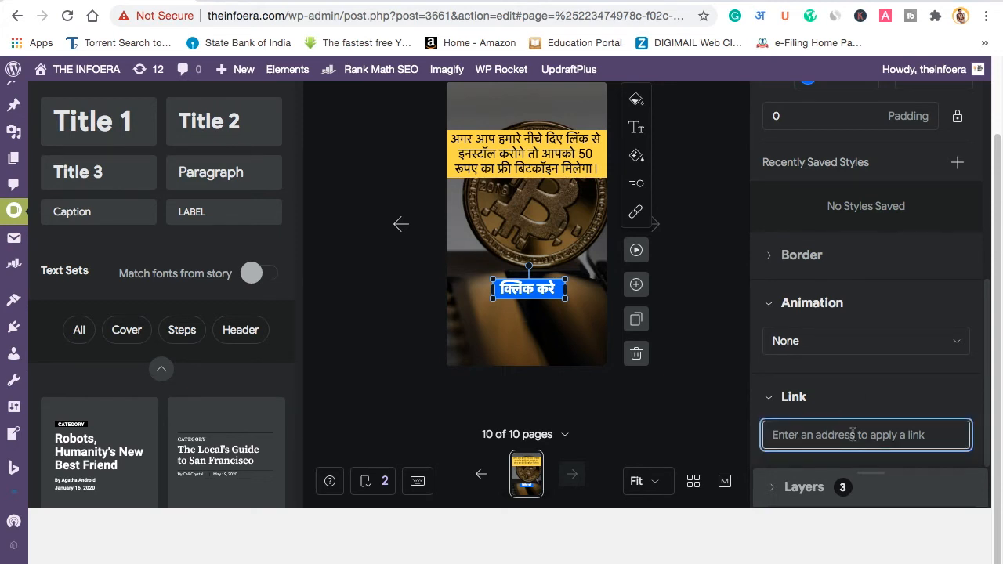
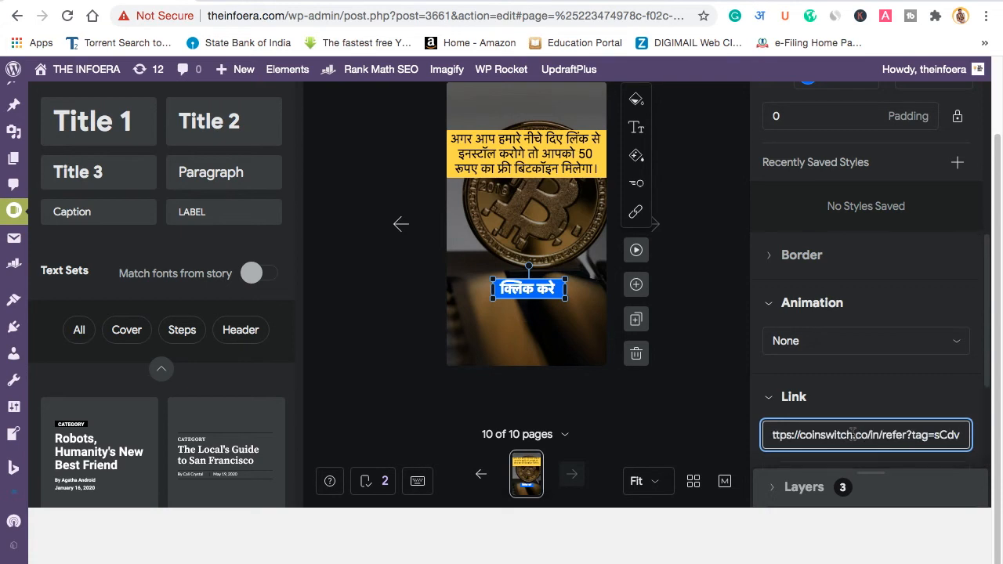
left_click(571, 347)
scroll(571, 347, "up", 1)
mouse_move(530, 326)
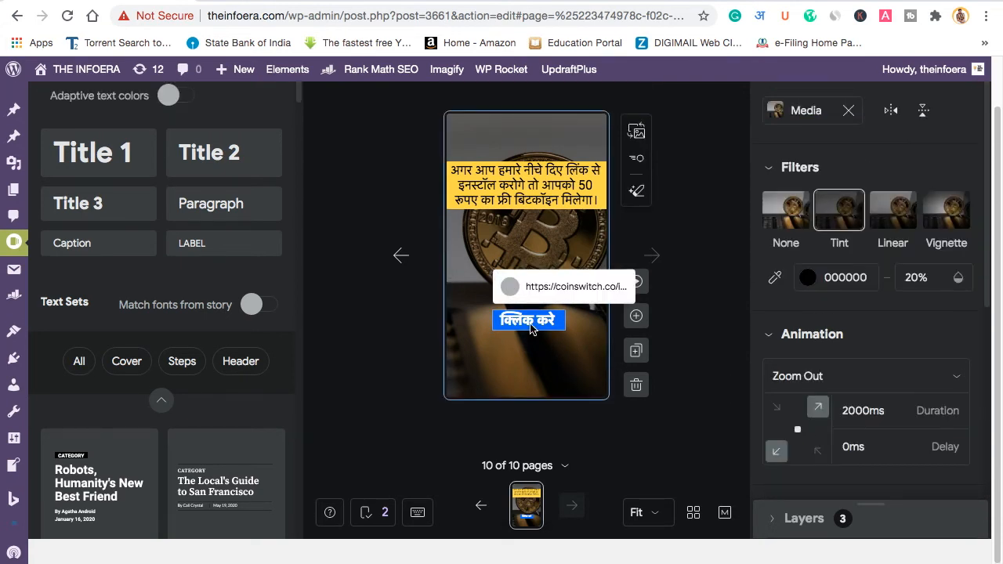
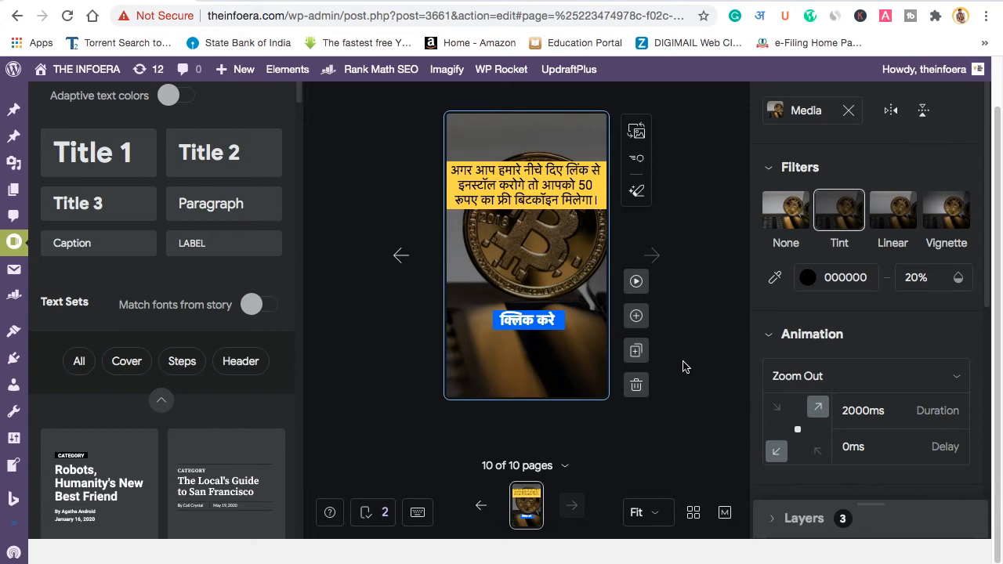
Step: Switch the sidebar to Document settings and scroll down to Publishing and Story Description
scroll(682, 367, "up", 2)
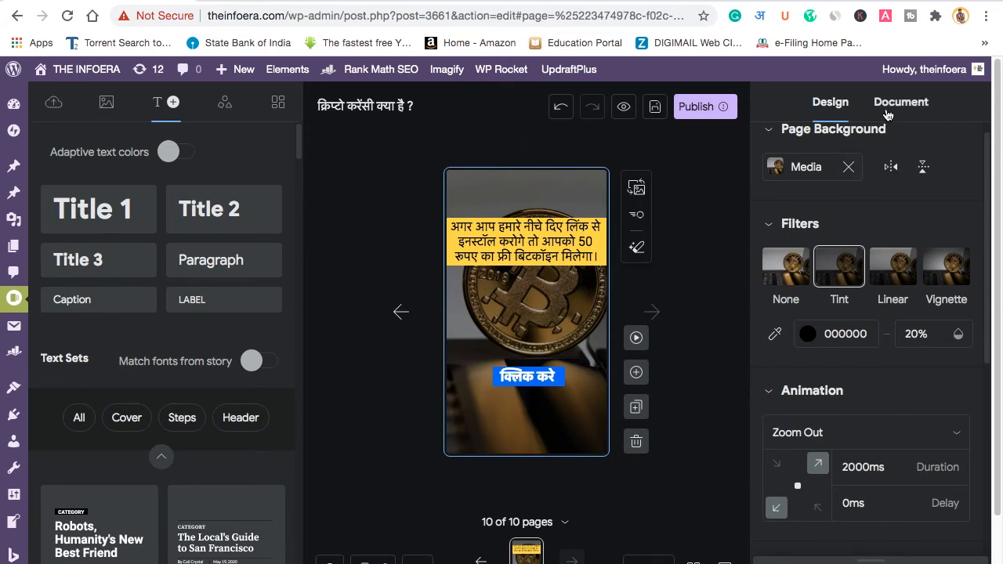
scroll(905, 368, "down", 5)
scroll(904, 368, "up", 5)
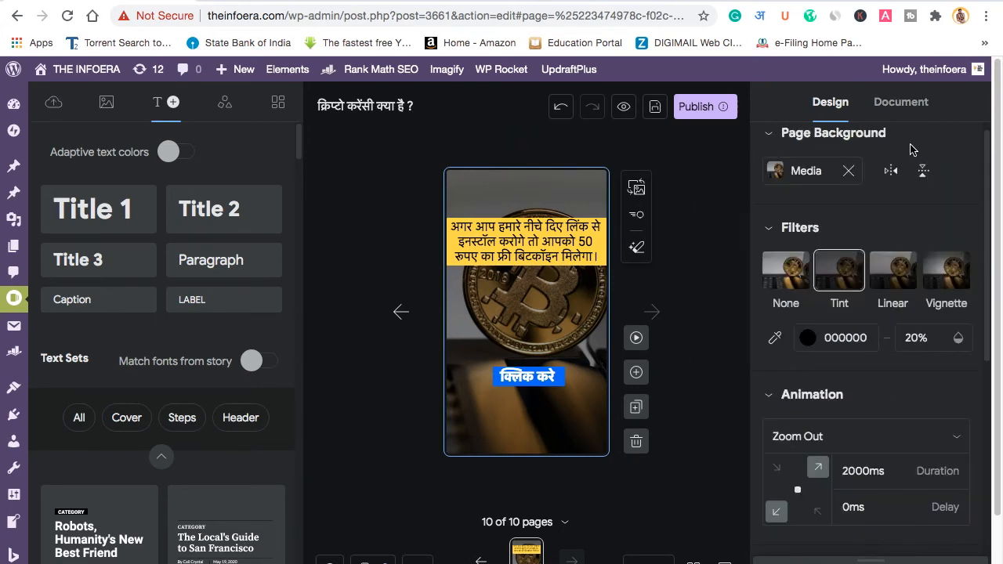
left_click(908, 108)
scroll(861, 272, "down", 3)
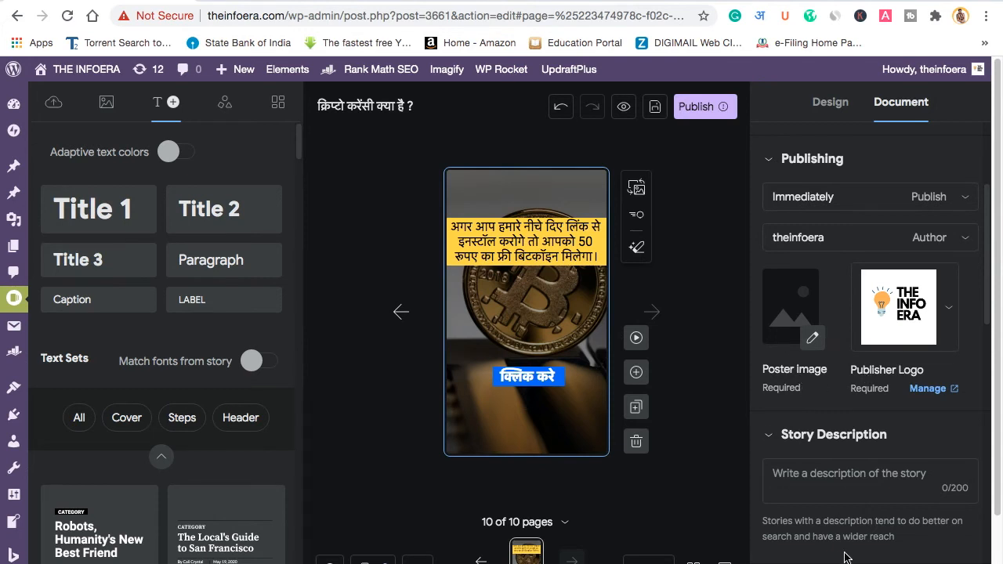
Step: Step back through the story's first pages, ending on page 3
left_click(868, 486)
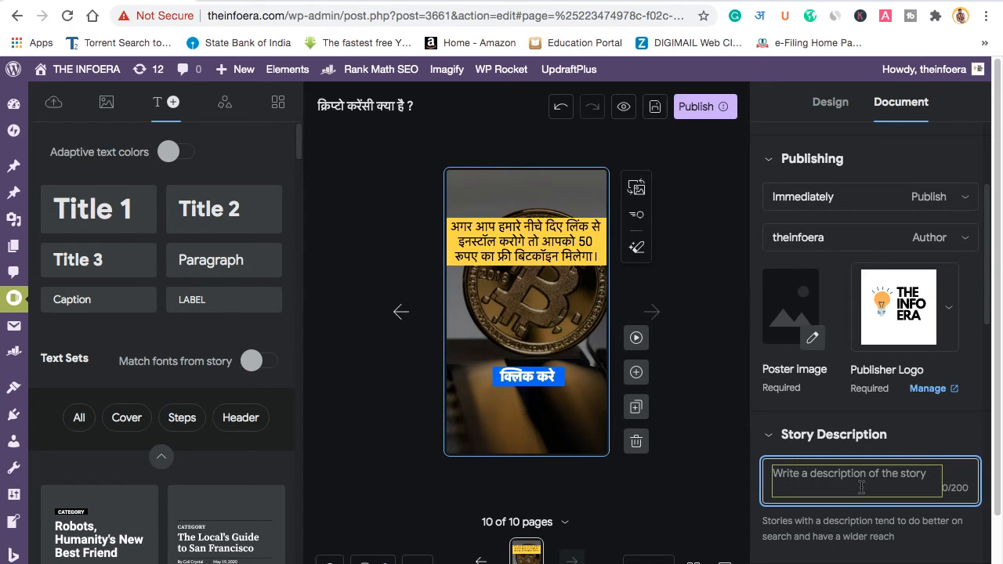
left_click(527, 552)
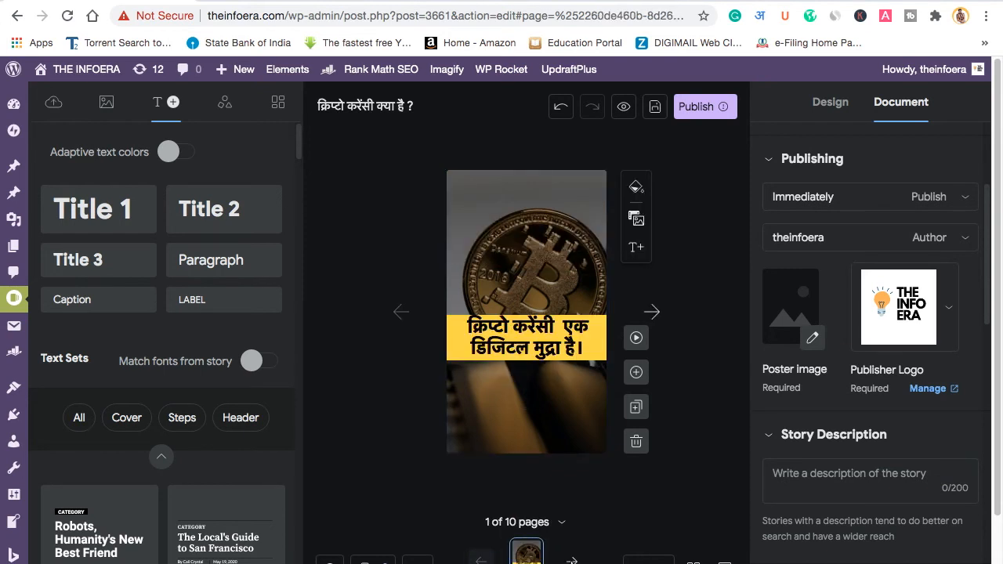
left_click(572, 561)
left_click(528, 560)
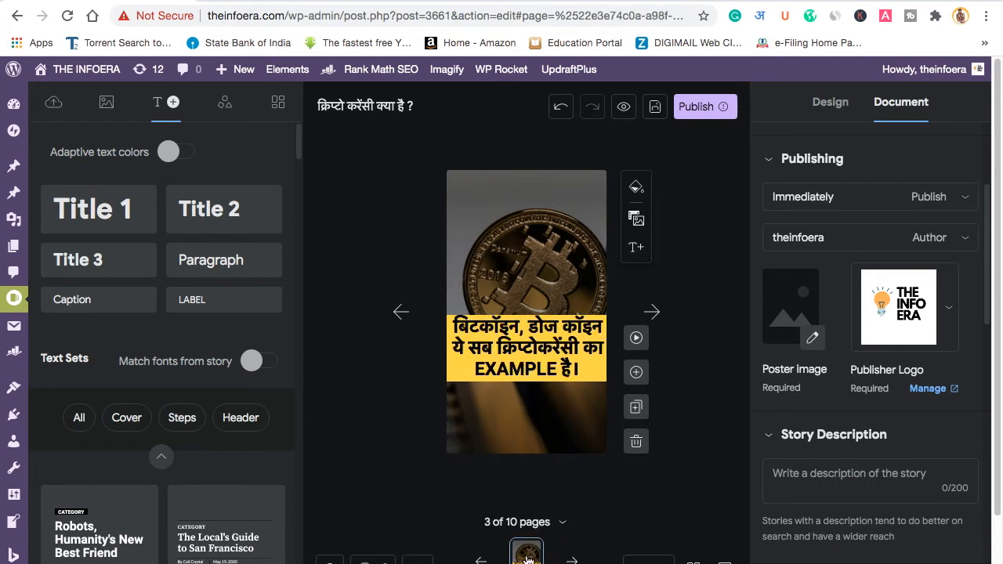
Step: Enter the Hindi description saying what crypto is and how you can invest in it
left_click(805, 476)
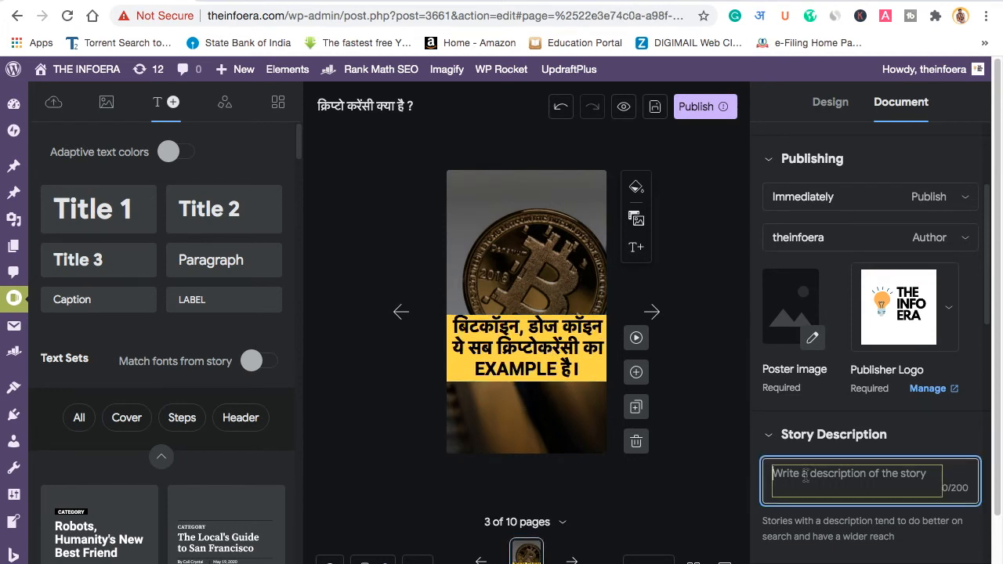
type("आज हम आपको बतायेंगे की ")
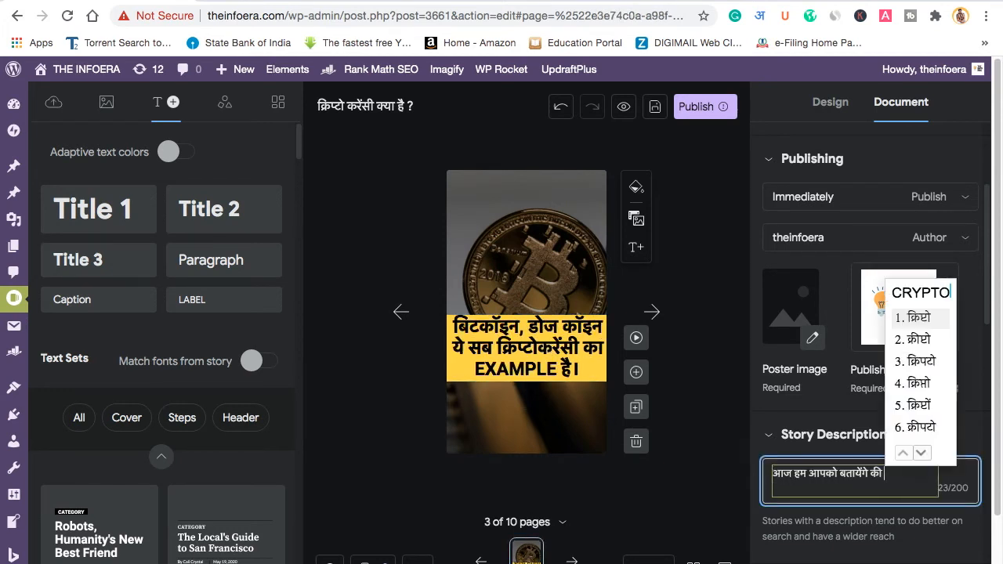
type("क्रिप्टो ")
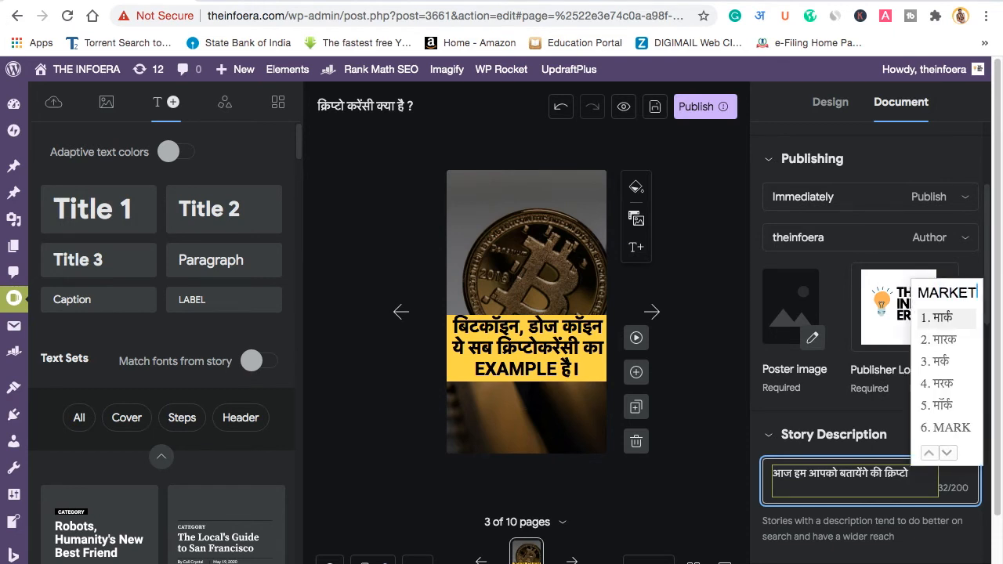
type("KET2 KYA HAI")
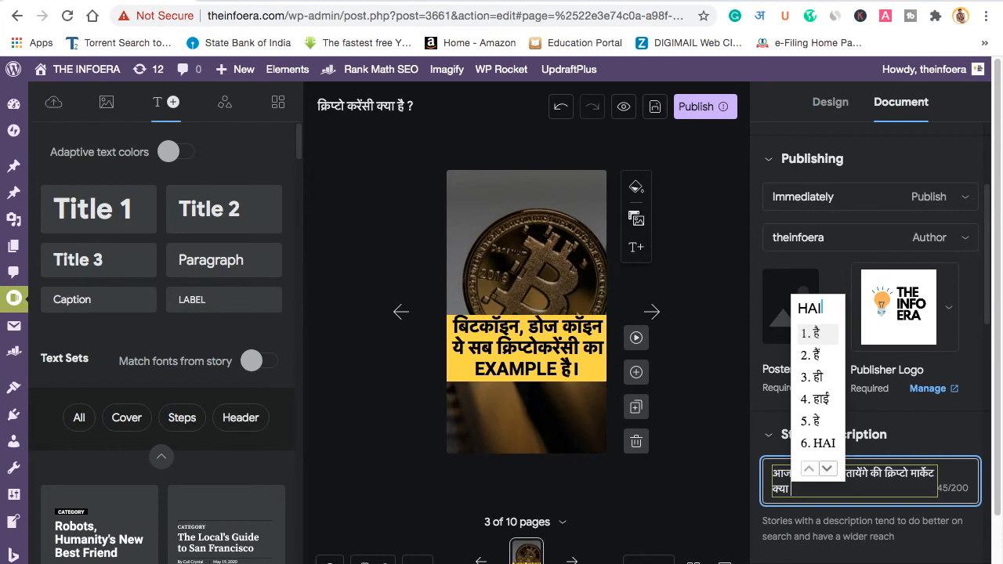
type(" AUR ")
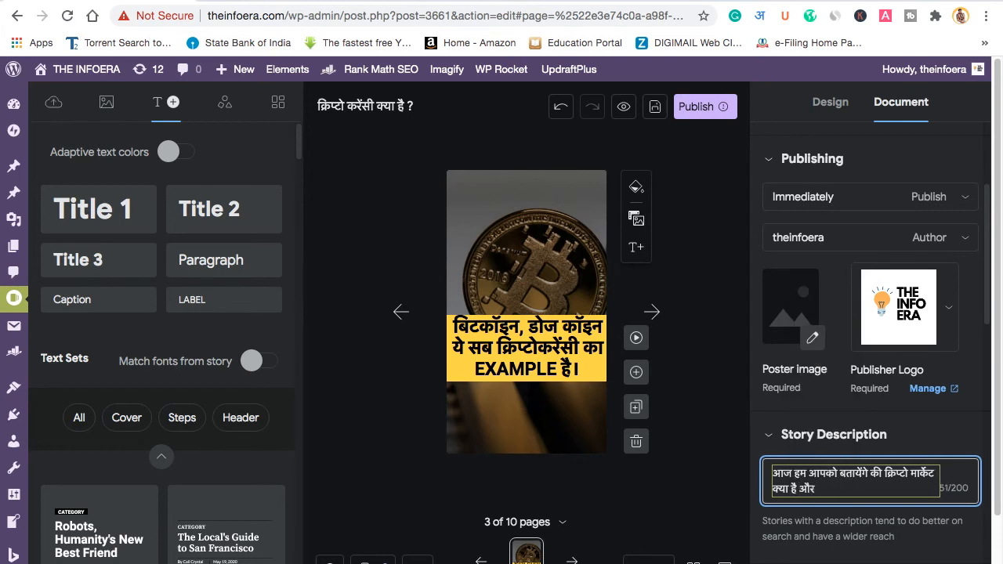
type("IS")
type("aap kaise ")
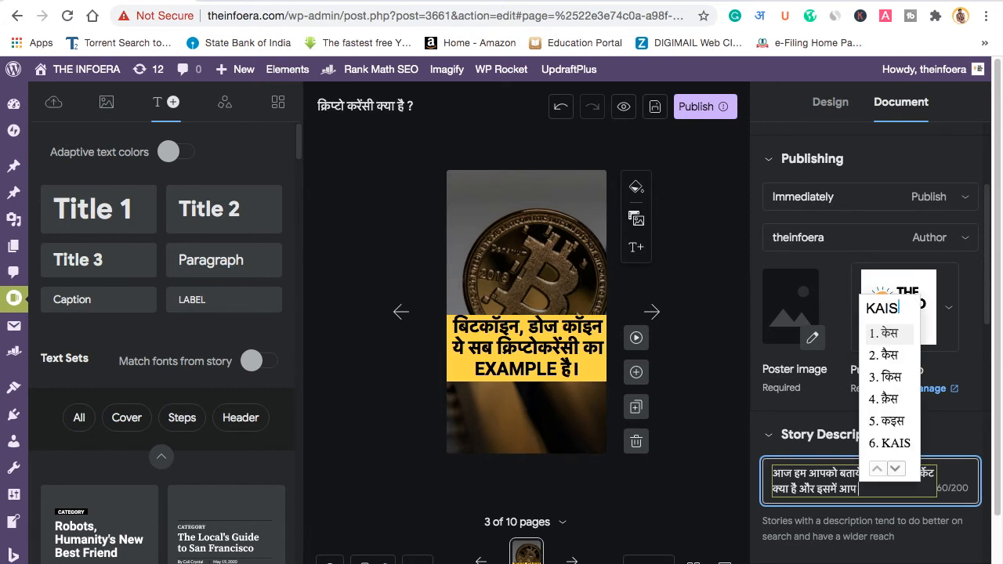
type("invest kar")
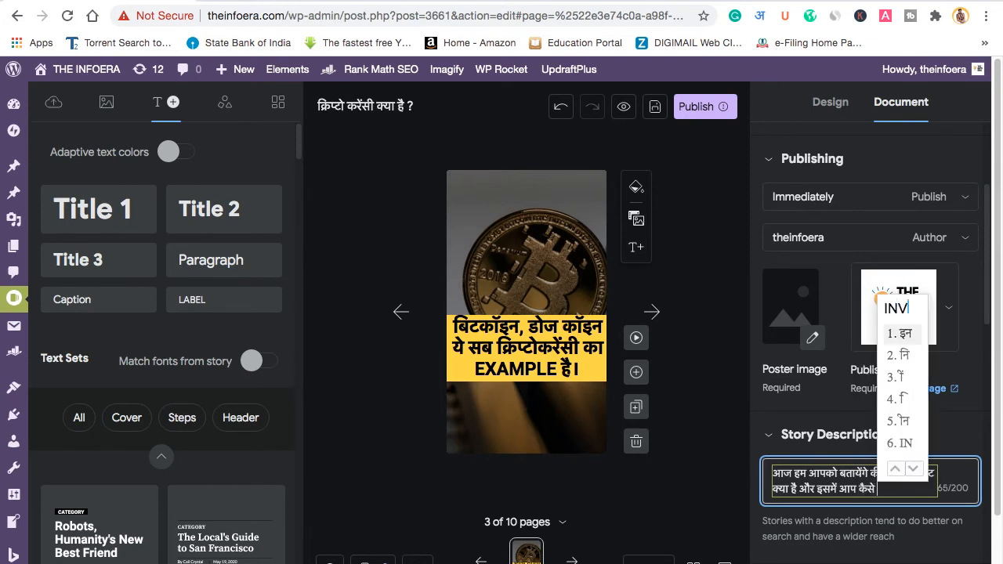
type(" sakte ha")
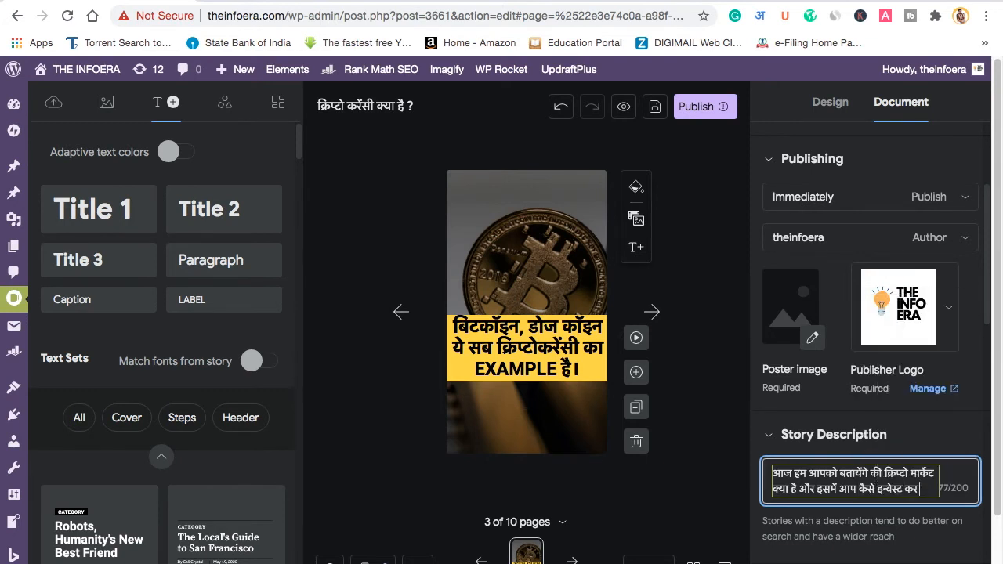
type("i.")
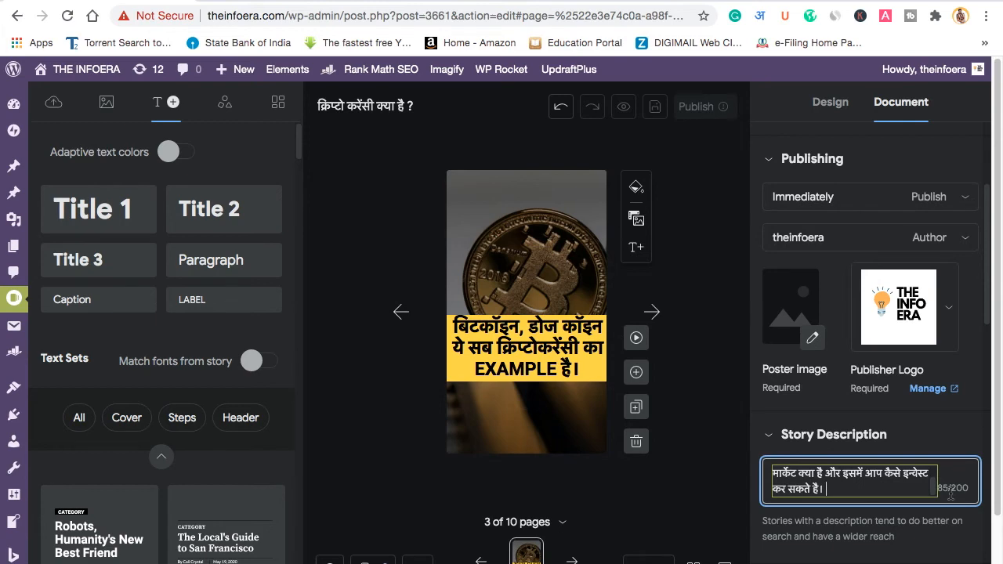
scroll(886, 524, "down", 5)
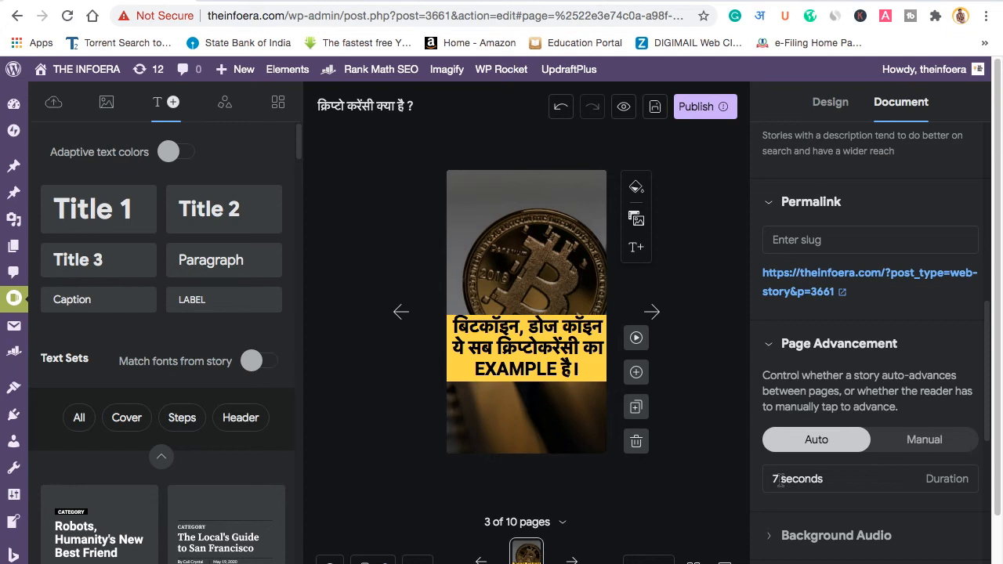
Step: Begin a new category named 'AA' under Taxonomies, then cancel it
scroll(857, 531, "down", 3)
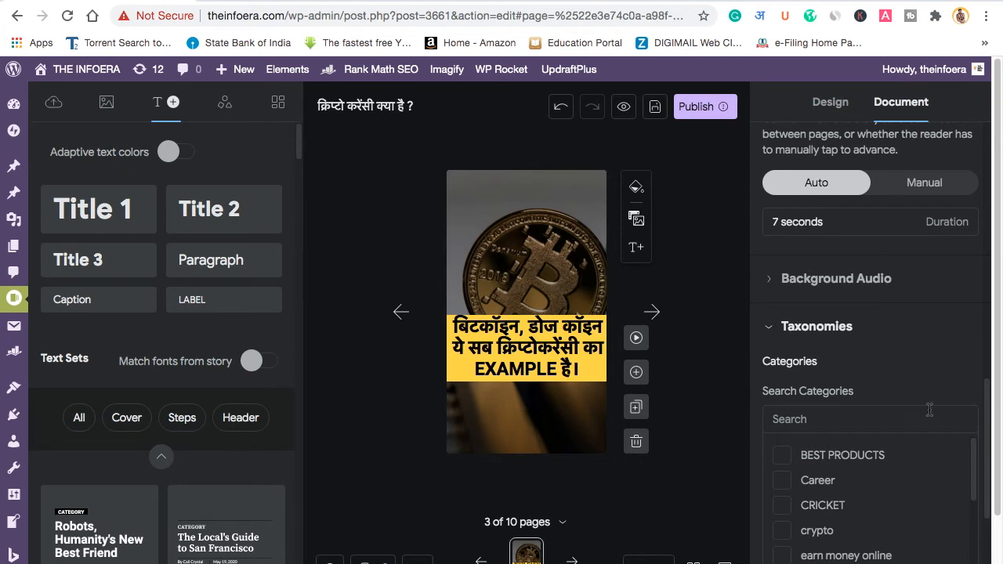
scroll(866, 314, "down", 1)
scroll(840, 421, "down", 5)
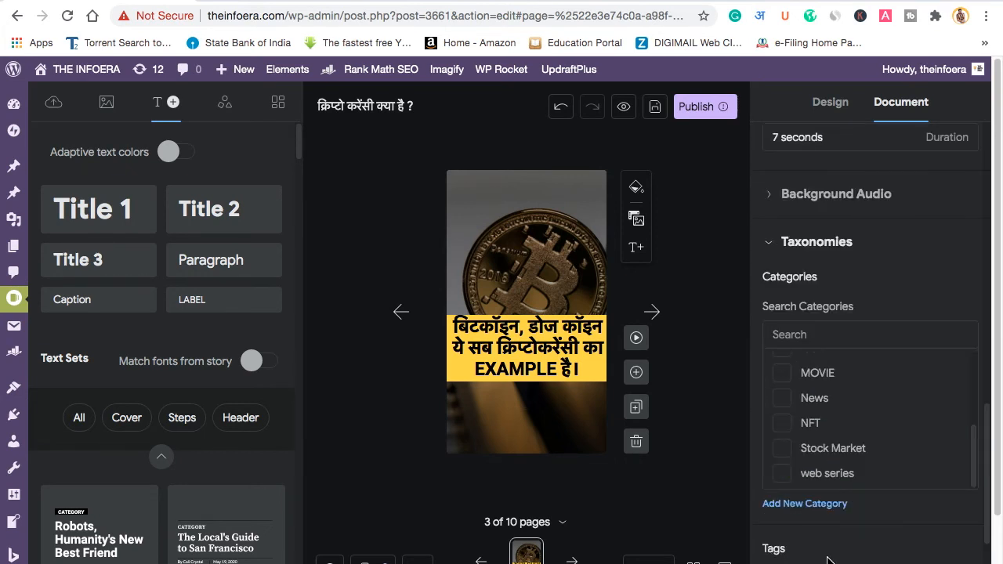
left_click(836, 506)
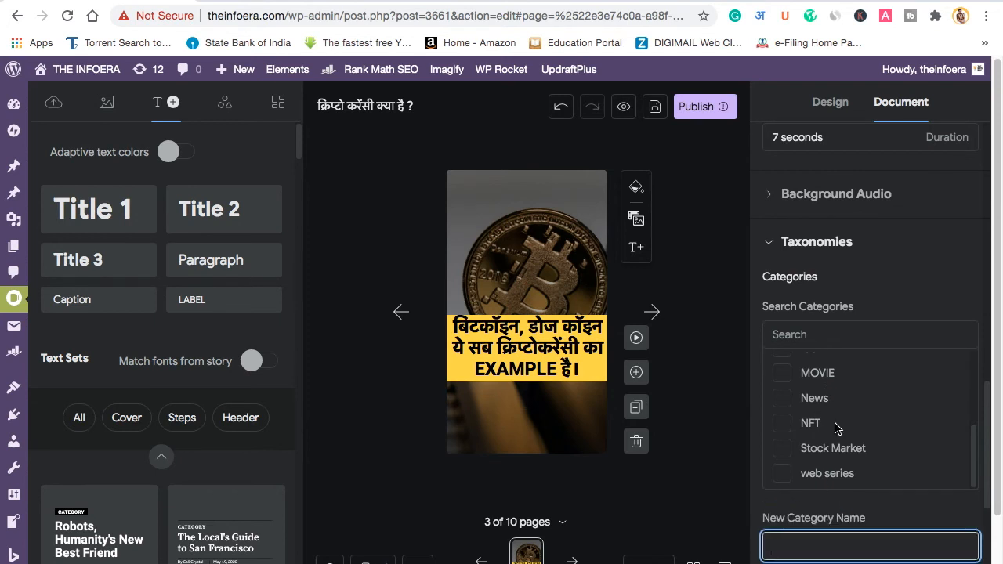
scroll(835, 431, "down", 2)
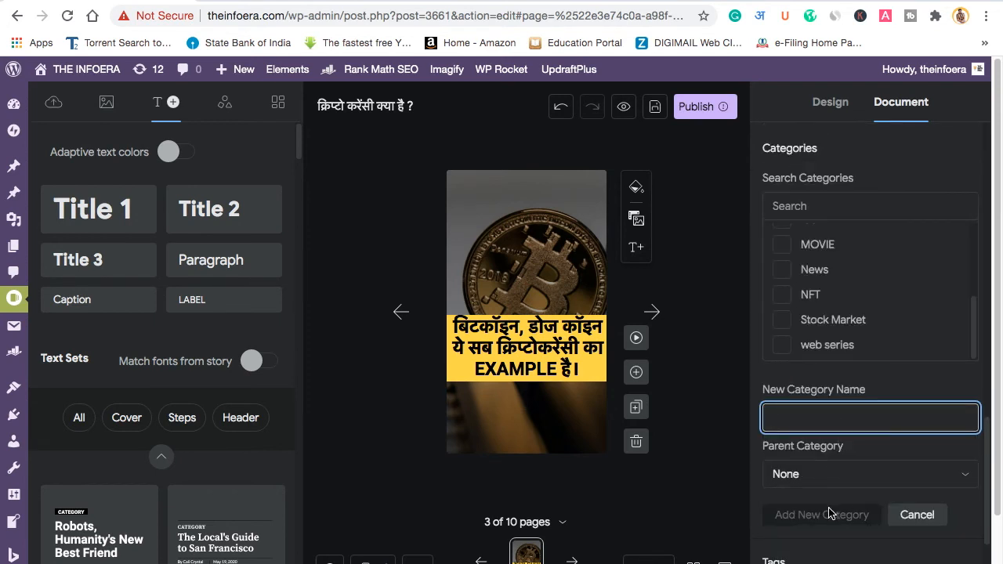
left_click(833, 430)
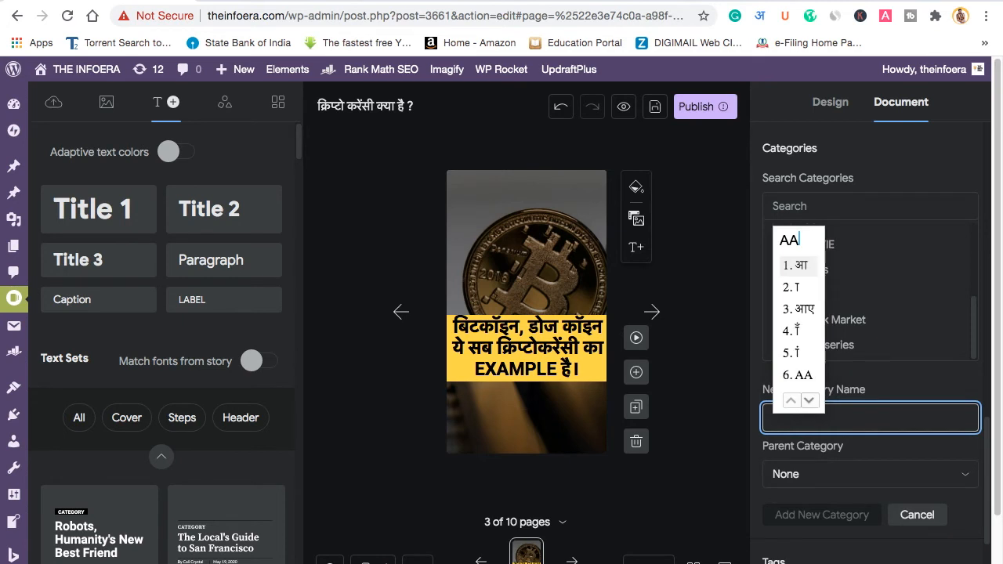
type("AA")
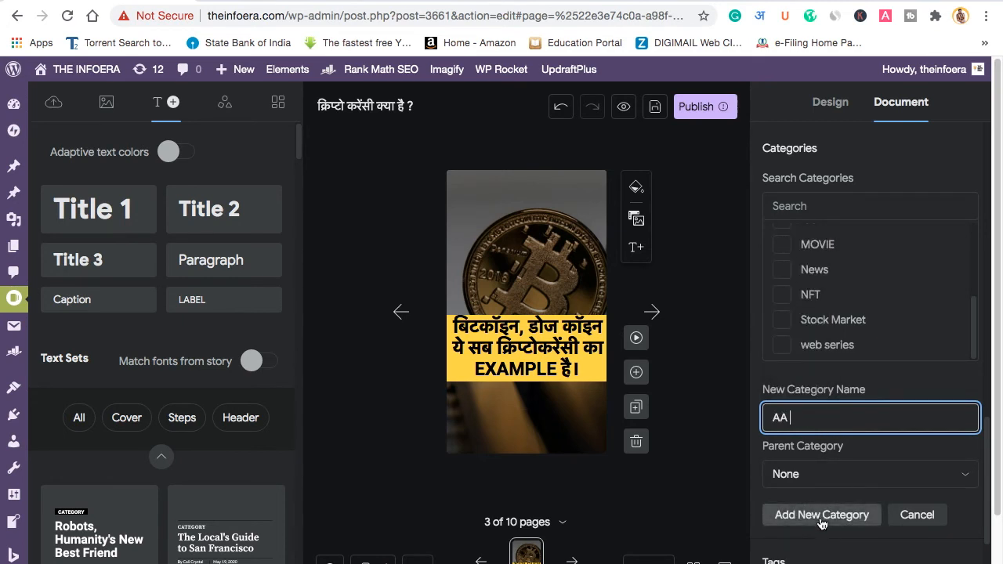
left_click(916, 515)
Step: Tick the existing crypto category for the story
scroll(783, 306, "up", 5)
left_click(783, 320)
scroll(815, 396, "down", 1)
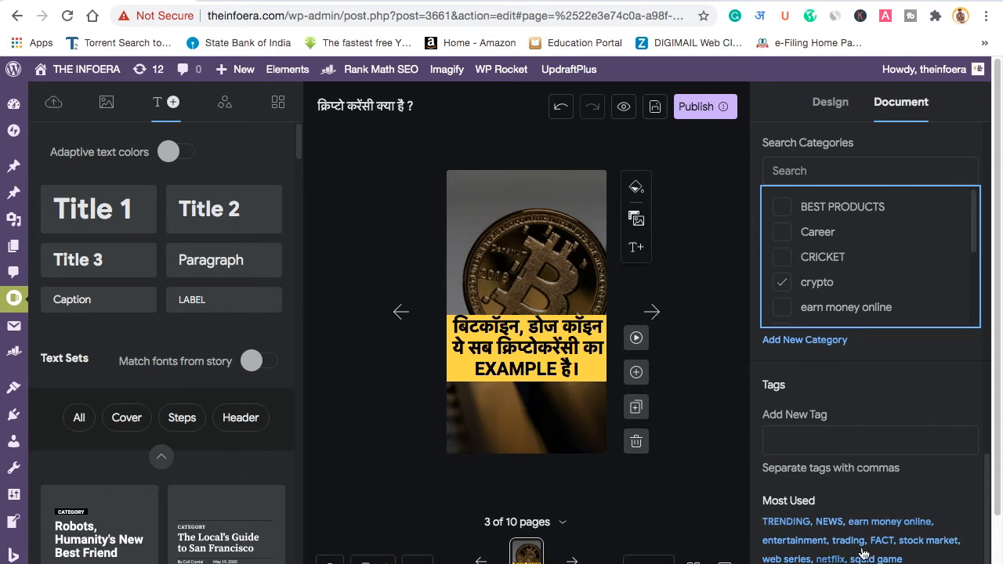
Step: Tag the story with earn money online, TRENDING and NEWS
left_click(914, 530)
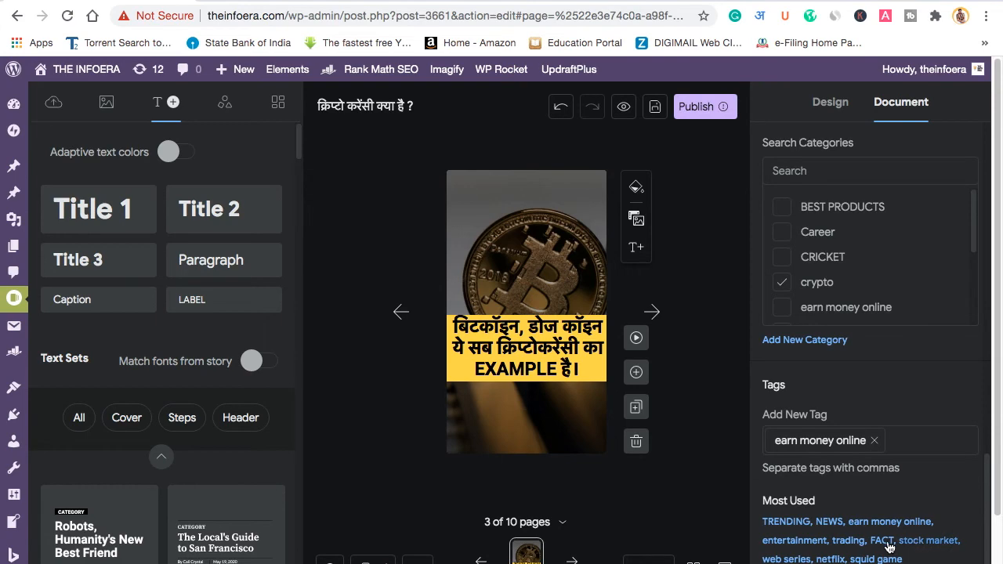
left_click(783, 523)
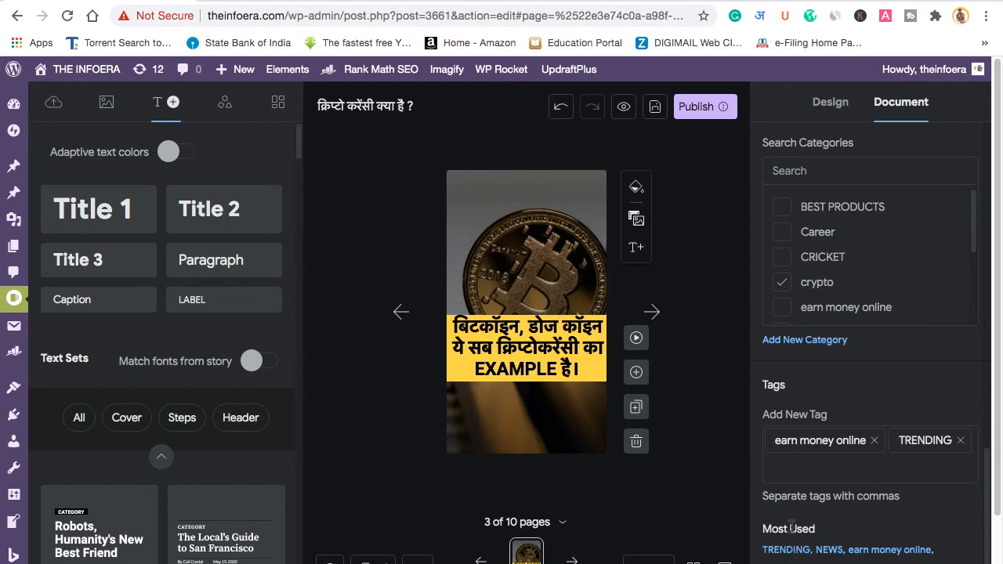
left_click(828, 521)
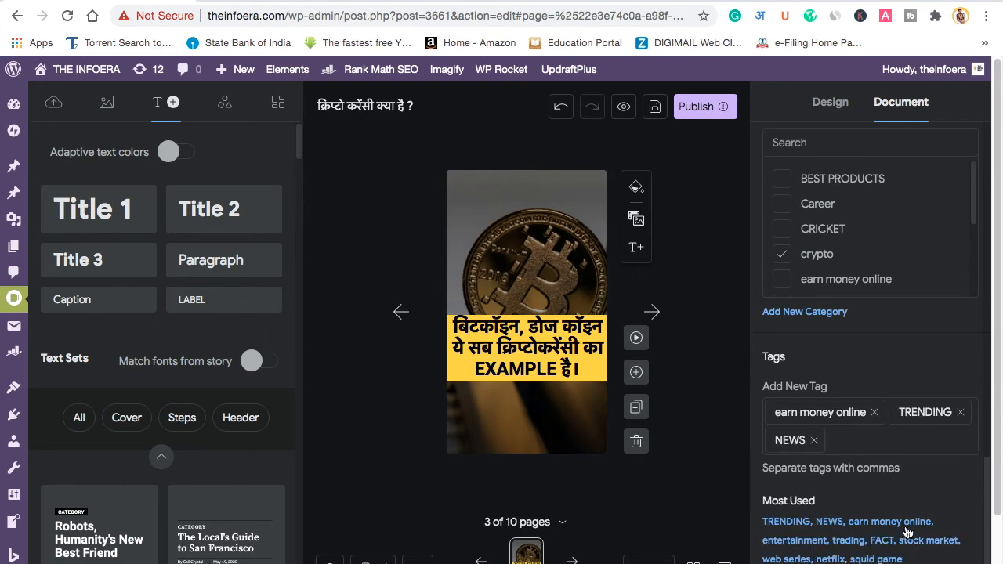
scroll(909, 537, "down", 2)
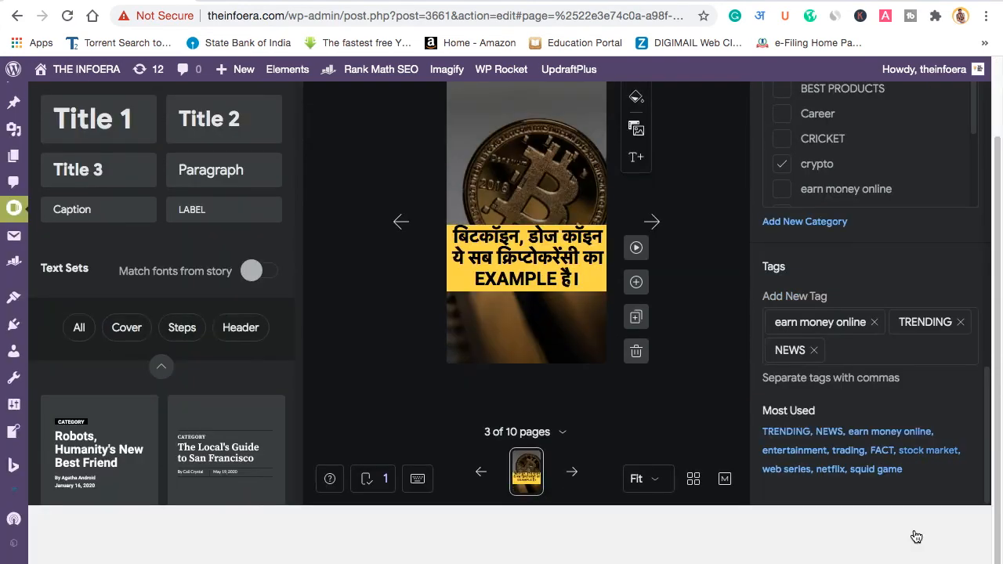
Step: Add the tags CRYPTO and the existing Cryptocurrency
left_click(900, 357)
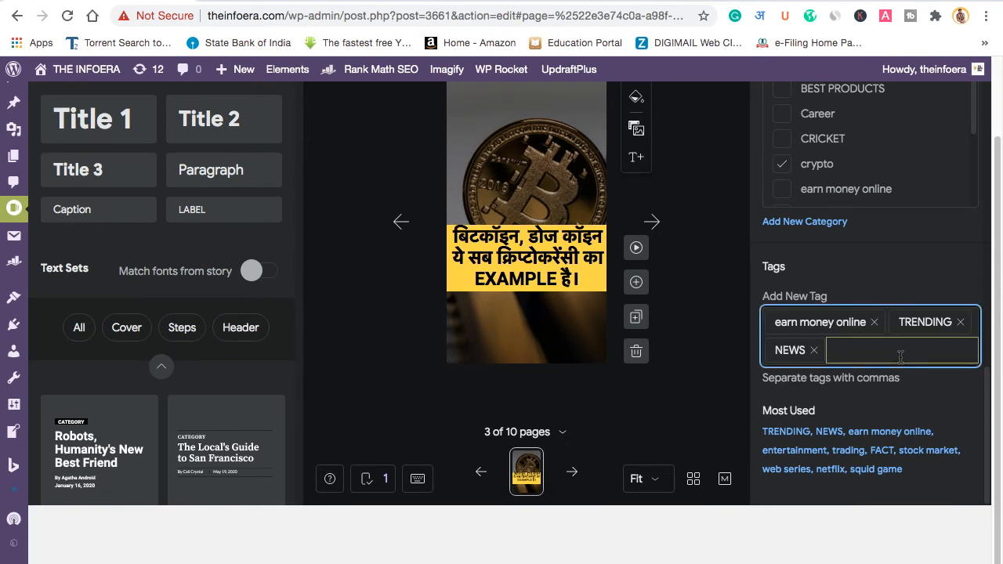
type("CRYT")
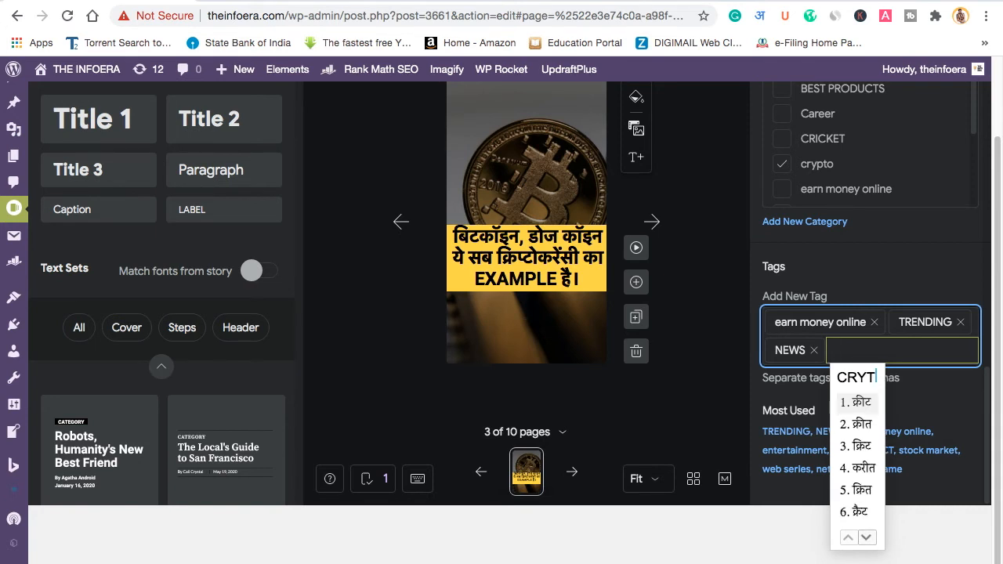
key("BackSpace")
type("PTO")
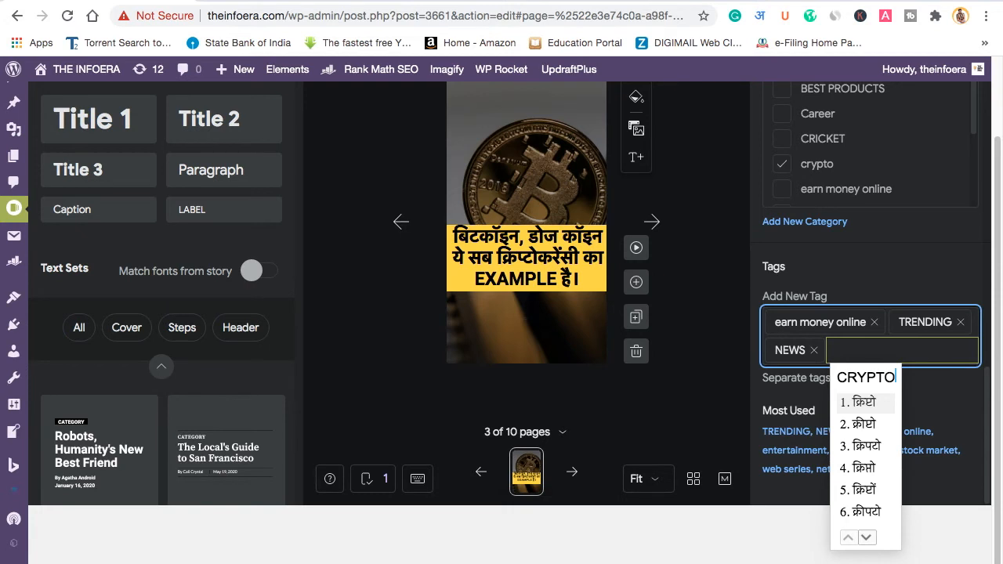
key("Down")
key("Down")
key("Down")
key("Down")
key("Down")
key("Down")
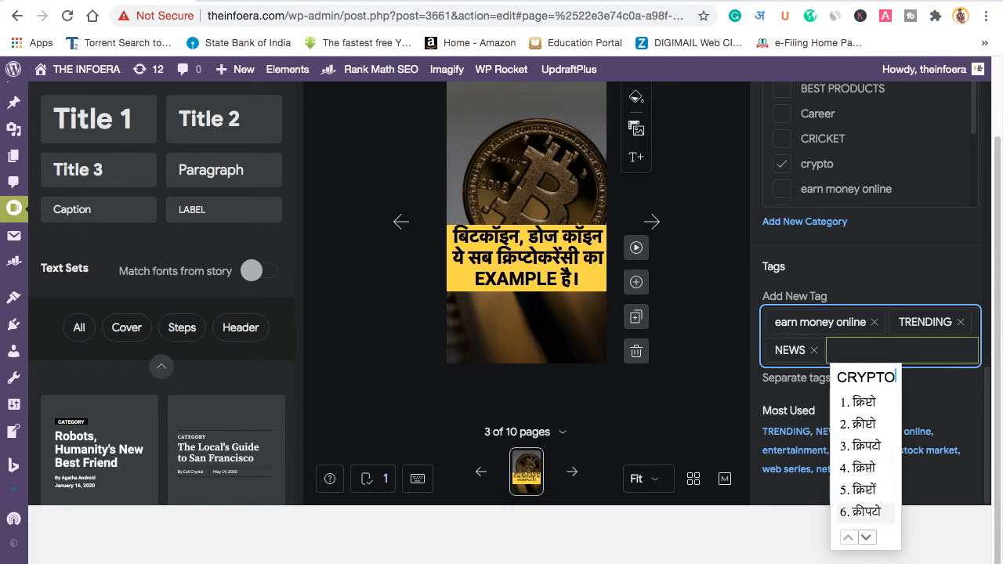
key("space")
key("Return")
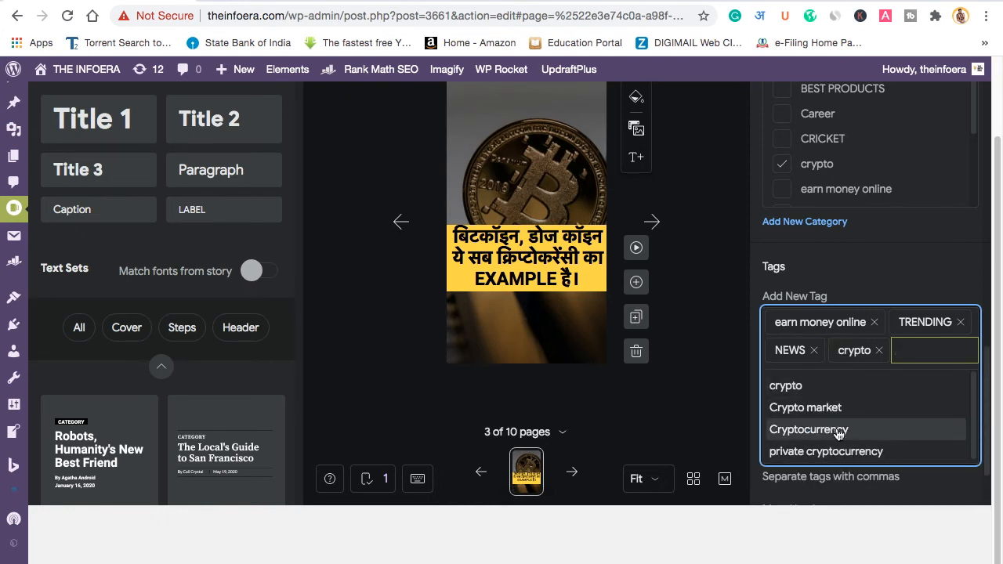
left_click(838, 430)
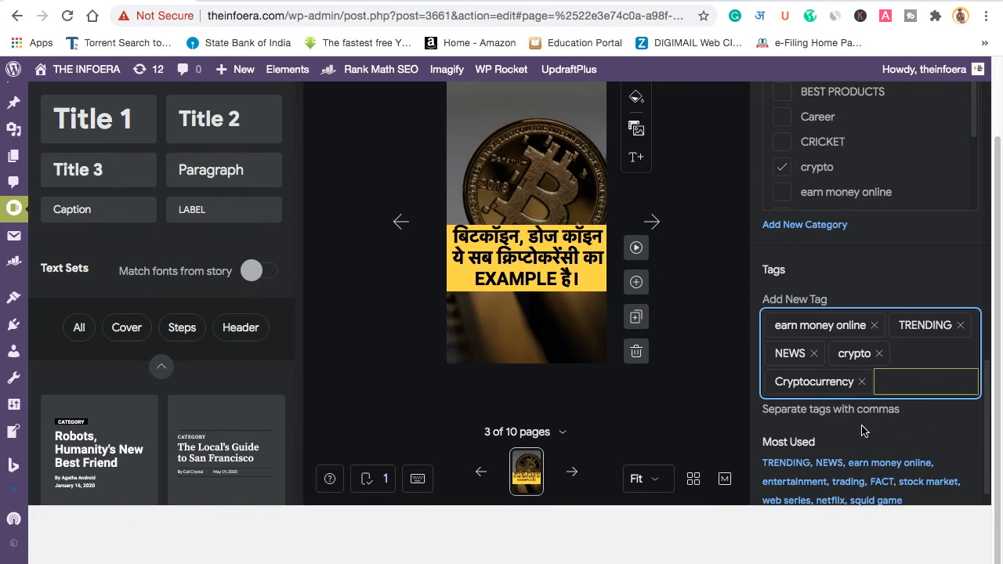
scroll(861, 431, "up", 10)
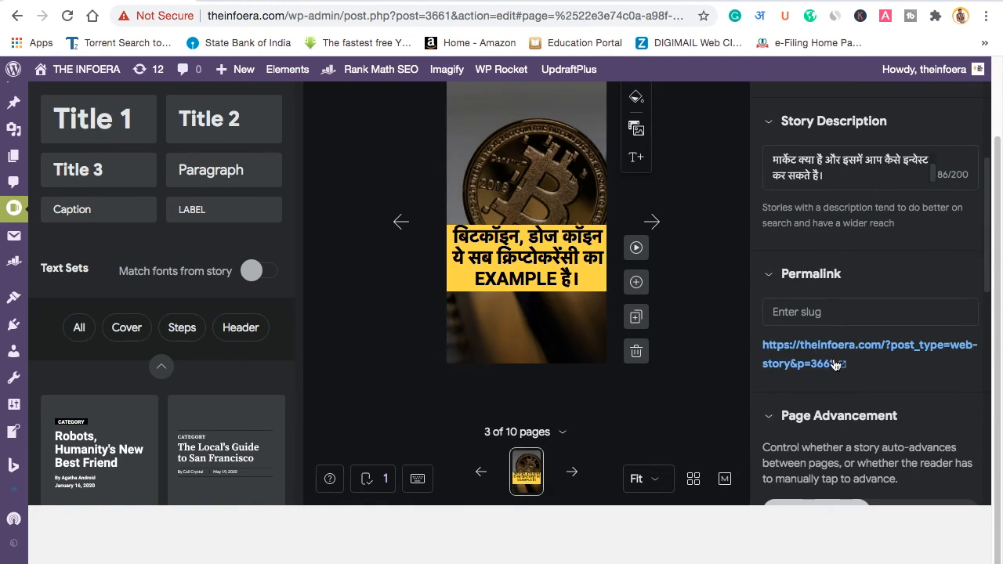
Step: Set the permalink slug to 'what-is-cryptocurrency' after switching the input language to English
left_click(849, 313)
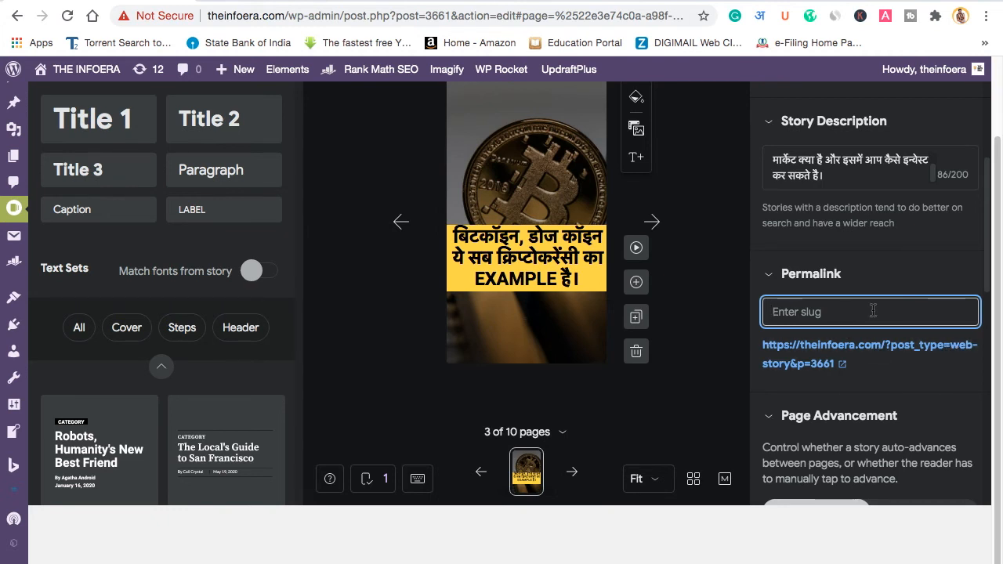
left_click(762, 21)
left_click(698, 70)
type("what")
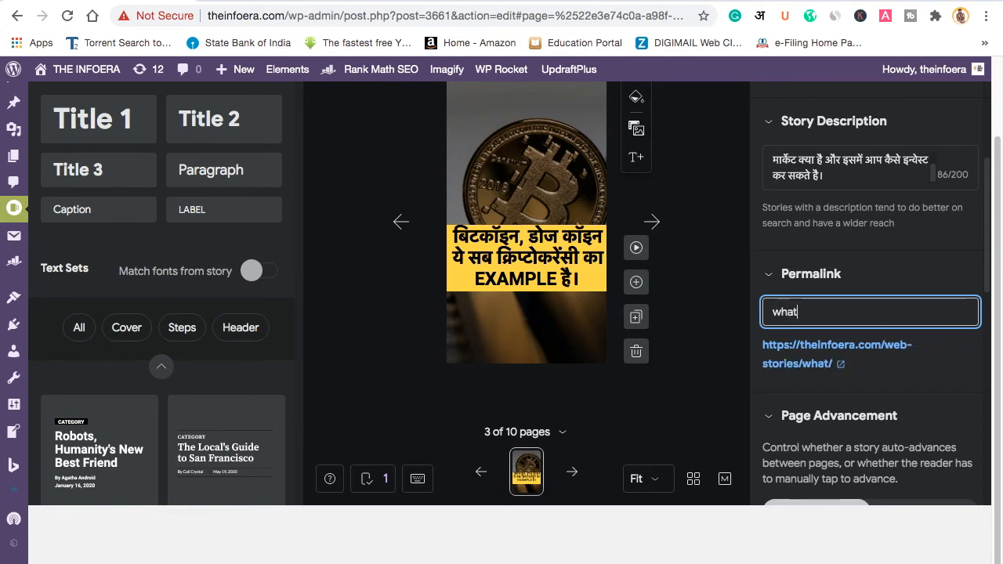
type("-is-cryp")
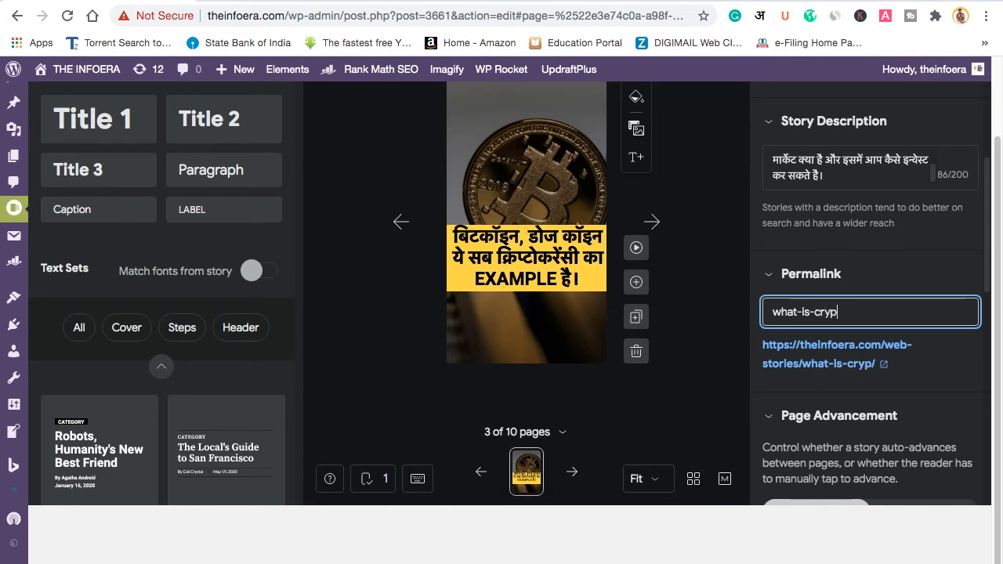
type("tocurrency")
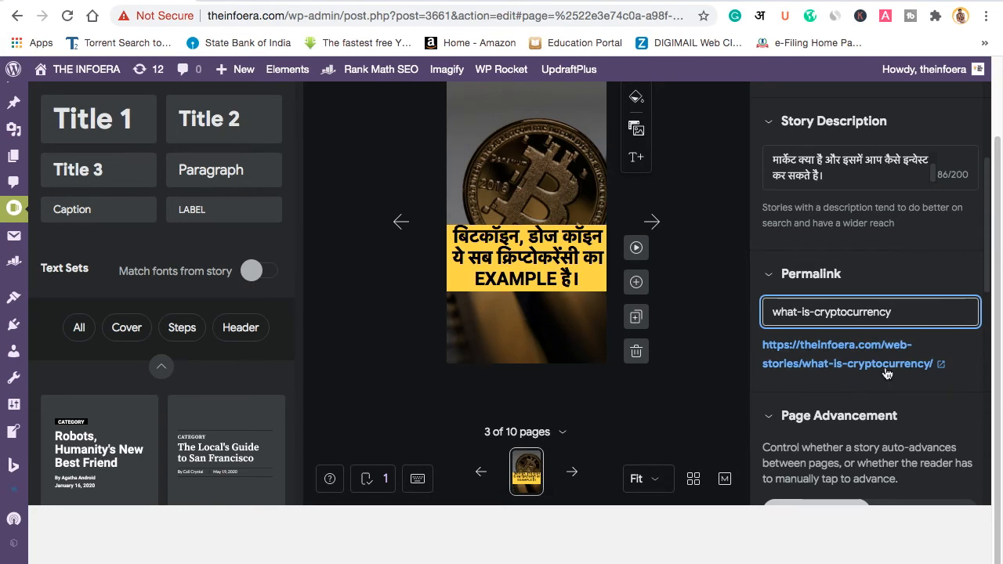
scroll(918, 384, "down", 3)
scroll(921, 415, "down", 2)
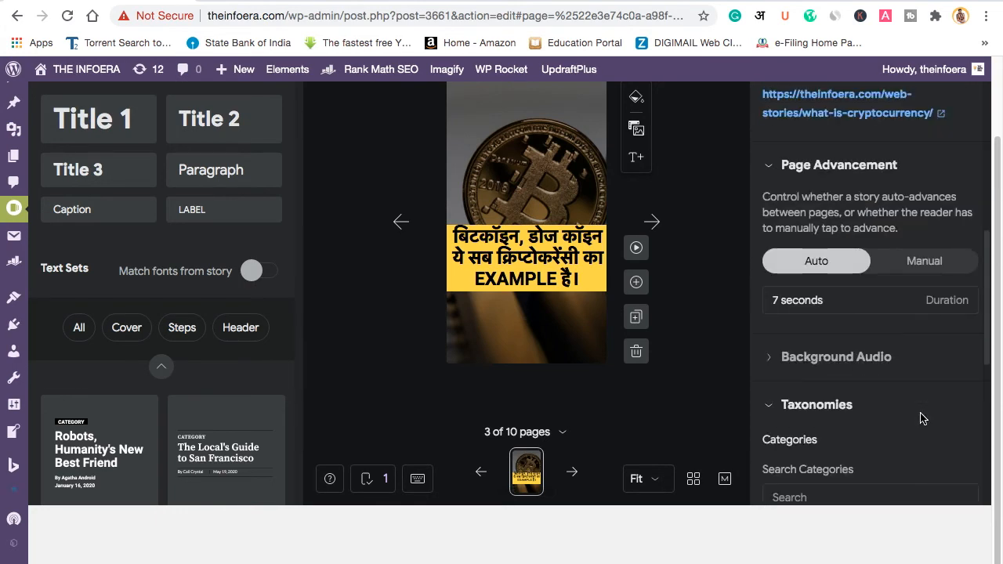
scroll(921, 415, "up", 8)
scroll(869, 443, "down", 6)
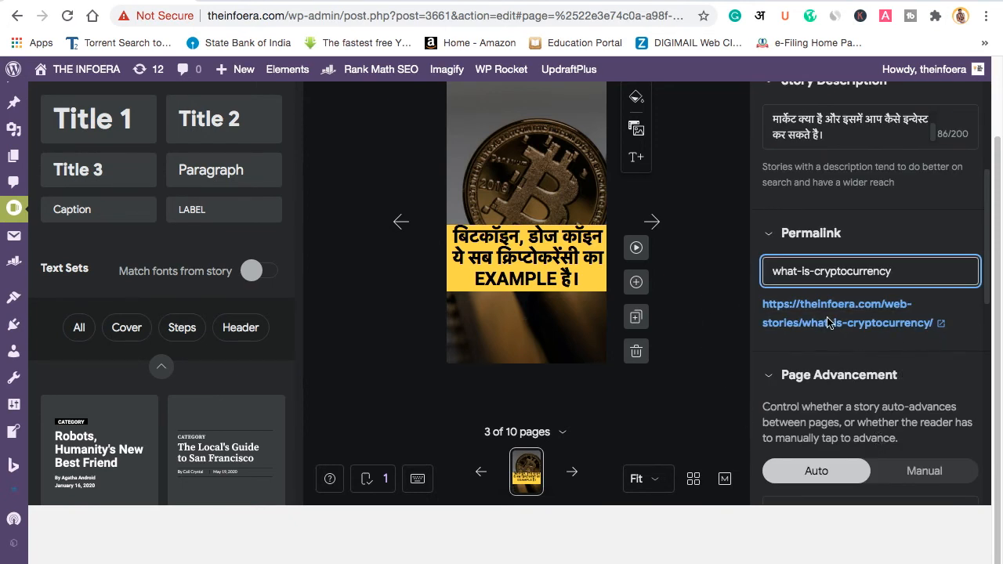
scroll(918, 355, "down", 10)
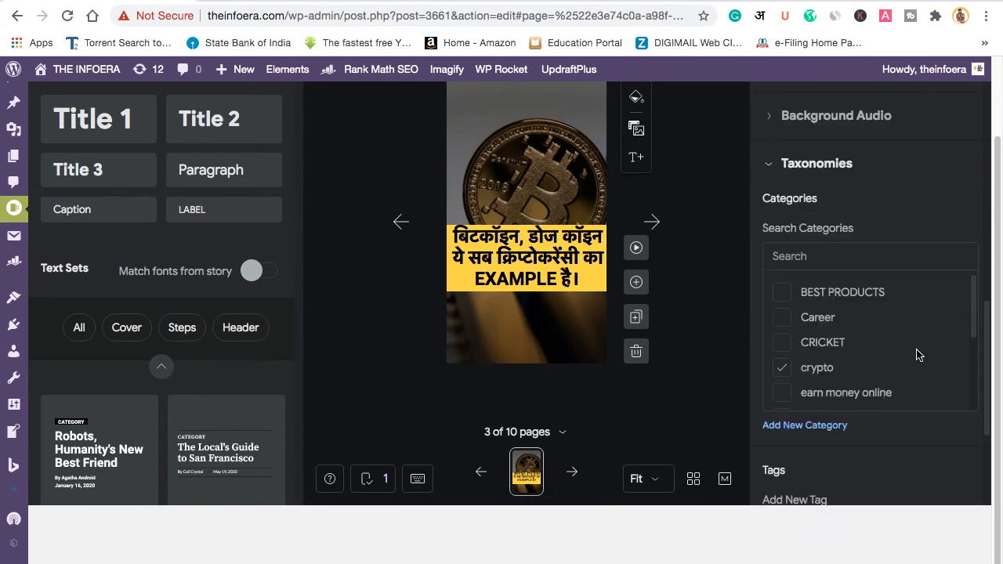
scroll(916, 350, "up", 15)
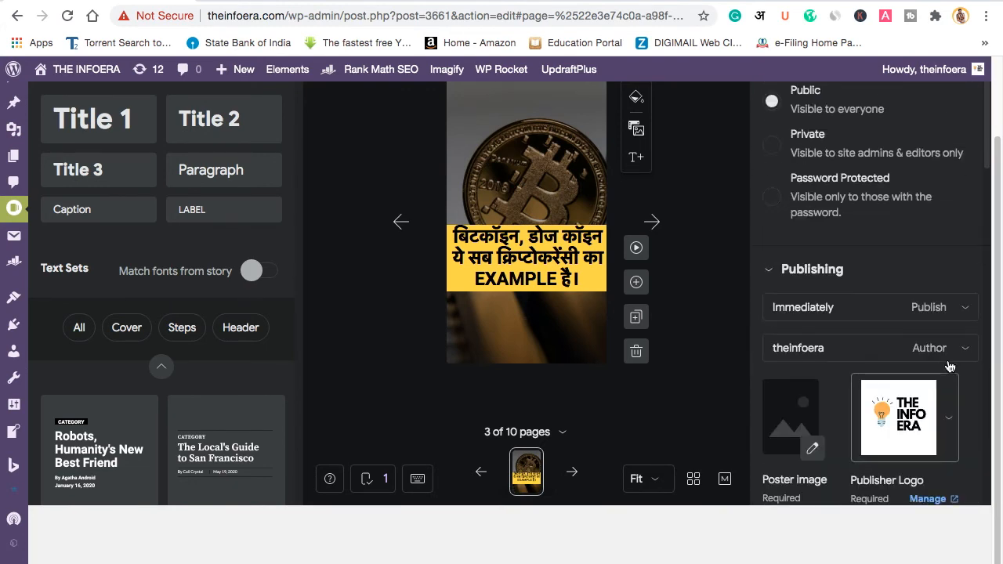
scroll(870, 395, "down", 1)
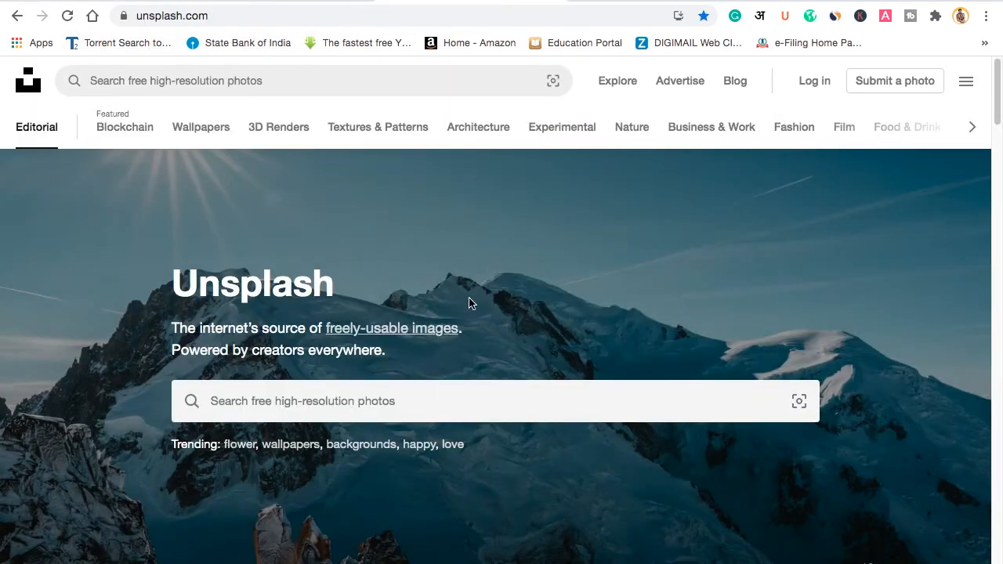
Step: Search Unsplash for crypto and download the vertical gold coins photo at Medium (1920x2879)
scroll(478, 305, "down", 1)
left_click(284, 345)
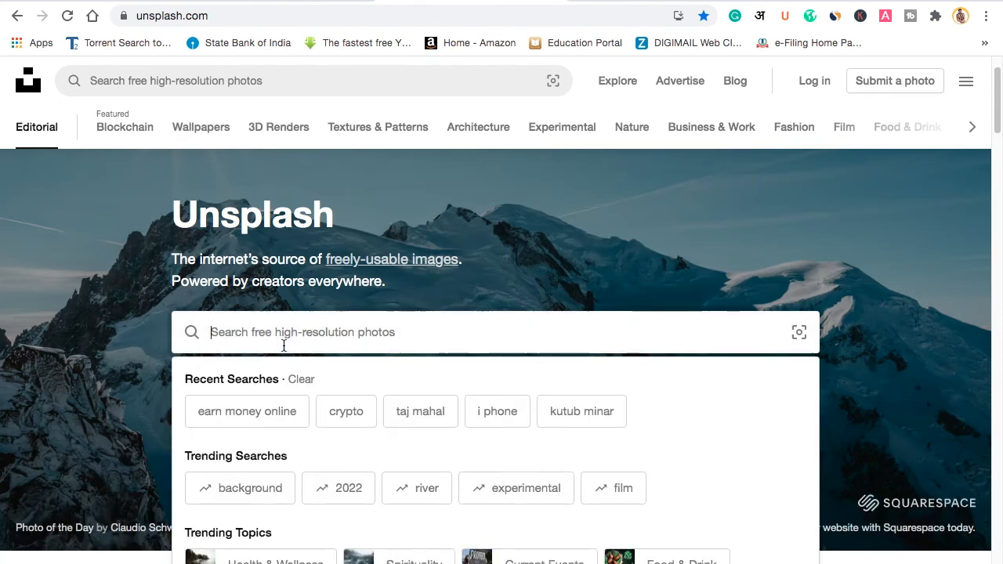
left_click(342, 413)
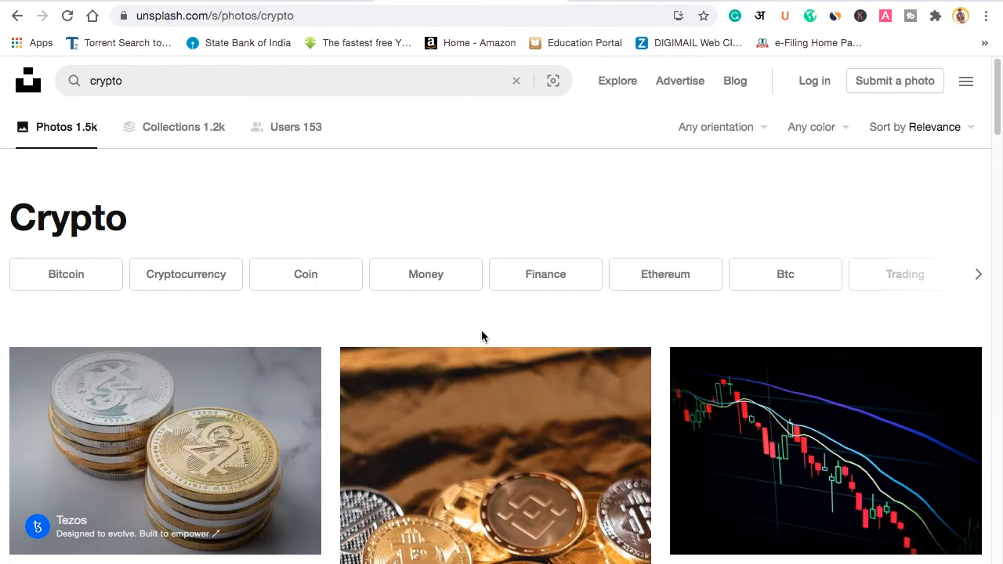
scroll(481, 337, "down", 5)
scroll(580, 423, "down", 15)
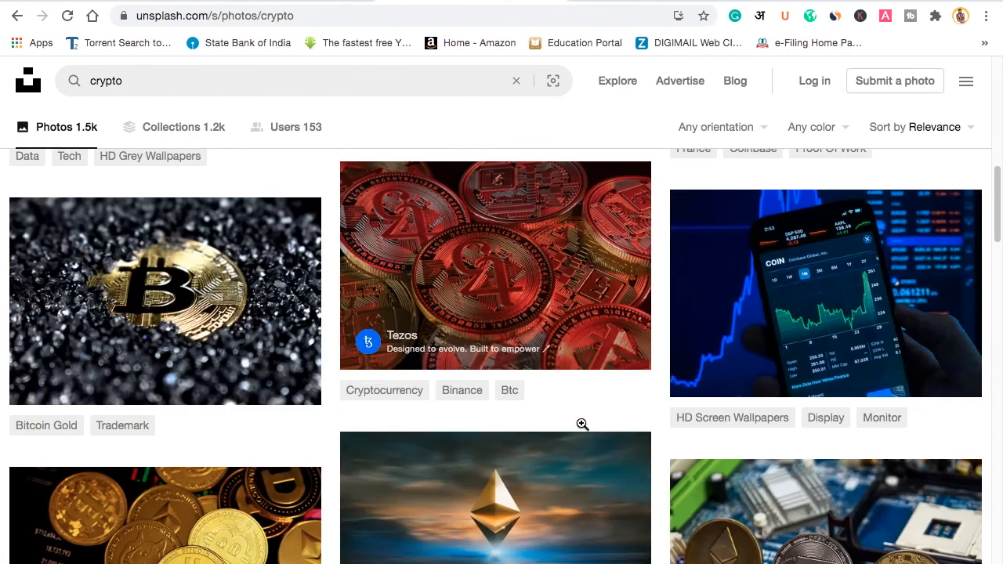
scroll(581, 428, "up", 15)
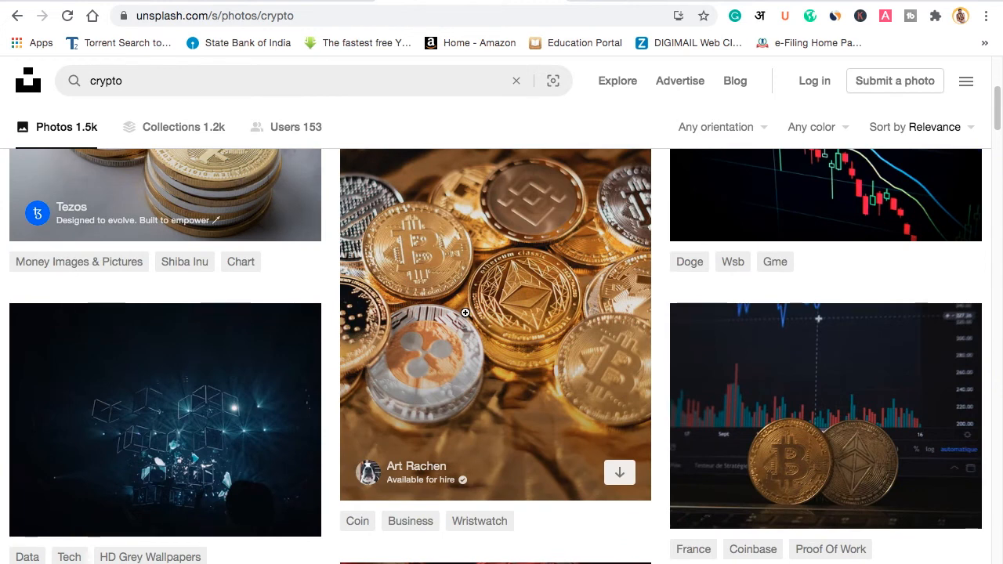
left_click(466, 313)
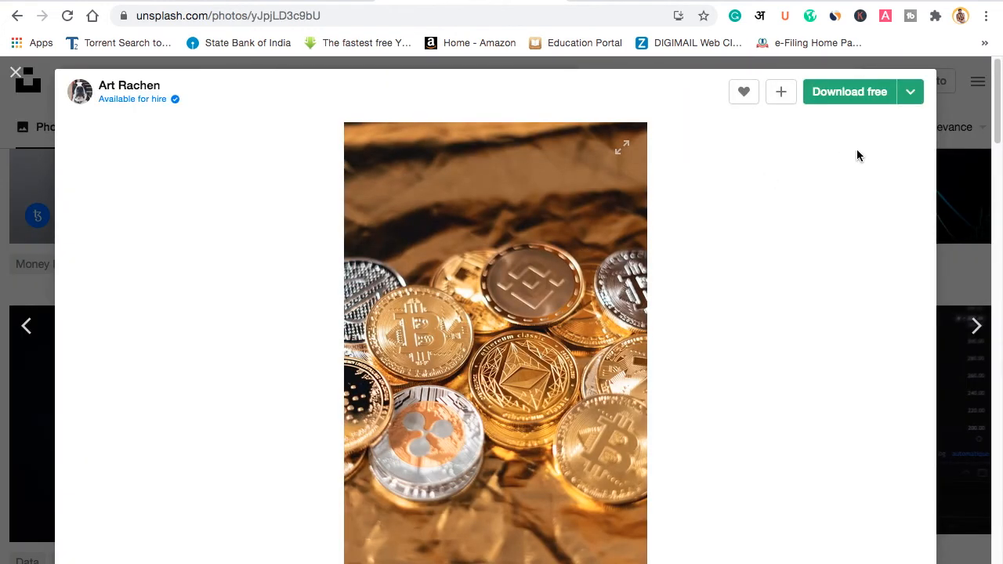
left_click(912, 97)
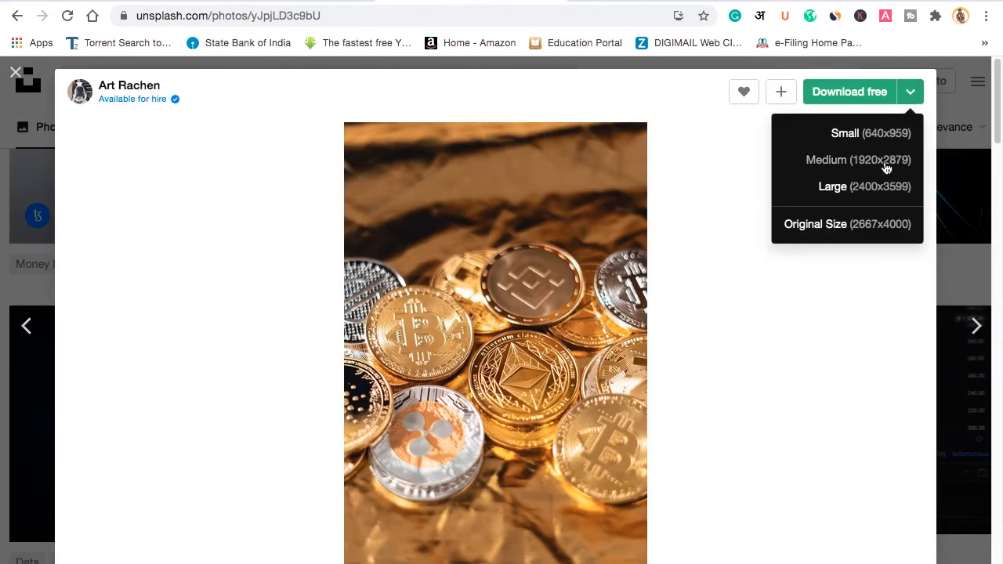
left_click(885, 163)
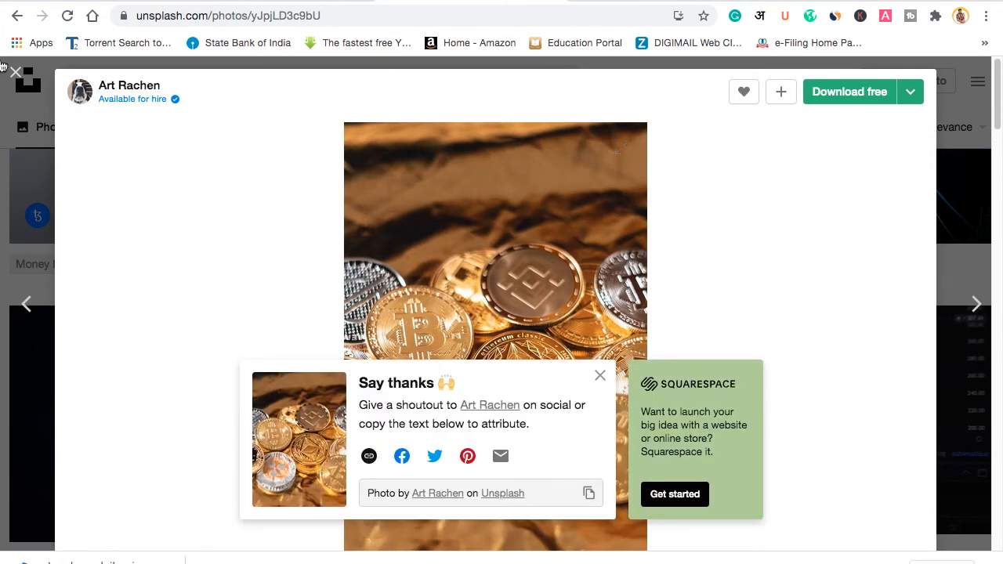
left_click(16, 72)
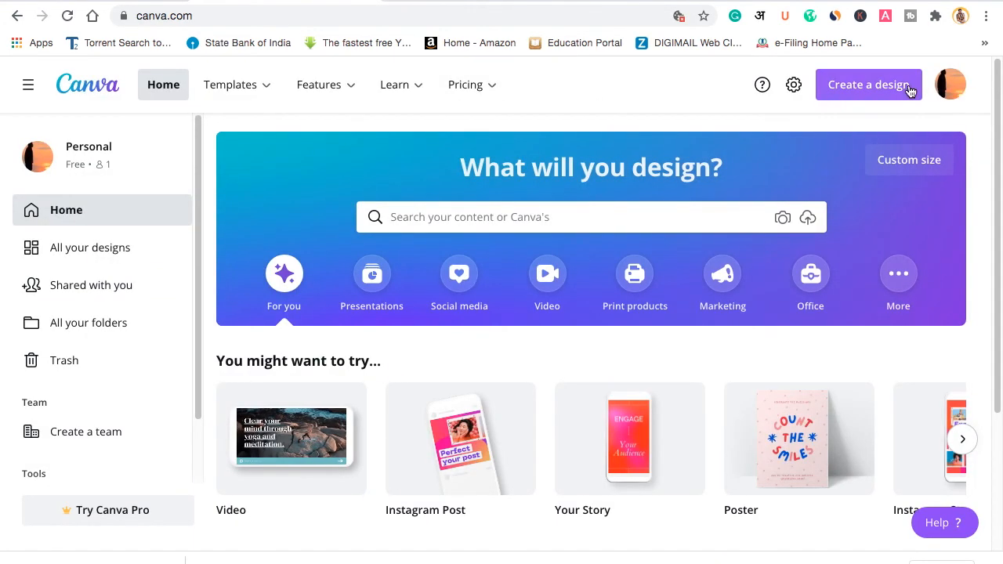
Step: Create a blank 640 × 854 px custom-size design and show the Uploads panel
left_click(836, 90)
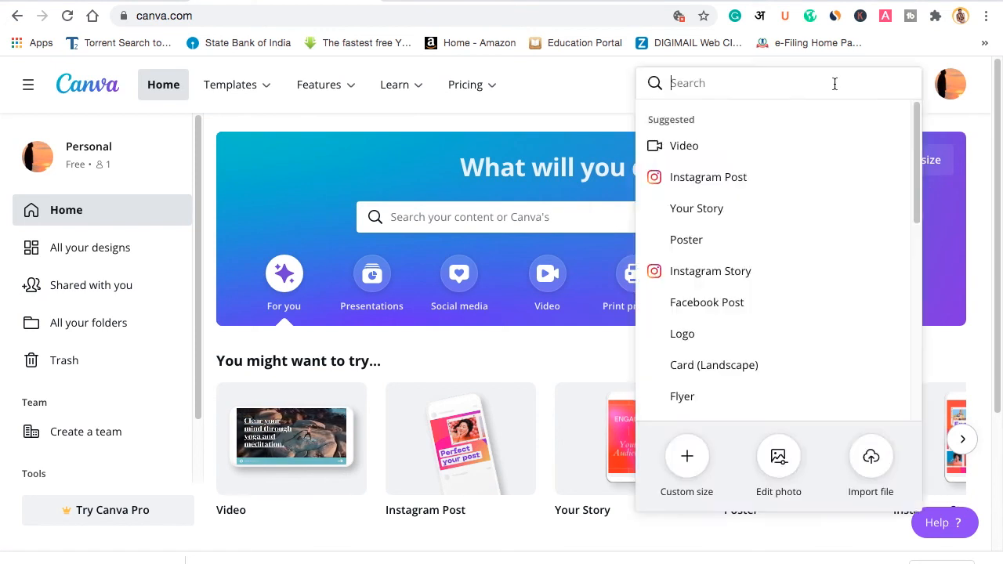
left_click(688, 461)
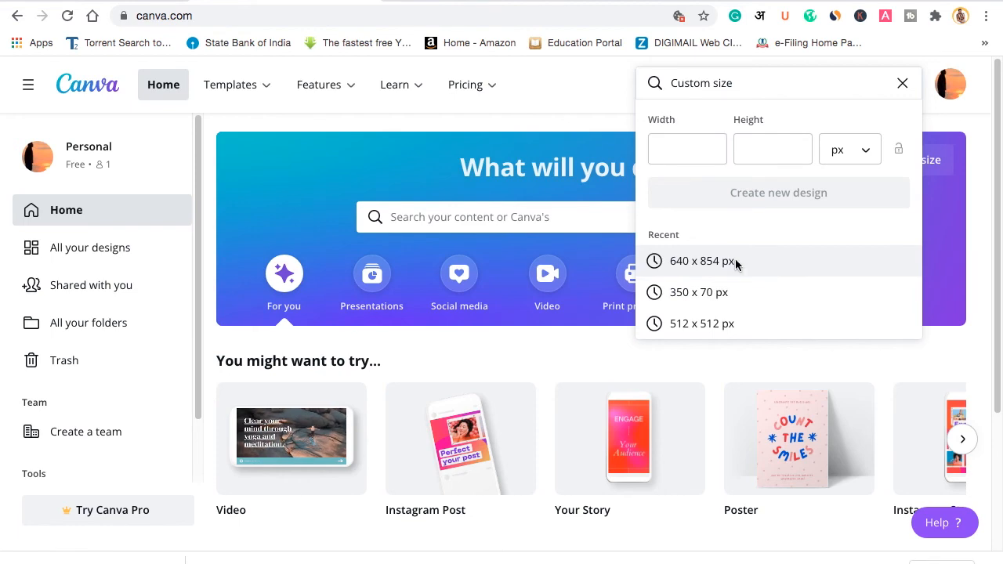
left_click(735, 264)
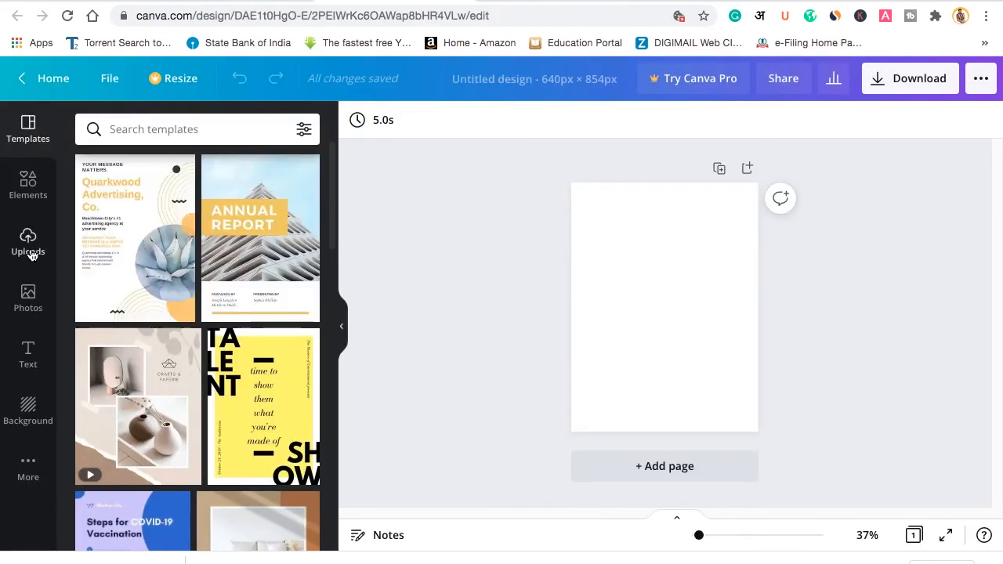
left_click(28, 243)
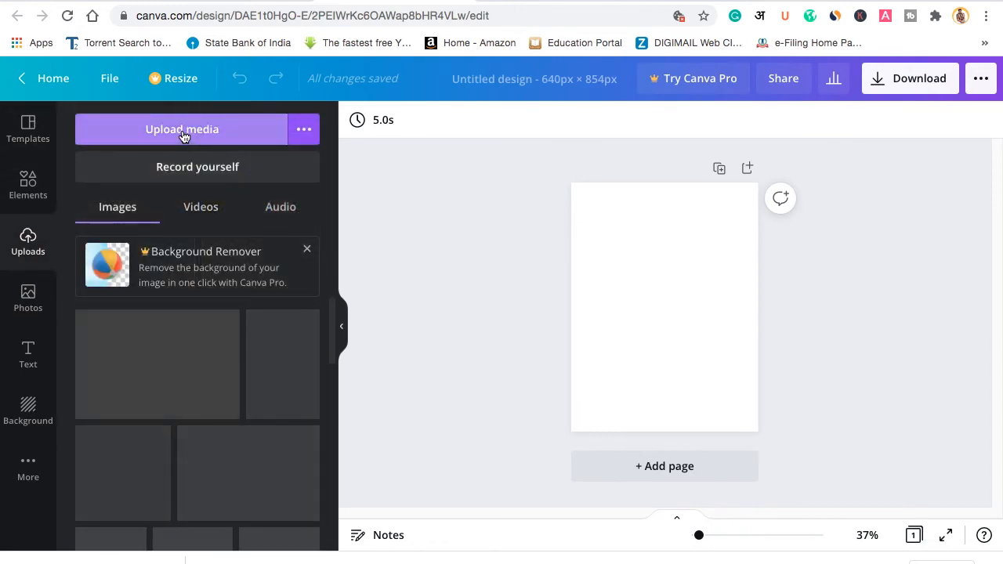
Step: Place the coins photo on the page and set brightness -12, contrast -18, saturation 15
left_click_drag(103, 351, 589, 298)
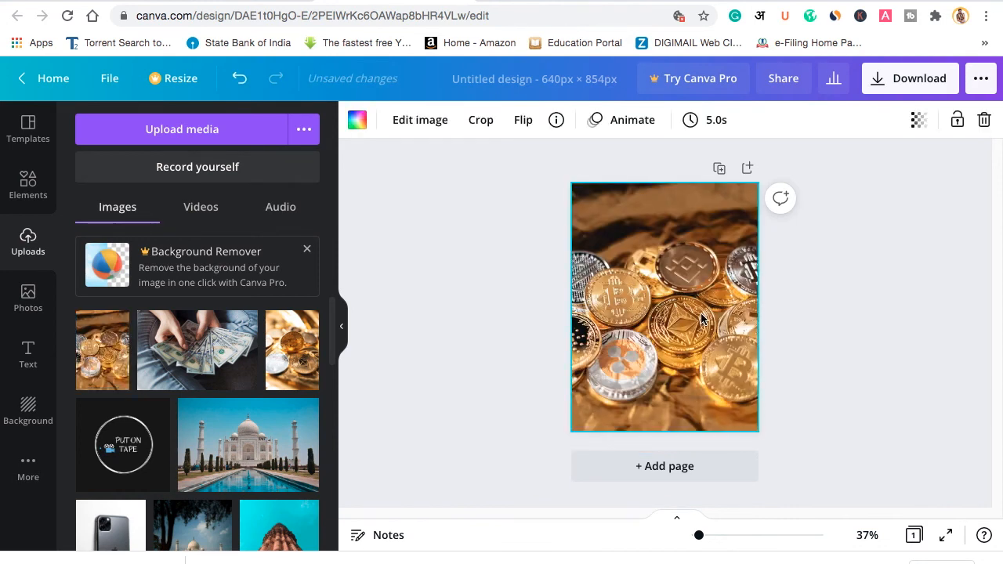
left_click(413, 126)
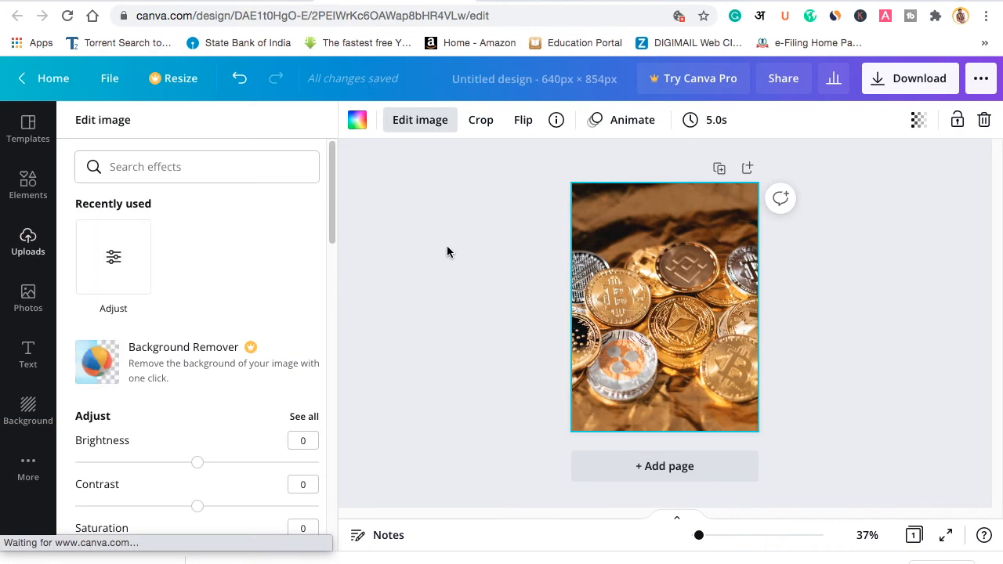
scroll(232, 279, "down", 3)
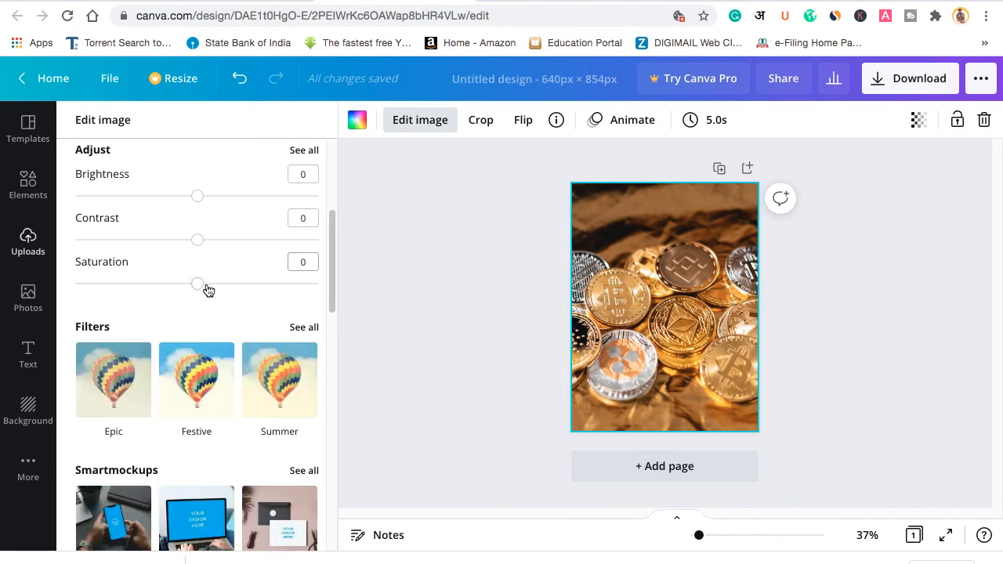
scroll(206, 283, "up", 1)
mouse_move(199, 300)
left_mouse_down()
mouse_move(210, 296)
mouse_move(182, 296)
left_mouse_up()
left_click_drag(198, 341, 177, 340)
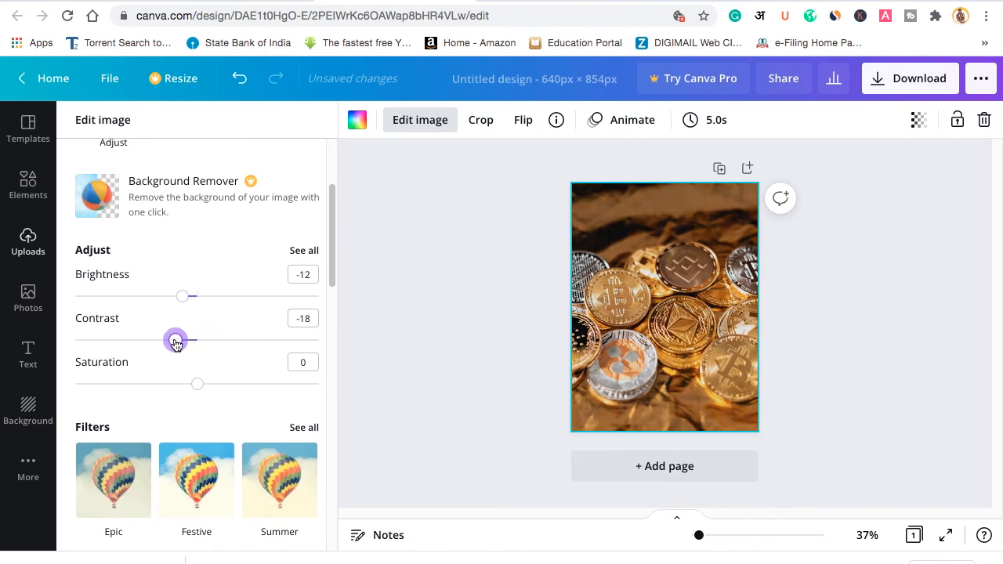
scroll(196, 344, "down", 1)
mouse_move(198, 306)
left_mouse_down()
mouse_move(215, 306)
mouse_move(188, 306)
mouse_move(215, 306)
left_mouse_up()
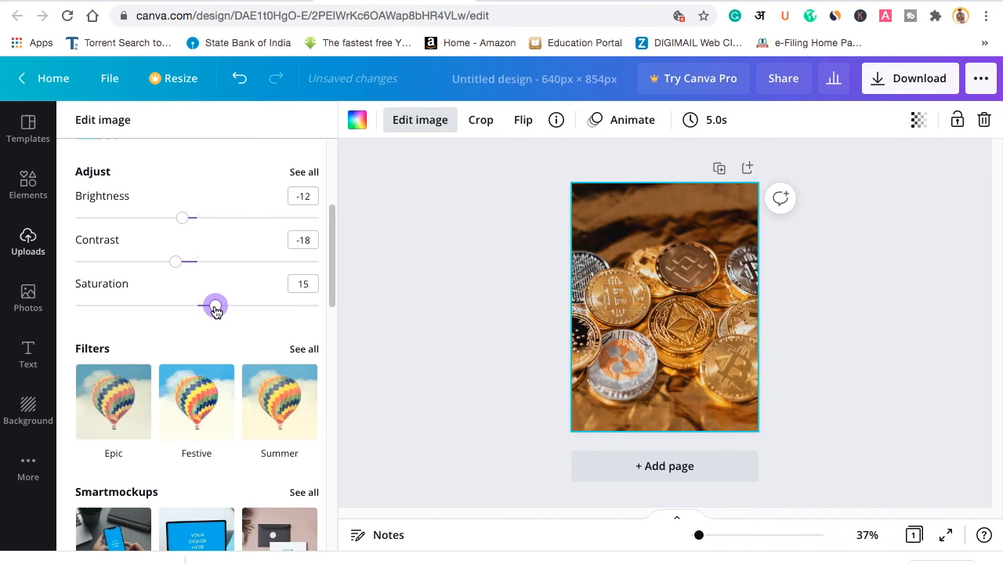
scroll(174, 285, "up", 3)
Step: Raise the vignette to 71, try a vibrance change, and bring up the download options
left_click(112, 259)
scroll(283, 368, "down", 1)
scroll(284, 368, "down", 1)
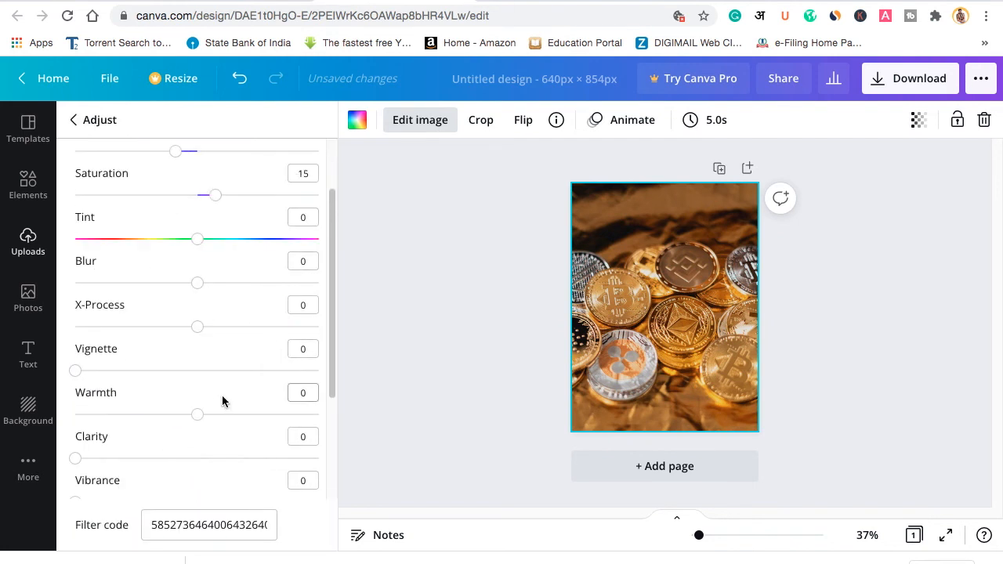
left_click_drag(75, 369, 247, 371)
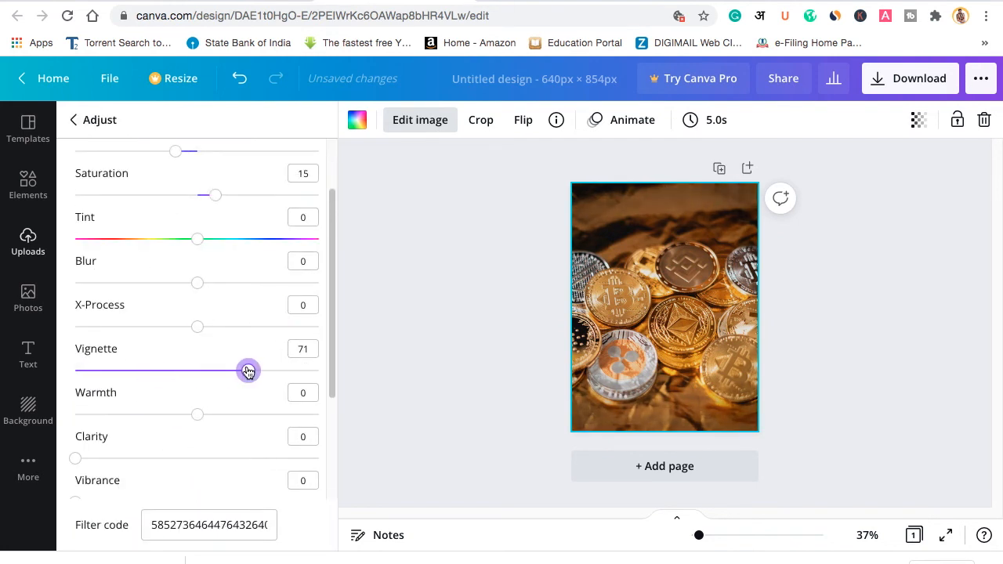
scroll(199, 381, "down", 3)
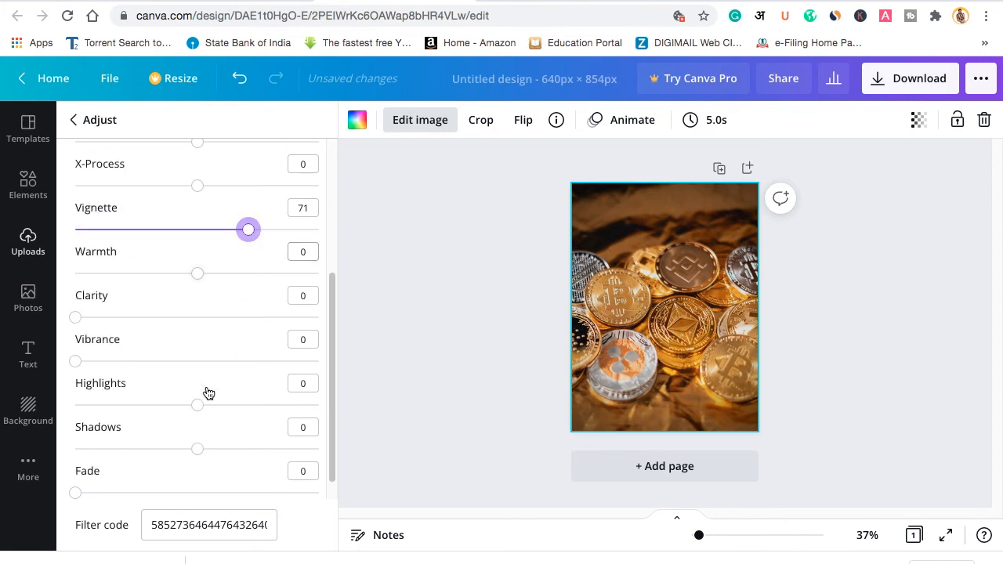
mouse_move(76, 362)
left_mouse_down()
mouse_move(180, 362)
mouse_move(69, 370)
left_mouse_up()
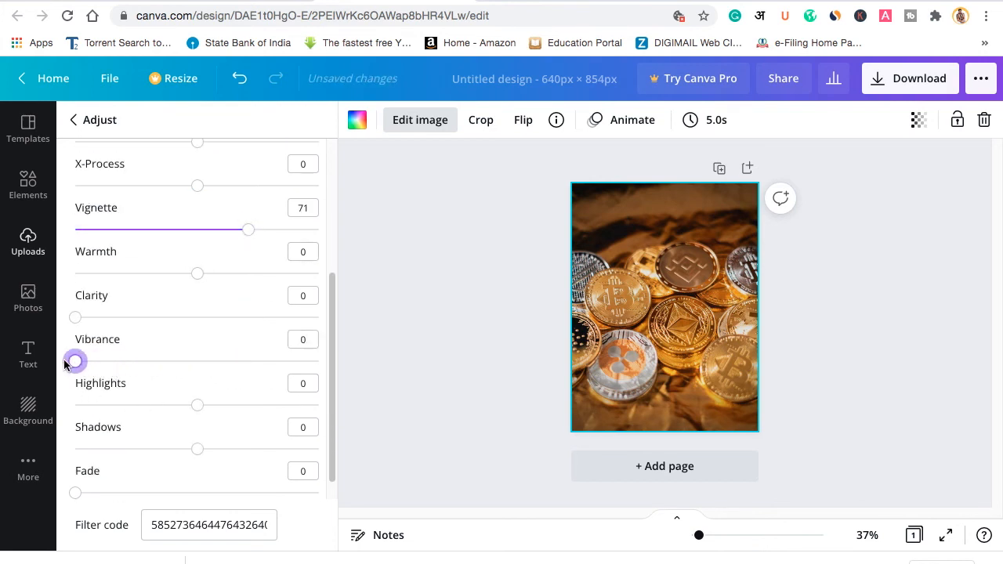
scroll(203, 372, "down", 1)
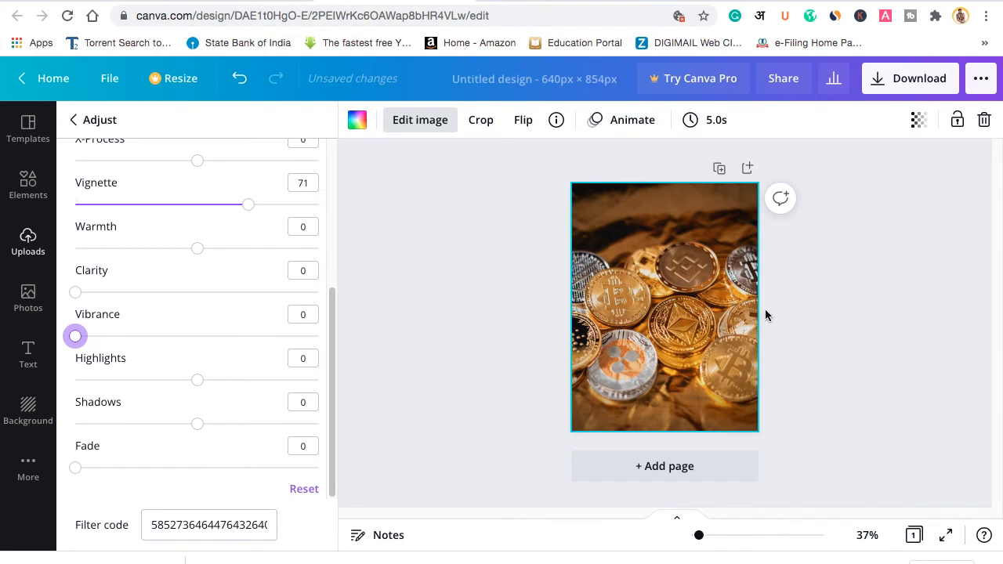
scroll(210, 319, "up", 5)
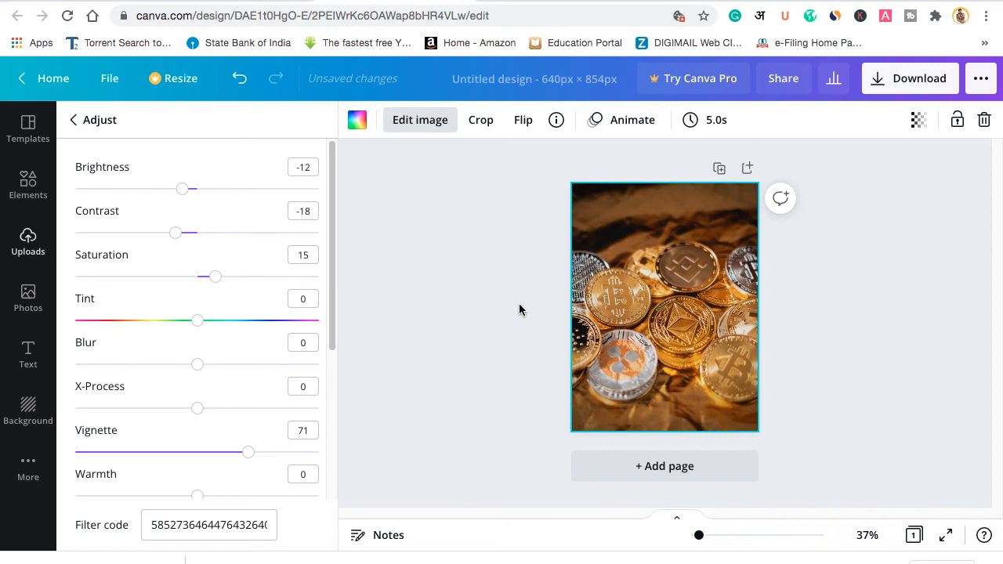
left_click(898, 81)
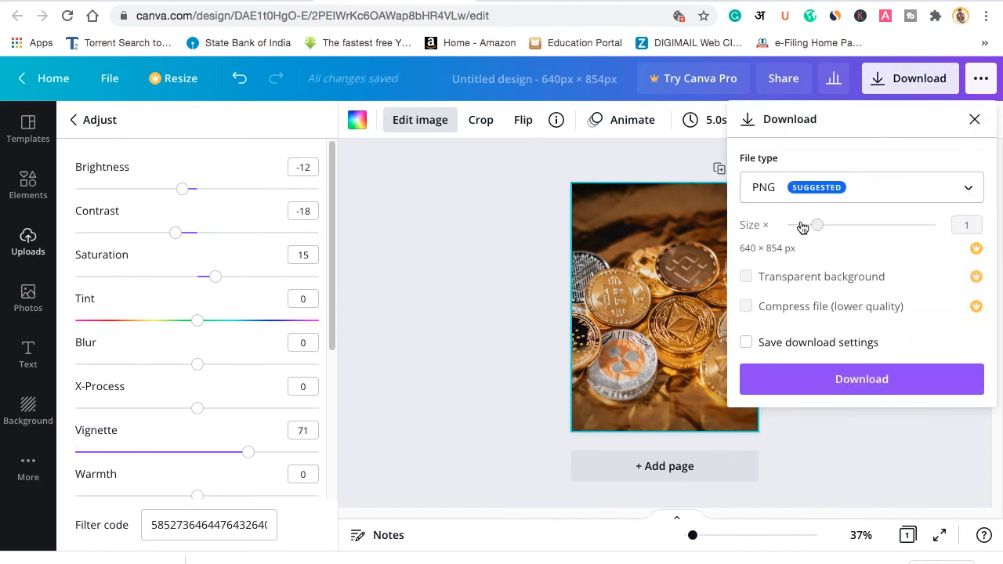
Step: Download the design as a PNG and dismiss the Canva Pro offer popup
left_click(854, 379)
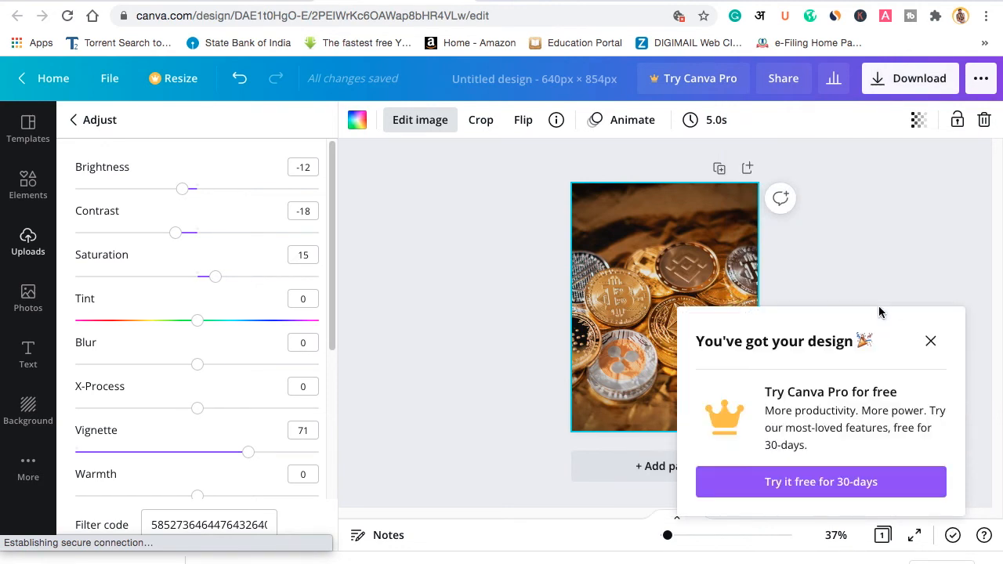
left_click(931, 341)
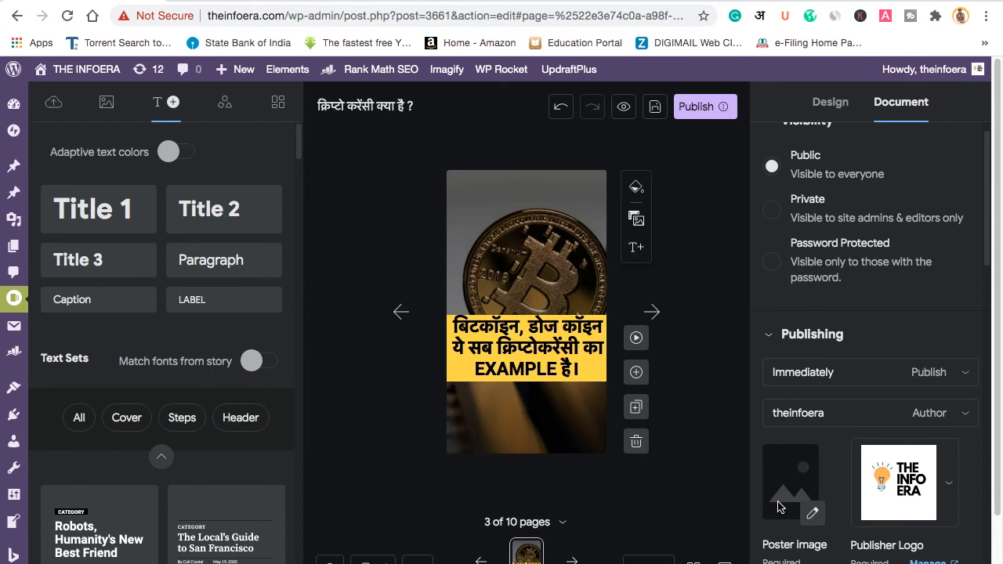
Step: Upload the edited coins PNG as the poster image and frame it for cropping
left_click(813, 514)
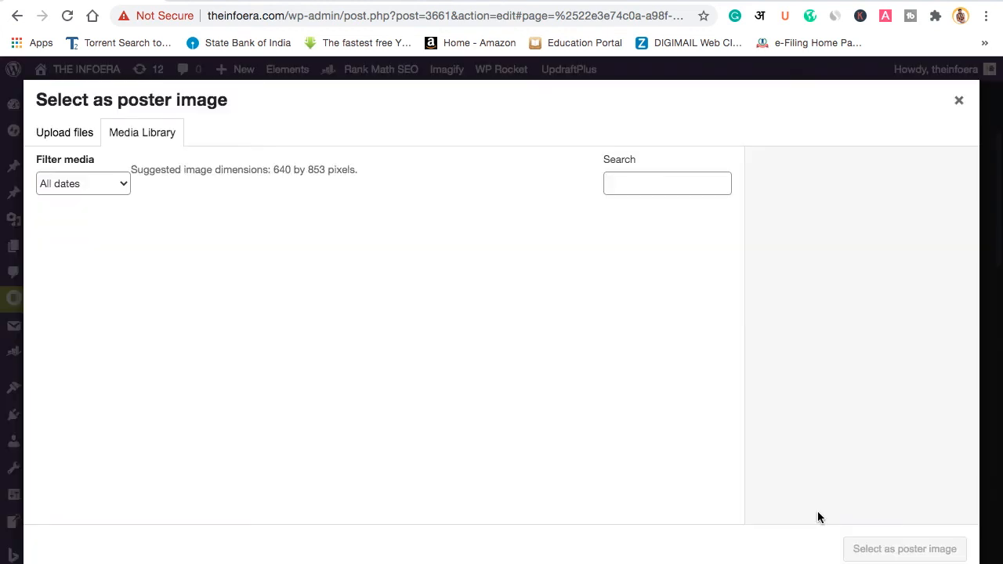
left_click(65, 131)
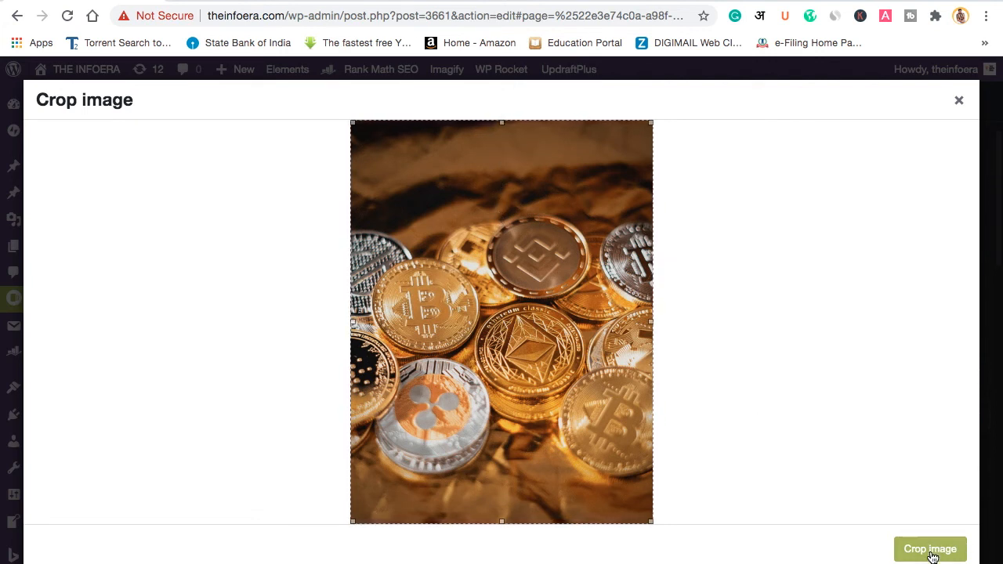
left_click(900, 553)
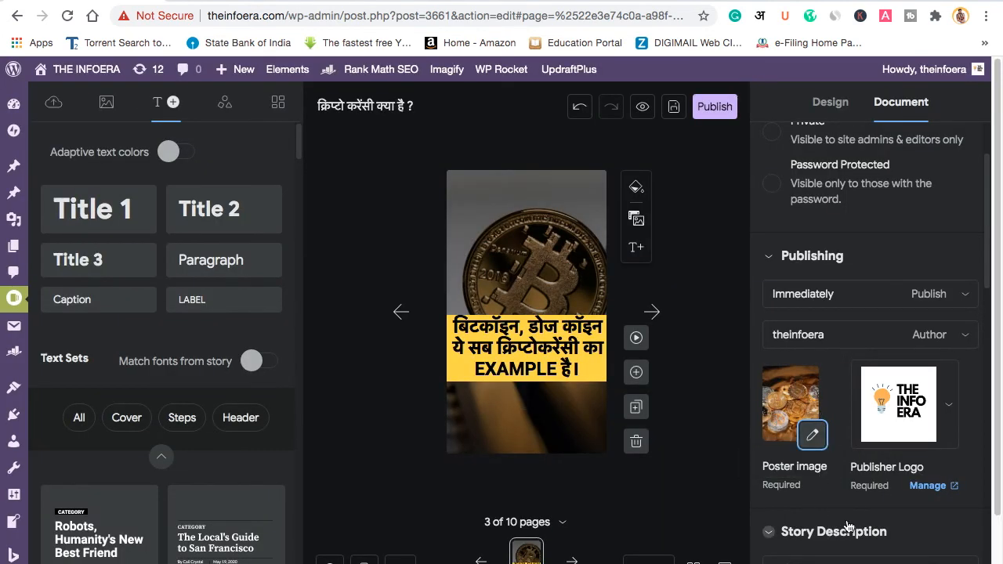
scroll(846, 529, "down", 3)
scroll(865, 455, "down", 5)
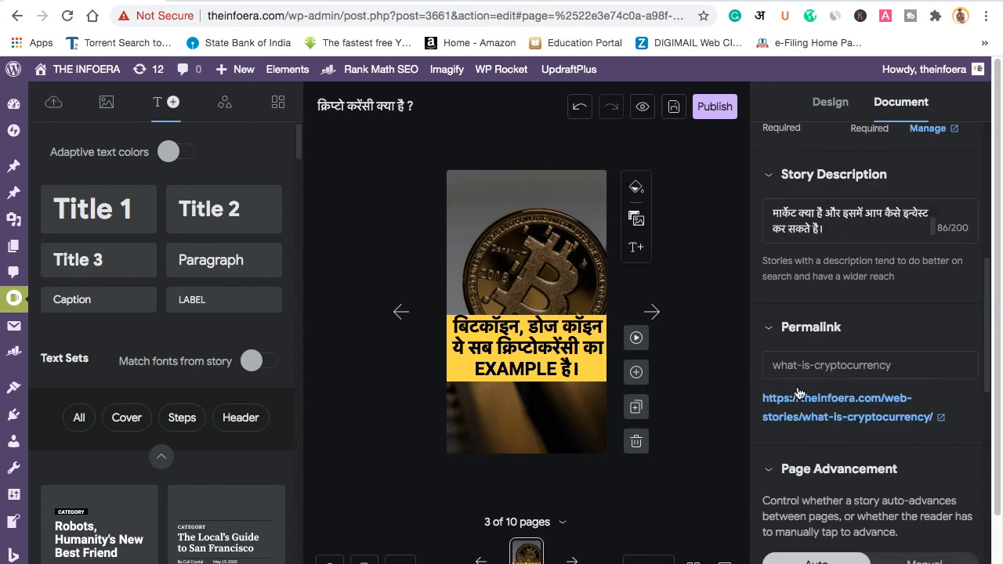
scroll(916, 490, "down", 2)
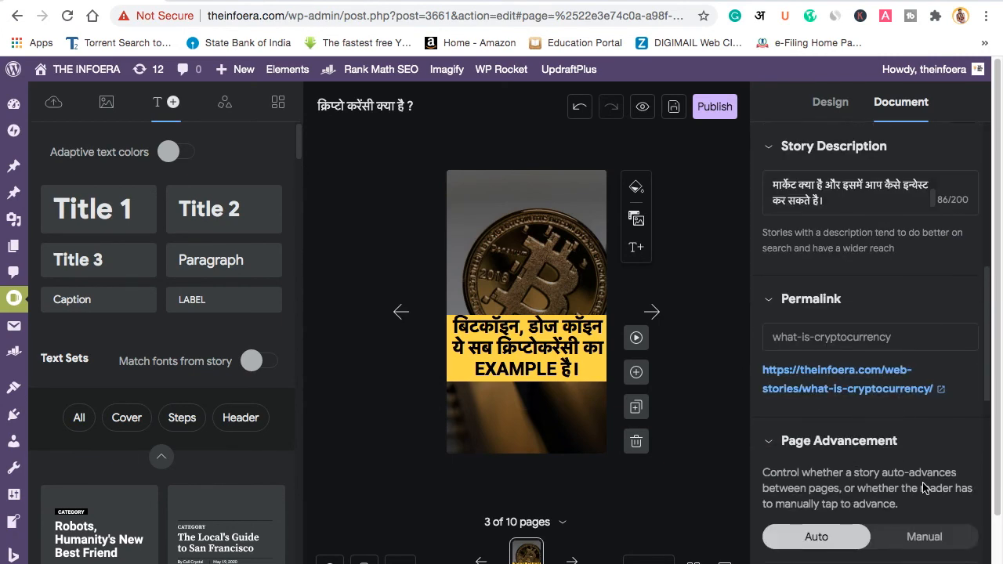
scroll(862, 521, "down", 2)
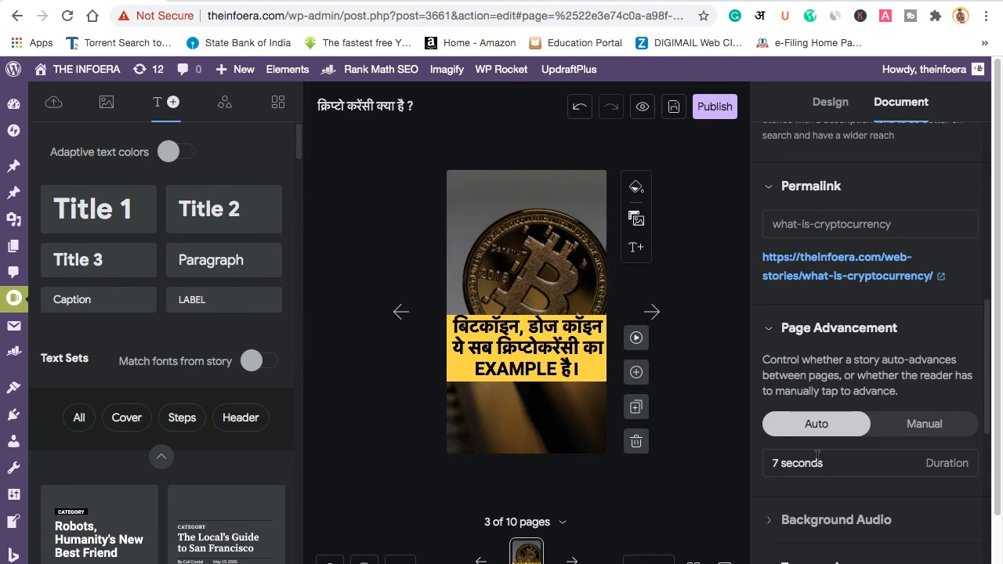
scroll(882, 472, "down", 8)
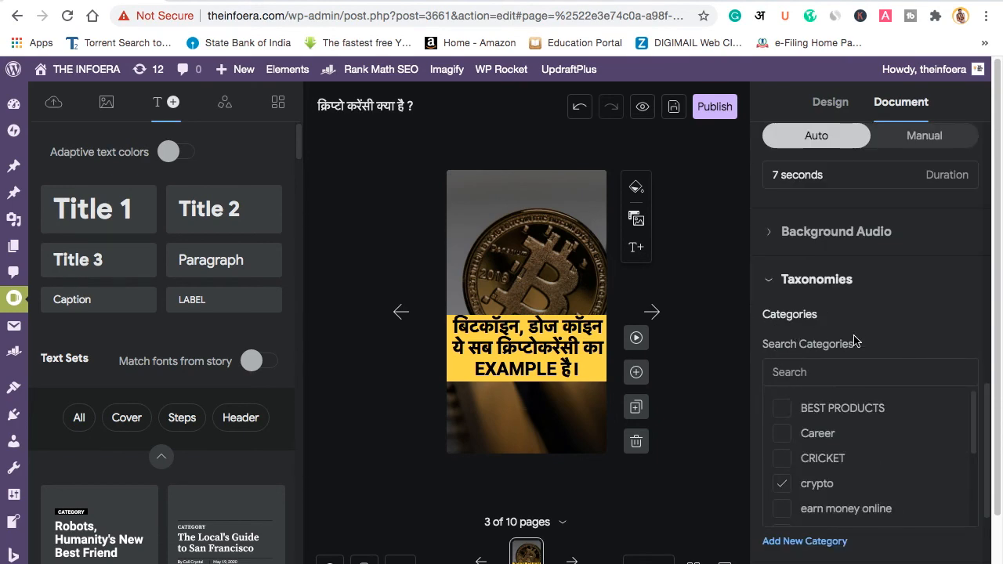
scroll(883, 493, "down", 10)
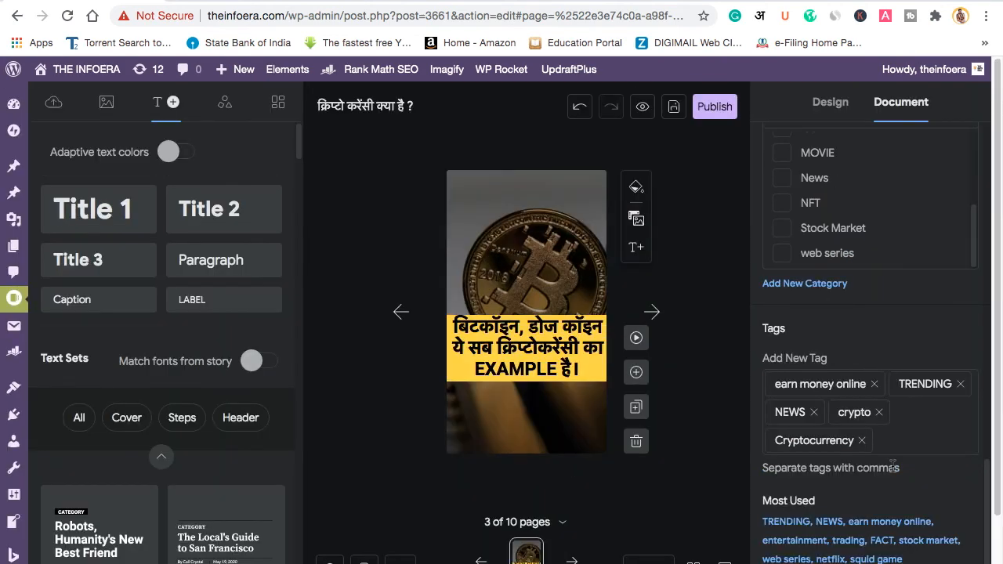
scroll(854, 352, "up", 15)
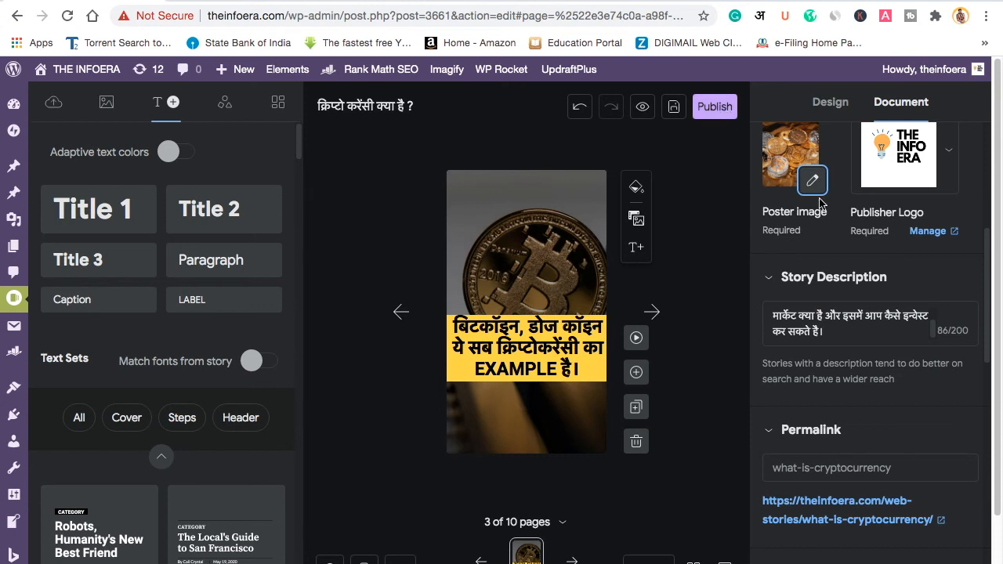
scroll(819, 204, "up", 4)
scroll(771, 235, "up", 2)
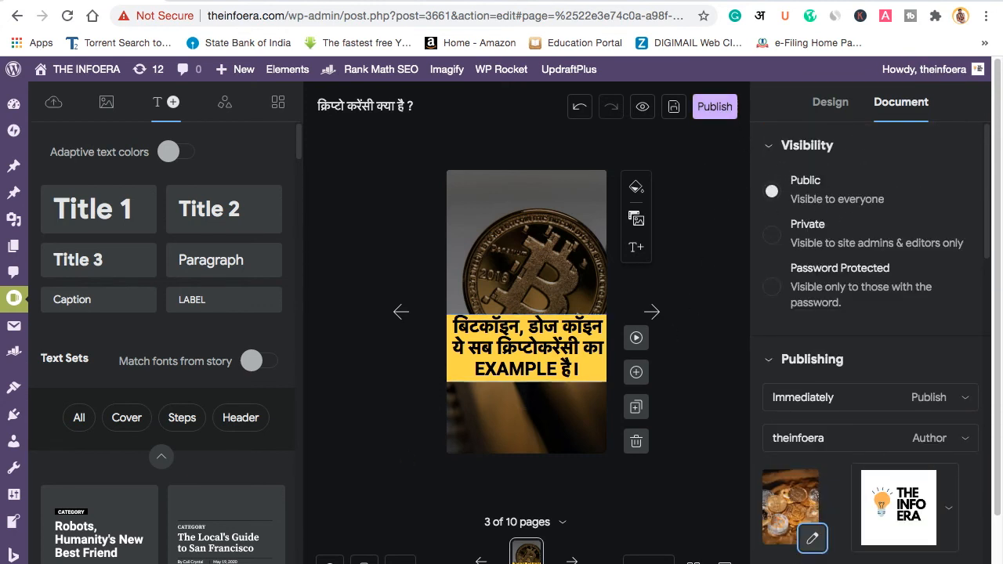
left_click(364, 561)
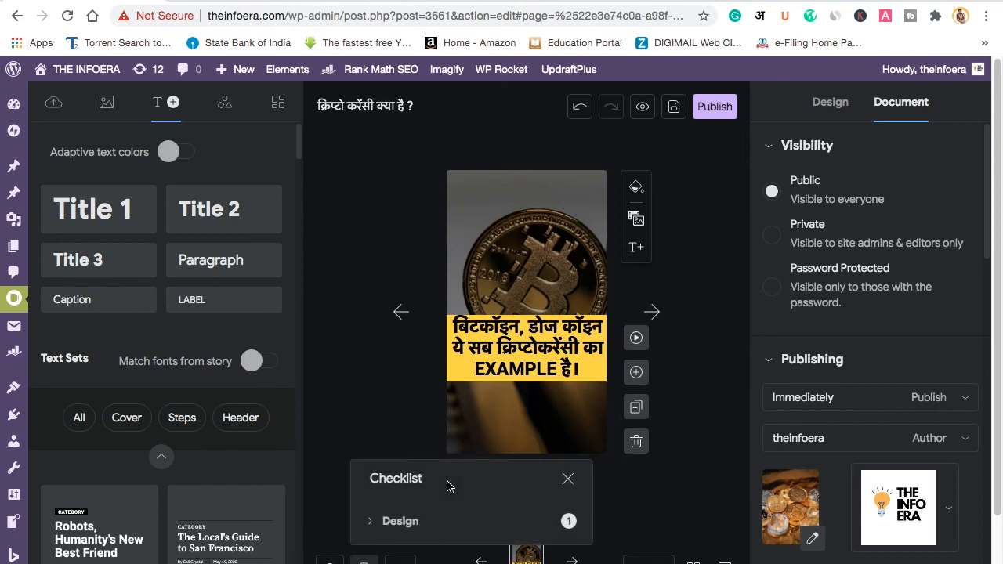
left_click(400, 521)
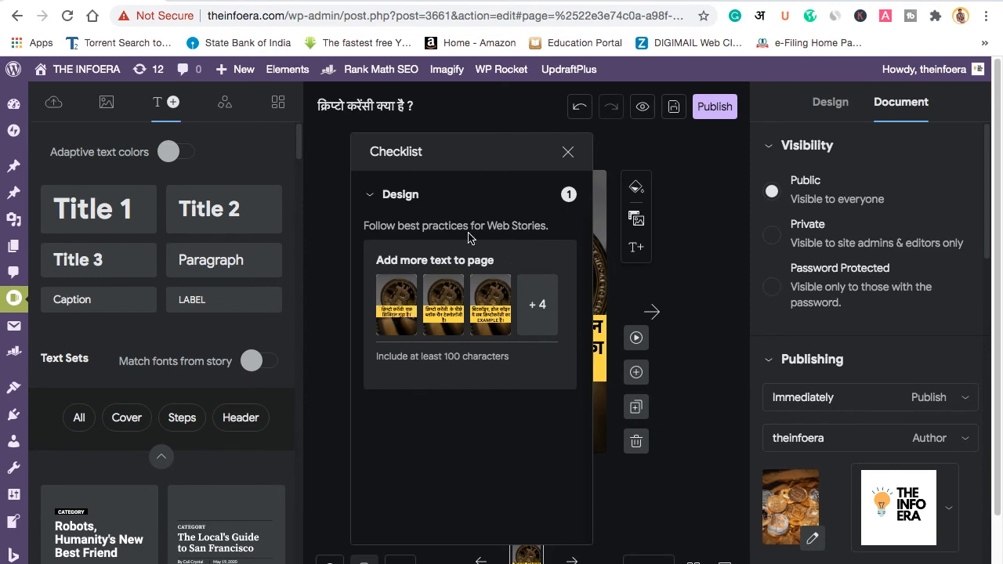
left_click(371, 196)
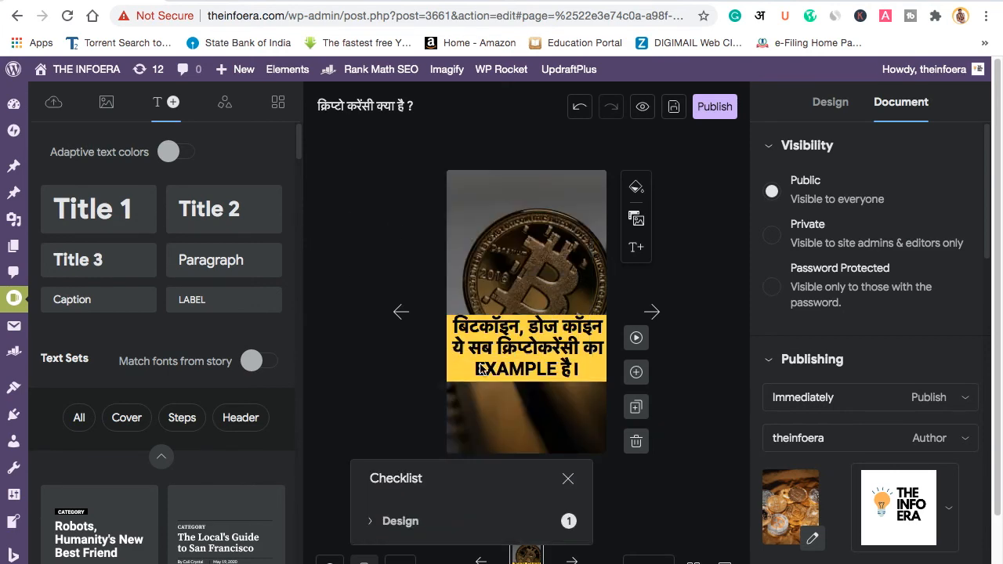
left_click(567, 479)
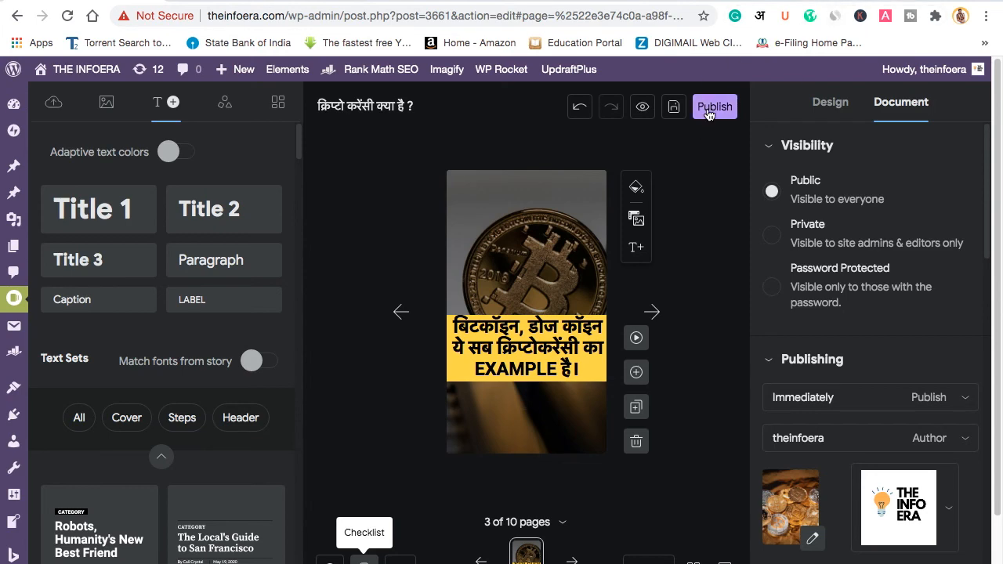
Step: Publish the story and open its live page at /web-stories/what-is-cryptocurrency/
left_click(707, 110)
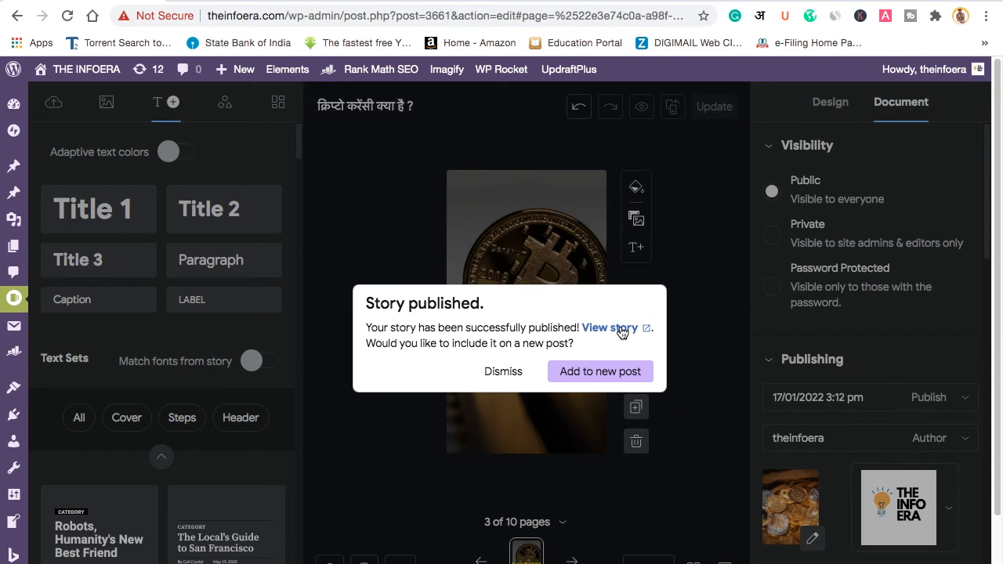
left_click(615, 327)
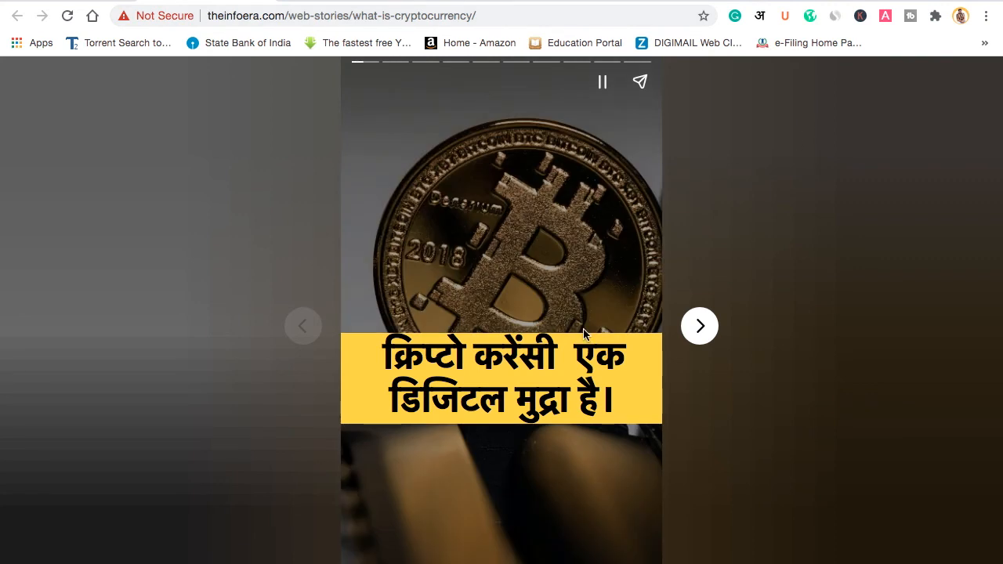
Step: Advance the live story through all its slides to the last one and select its URL
left_click(701, 328)
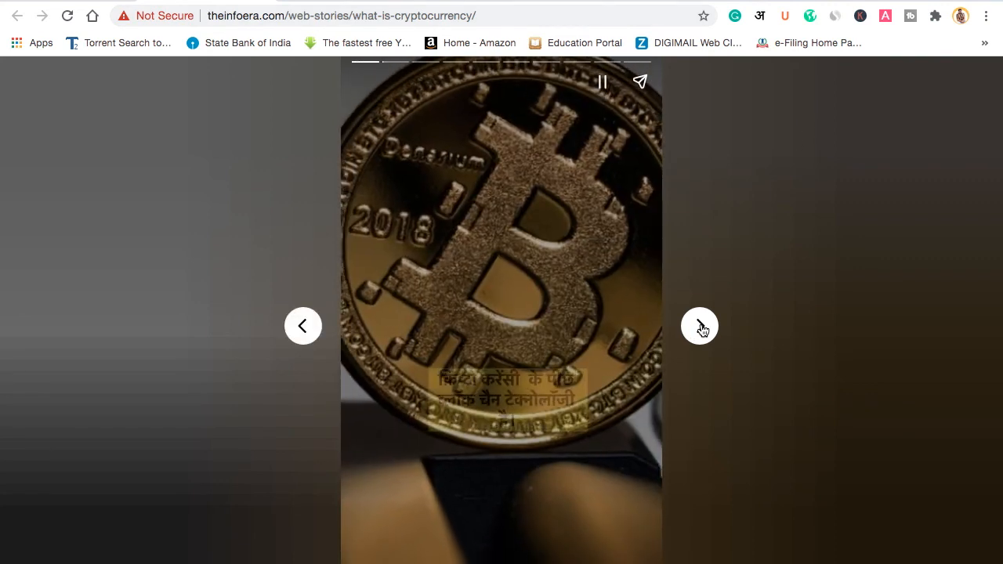
left_click(701, 328)
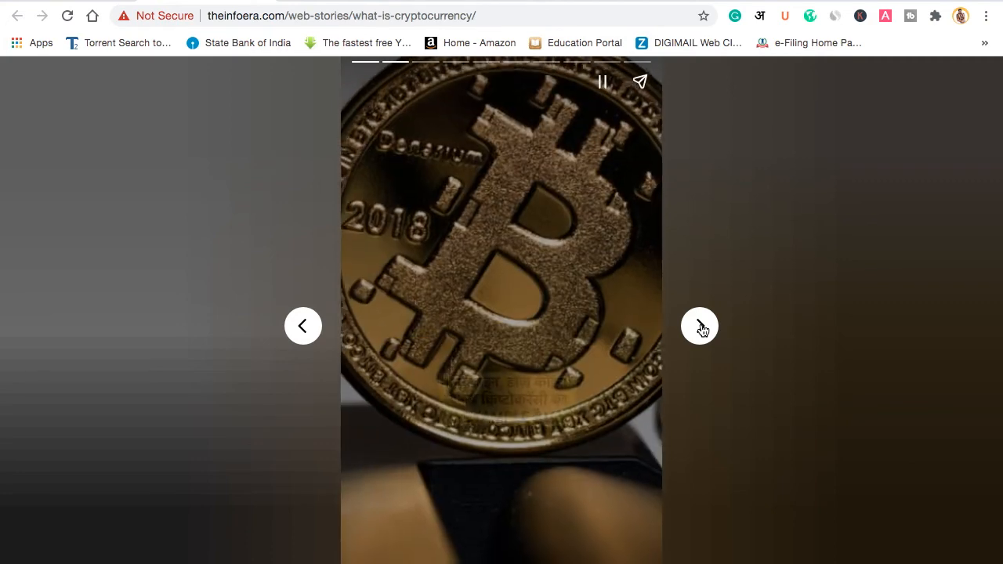
left_click(701, 329)
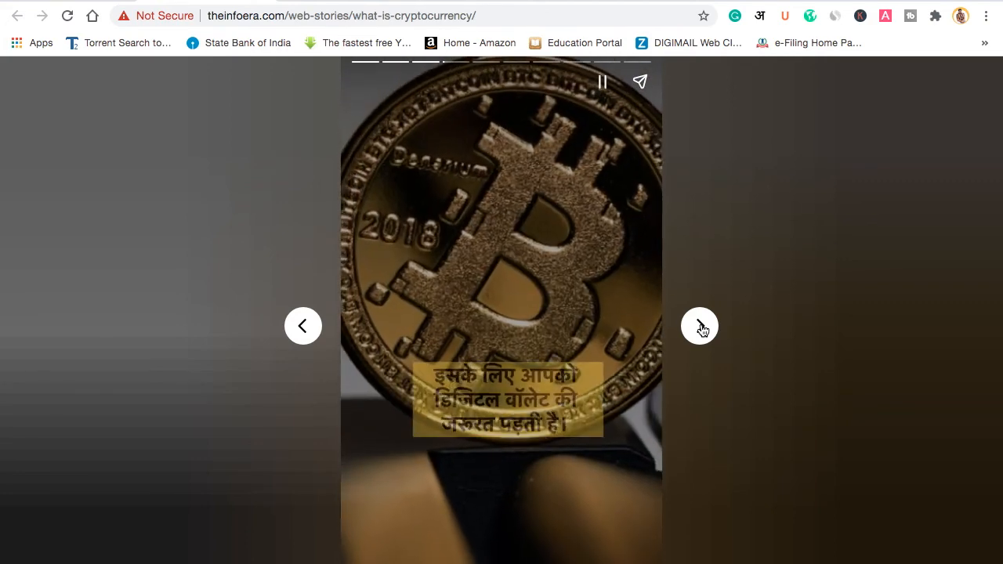
left_click(701, 328)
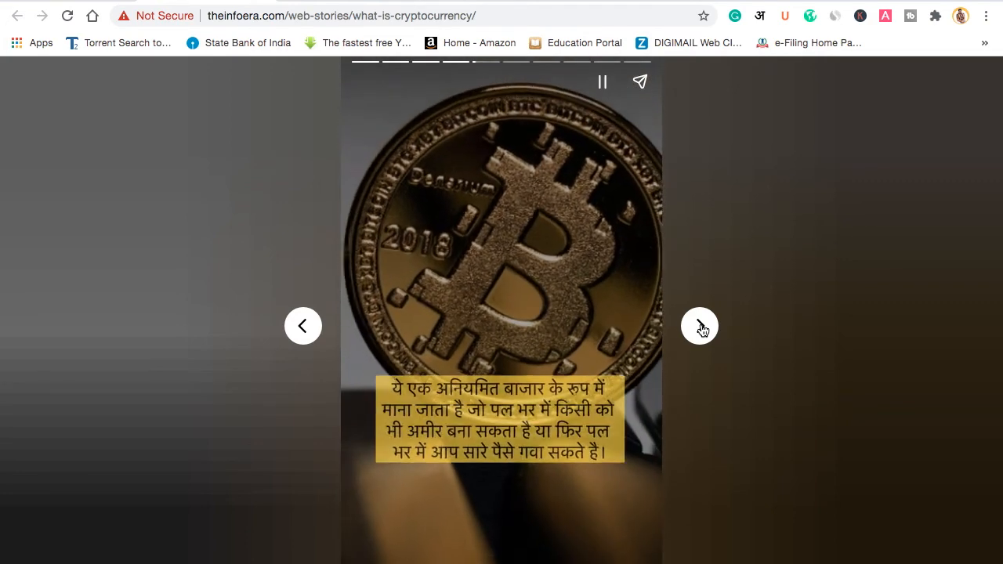
left_click(701, 328)
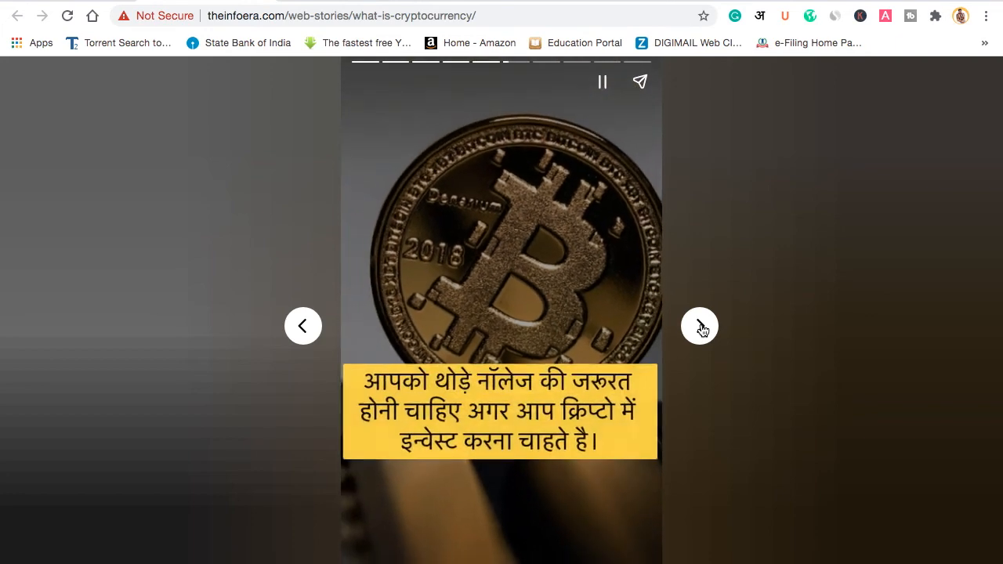
left_click(701, 328)
left_click(701, 328)
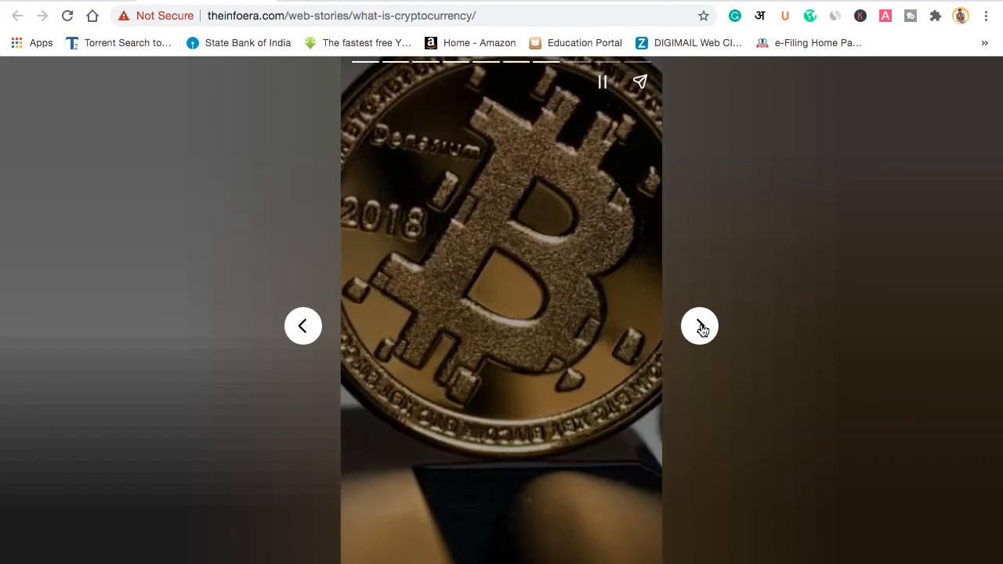
left_click(701, 328)
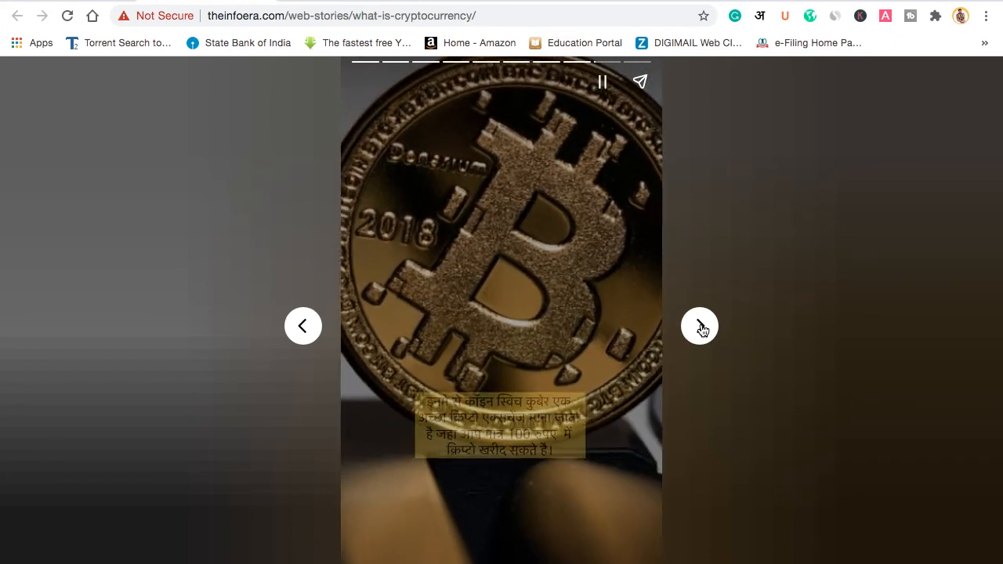
left_click(701, 328)
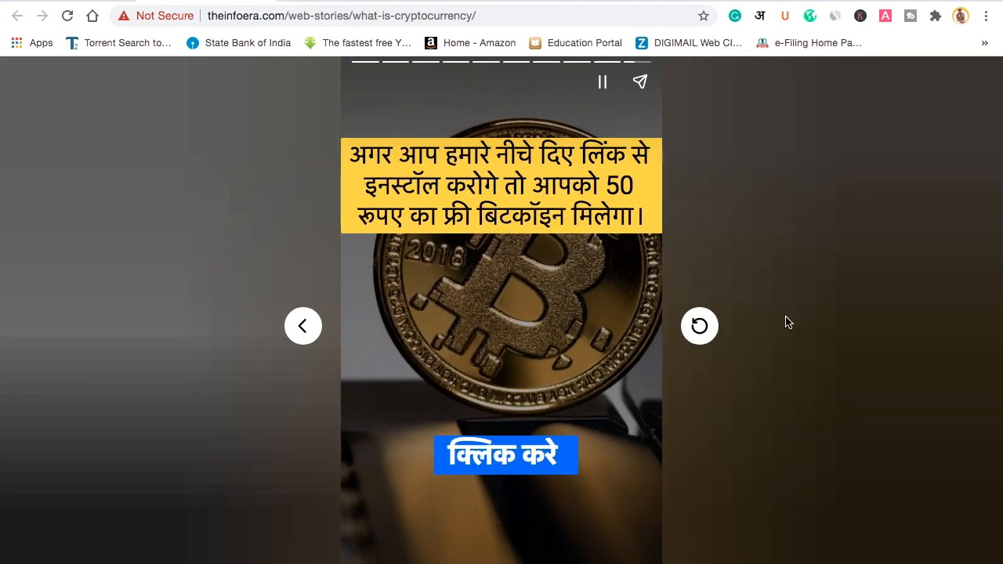
left_click(537, 15)
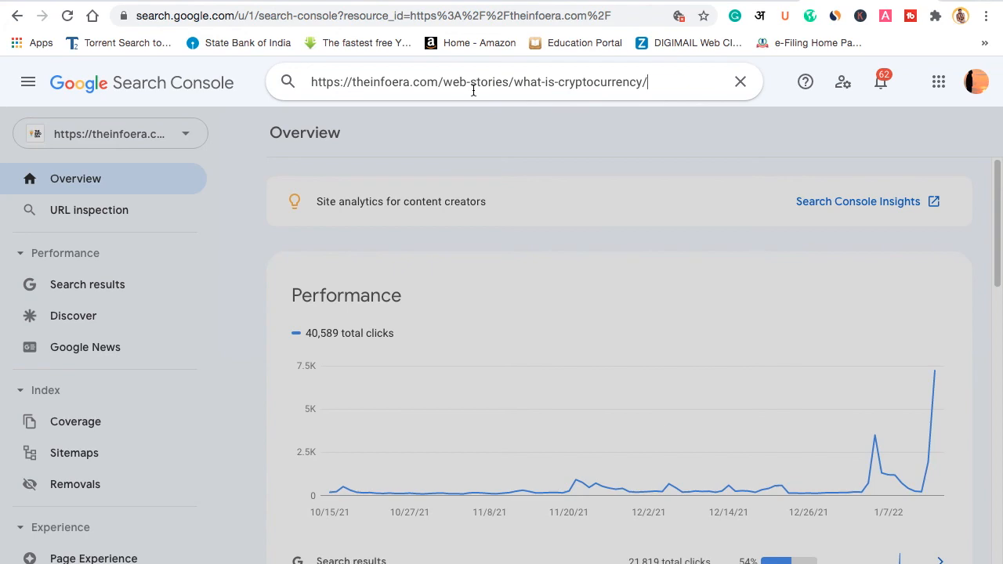
Step: Inspect the what-is-cryptocurrency story URL in Search Console and request its indexing
key("Return")
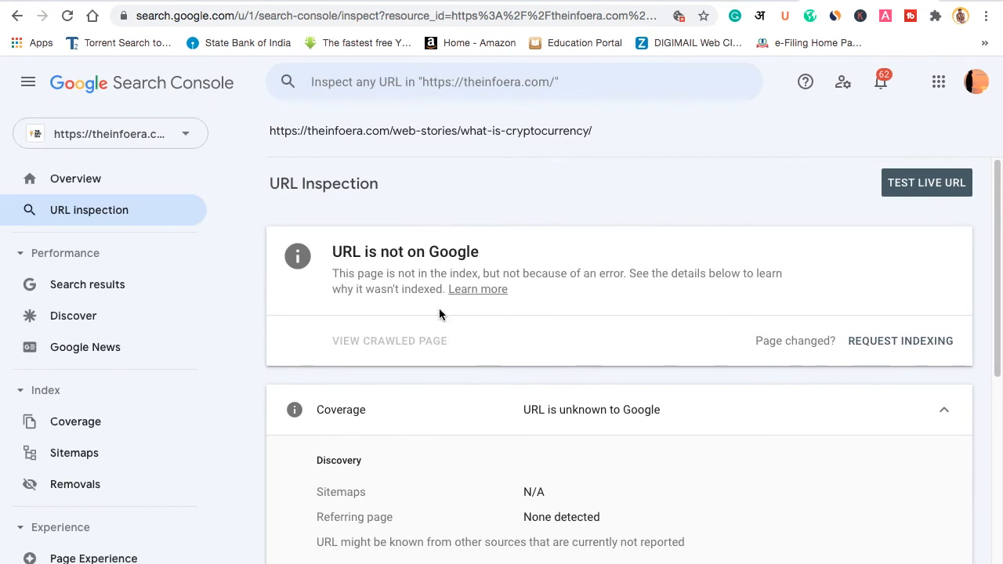
left_click(934, 341)
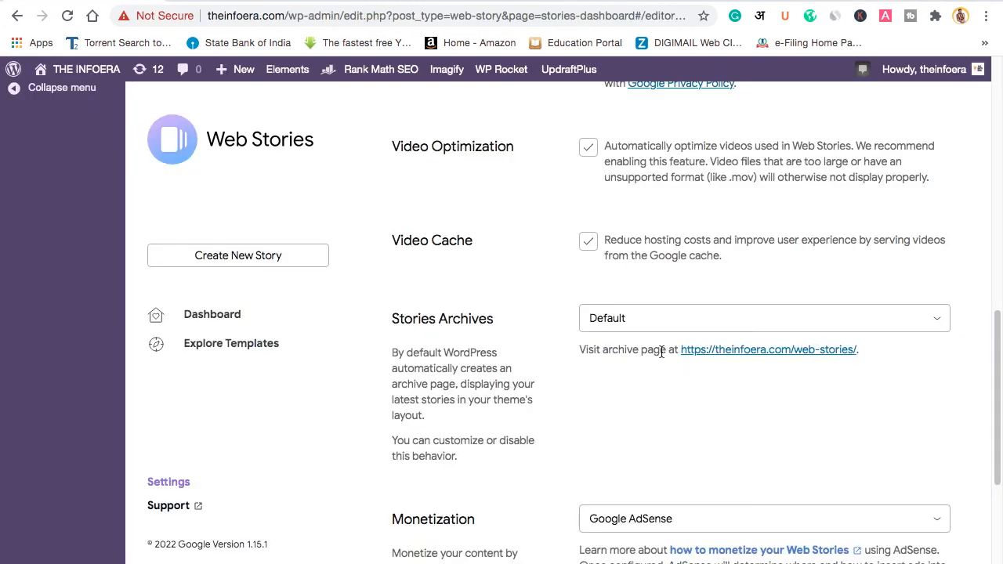
Step: Copy the /web-stories/ archive URL and fill it in as a custom link titled 'WEb story'
right_click(726, 348)
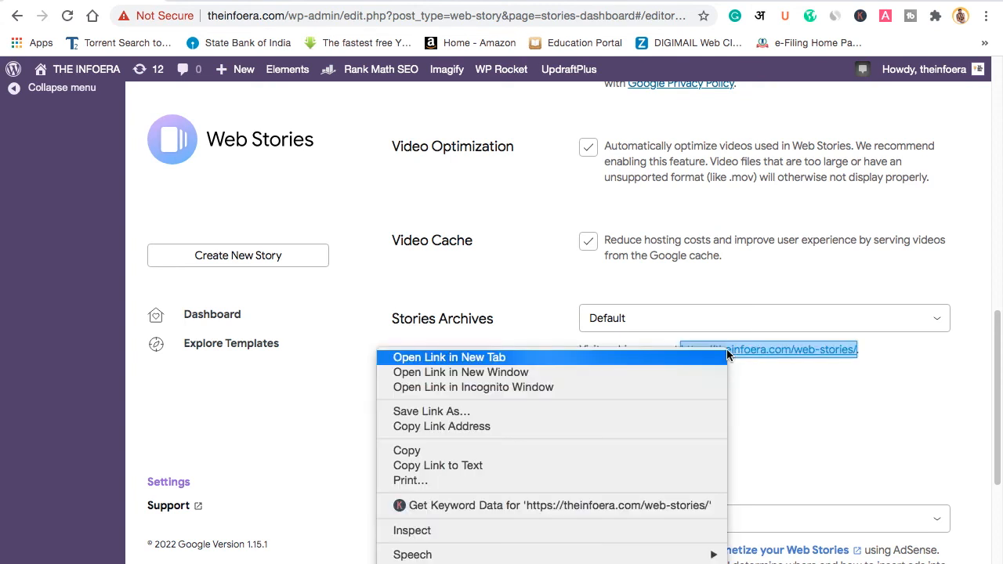
left_click(493, 448)
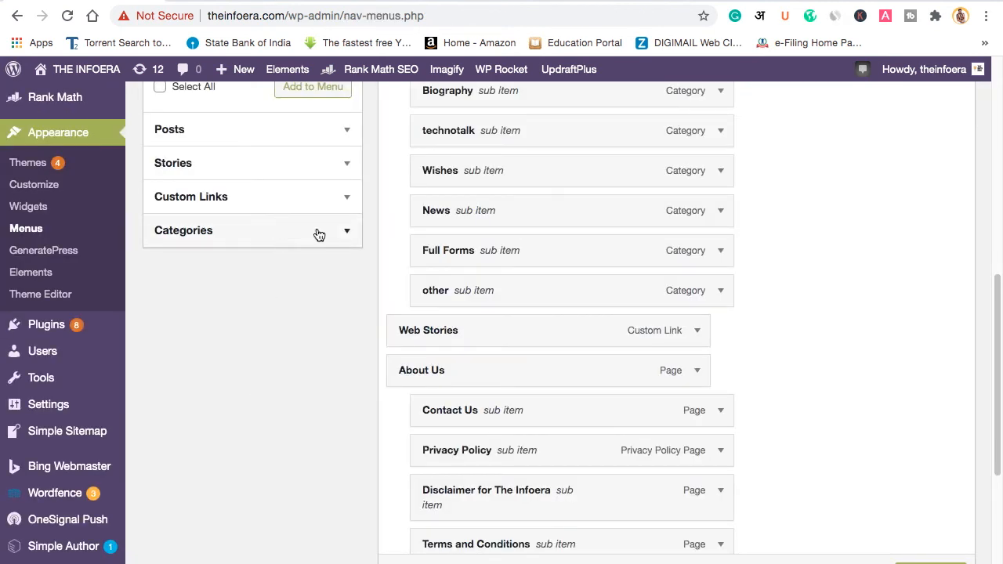
left_click(321, 196)
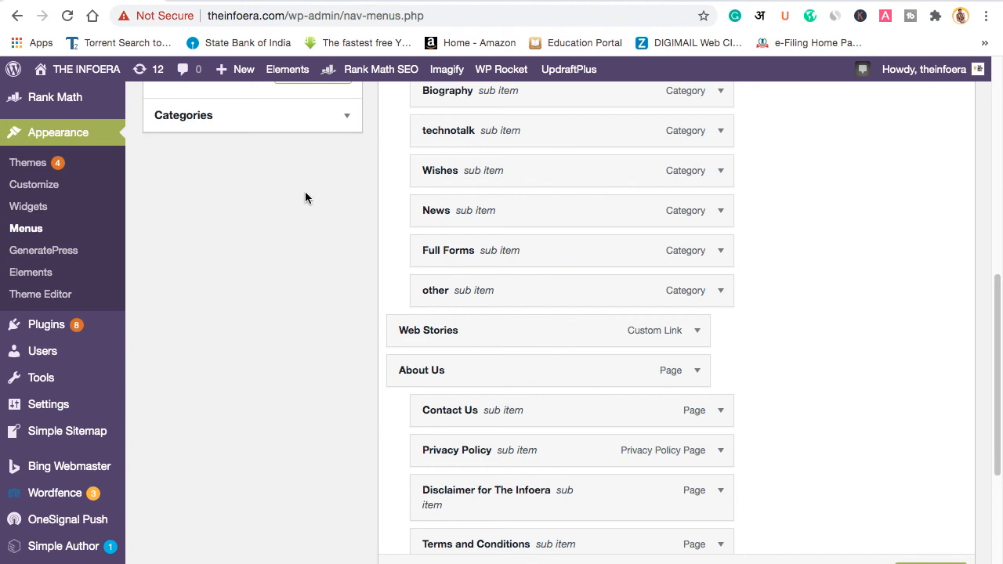
scroll(305, 193, "up", 3)
left_click(289, 134)
key("ctrl+v")
left_click(279, 164)
type("WEb story")
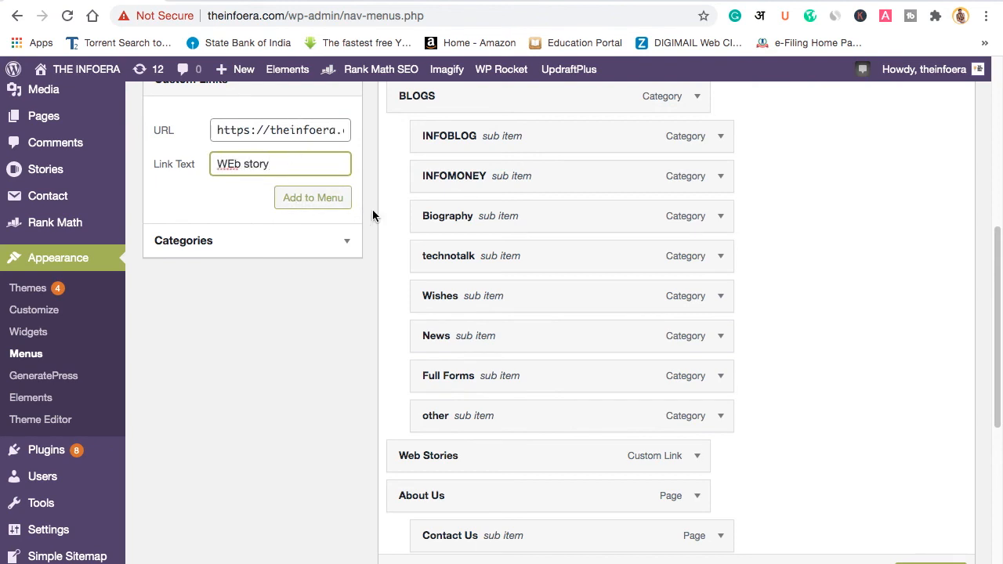
scroll(374, 209, "up", 1)
scroll(492, 206, "up", 3)
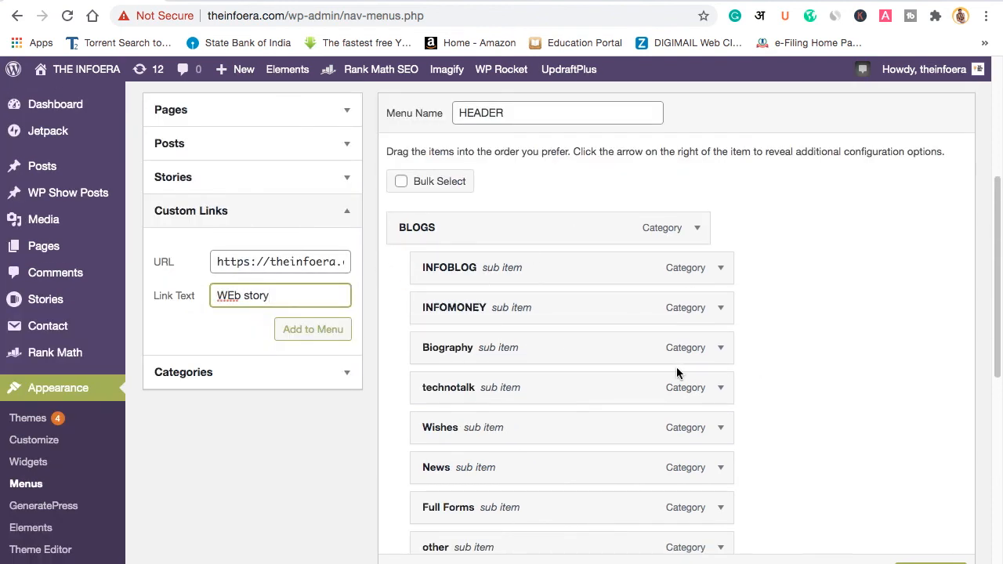
scroll(705, 345, "down", 1)
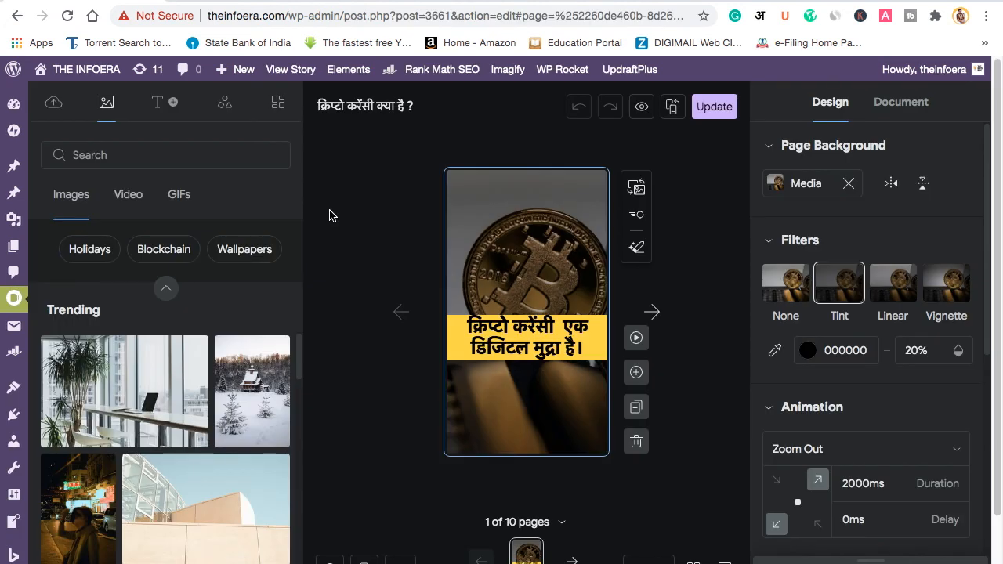
Step: Drop a square shape from the Shapes library onto the cover, over the caption
left_click(224, 109)
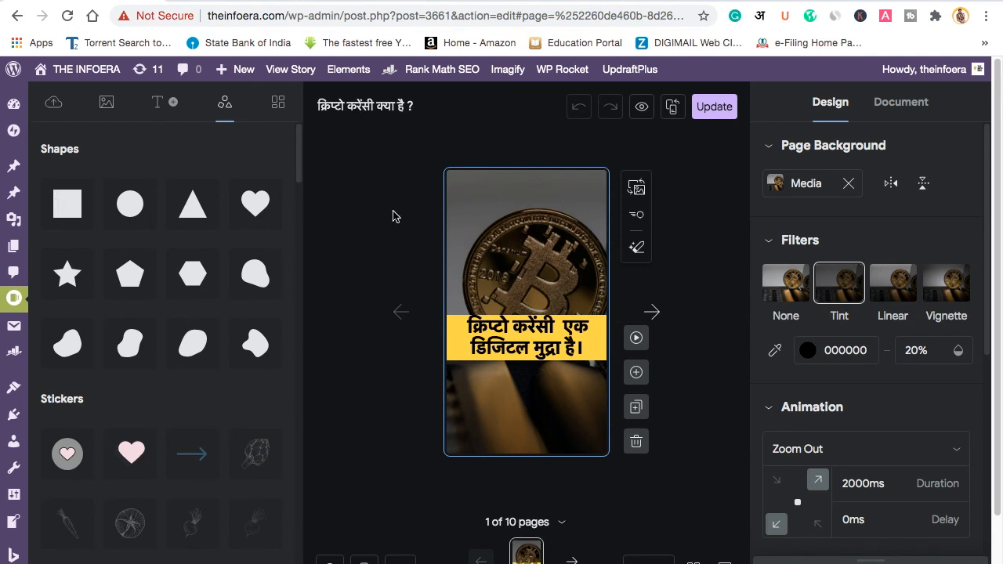
left_click_drag(75, 208, 379, 295)
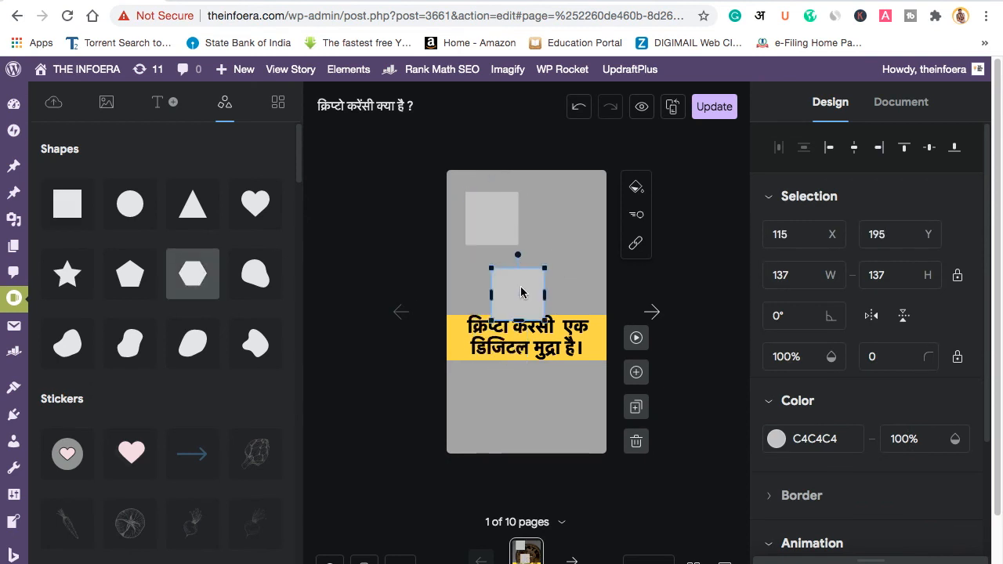
key("Delete")
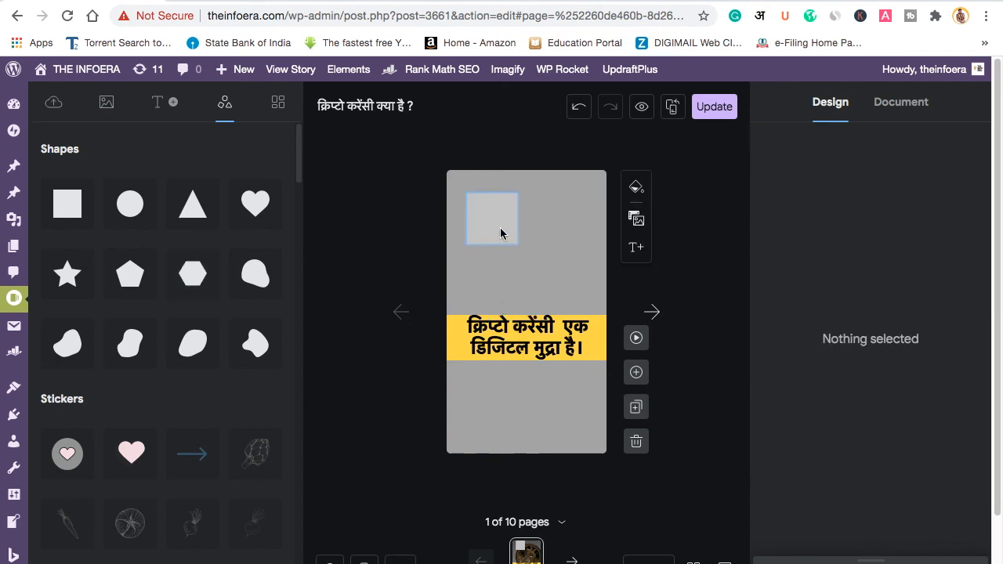
left_click(500, 232)
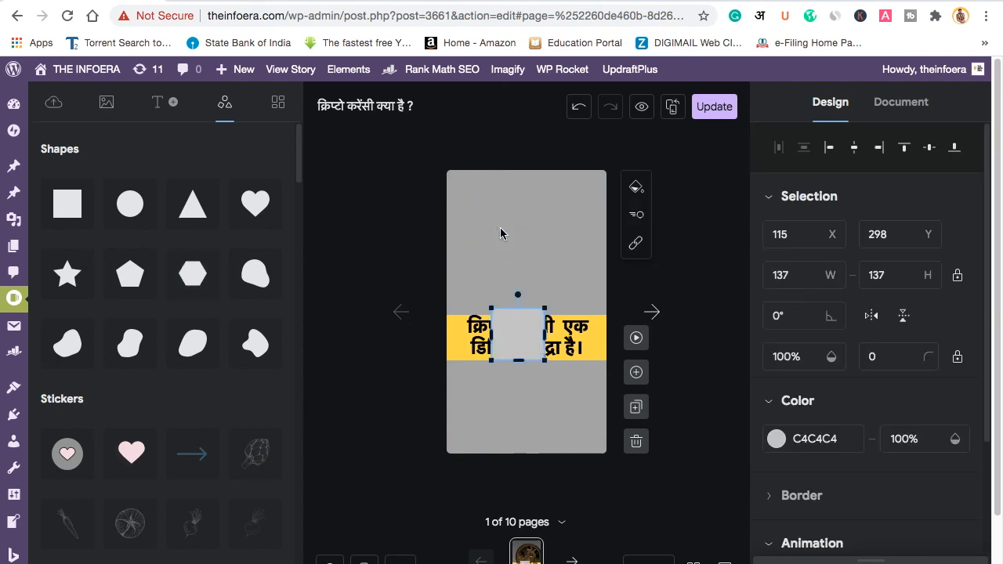
Step: Send the square behind the caption and stretch it into a 463 × 173 grey band
right_click(518, 343)
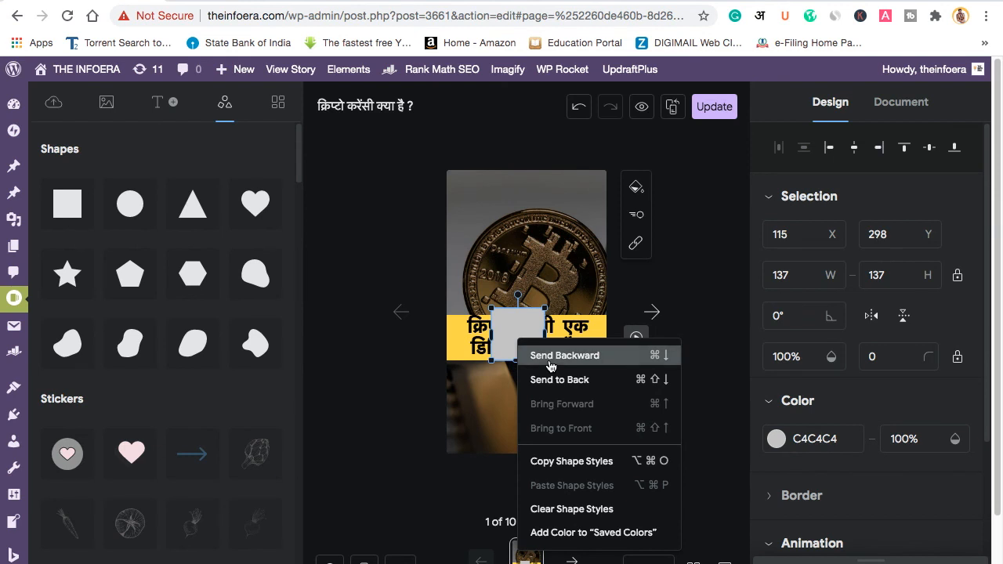
left_click(552, 356)
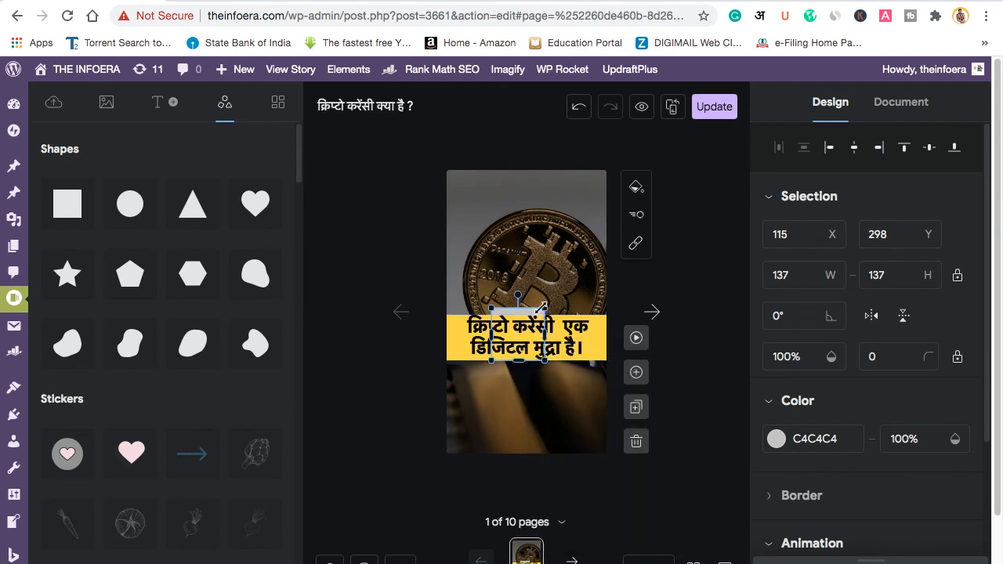
left_click_drag(544, 307, 433, 324)
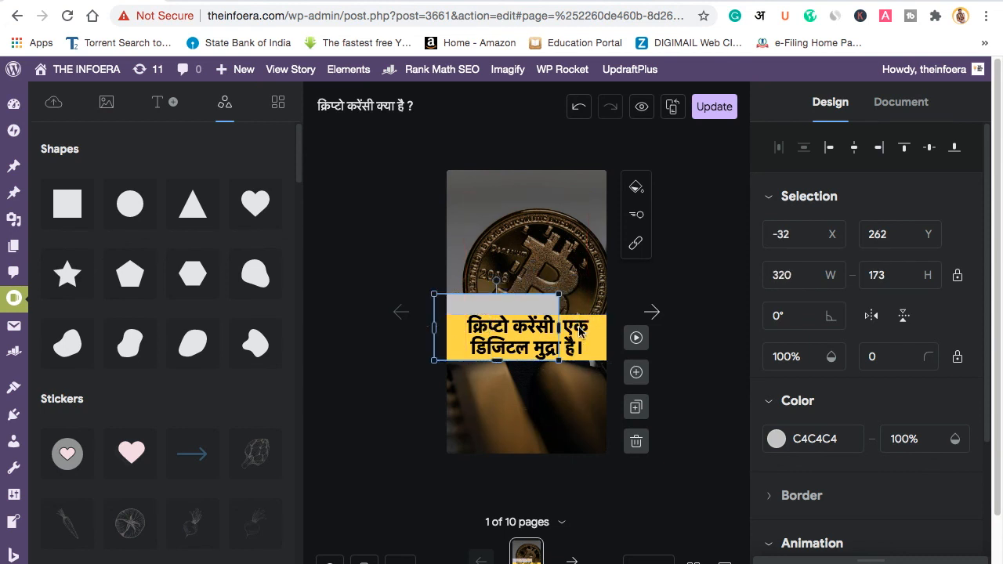
left_click_drag(559, 327, 613, 327)
left_click_drag(524, 362, 522, 379)
left_click(531, 439)
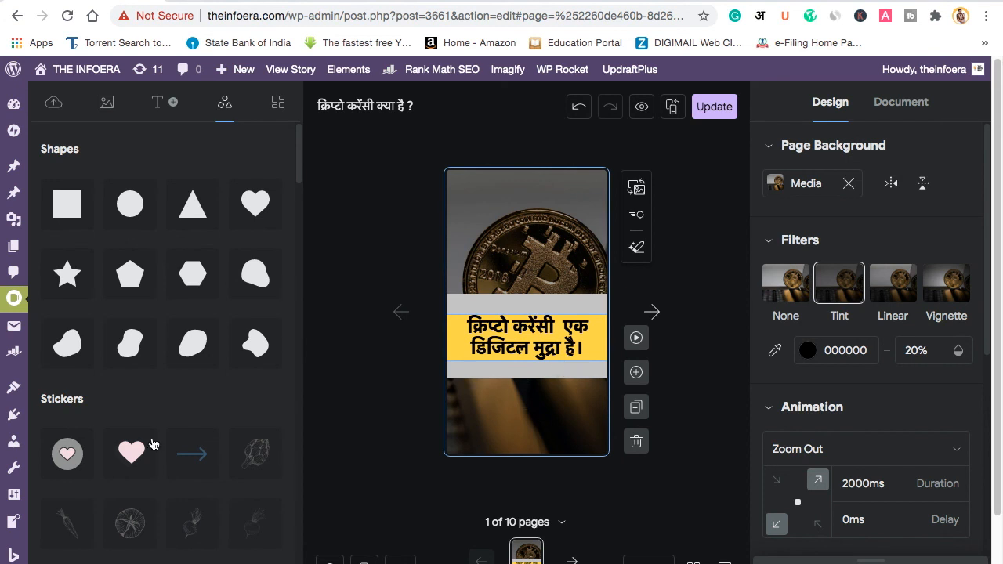
scroll(153, 445, "down", 1)
scroll(78, 533, "down", 2)
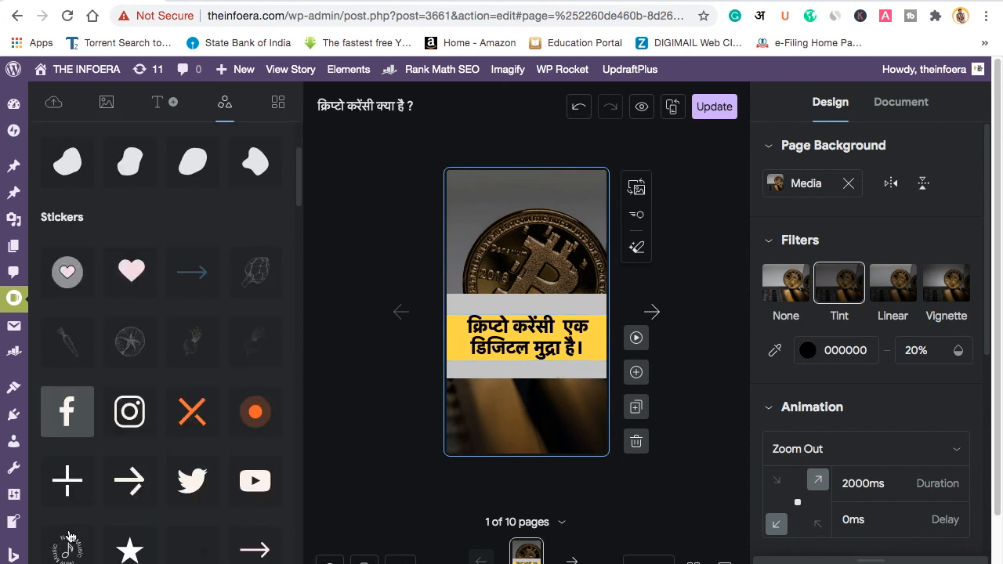
Step: Add an Instagram sticker to the cover's top-left and shrink it
left_click(135, 420)
left_click_drag(519, 245, 502, 215)
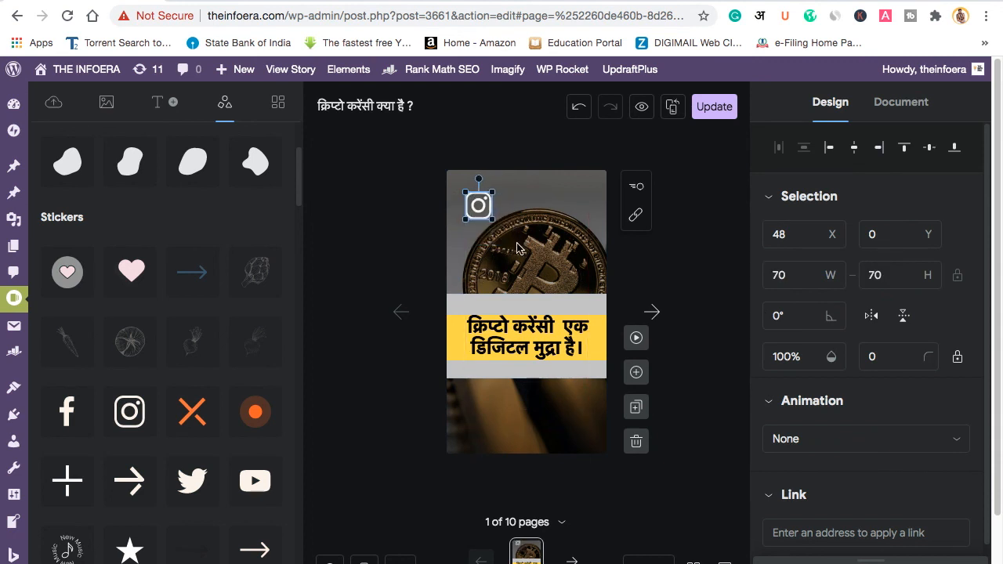
left_click(517, 245)
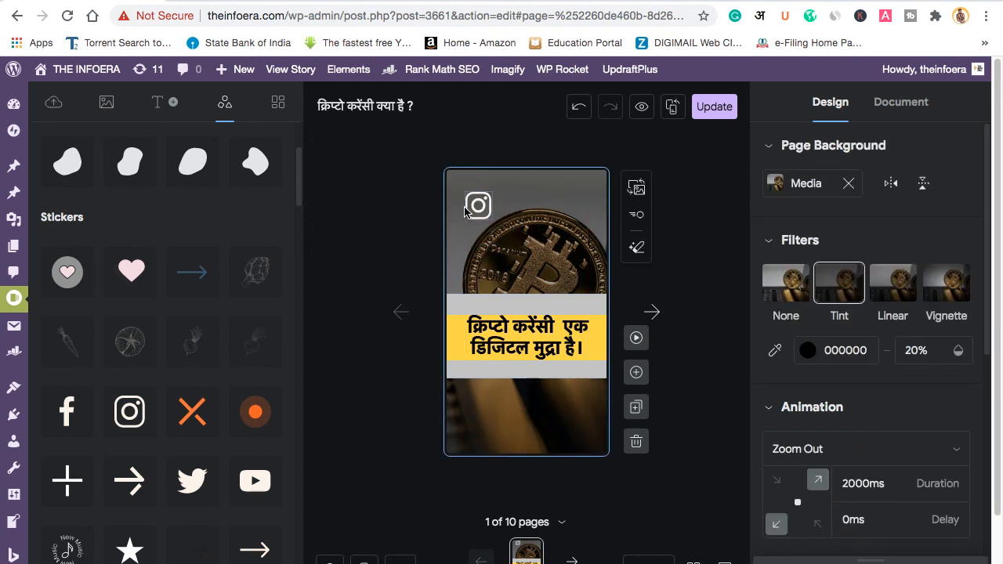
Step: Add an arrow sticker and move it down onto the coin
left_click(266, 555)
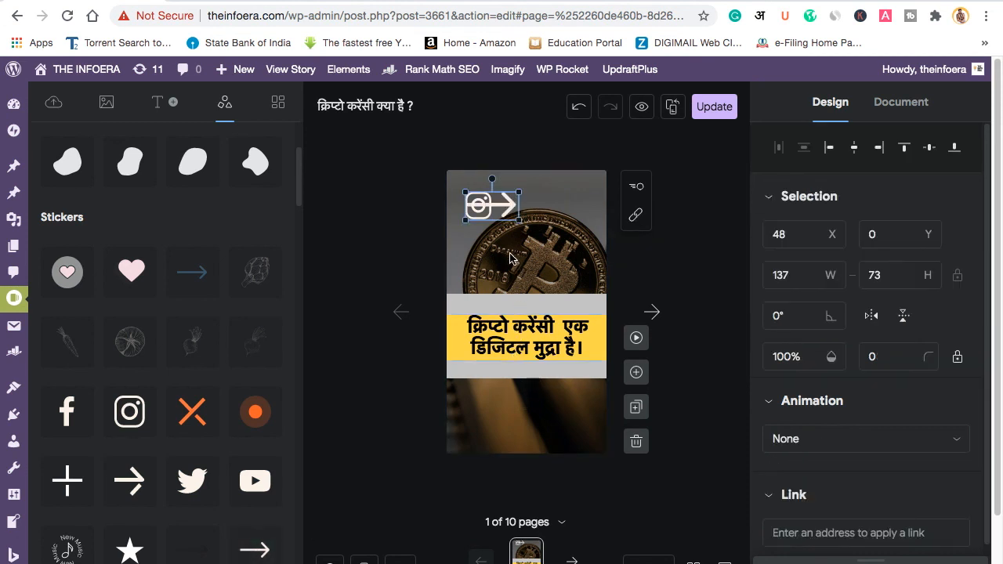
left_click_drag(501, 206, 478, 239)
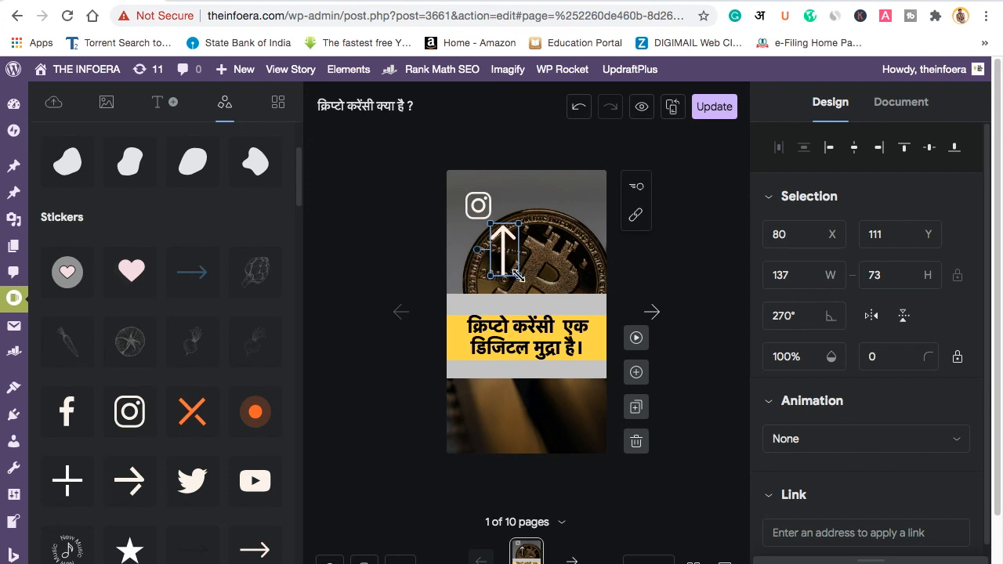
left_click(554, 278)
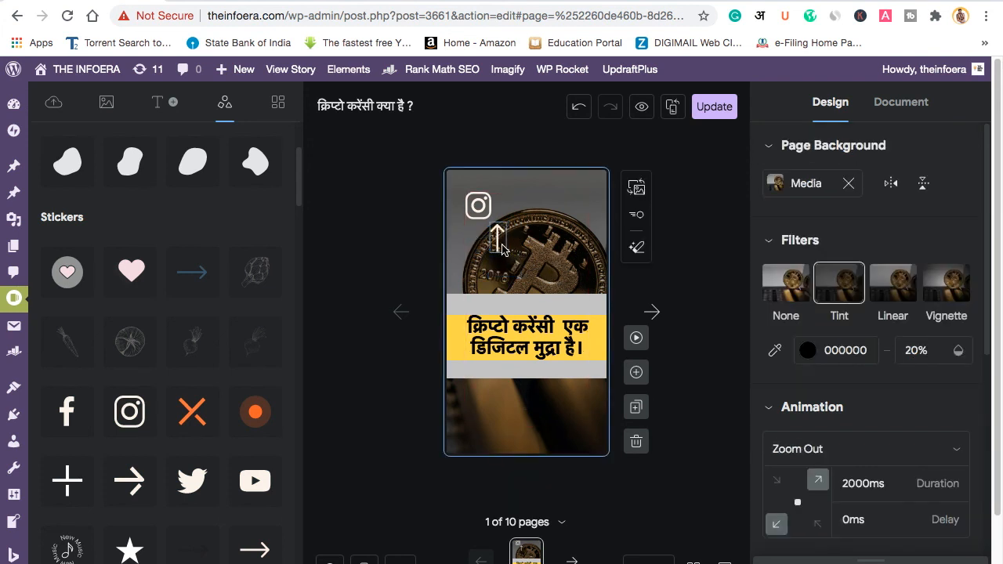
Step: Revisit the Instagram sticker's link setting, then show the page templates library
left_click(478, 205)
left_click(840, 528)
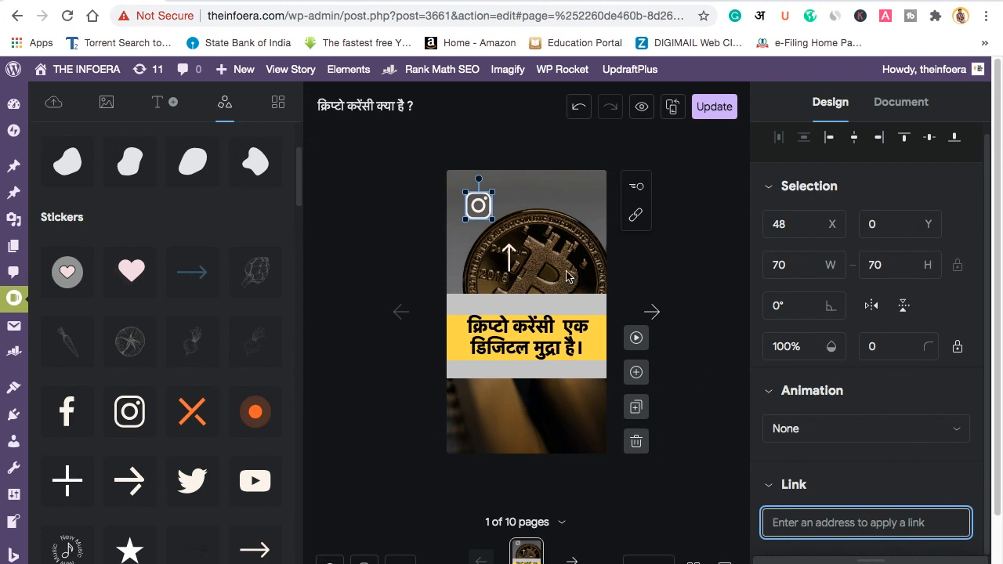
left_click(524, 206)
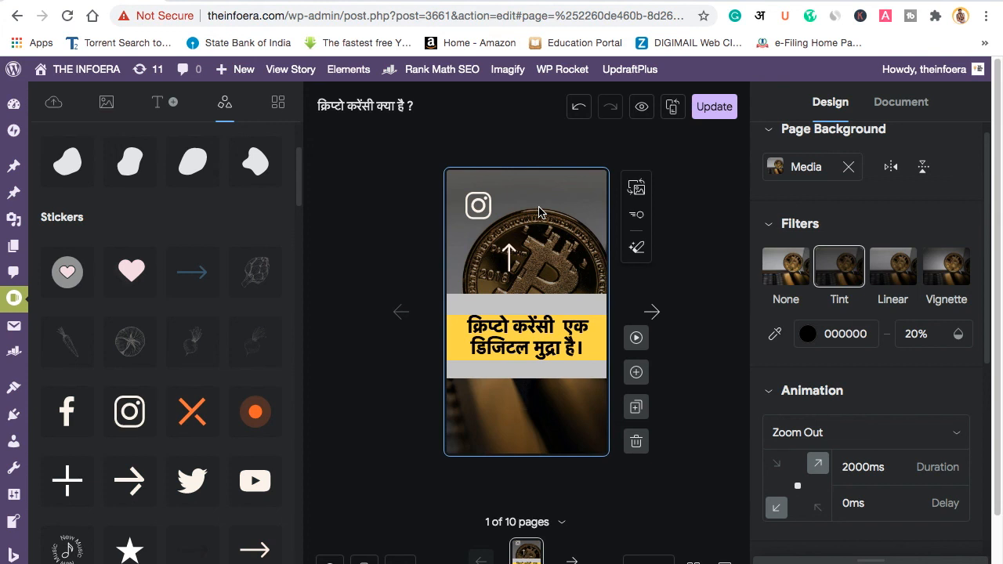
left_click(278, 108)
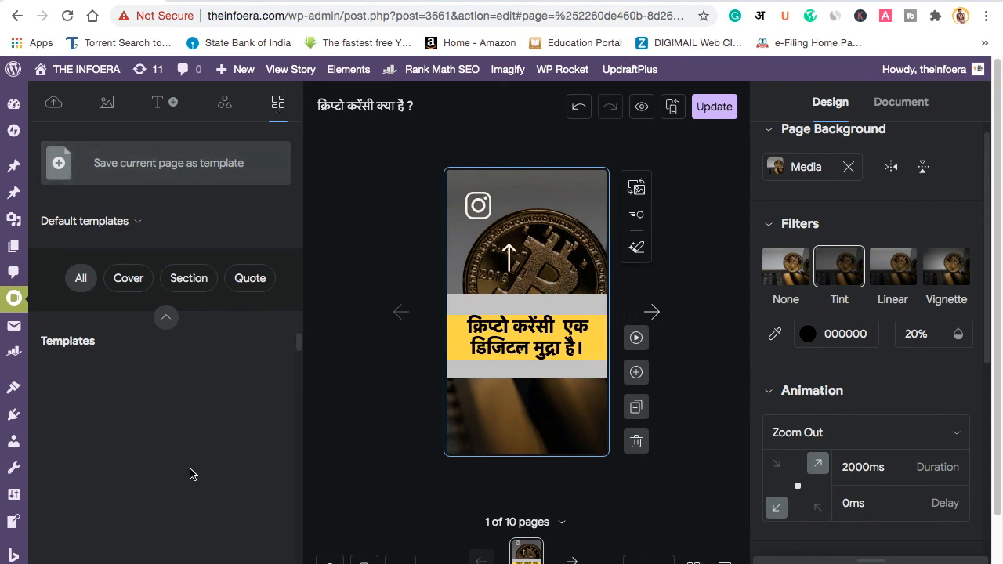
scroll(180, 439, "down", 2)
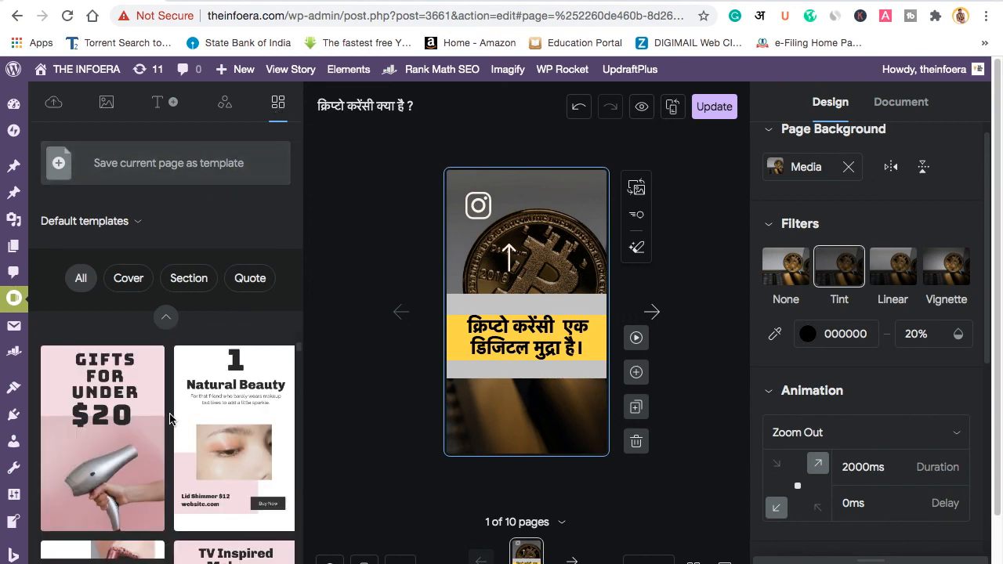